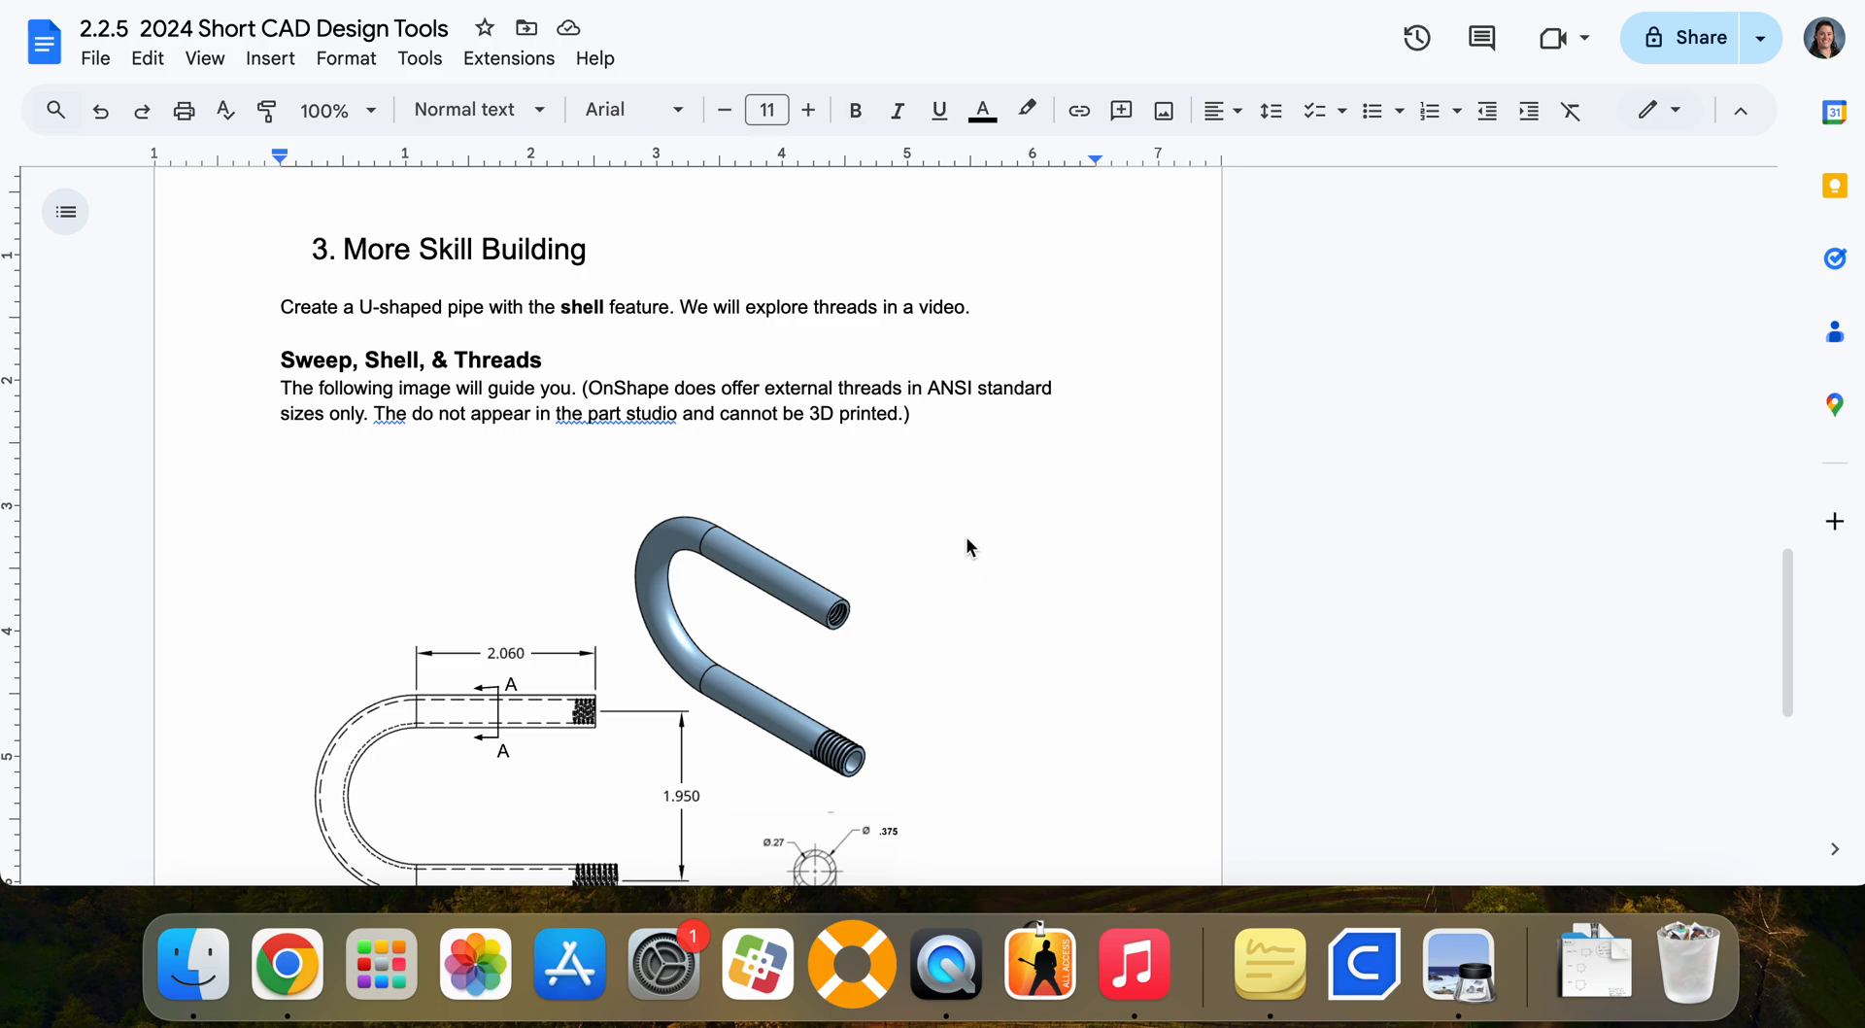
Step: Examine the U-shaped pipe drawing and its dimensions in the Sweep, Shell, & Threads section of the assignment document
scroll(967, 539, down, 1)
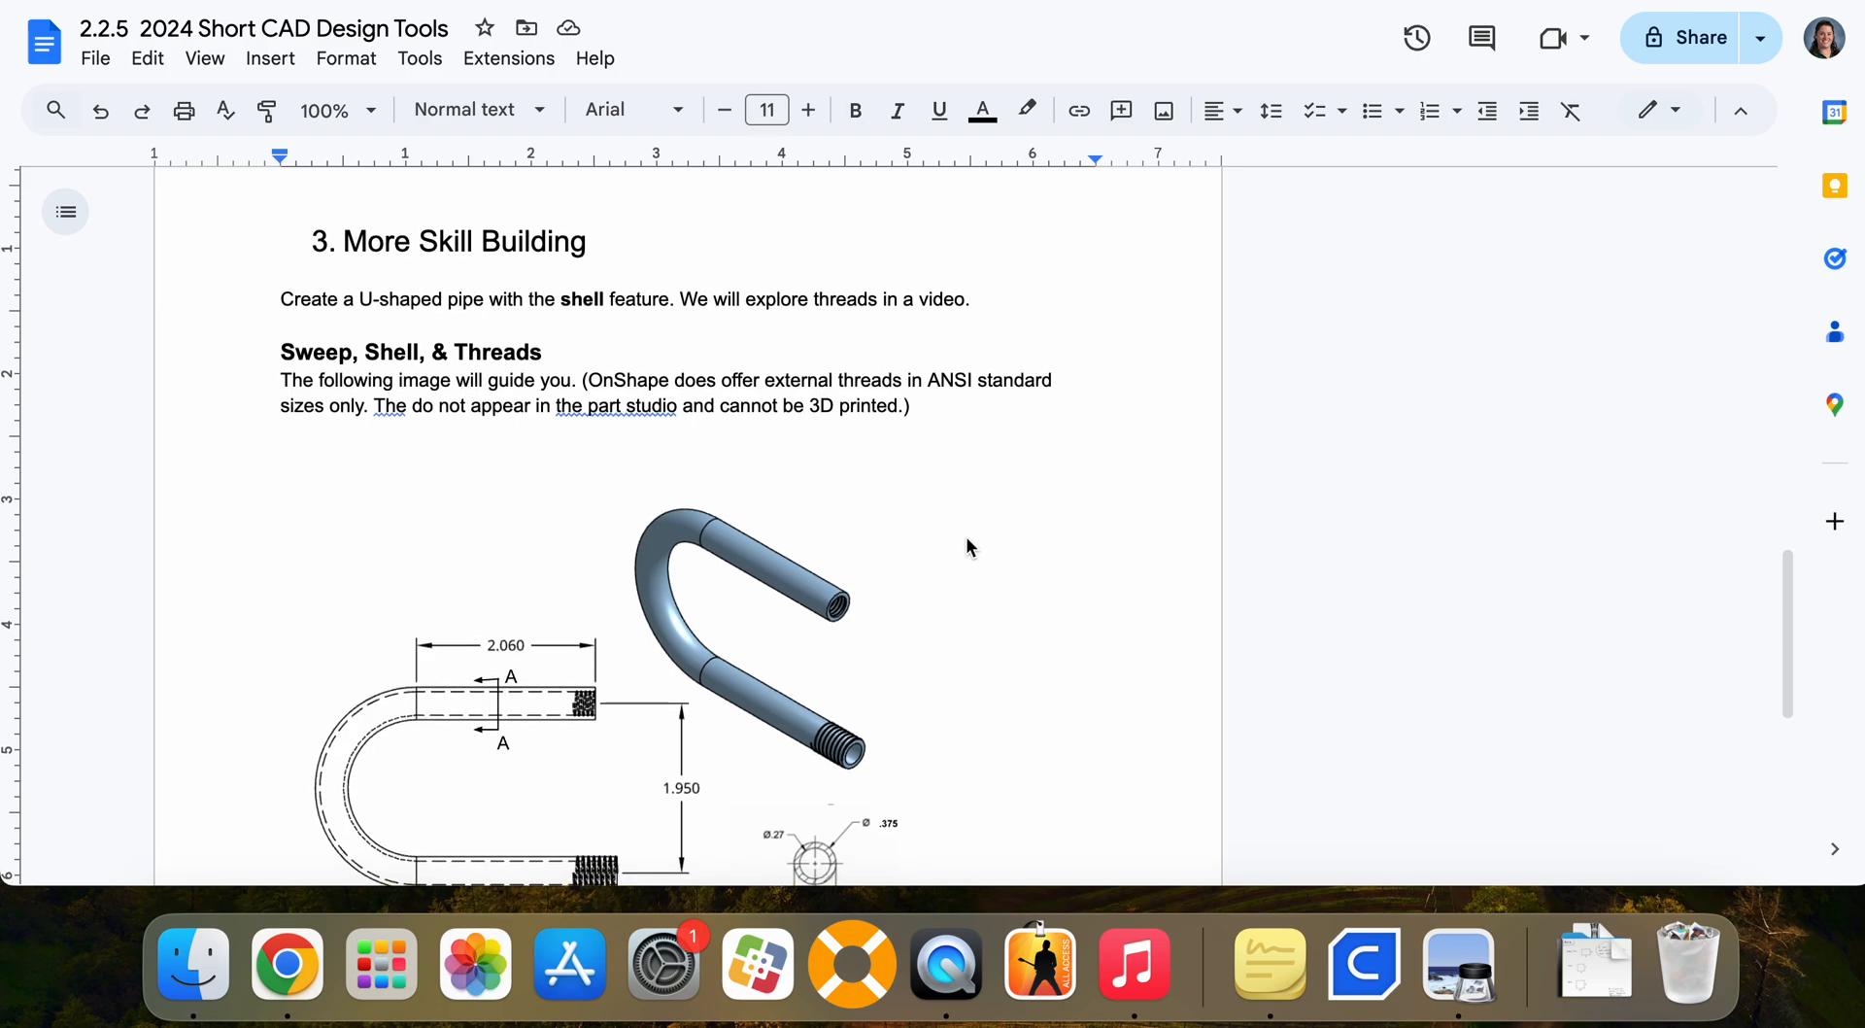
scroll(966, 536, down, 1)
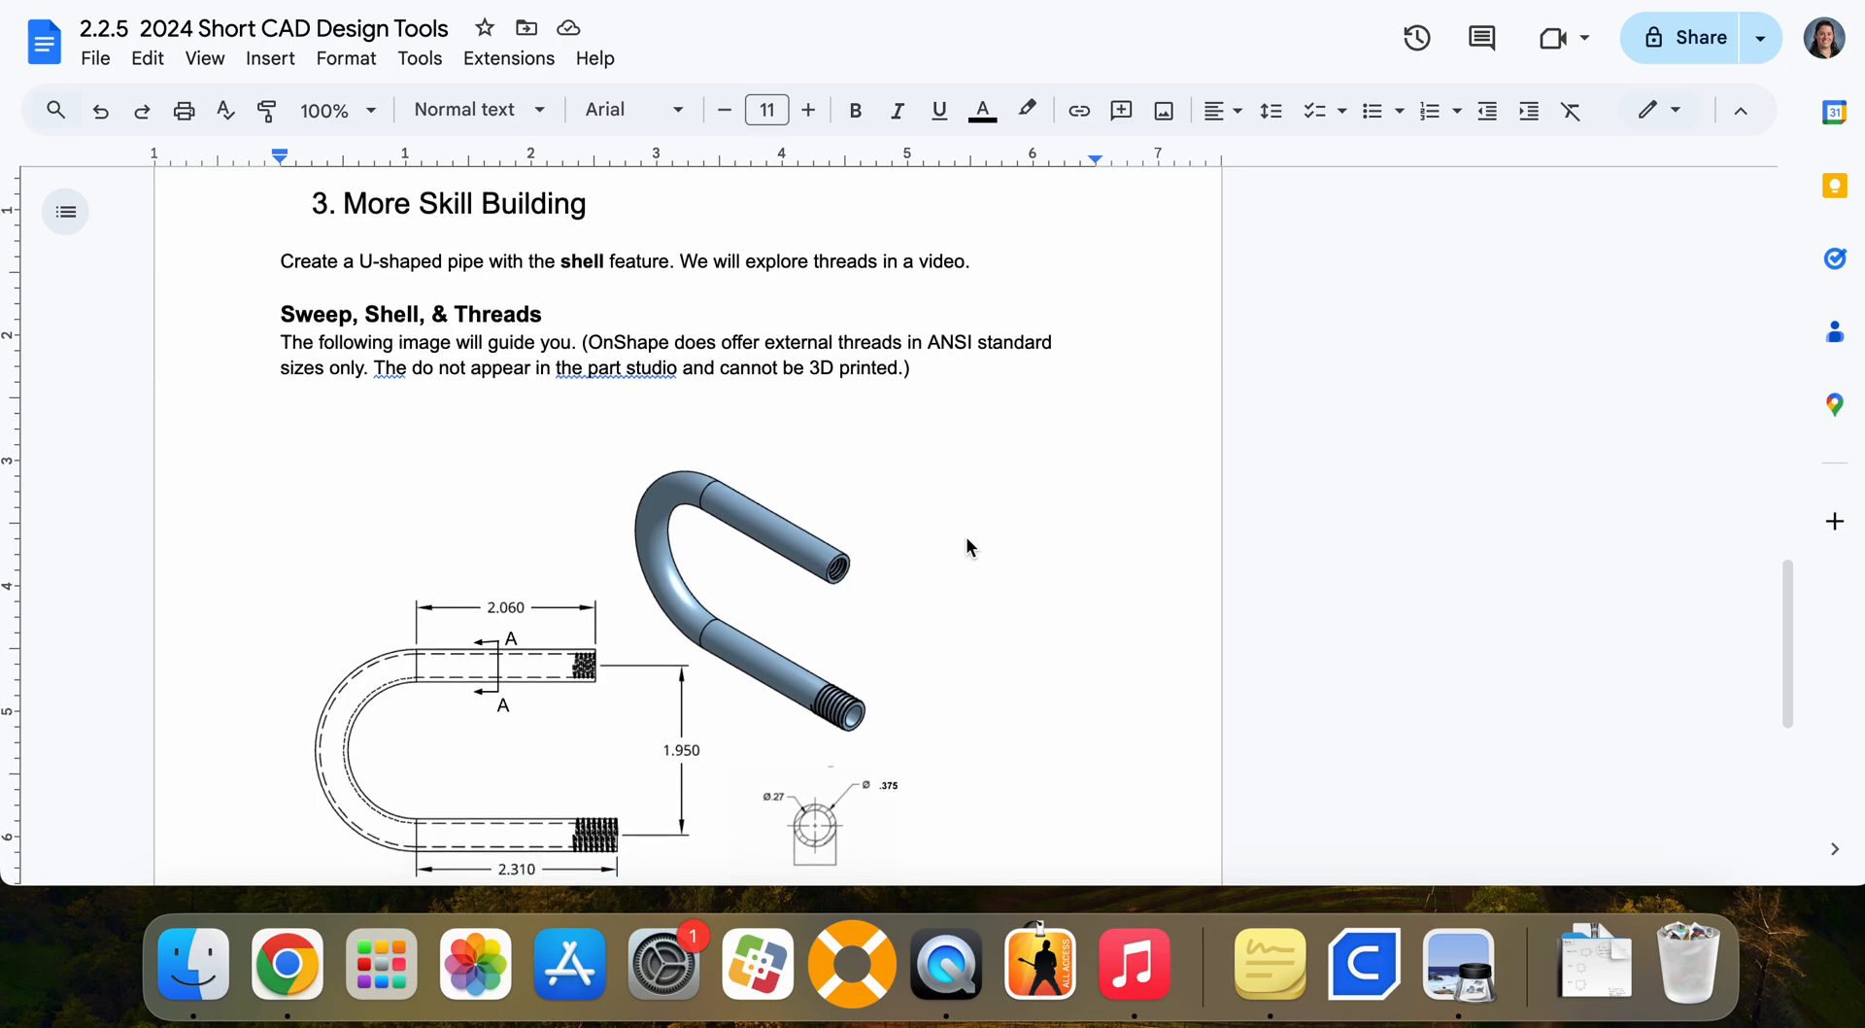
scroll(965, 537, down, 1)
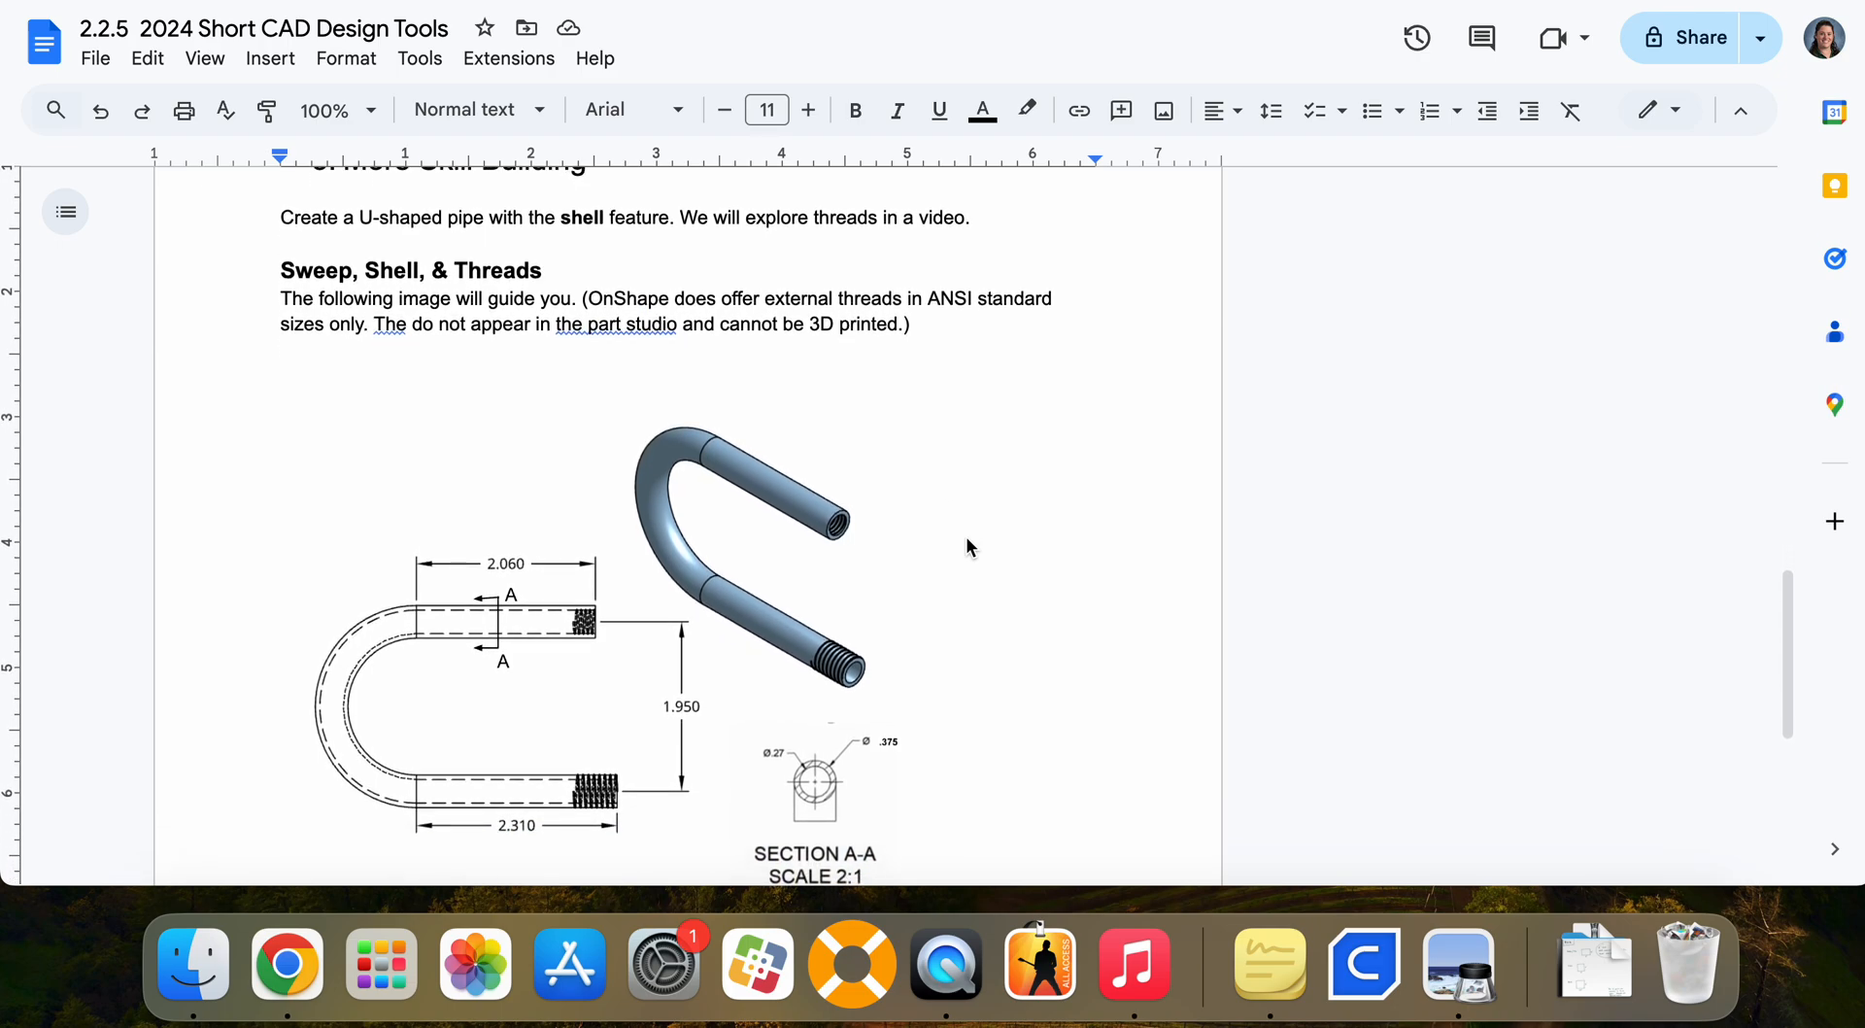
scroll(964, 544, down, 1)
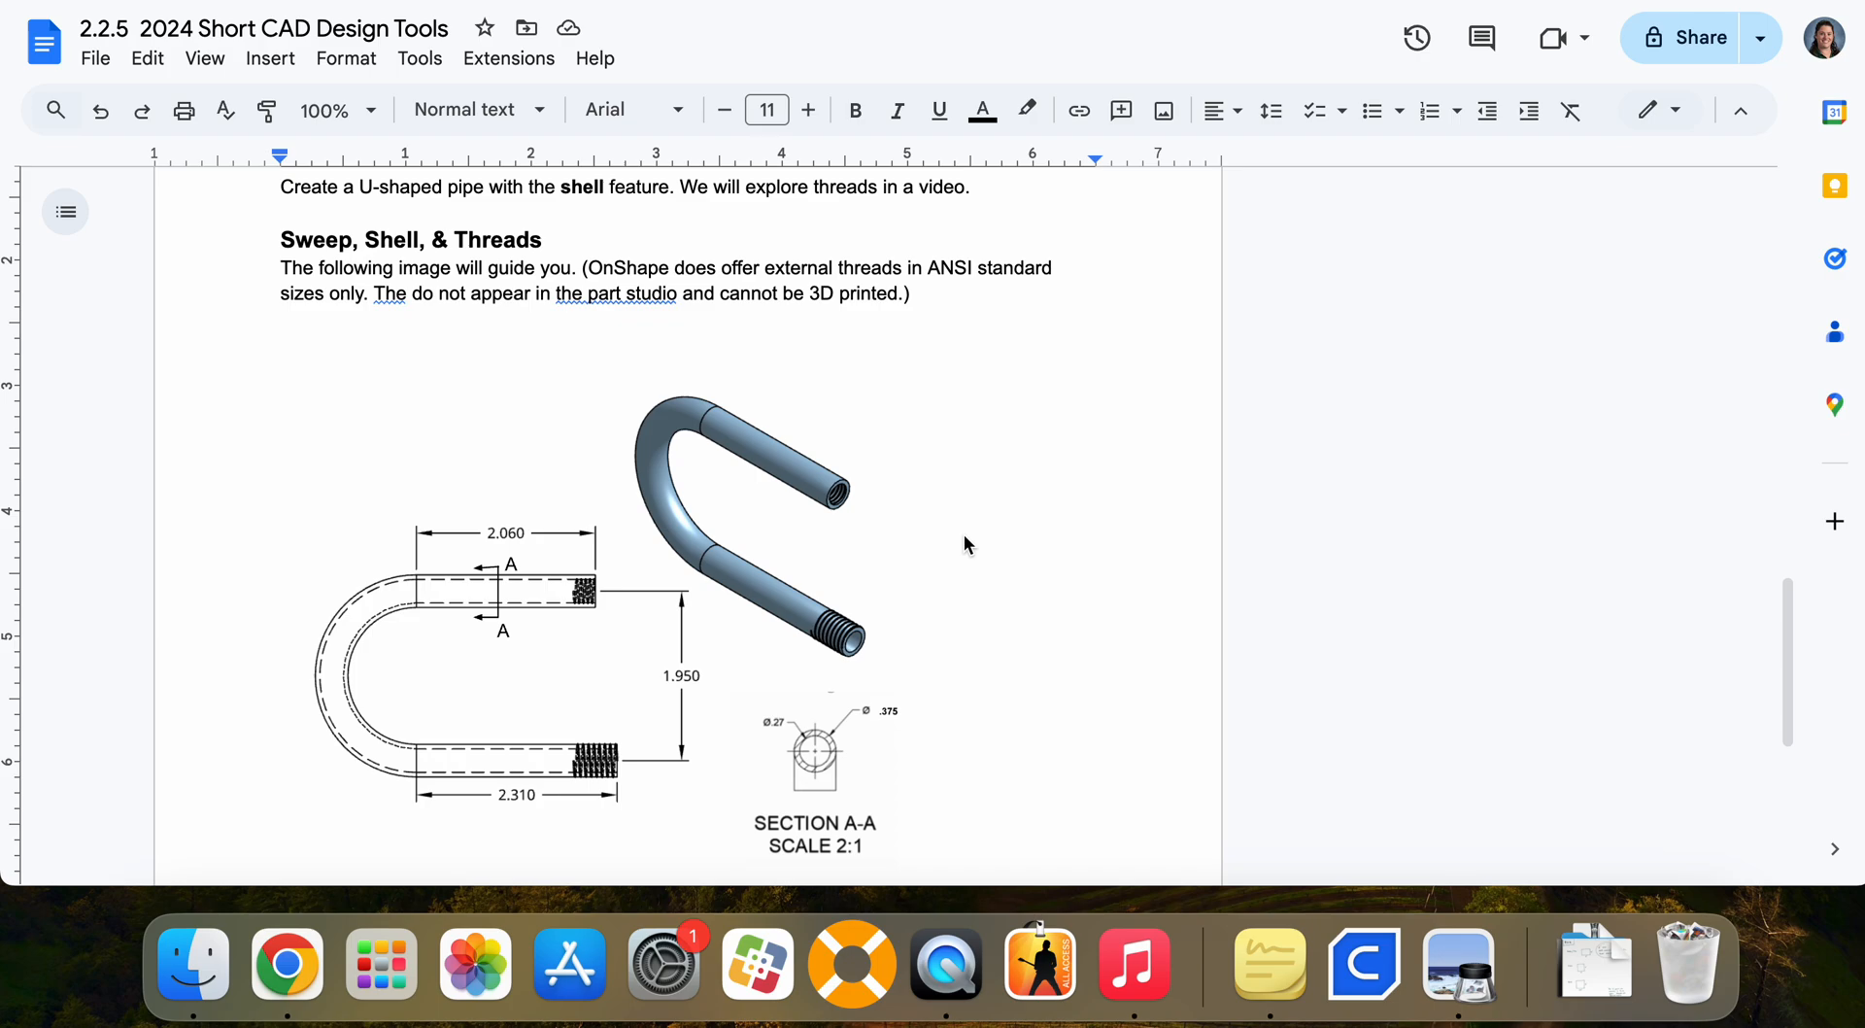
scroll(963, 533, up, 10)
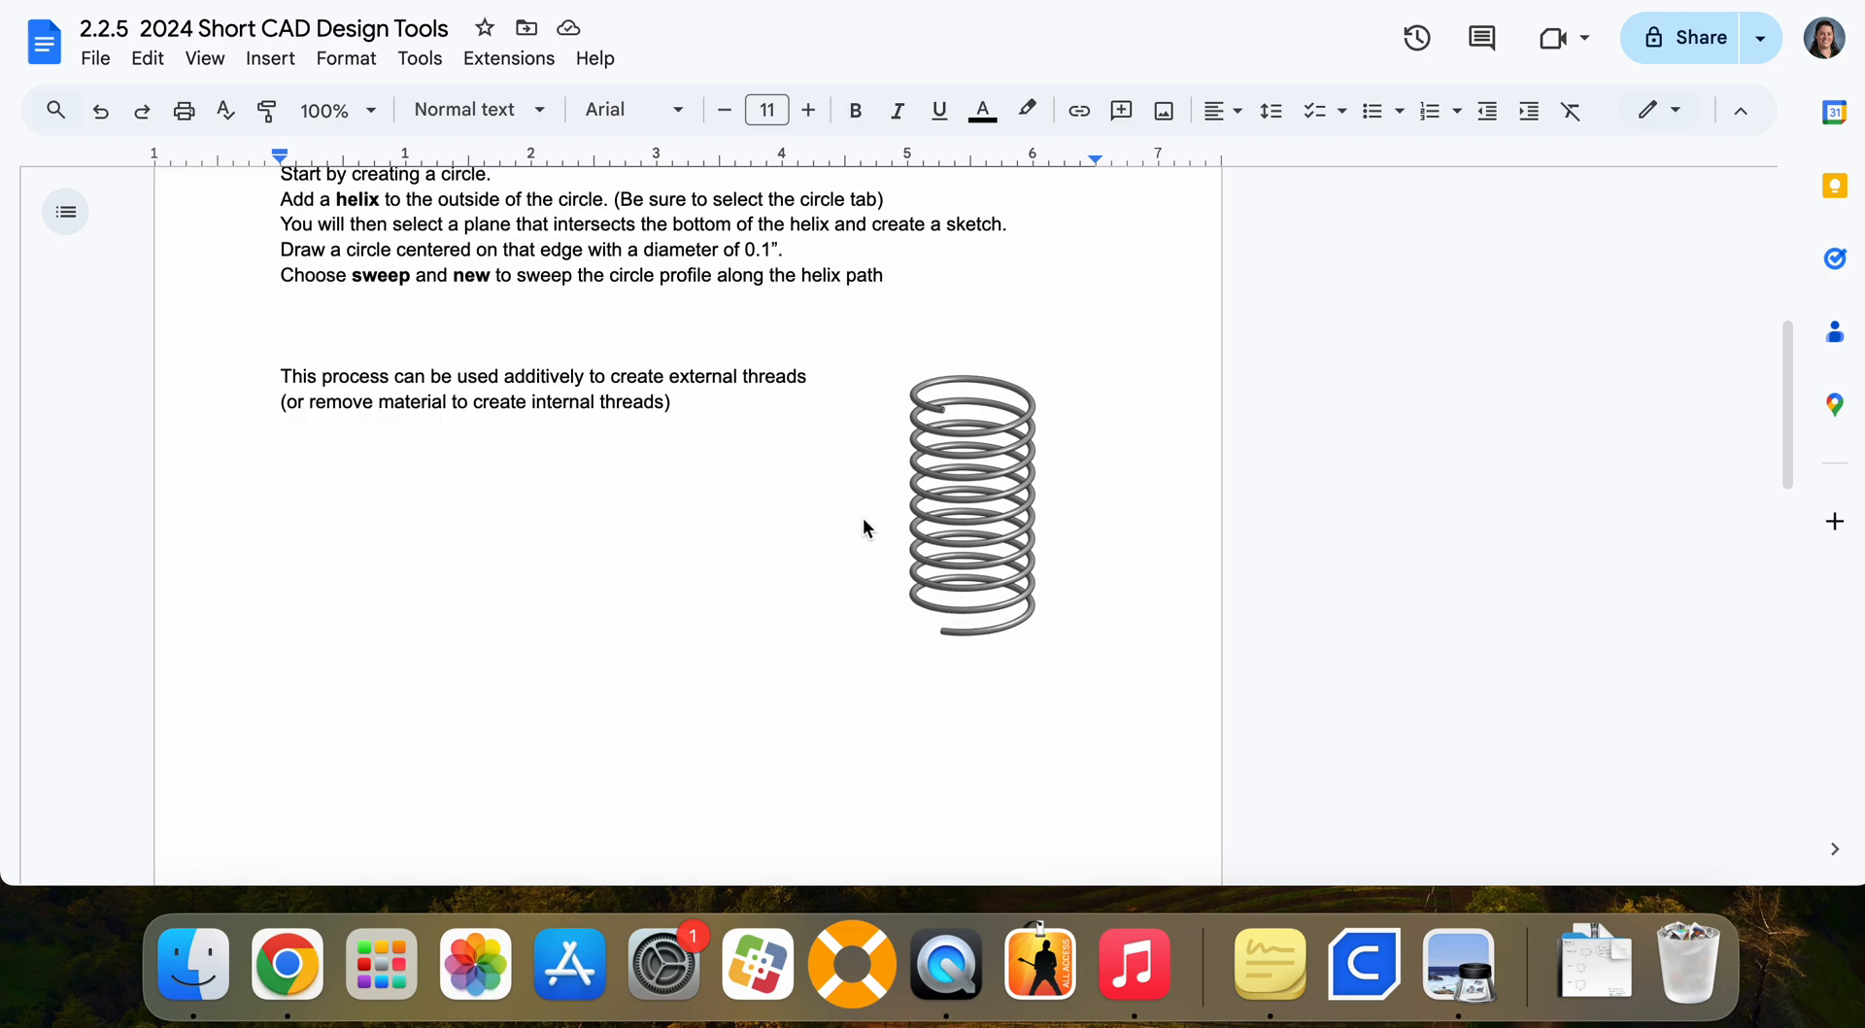
scroll(864, 522, down, 10)
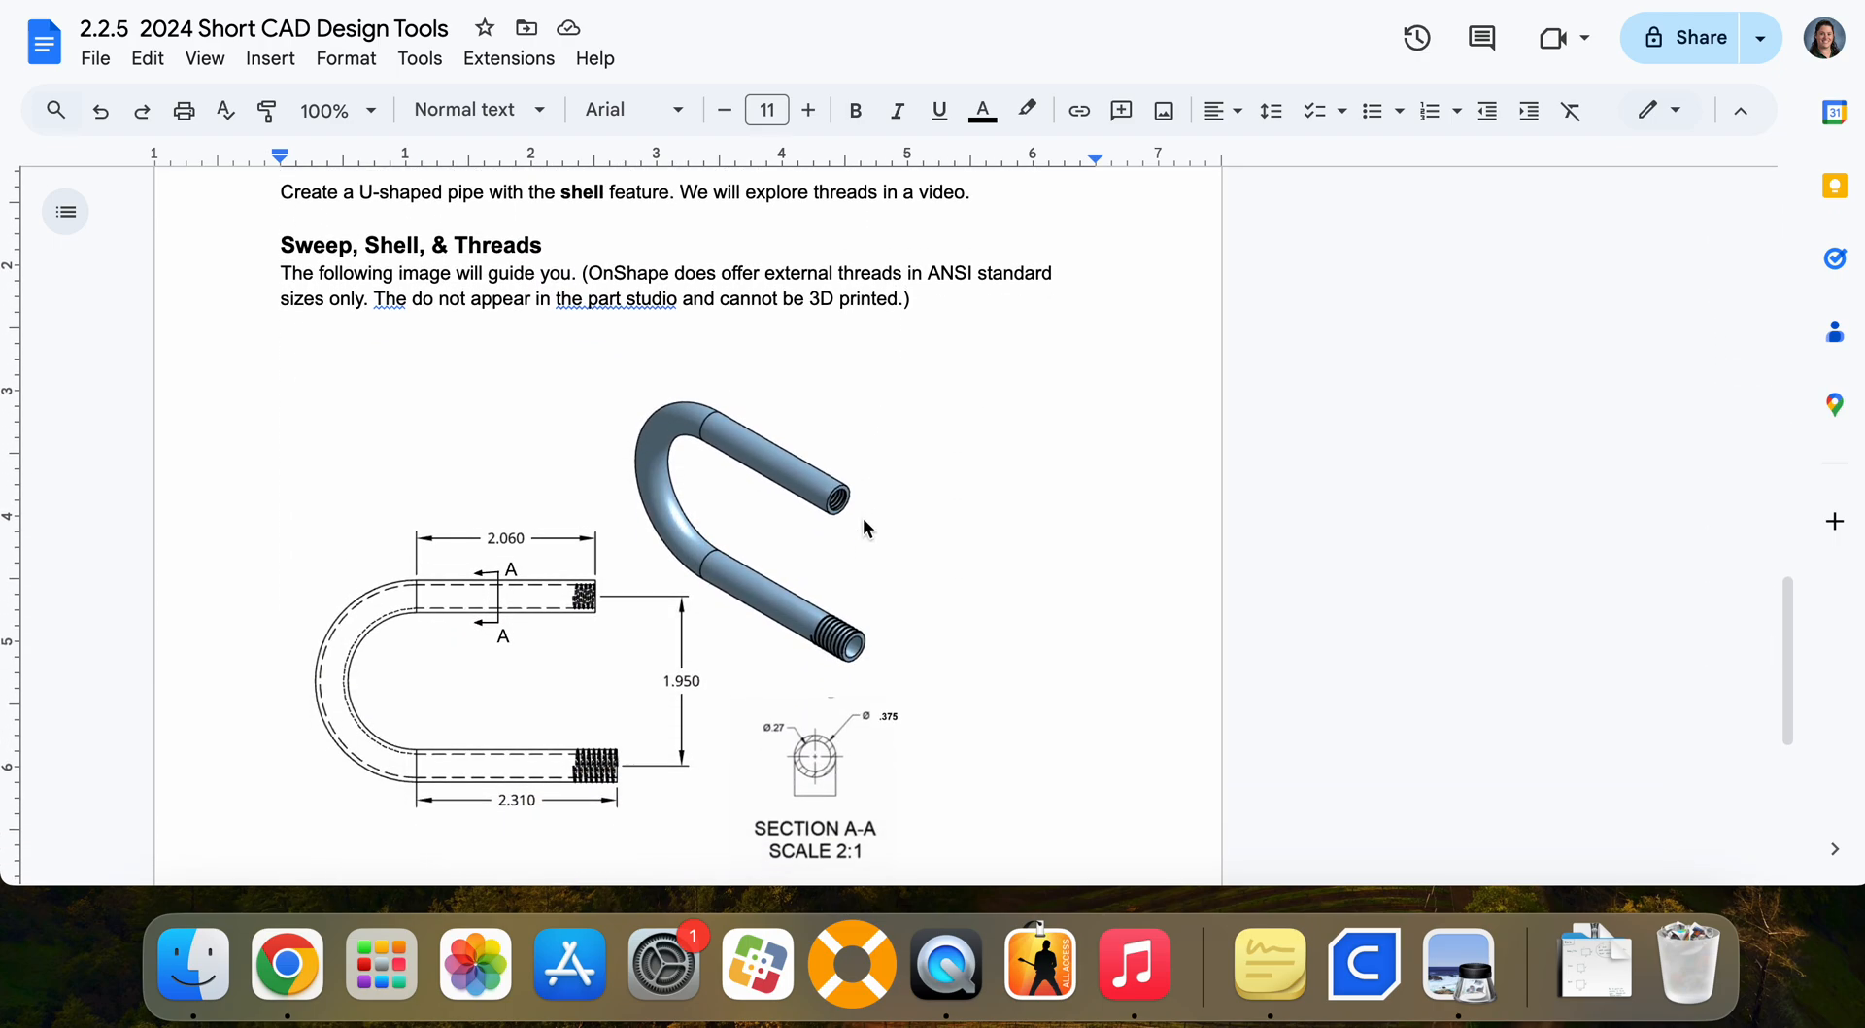
Step: Switch to the 2.2.5 CAD Tools document in Onshape and create a new Part Studio
key(ctrl+Tab)
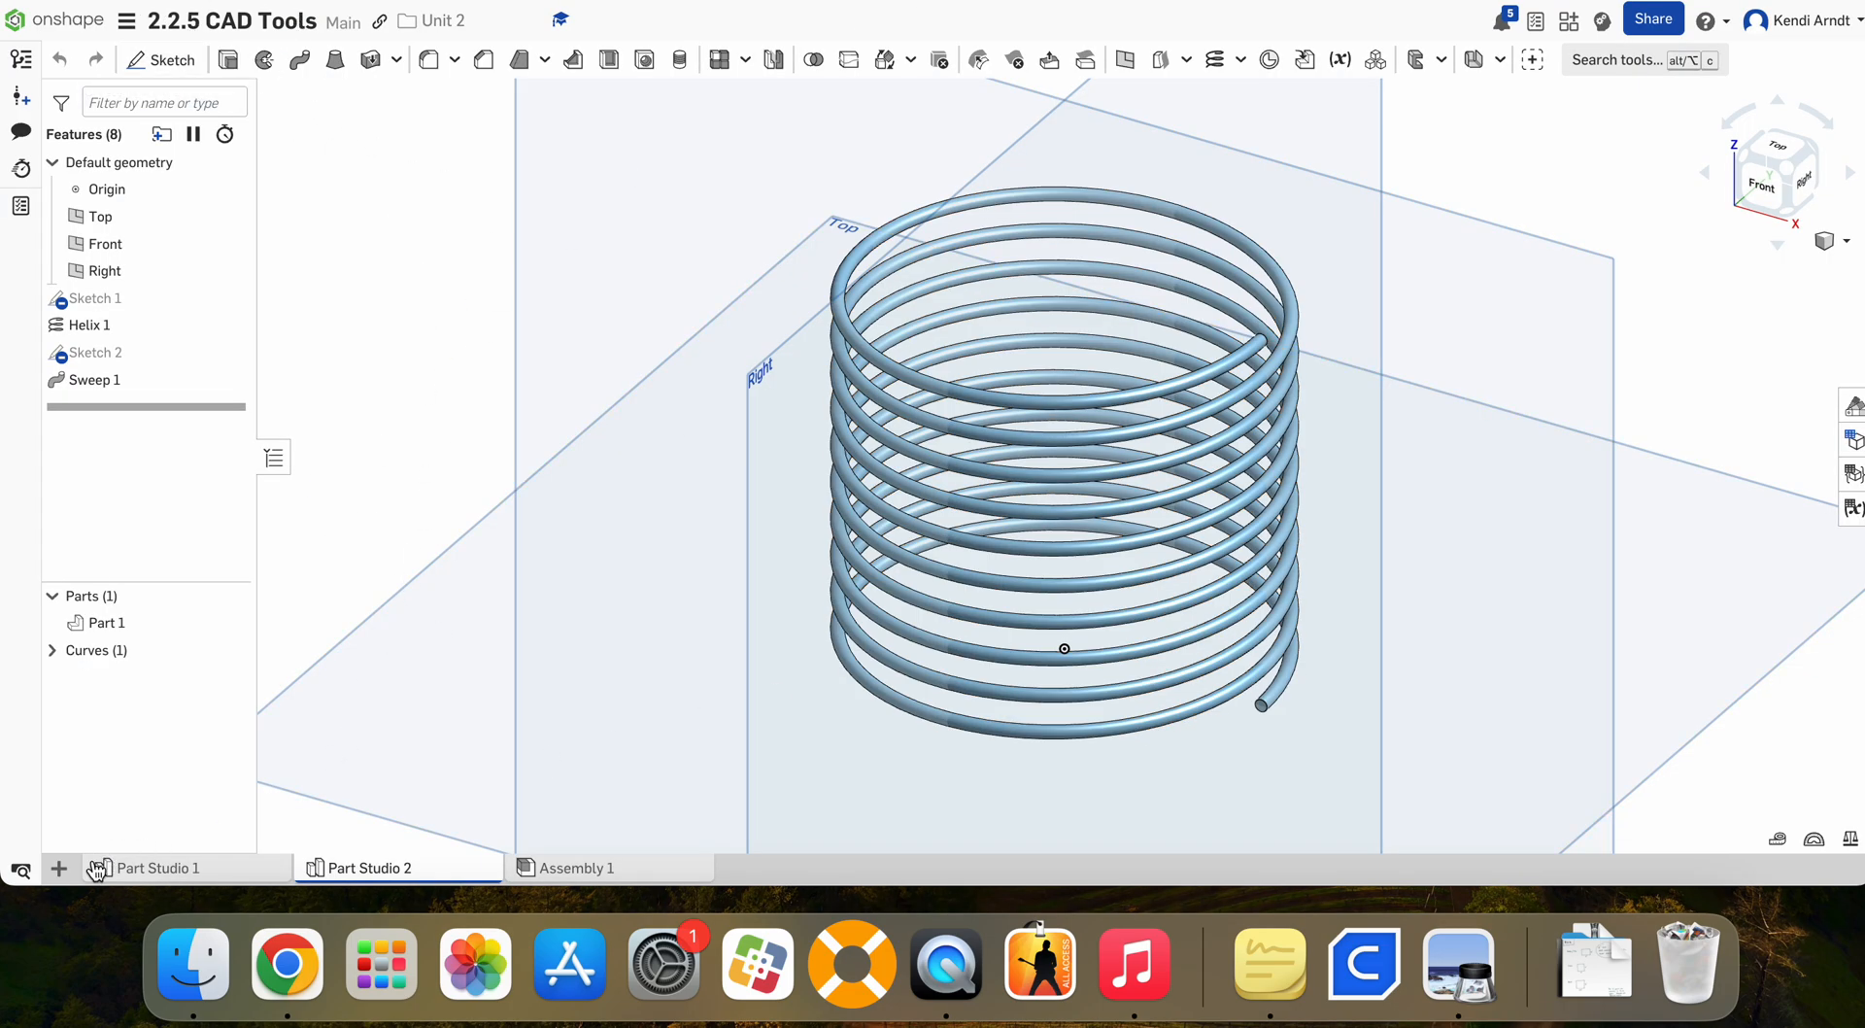
click(61, 868)
click(146, 693)
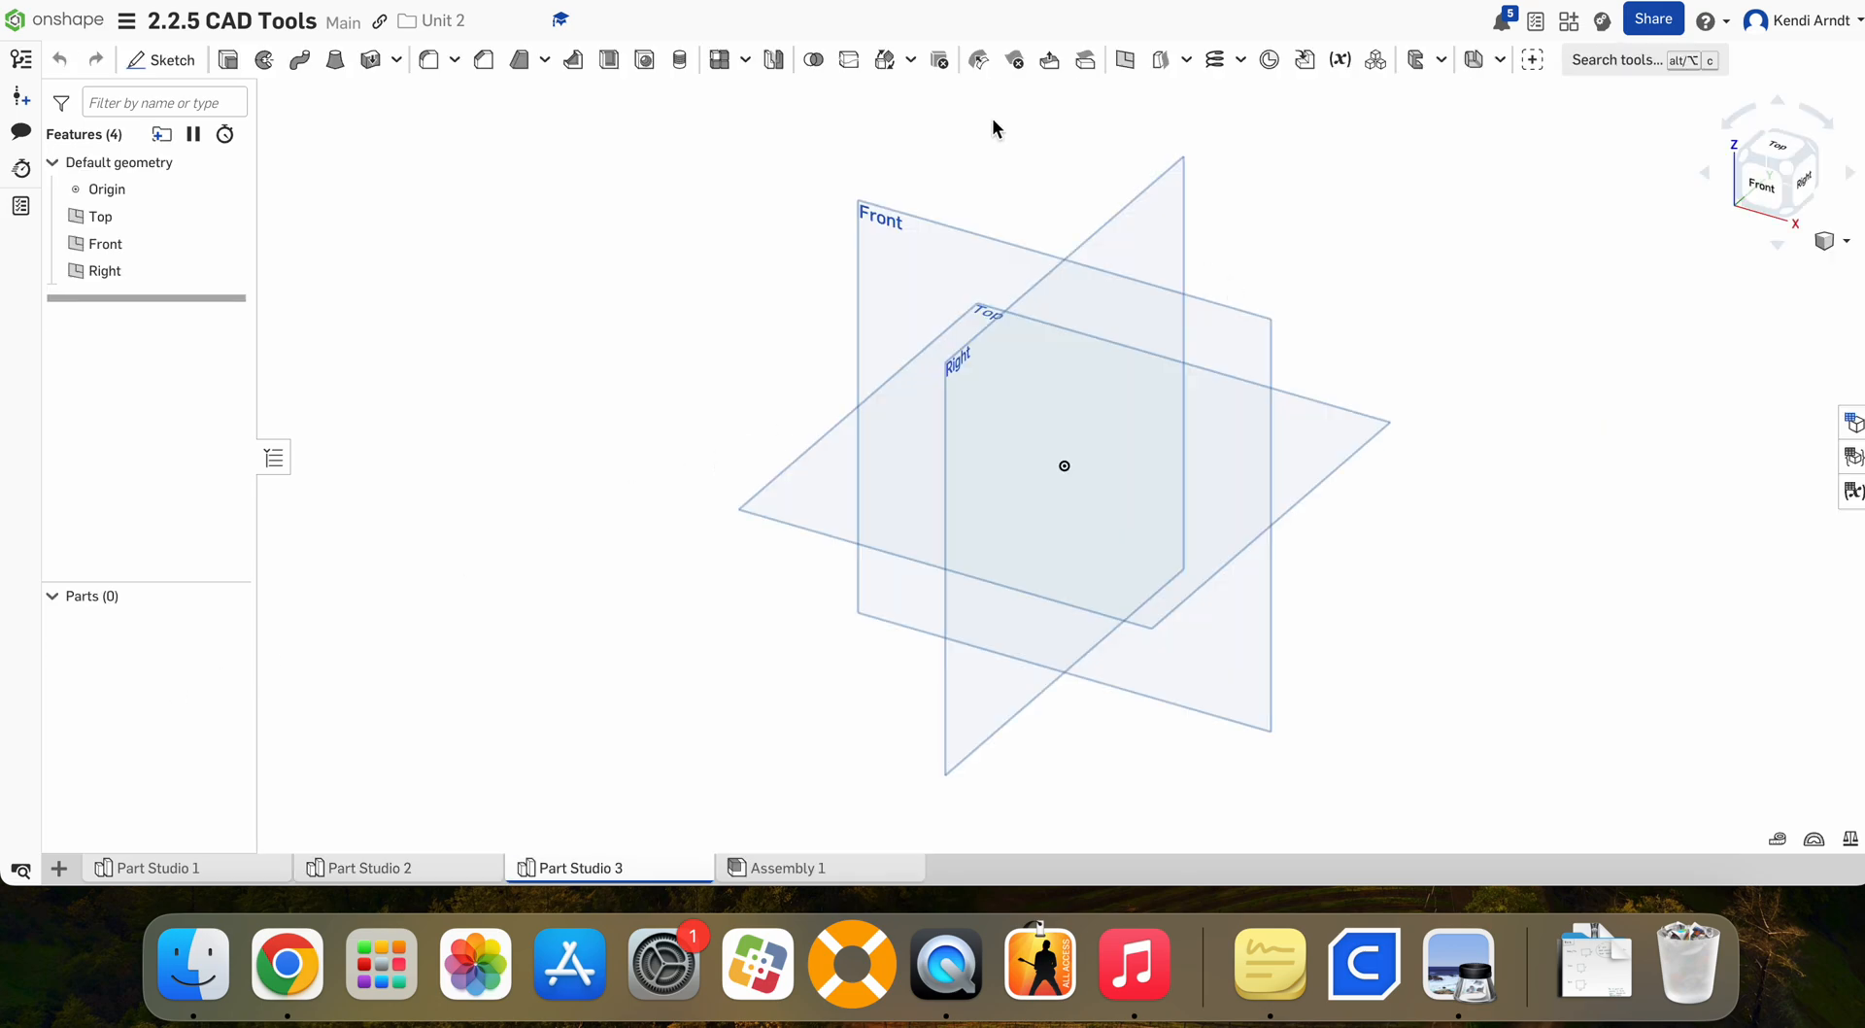
Step: Check the pipe drawing in the assignment document, and start a sketch on the Front plane, viewed head-on
click(846, 10)
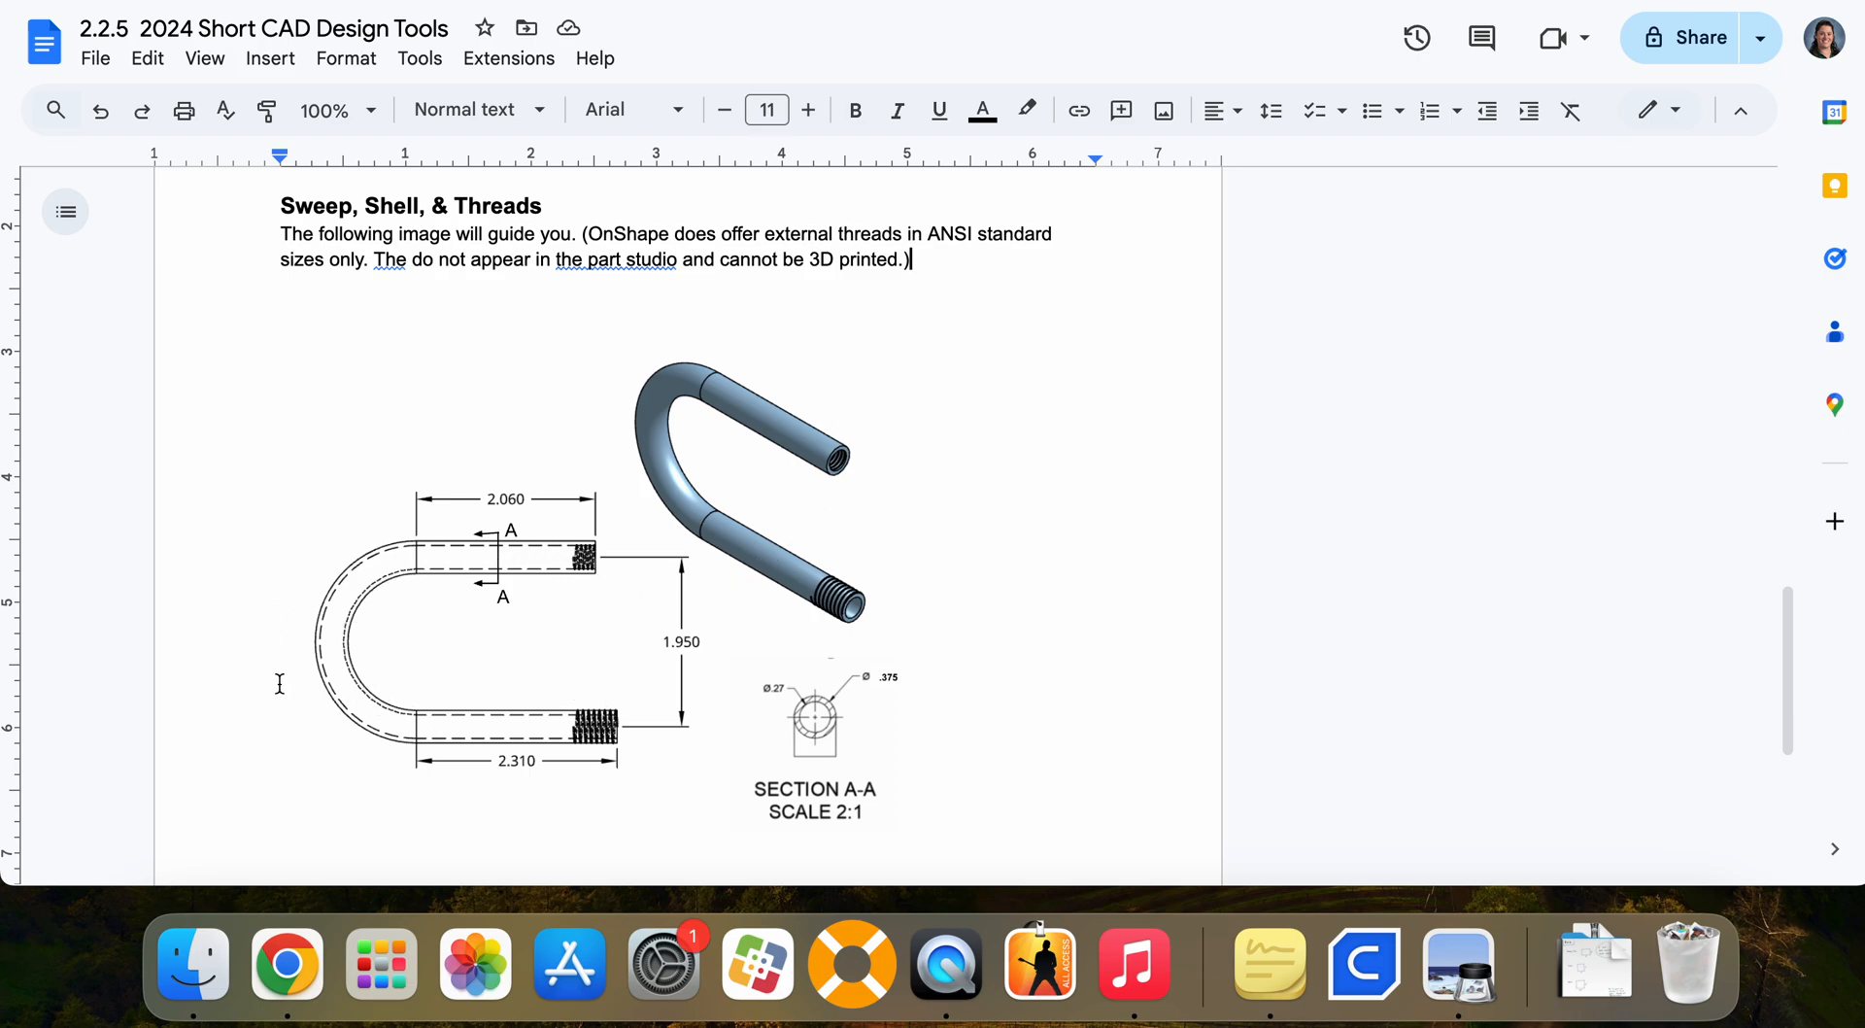
click(974, 10)
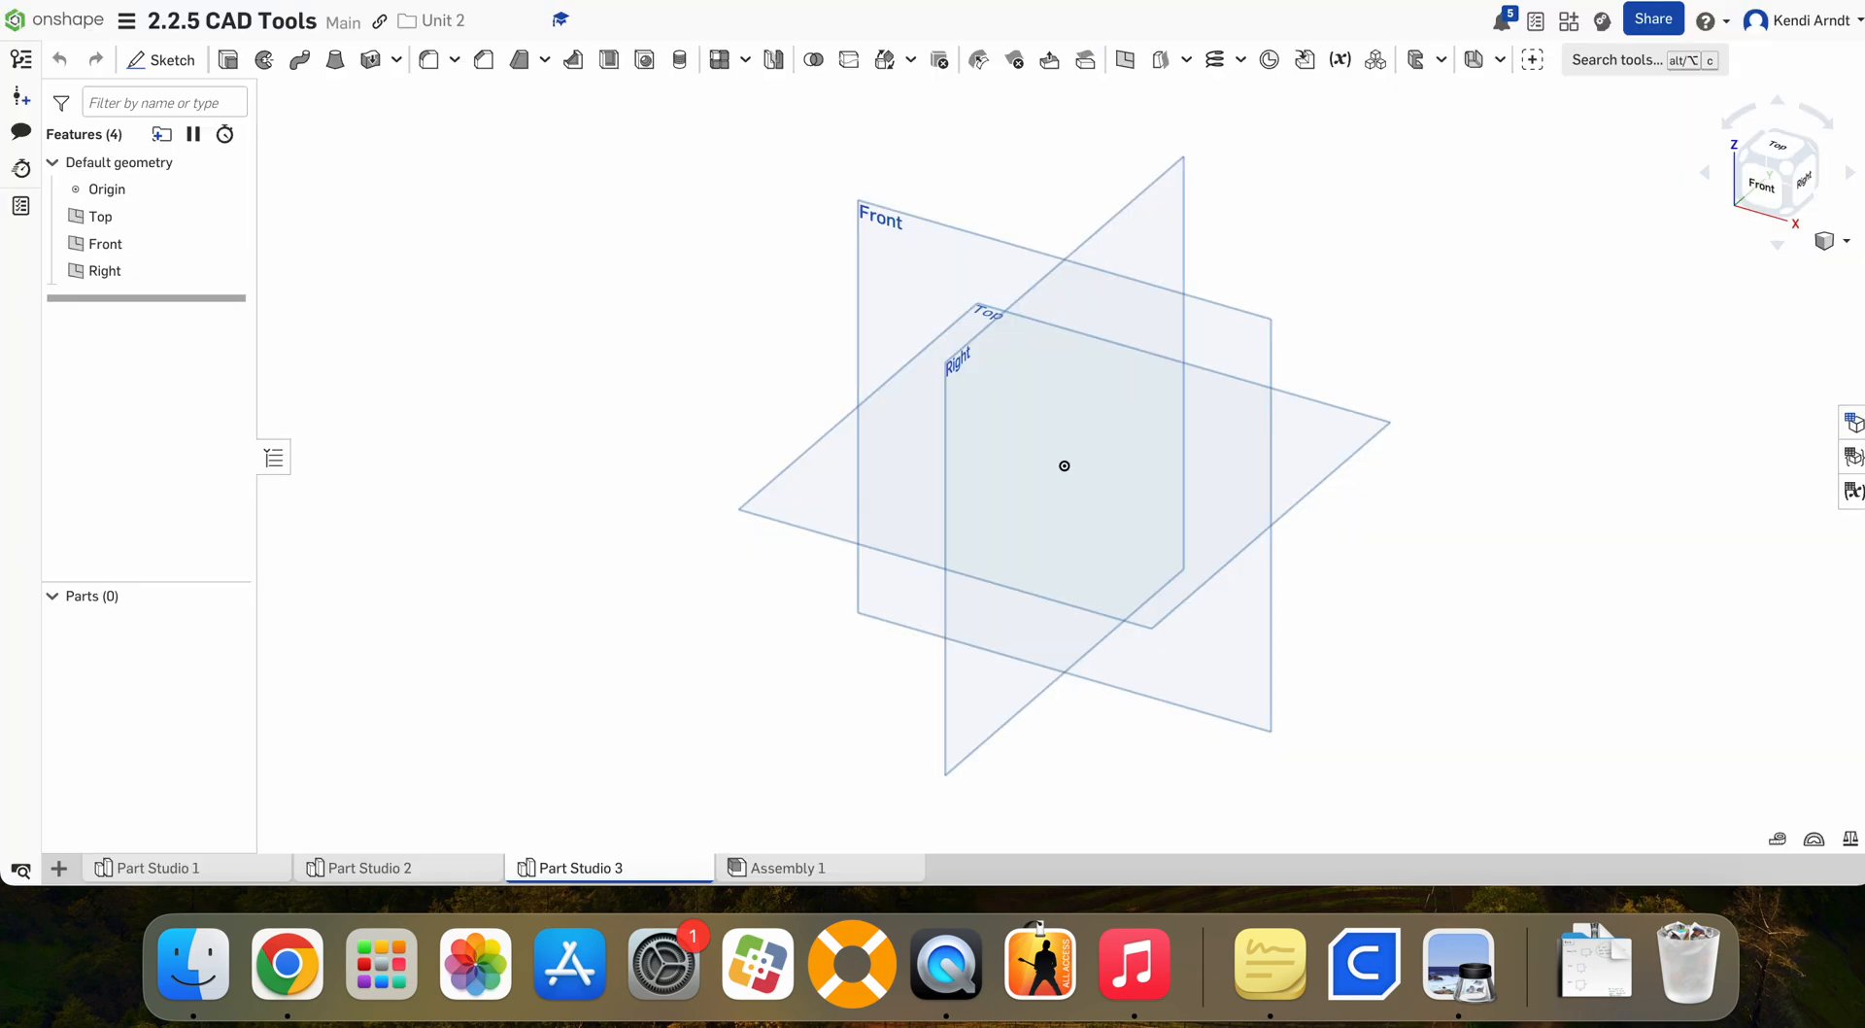
click(901, 250)
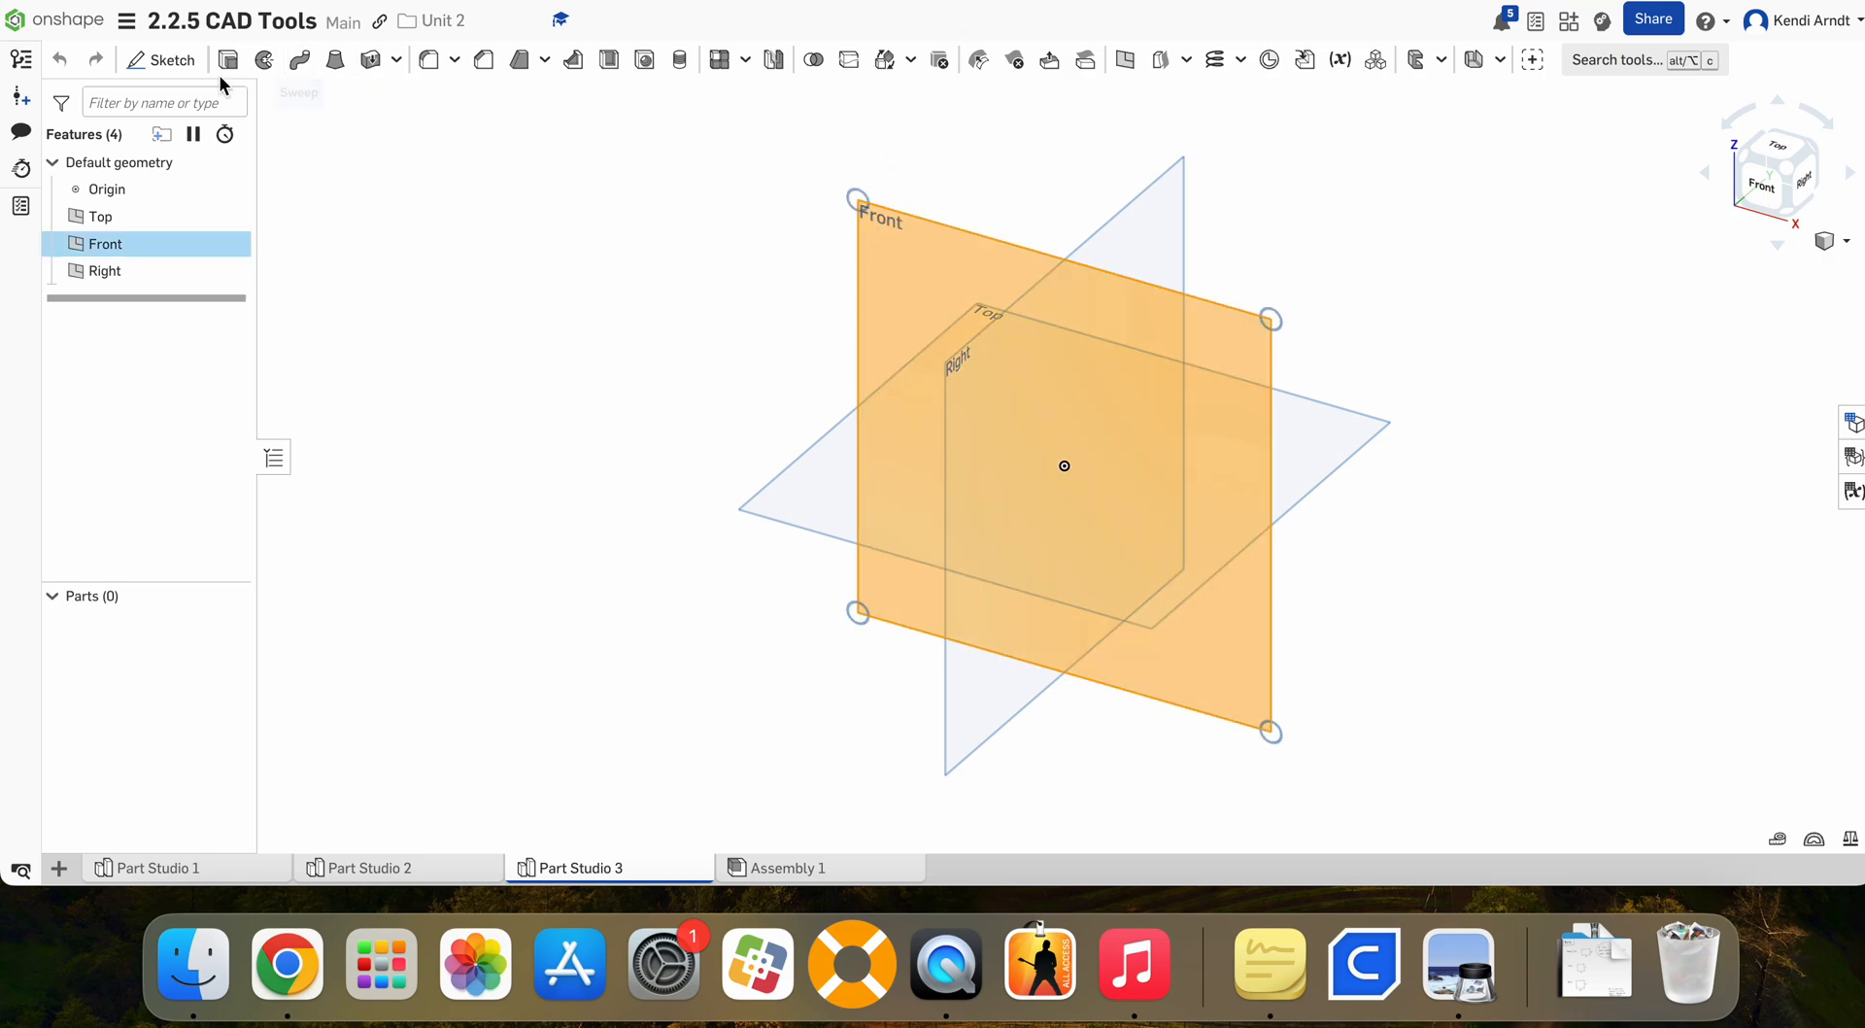
click(160, 59)
click(1785, 171)
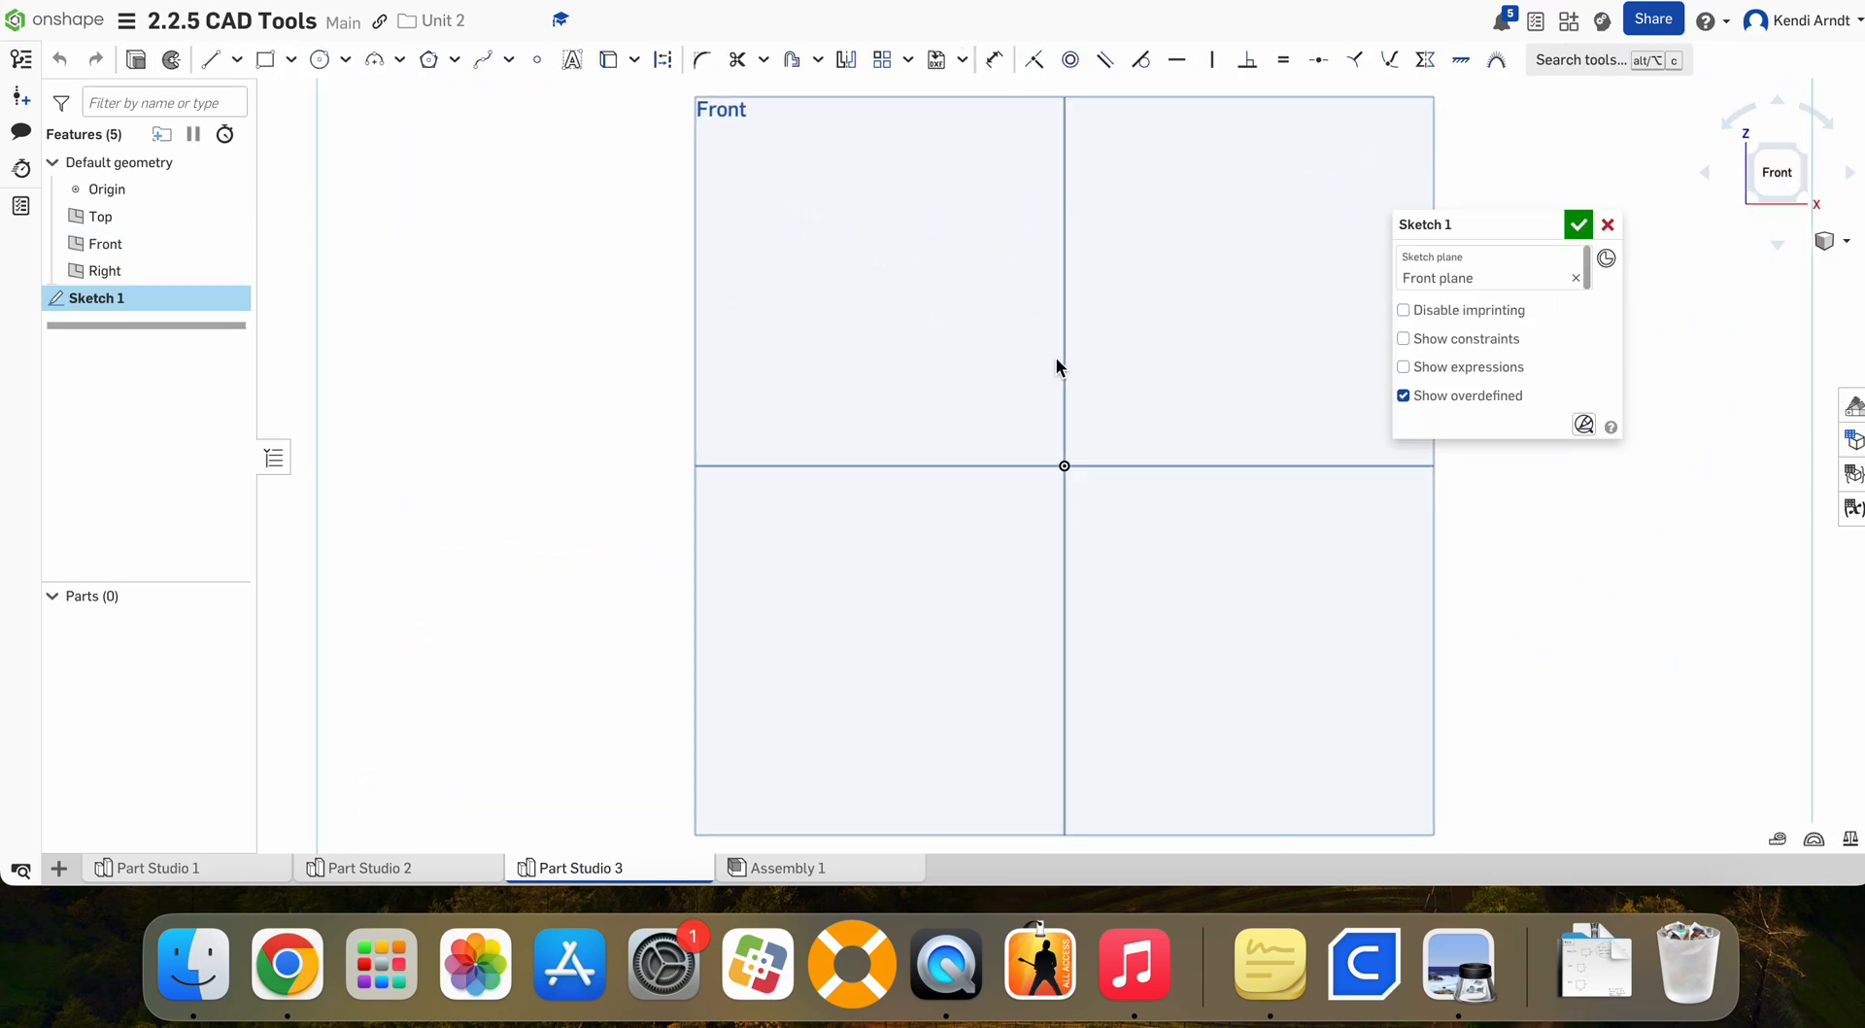
Step: Draw three connected lines from the origin: about 2.16 in left, about 2.16 in down and about 3.3 in right
click(210, 59)
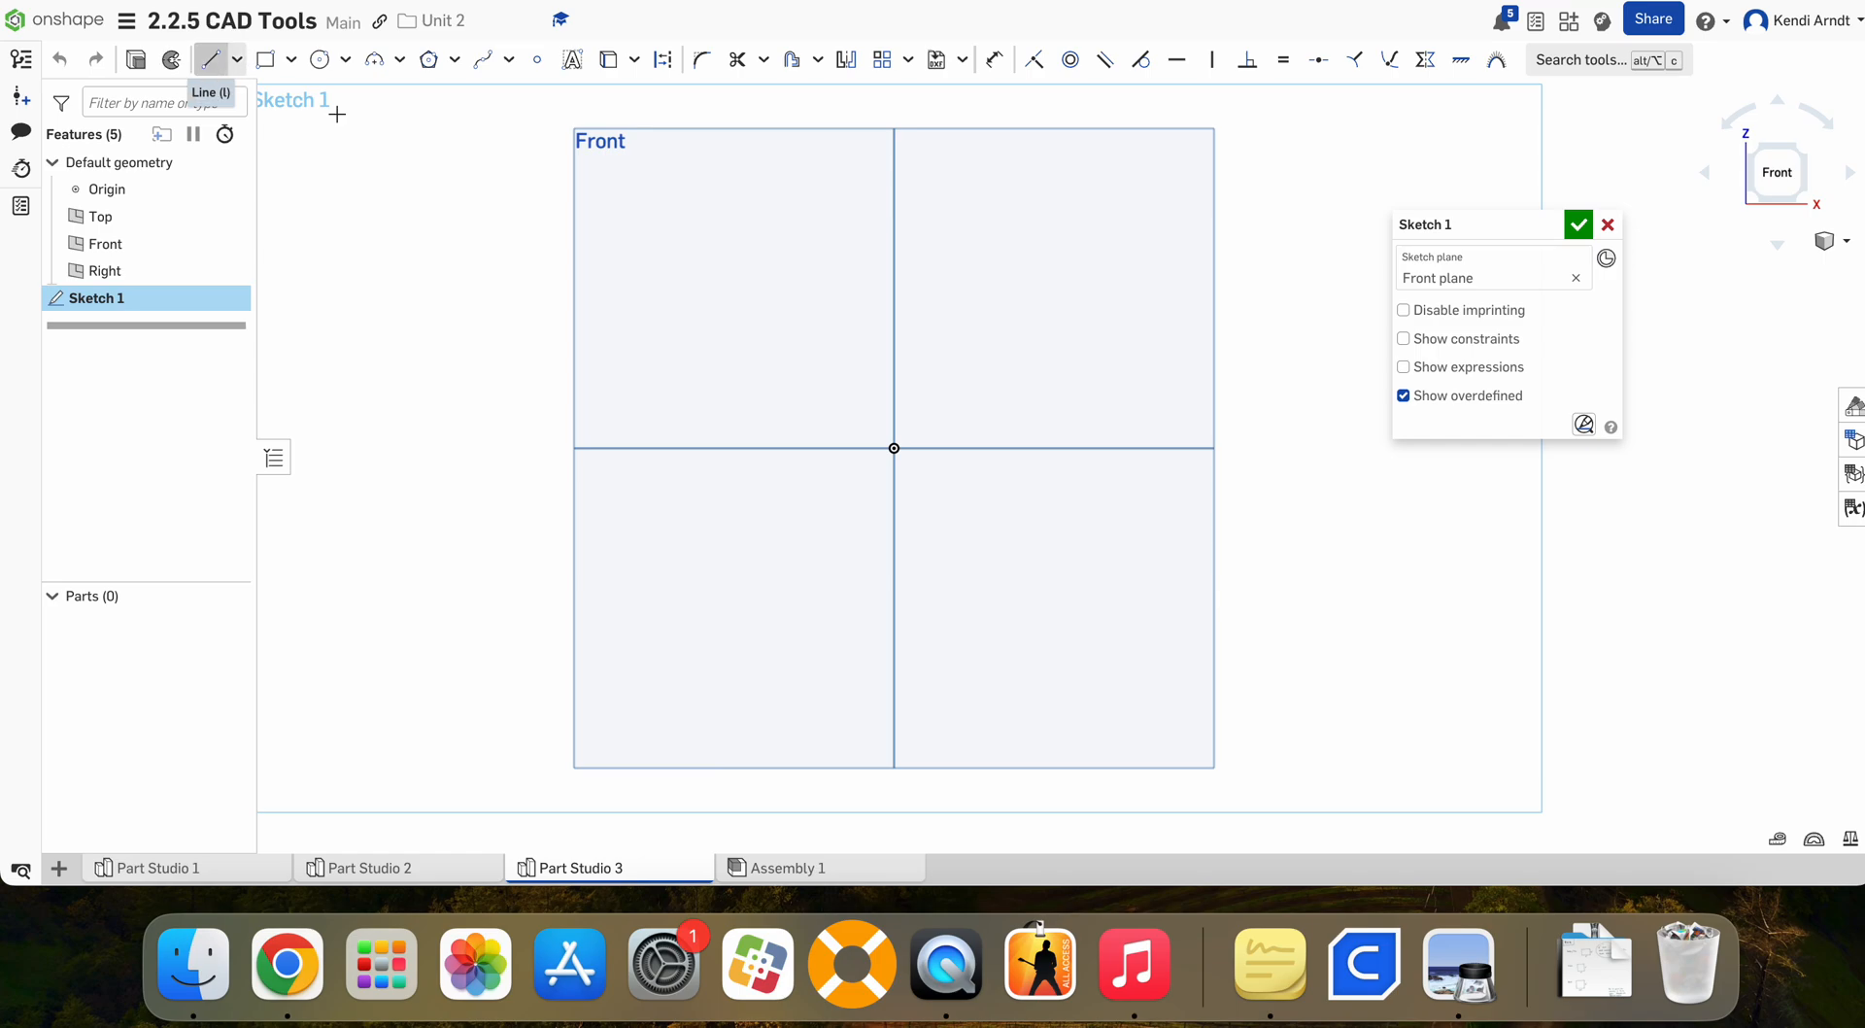
middle_drag(781, 479, 844, 446)
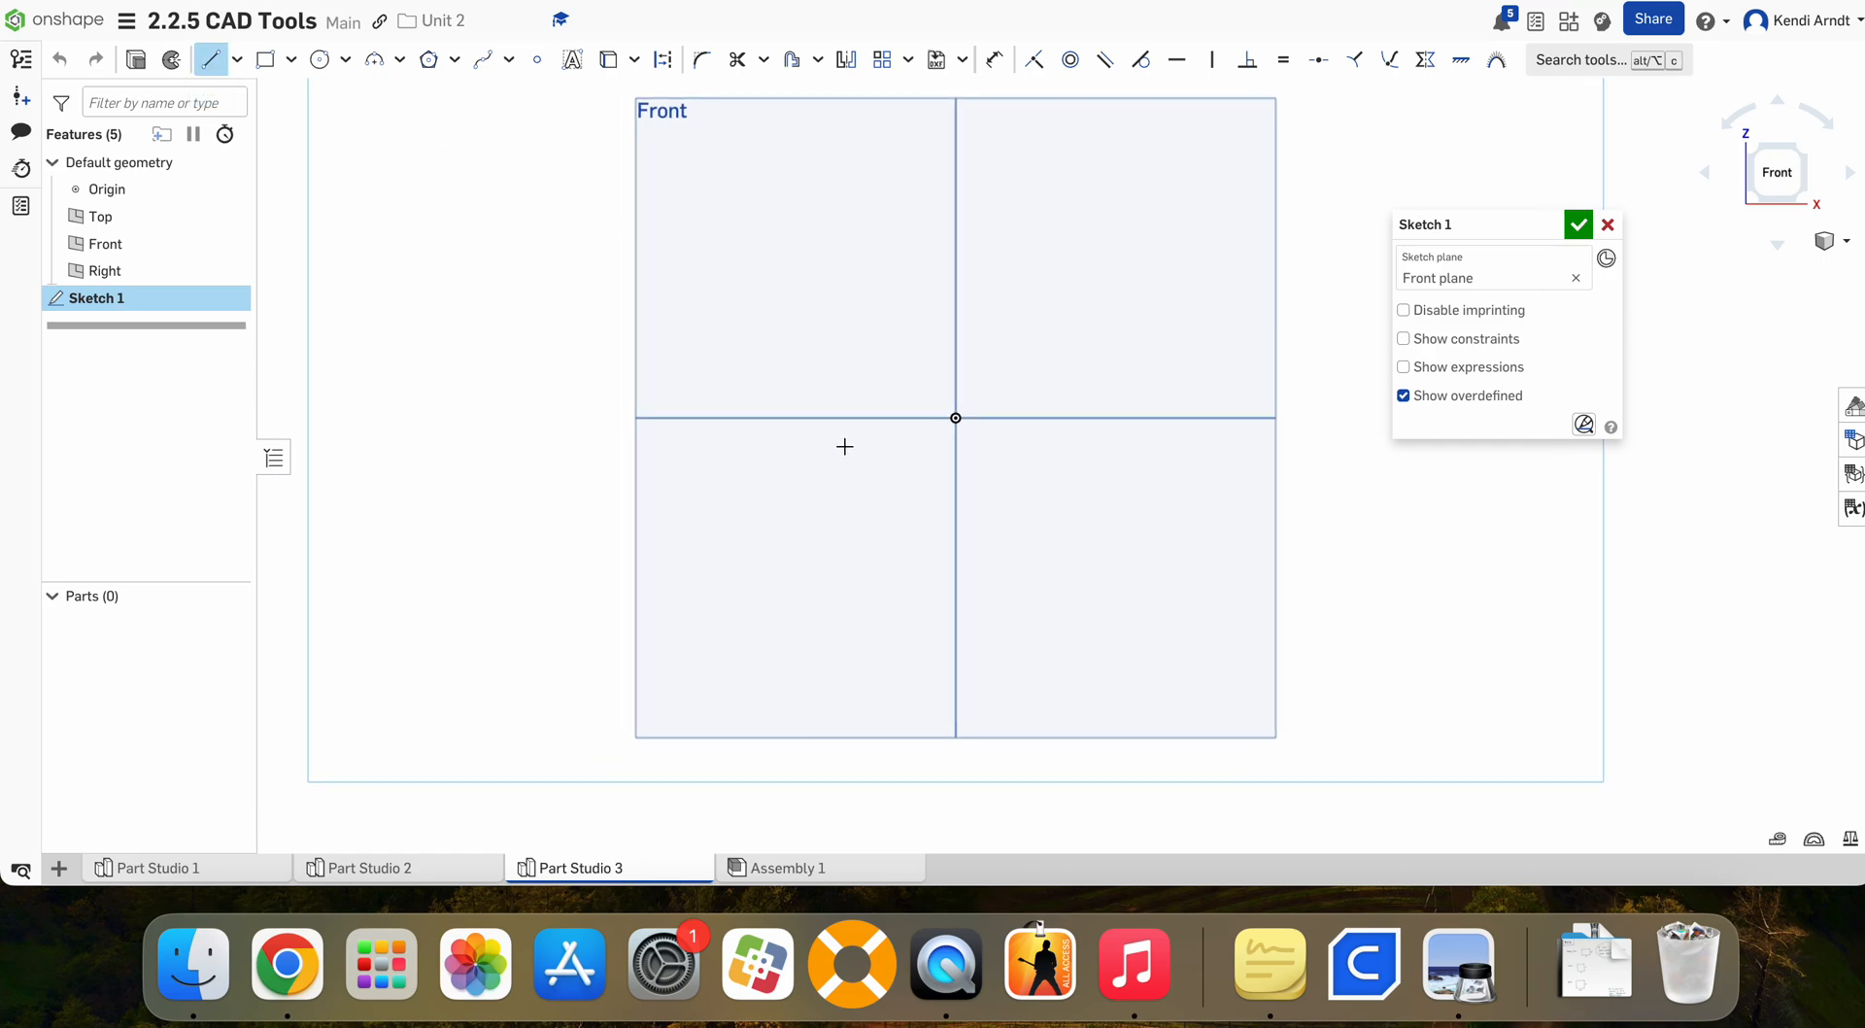
click(956, 417)
click(726, 418)
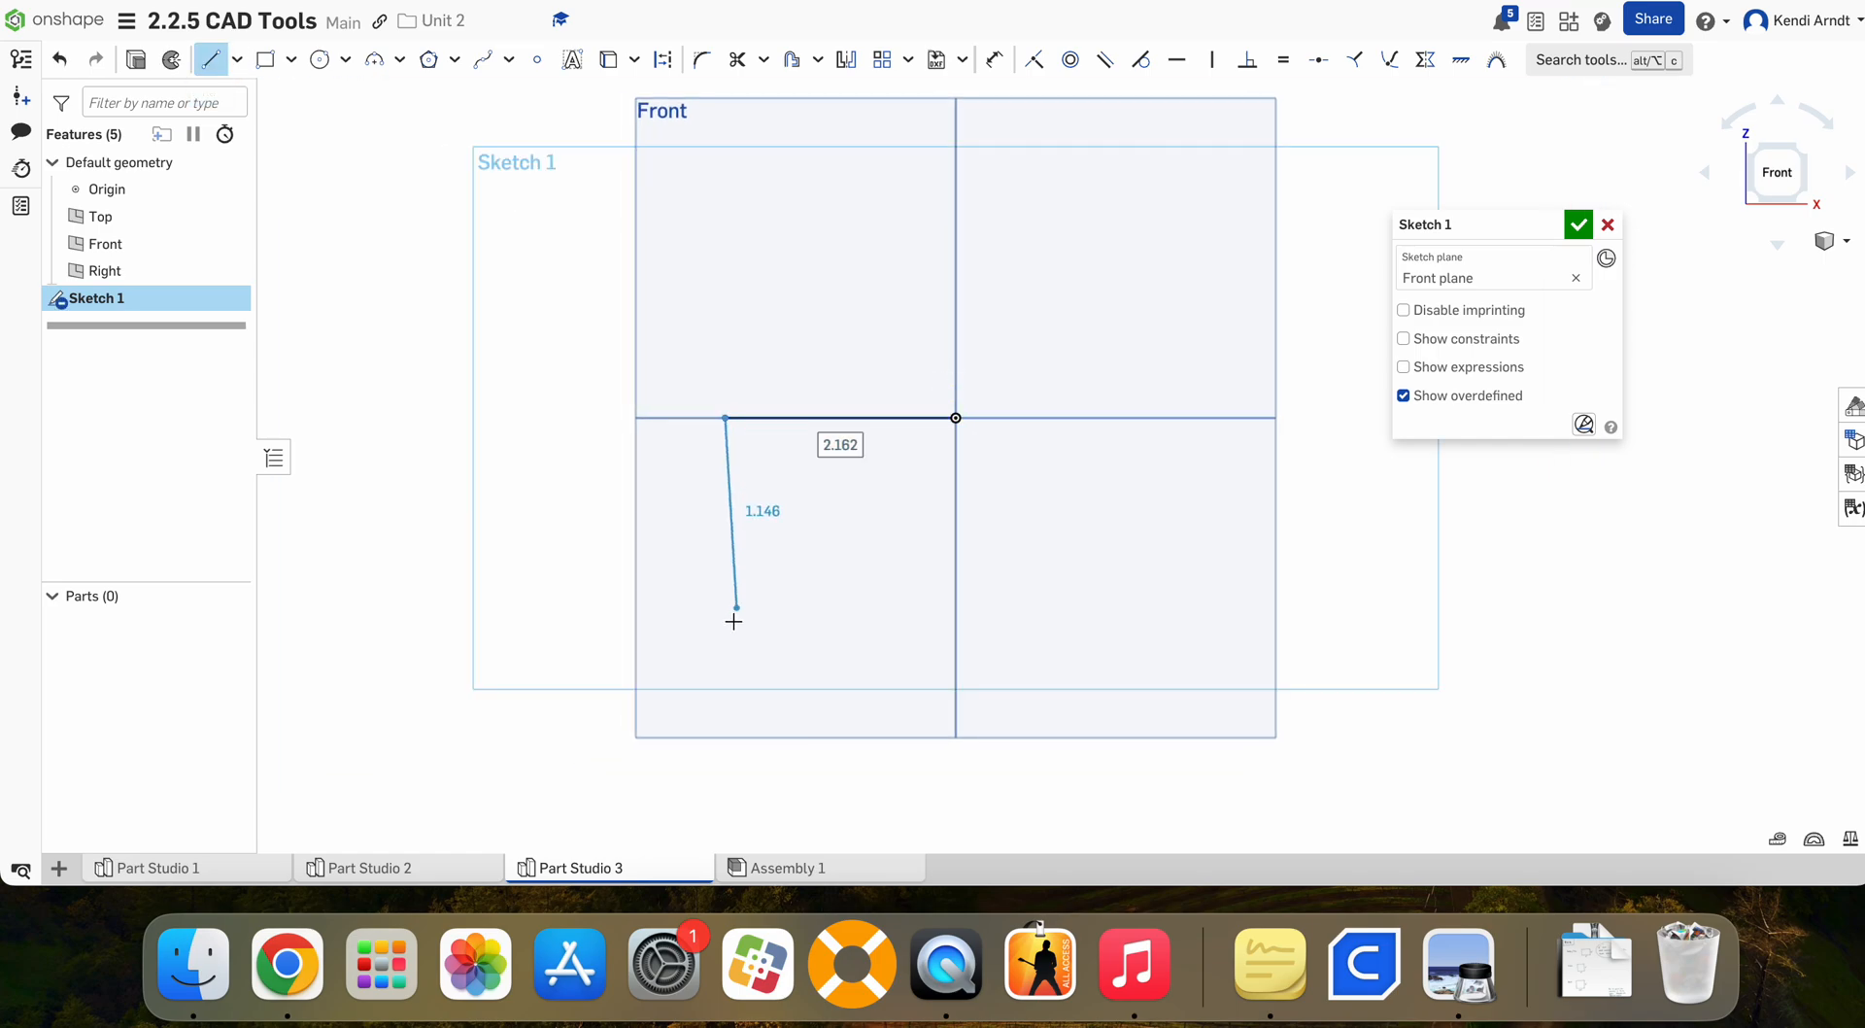
click(720, 648)
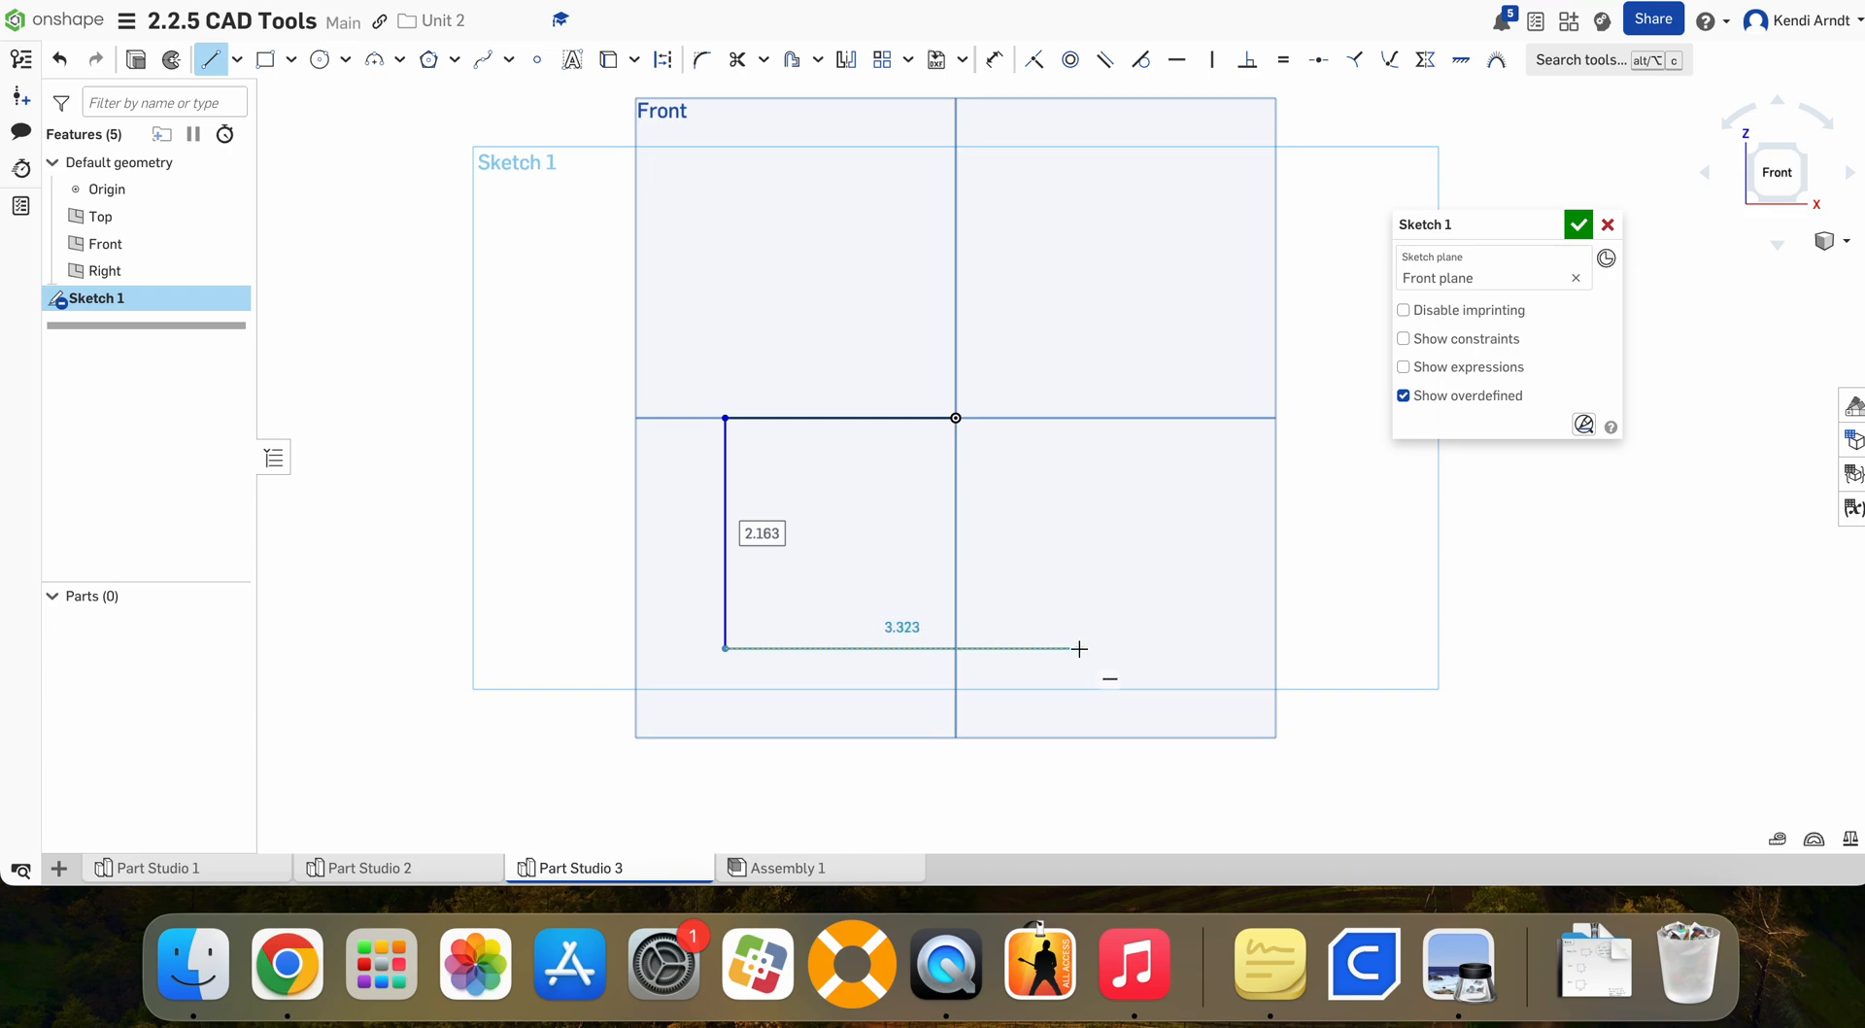
click(1079, 647)
key(Escape)
scroll(1079, 648, up, 2)
middle_drag(1153, 516, 1158, 482)
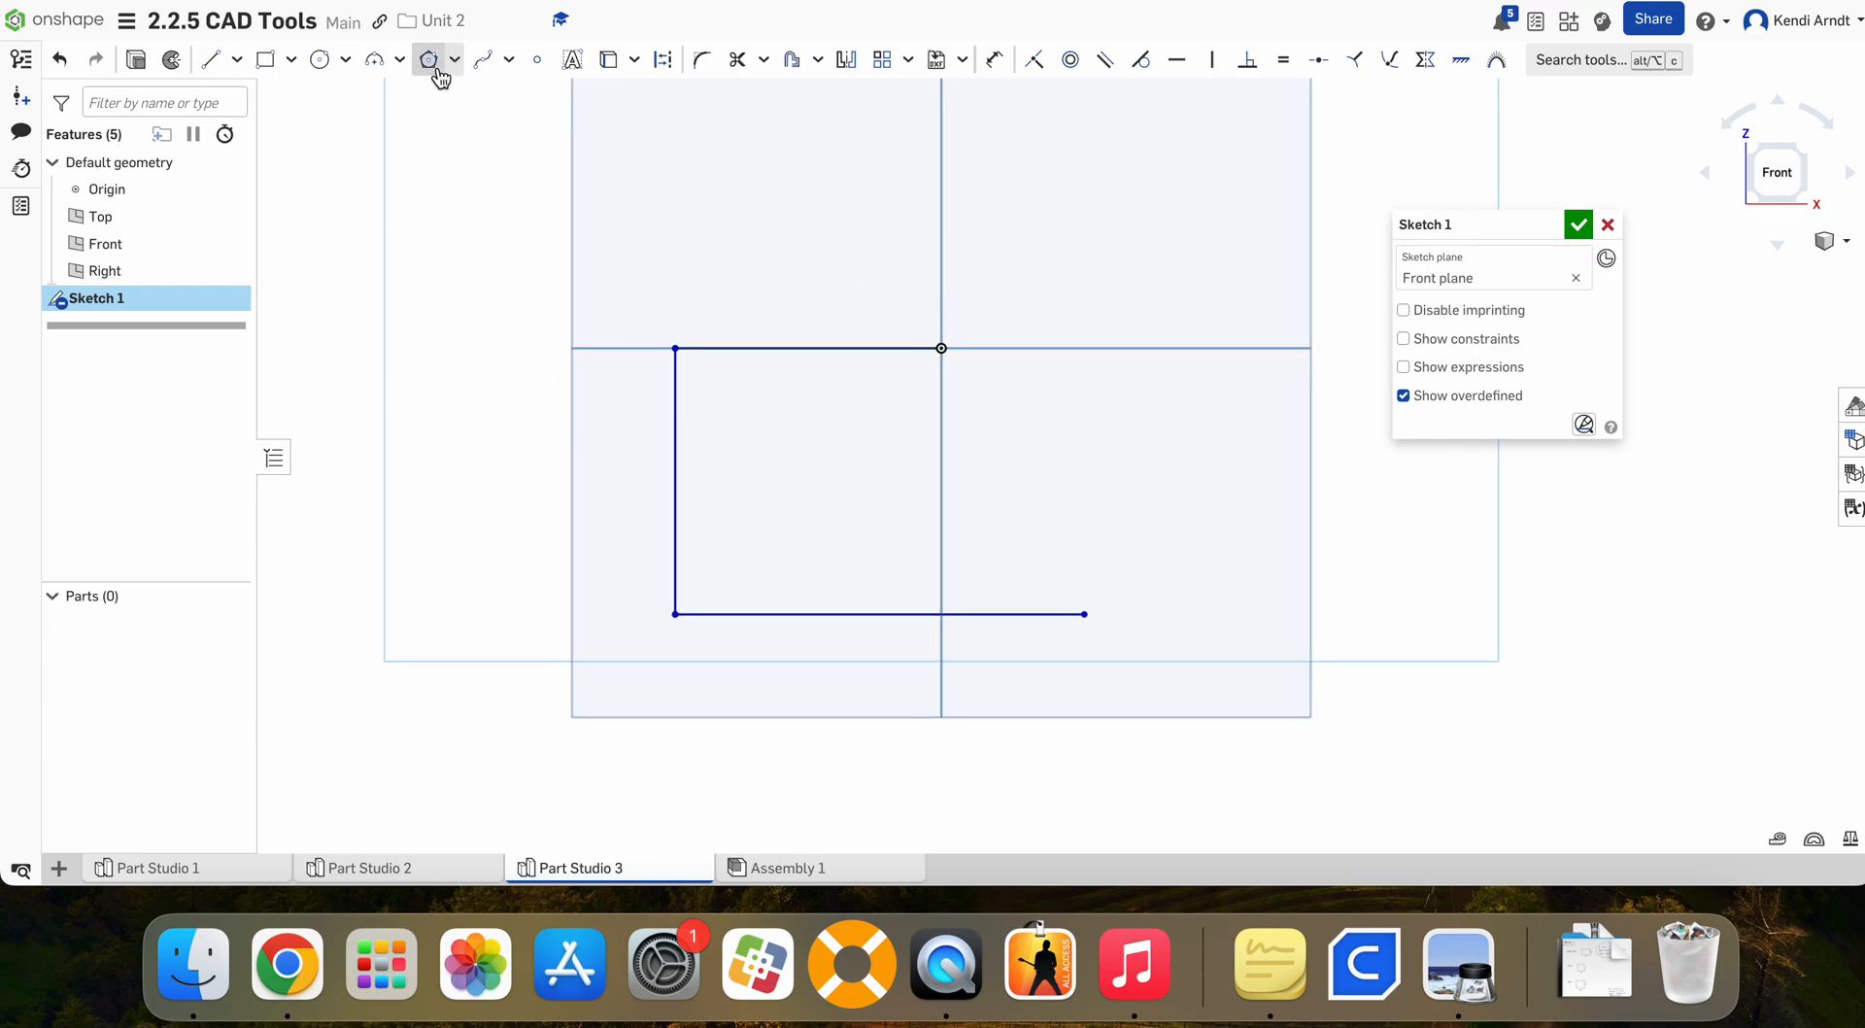
Step: Draw a three-point arc bulging left between the vertical line's two endpoints, with a radius of about 1.08 in
click(374, 59)
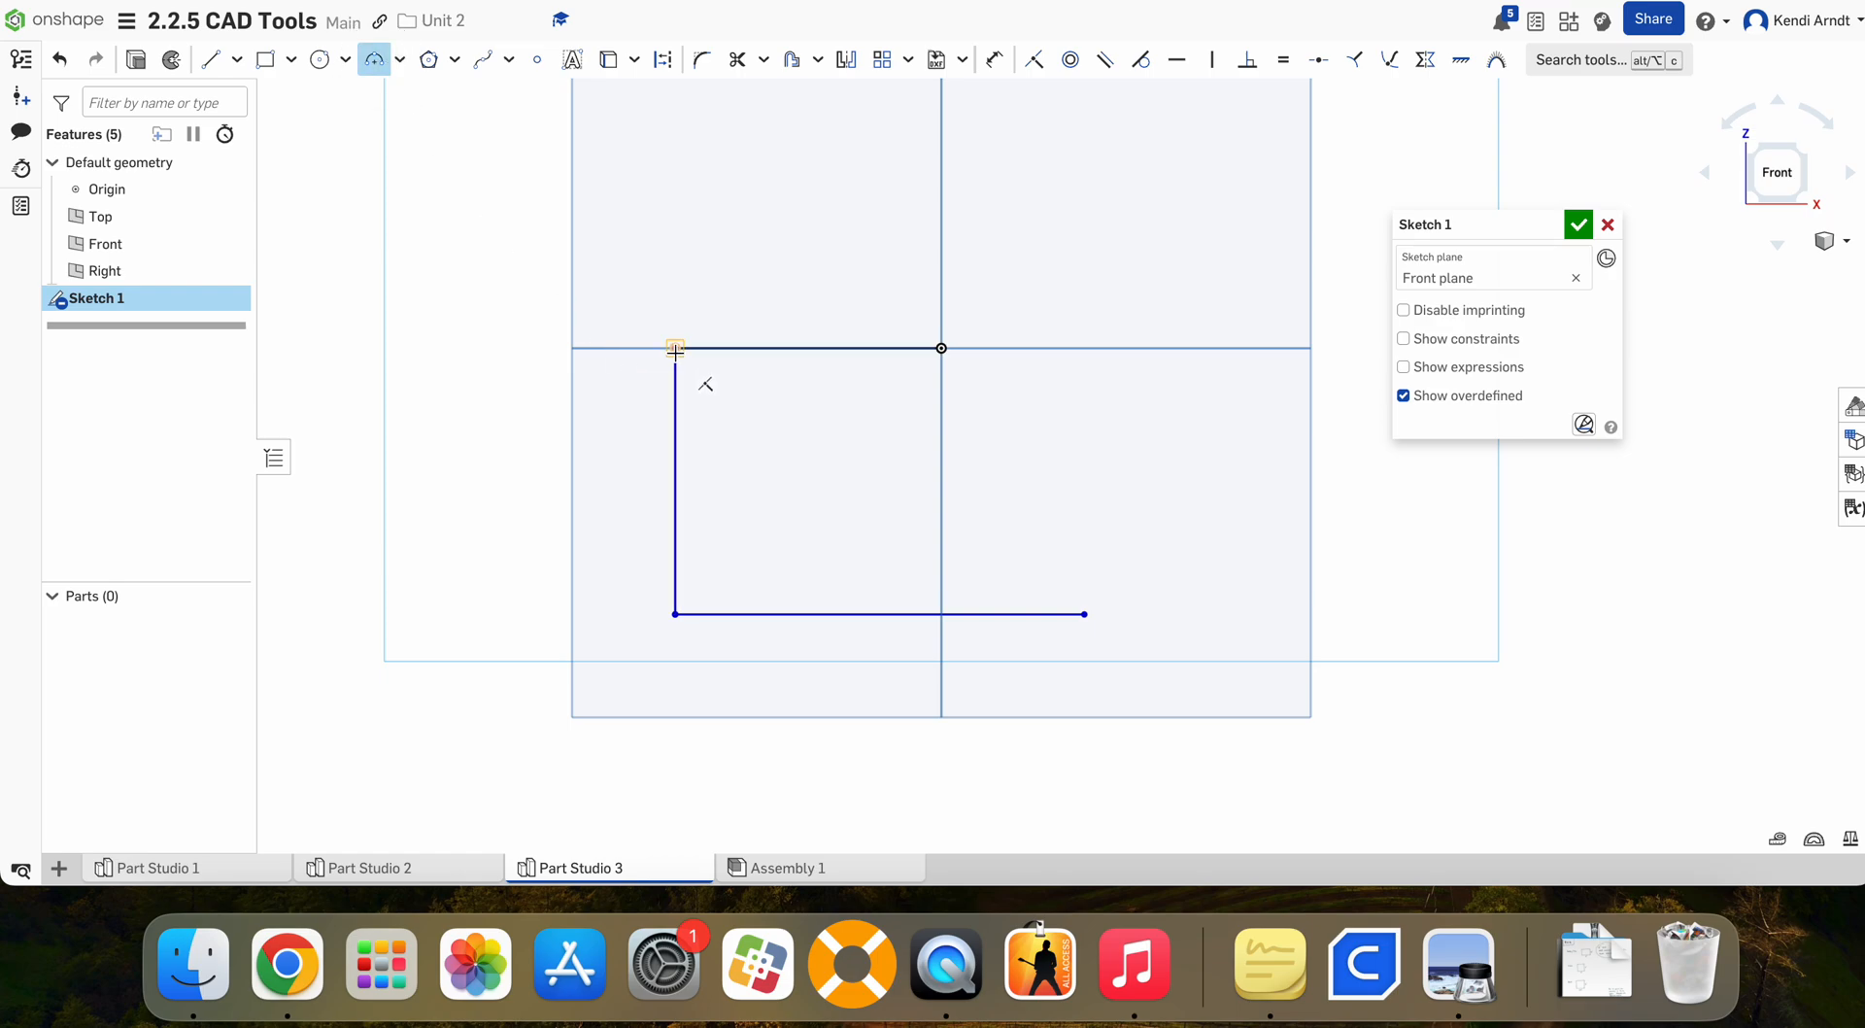
click(675, 347)
click(675, 614)
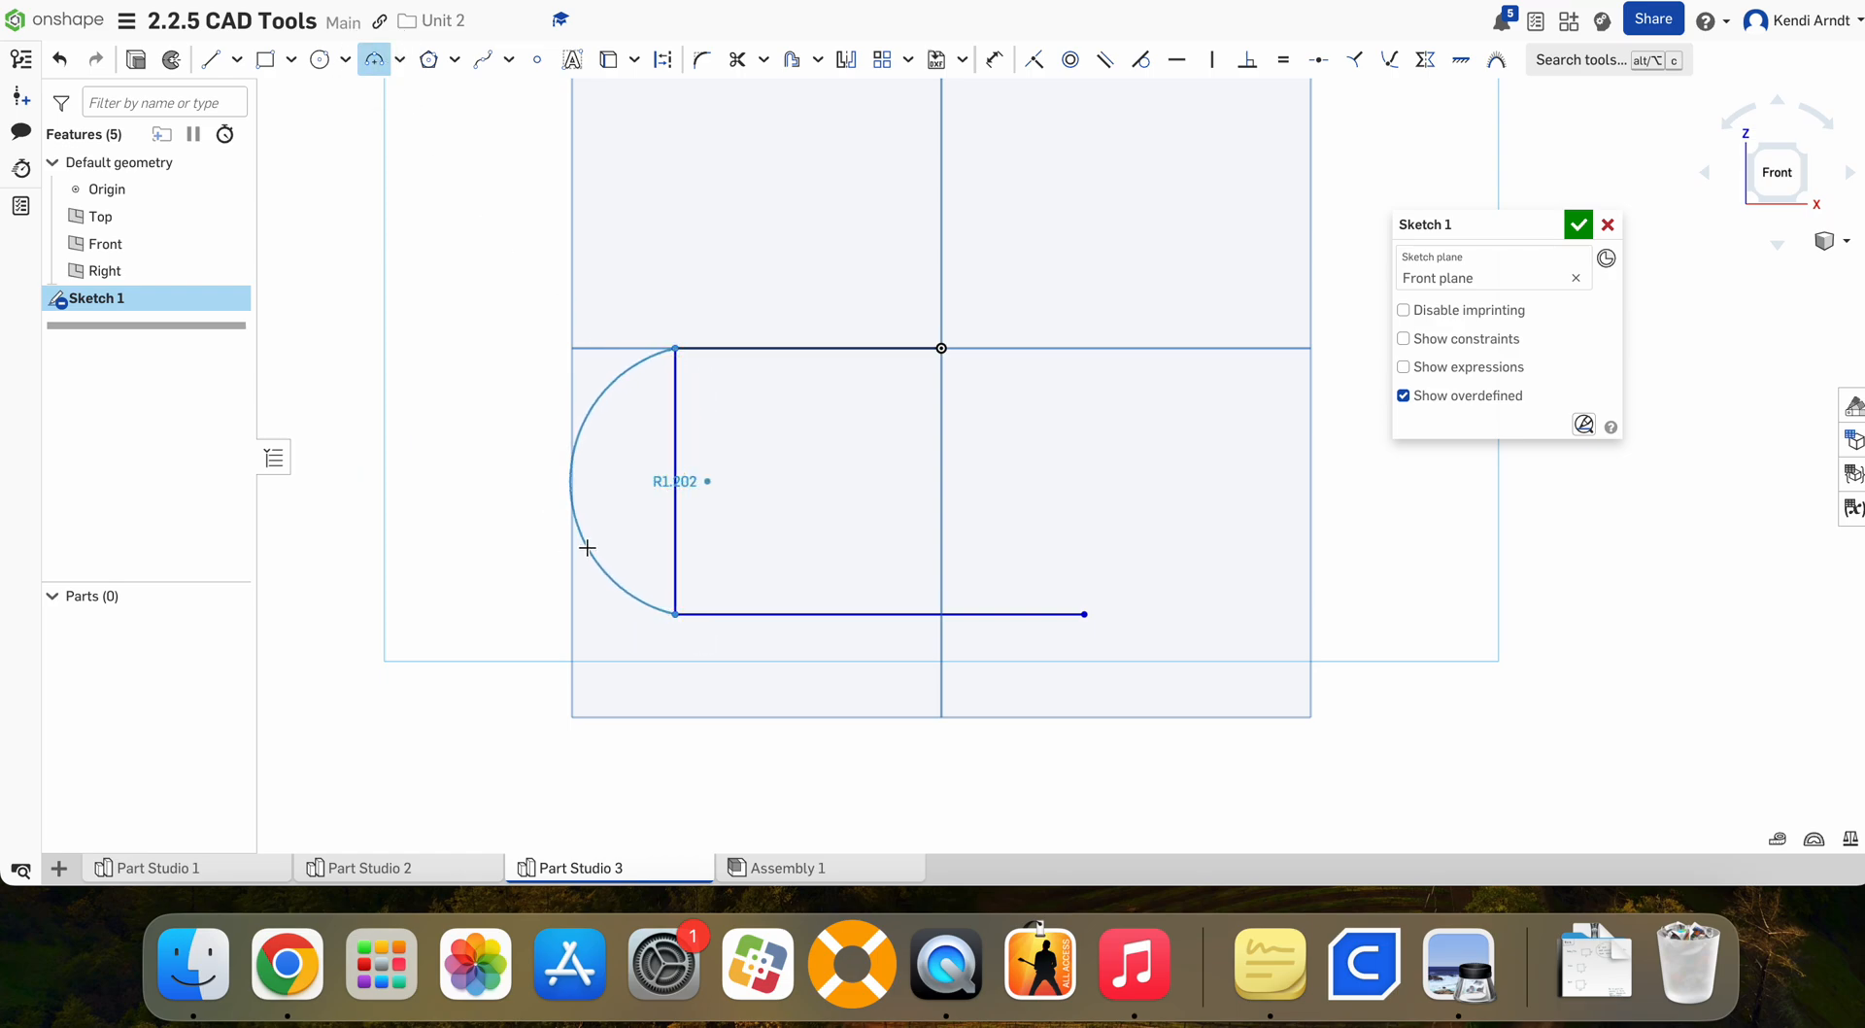
click(548, 526)
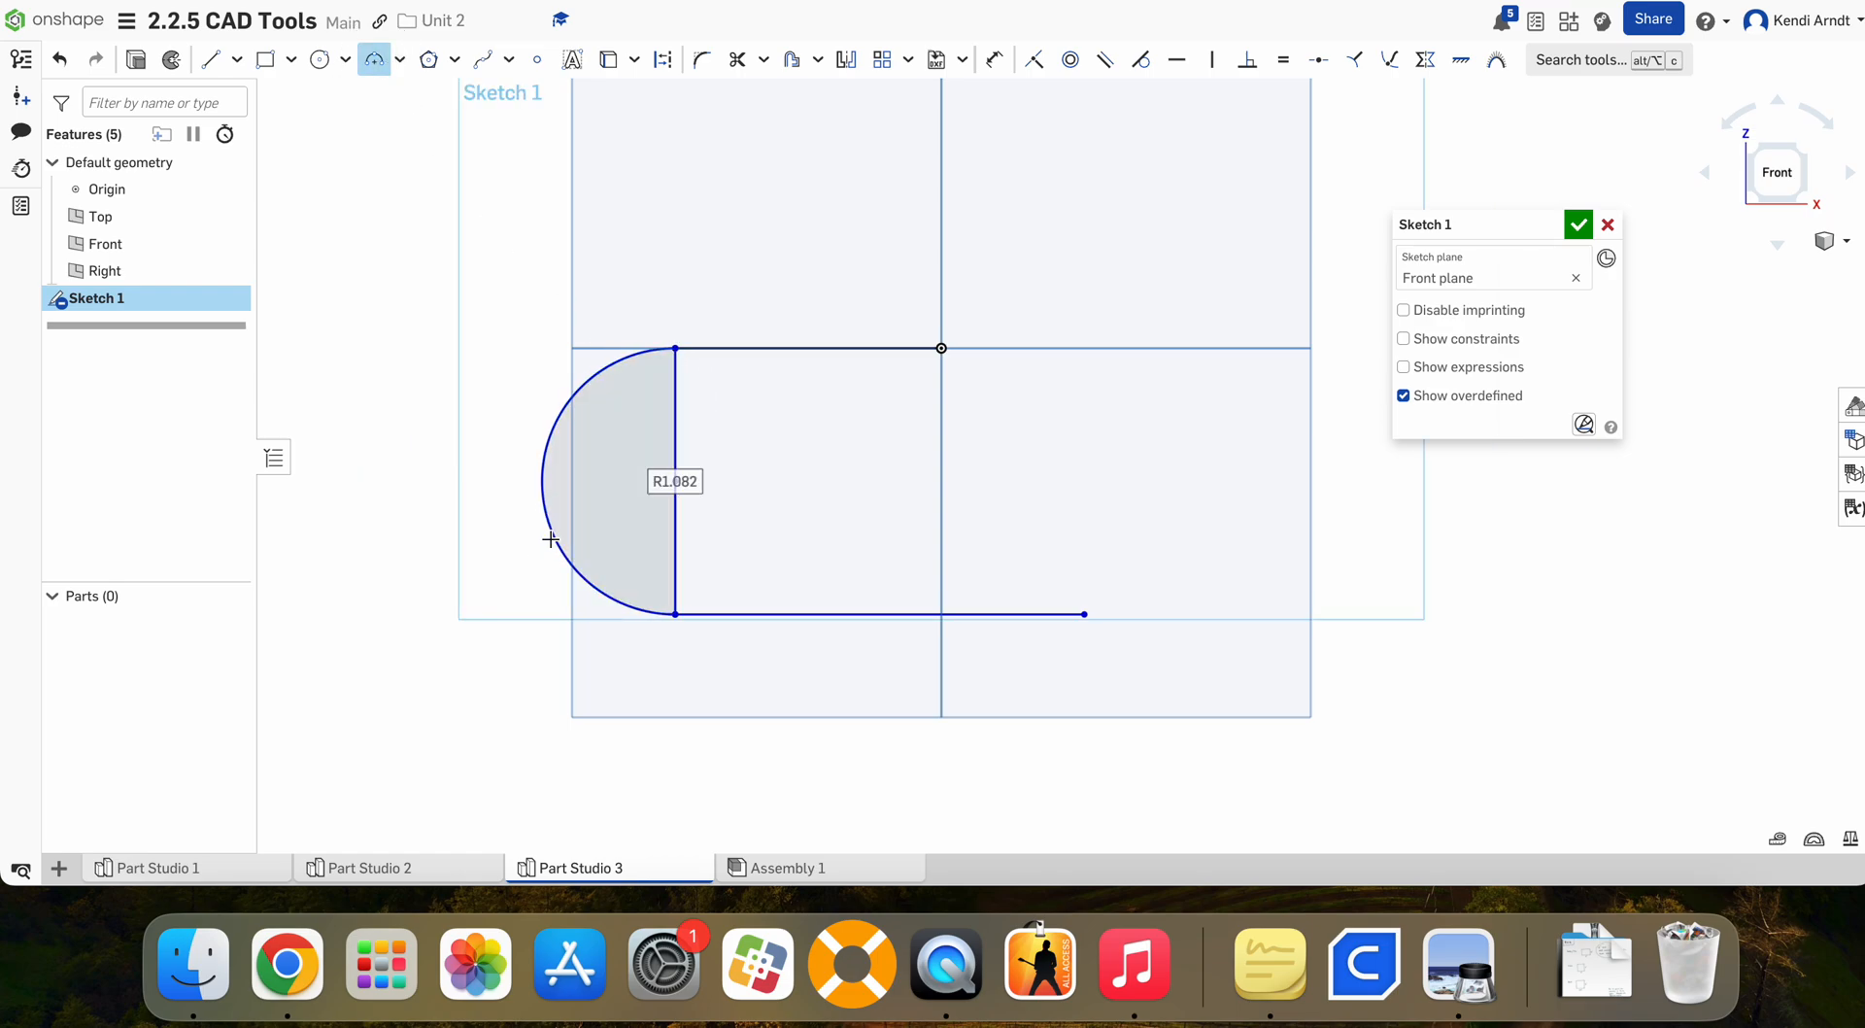
Step: Trim away both halves of the vertical line inside the arc to leave an open U-shaped path
key(m)
click(675, 428)
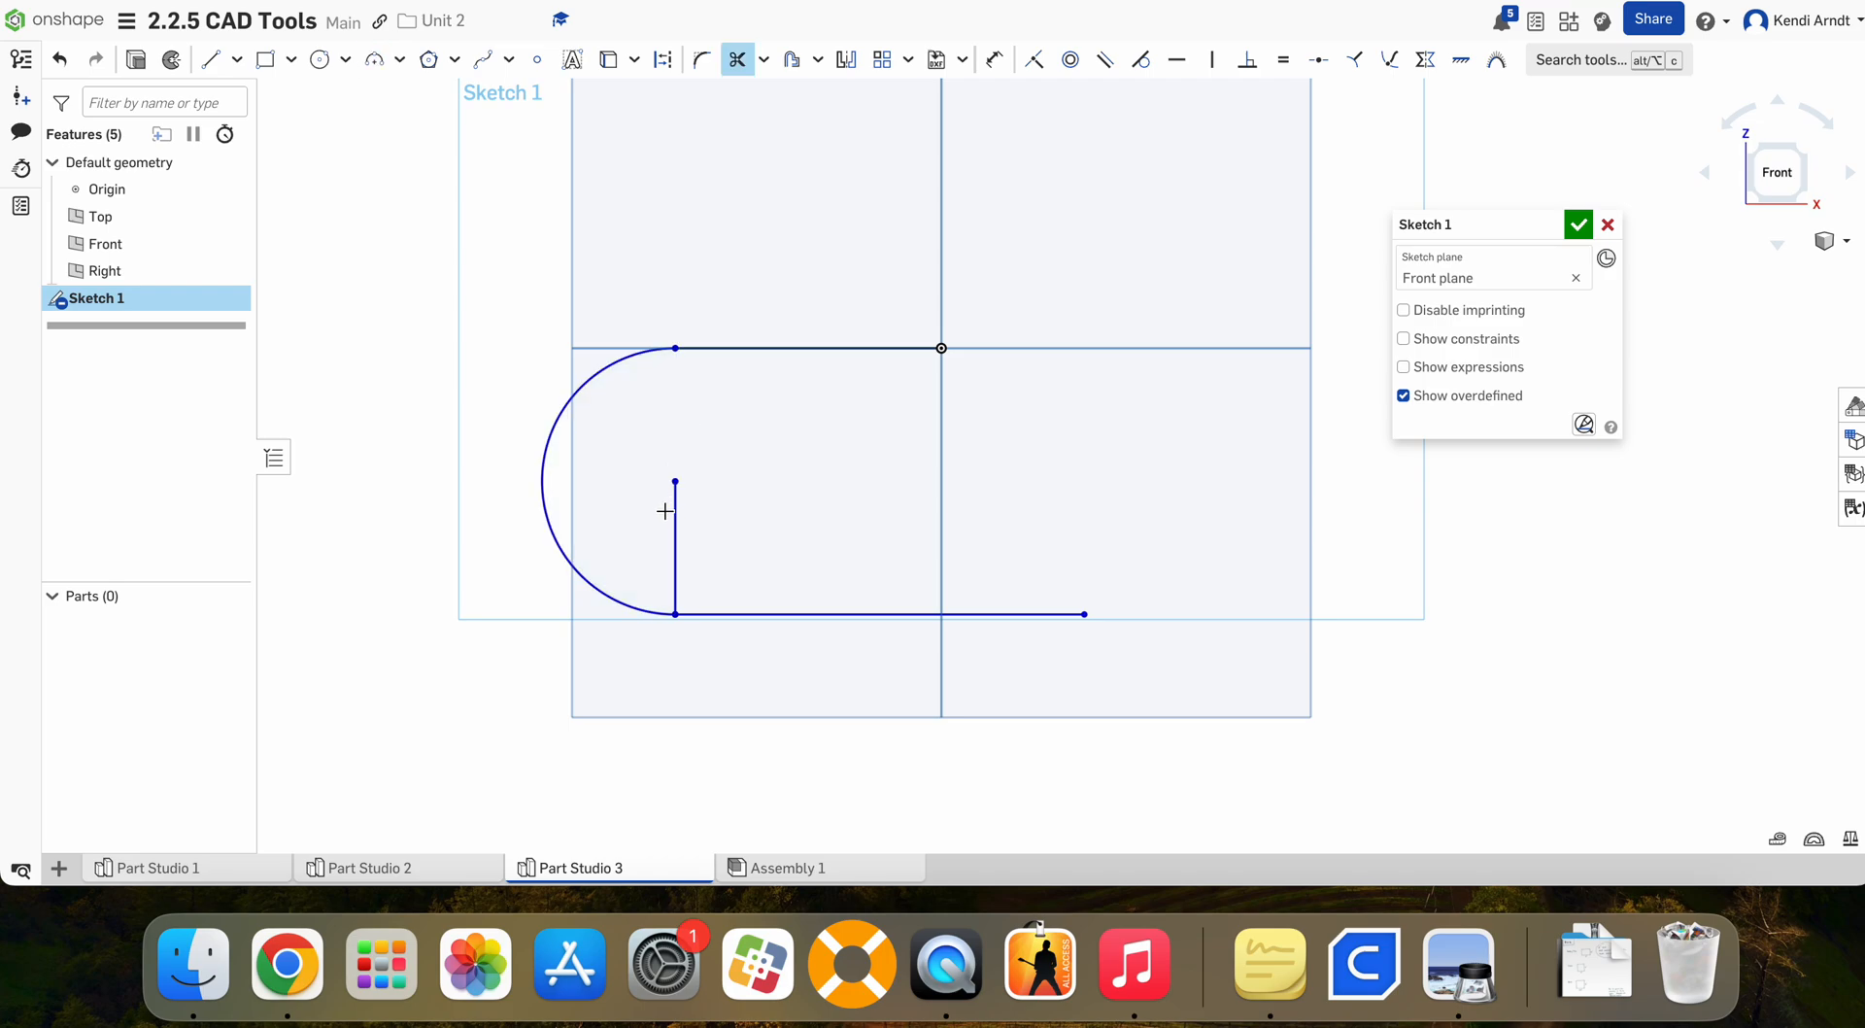
click(678, 515)
key(Escape)
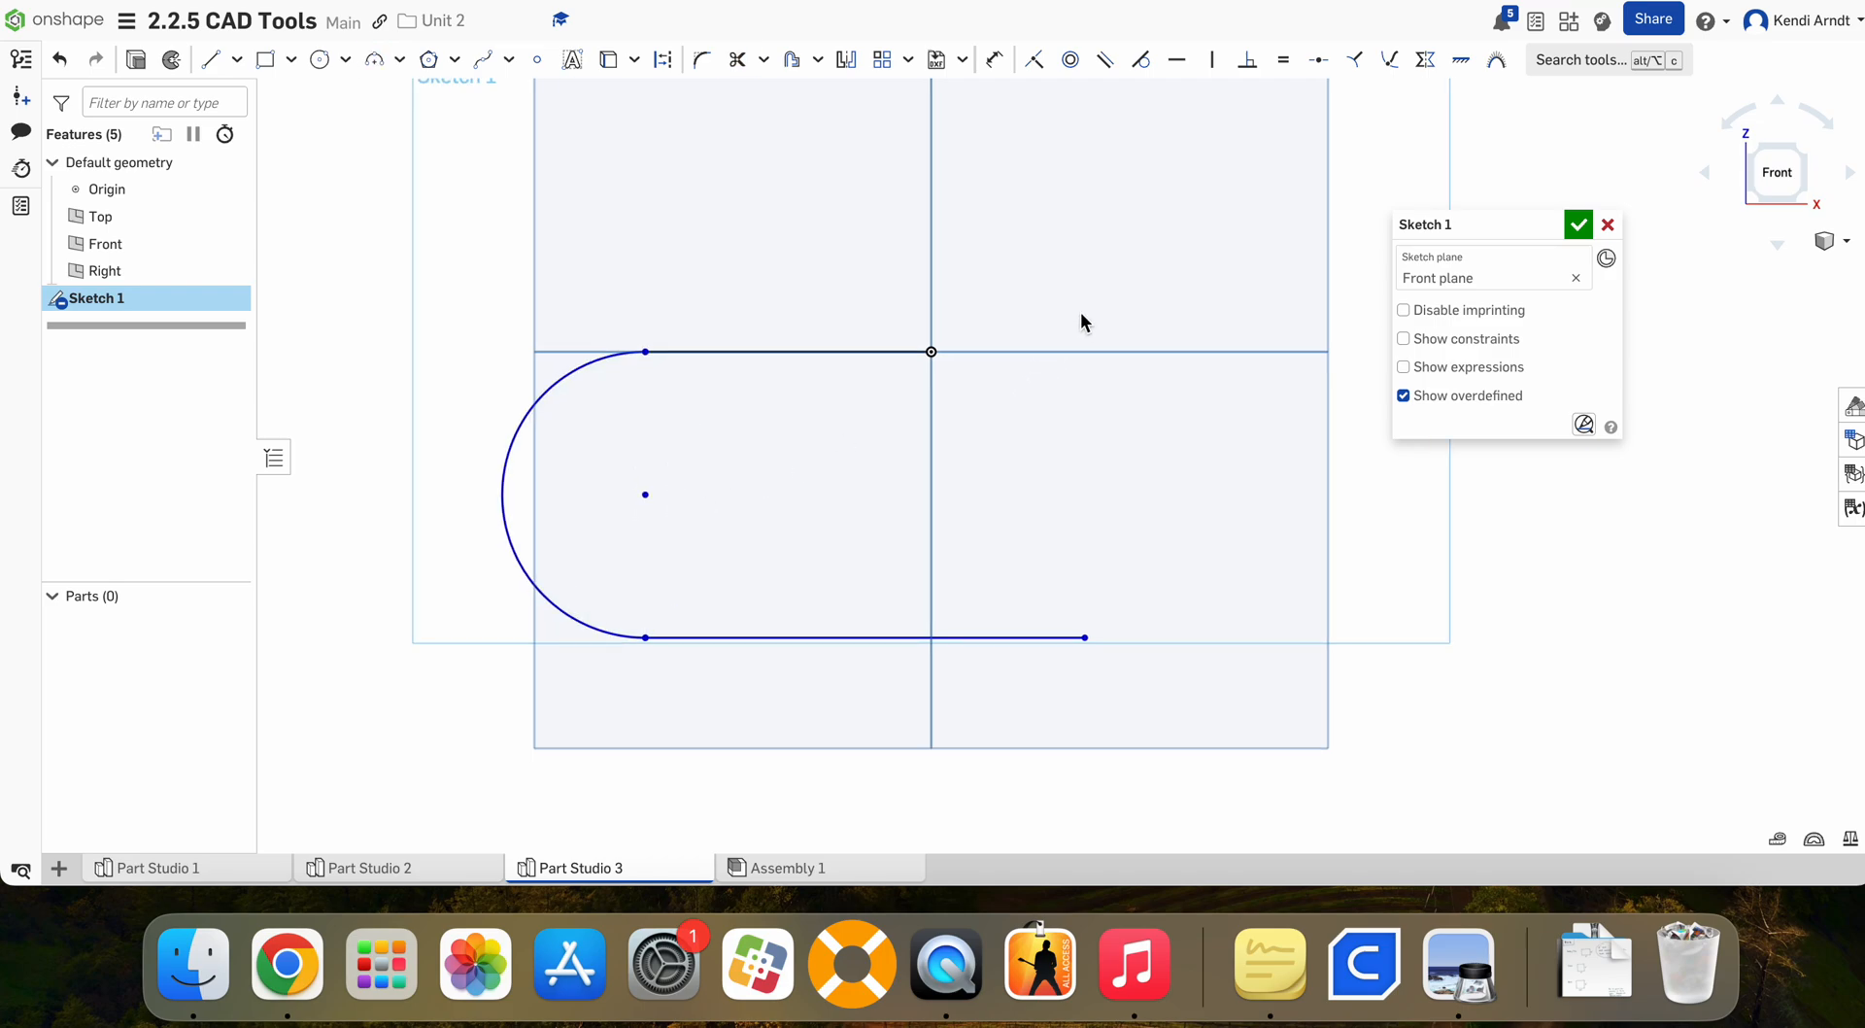
Step: Check the assignment drawing and dimension the vertical distance from the origin to the lower line as 1.95 in
middle_drag(979, 466, 1011, 426)
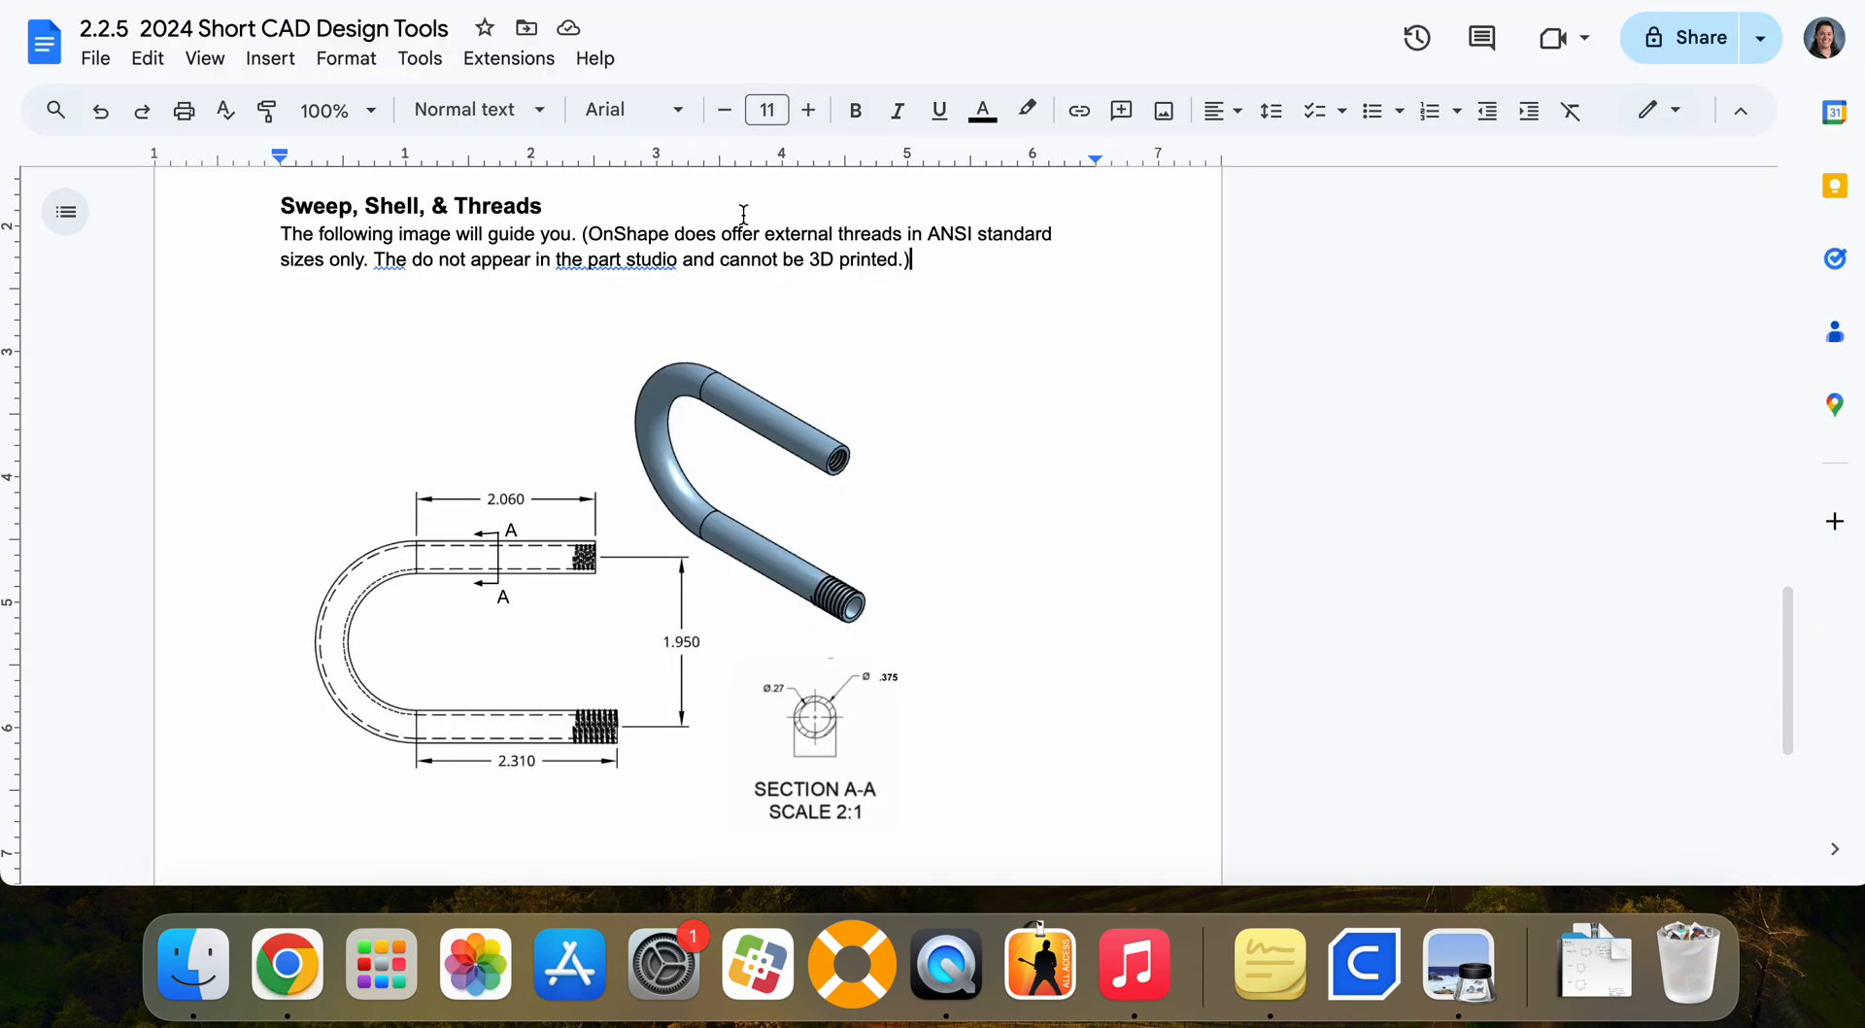
scroll(544, 673, down, 2)
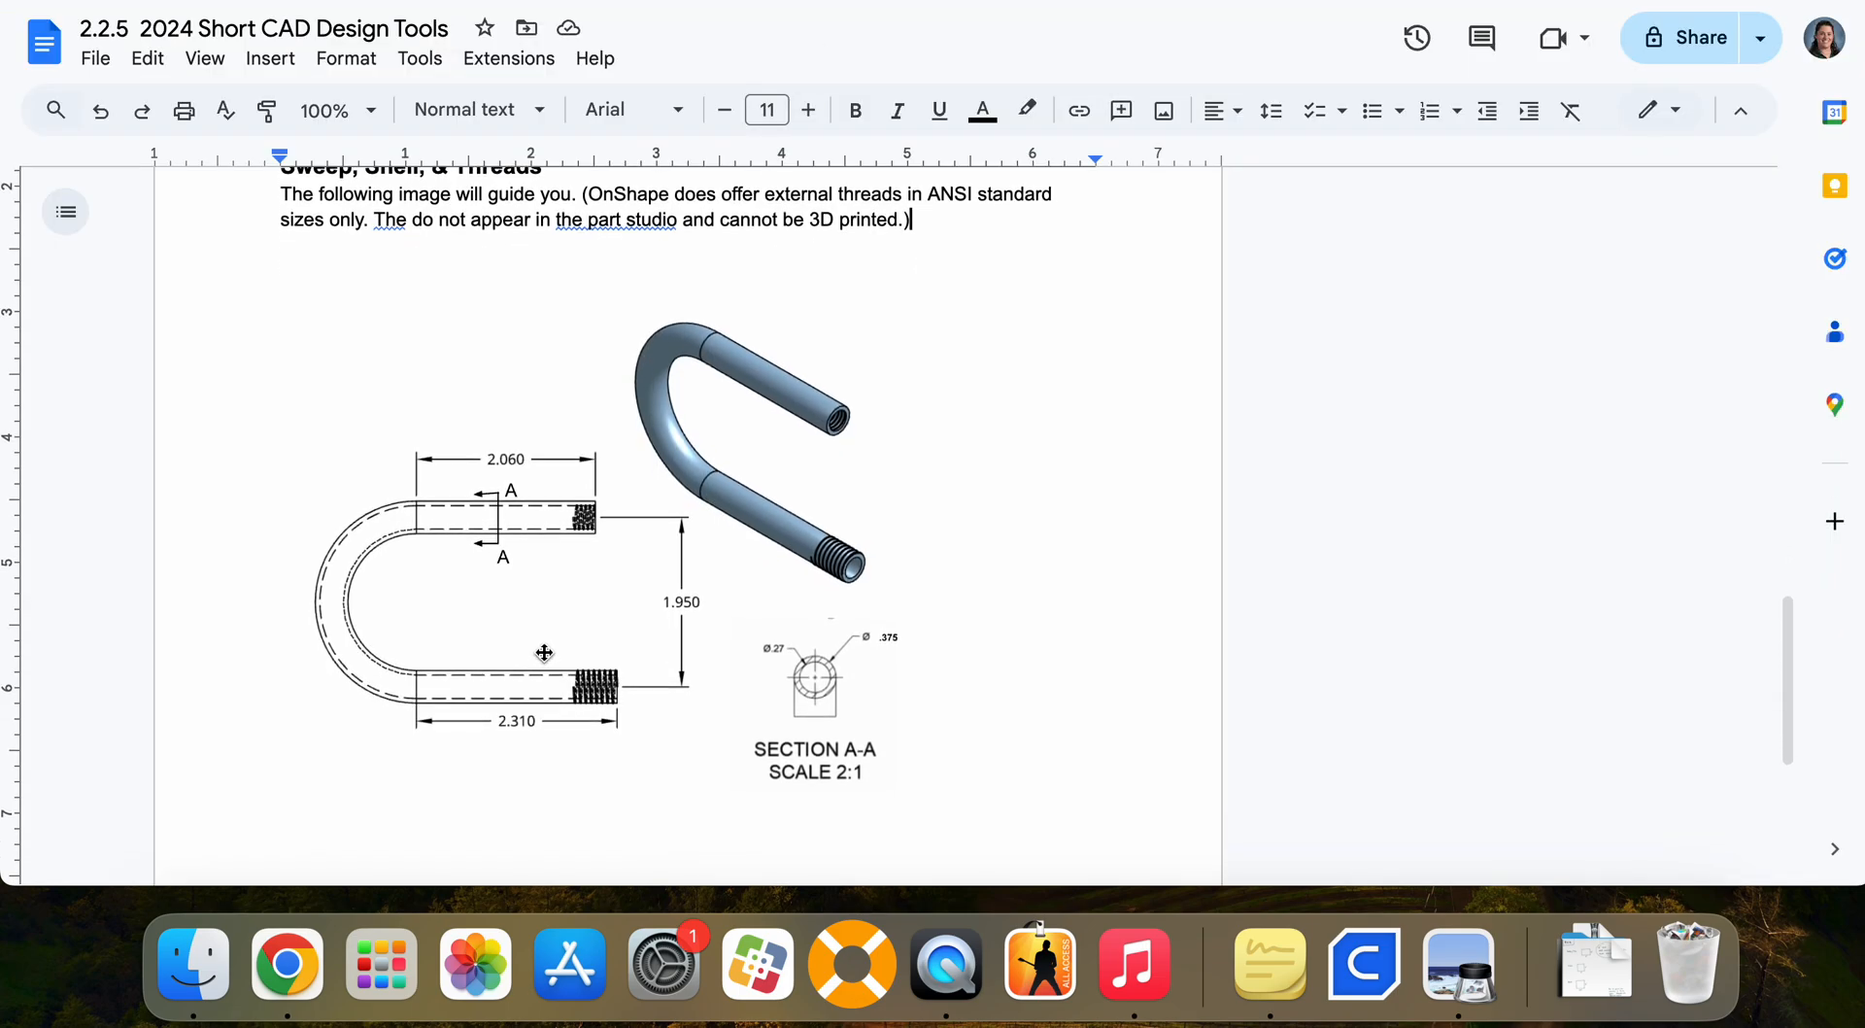
scroll(546, 641, down, 3)
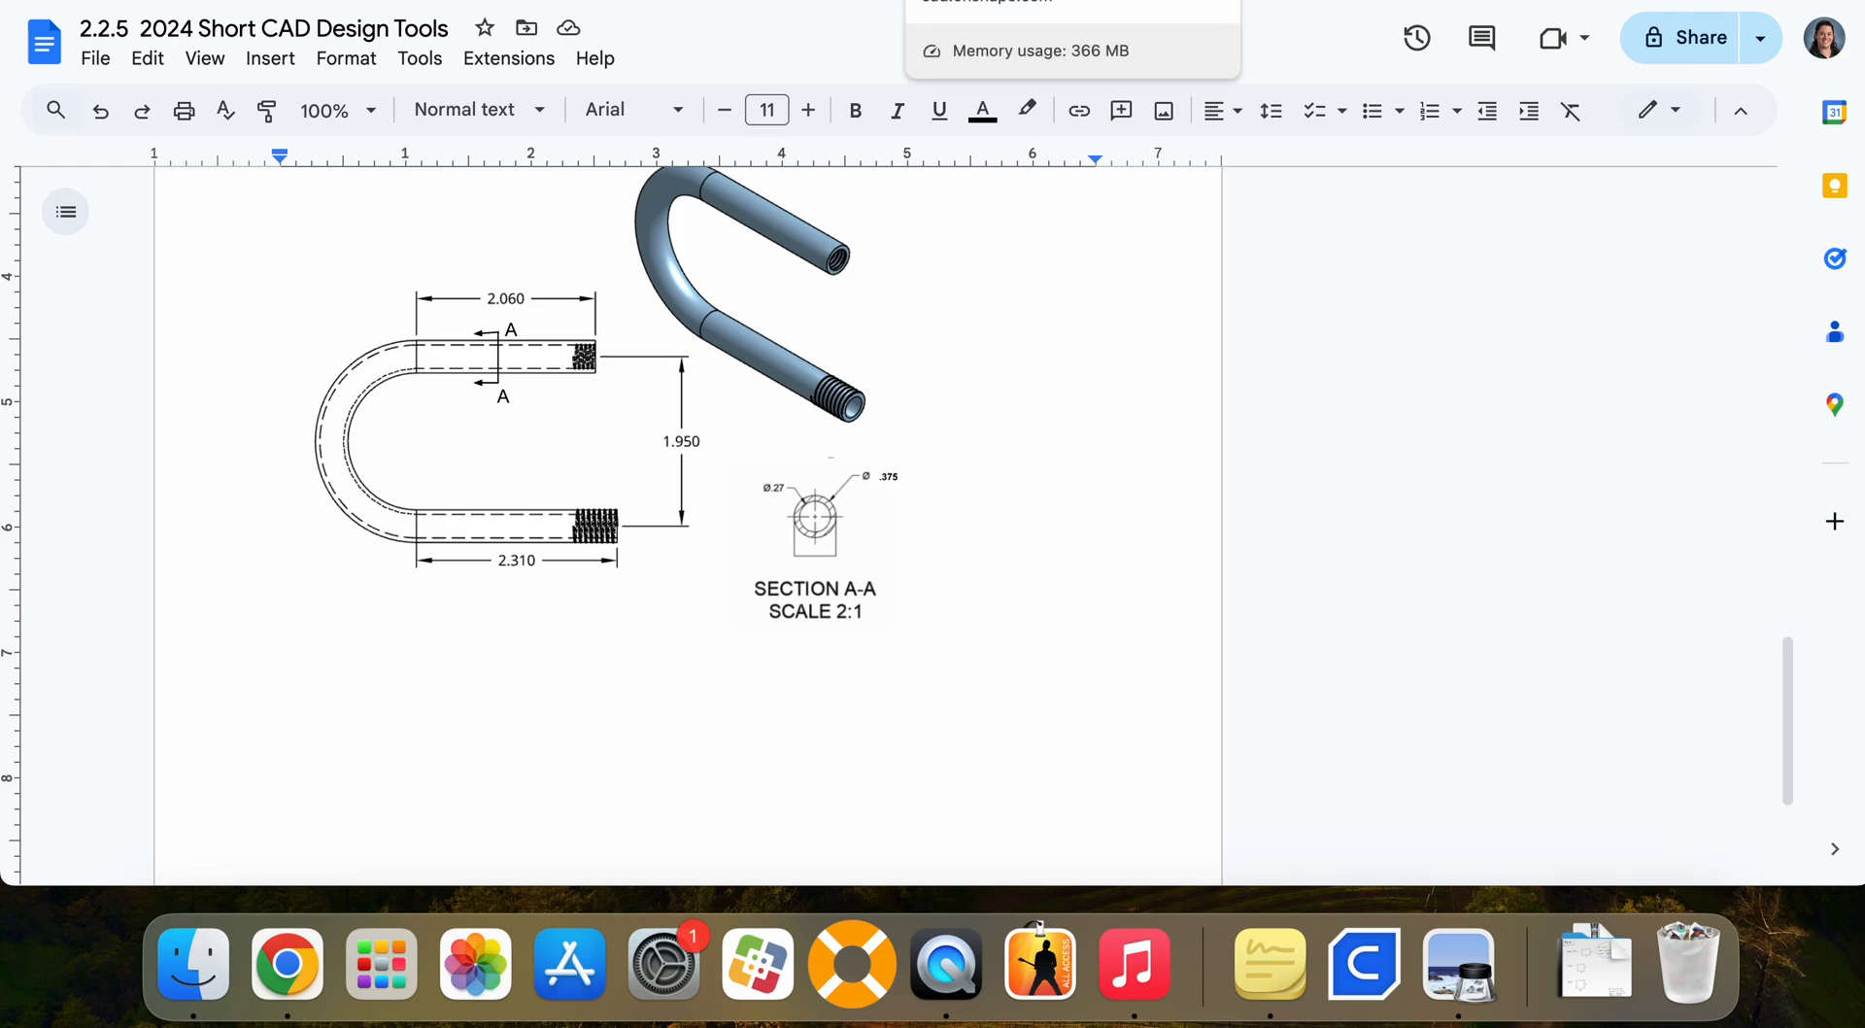
click(976, 1)
key(d)
click(971, 312)
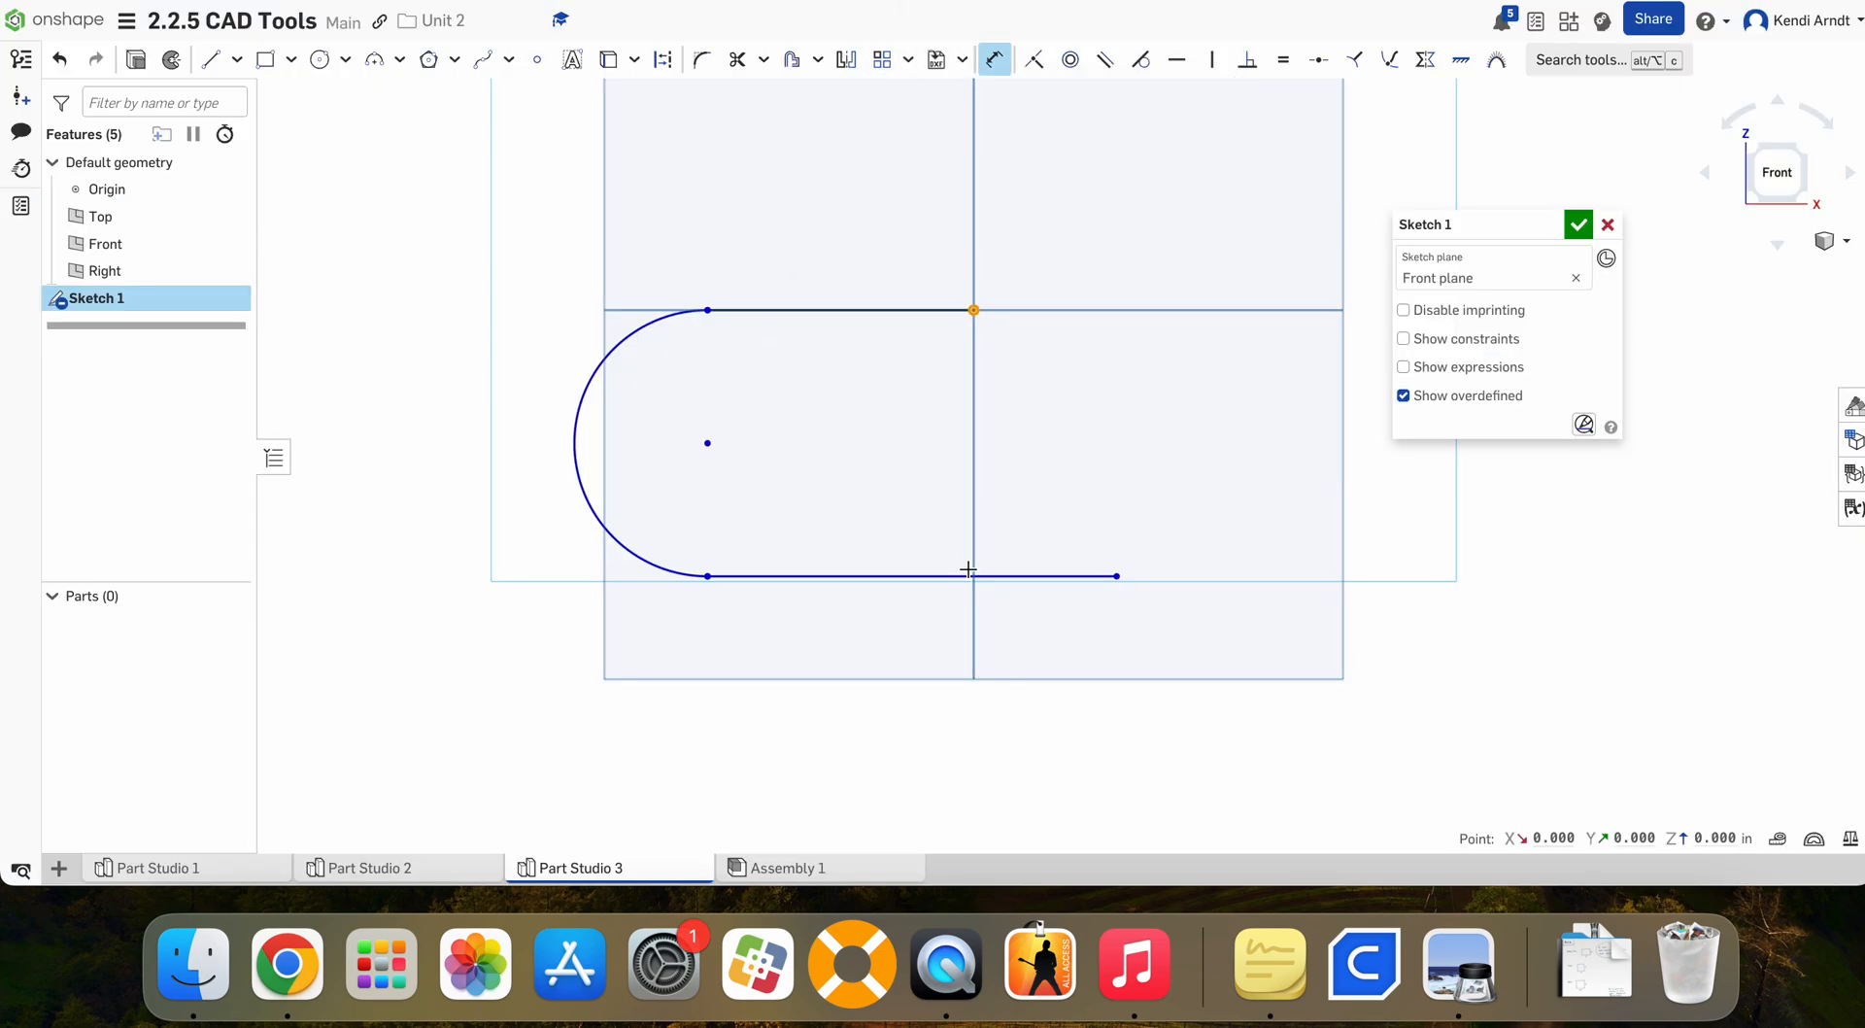
click(968, 573)
click(1225, 449)
text(1)
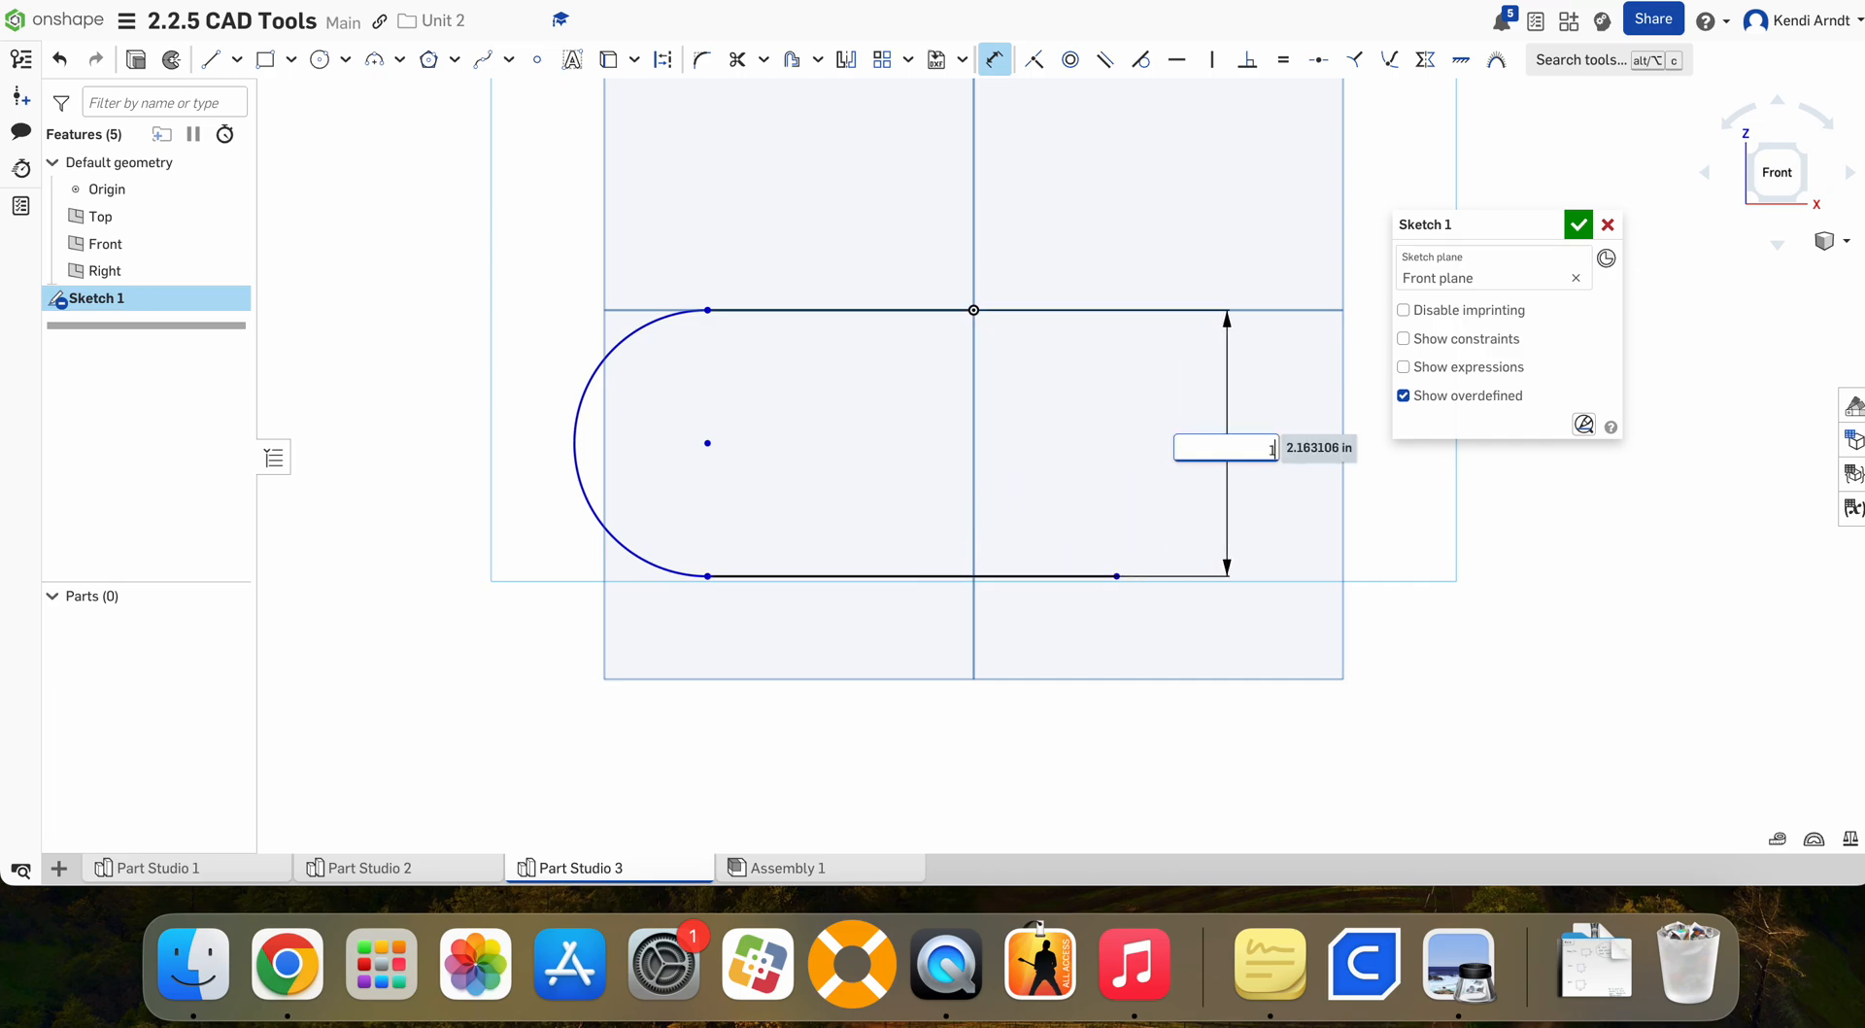
text(.95)
key(Return)
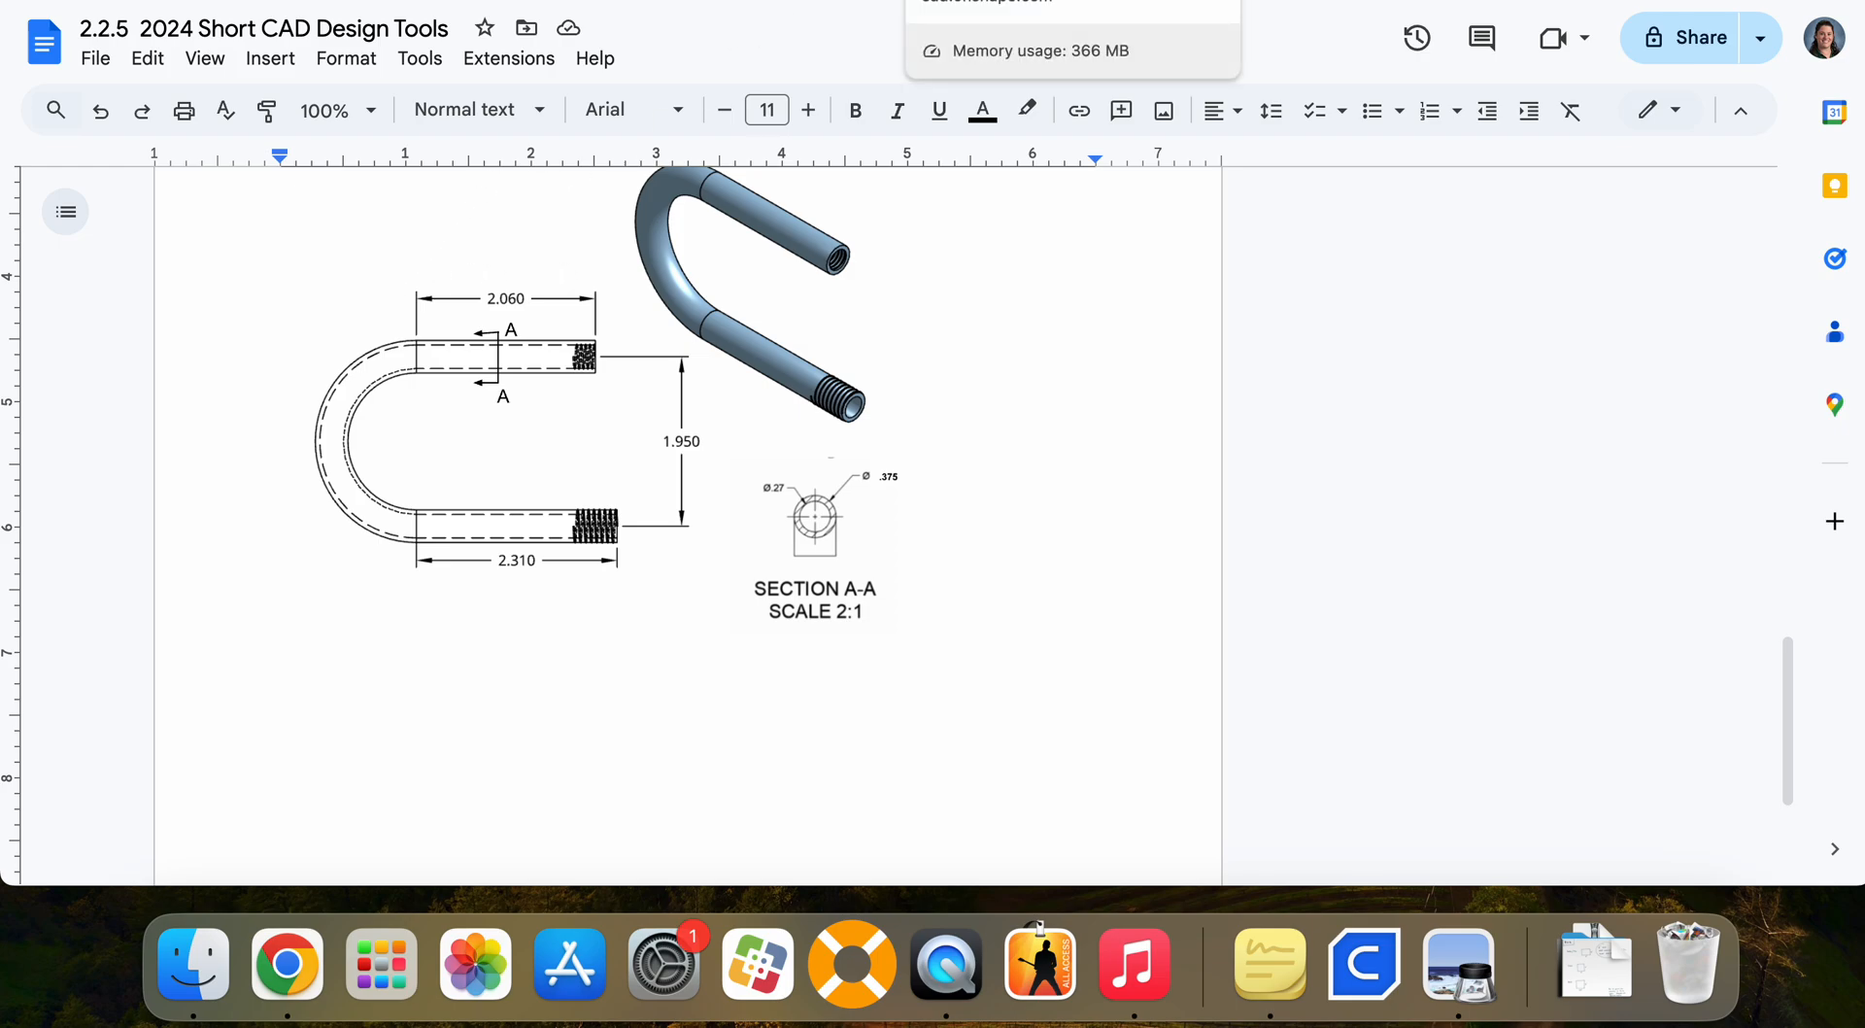
Step: Dimension the upper line from the arc's end to the origin as 2.06 in
click(962, 5)
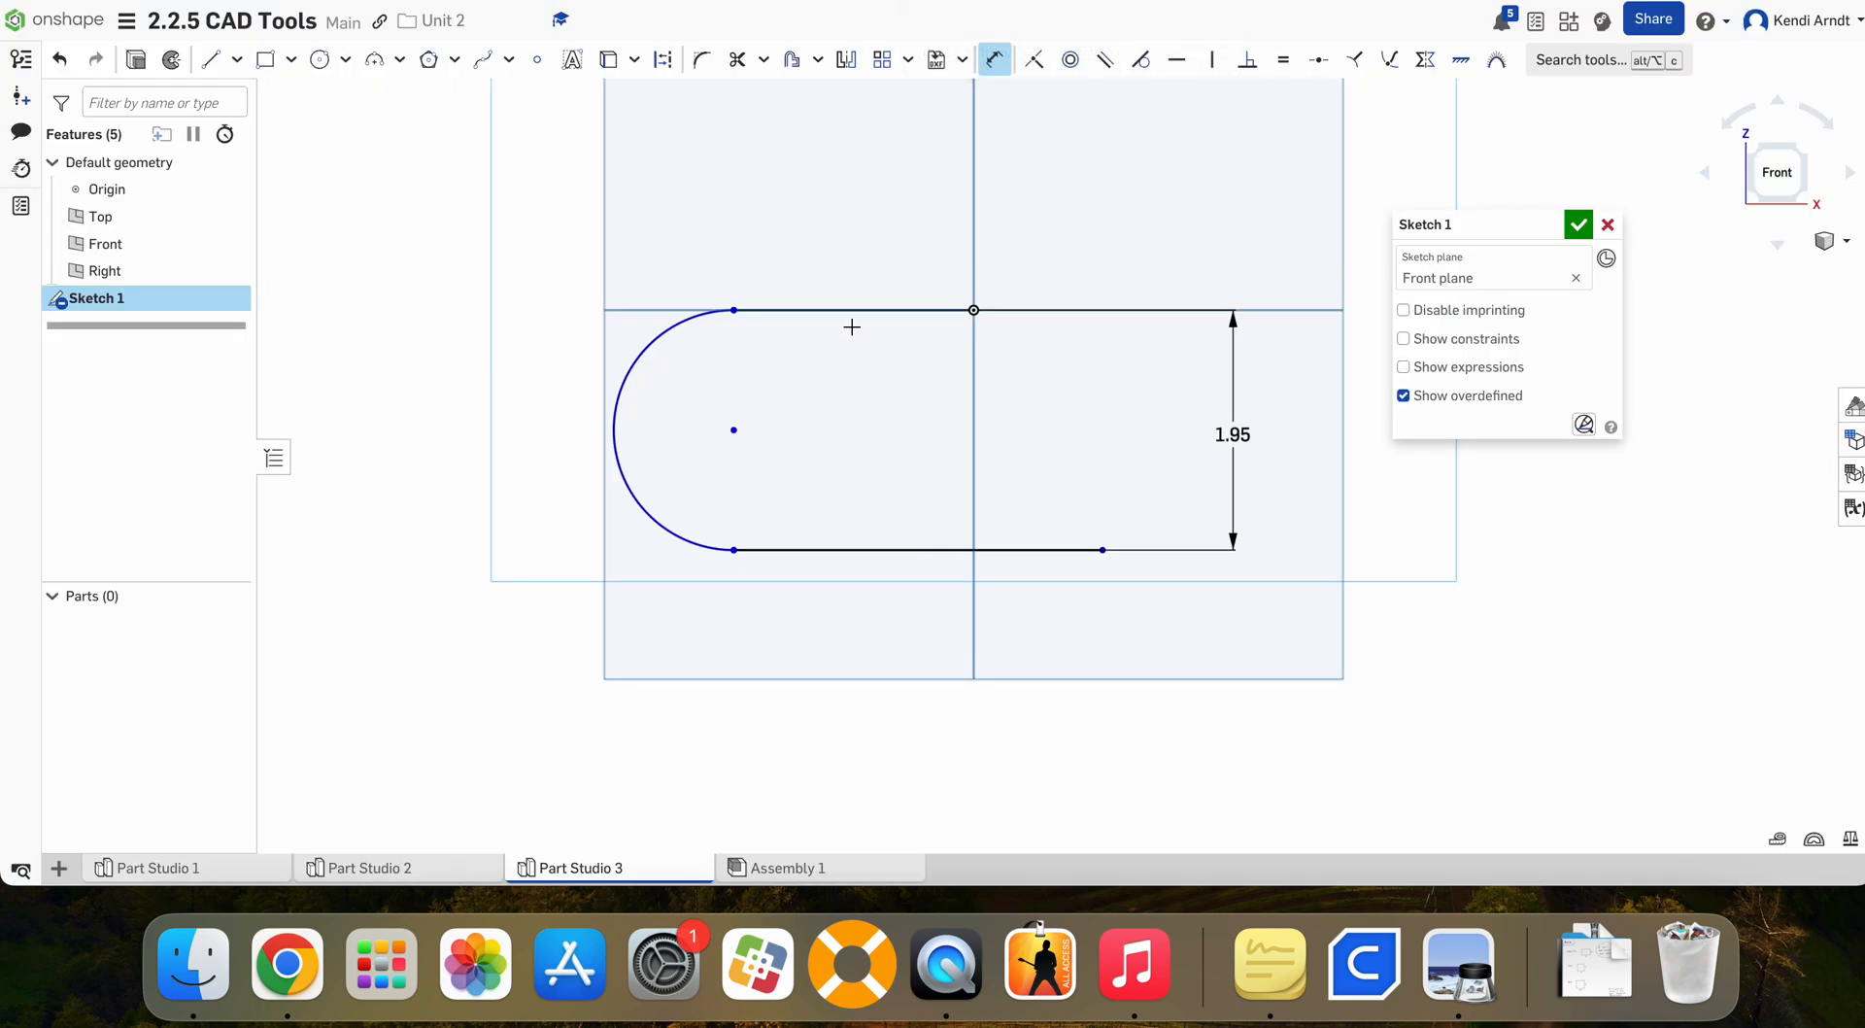
click(973, 310)
click(864, 254)
text(2.06)
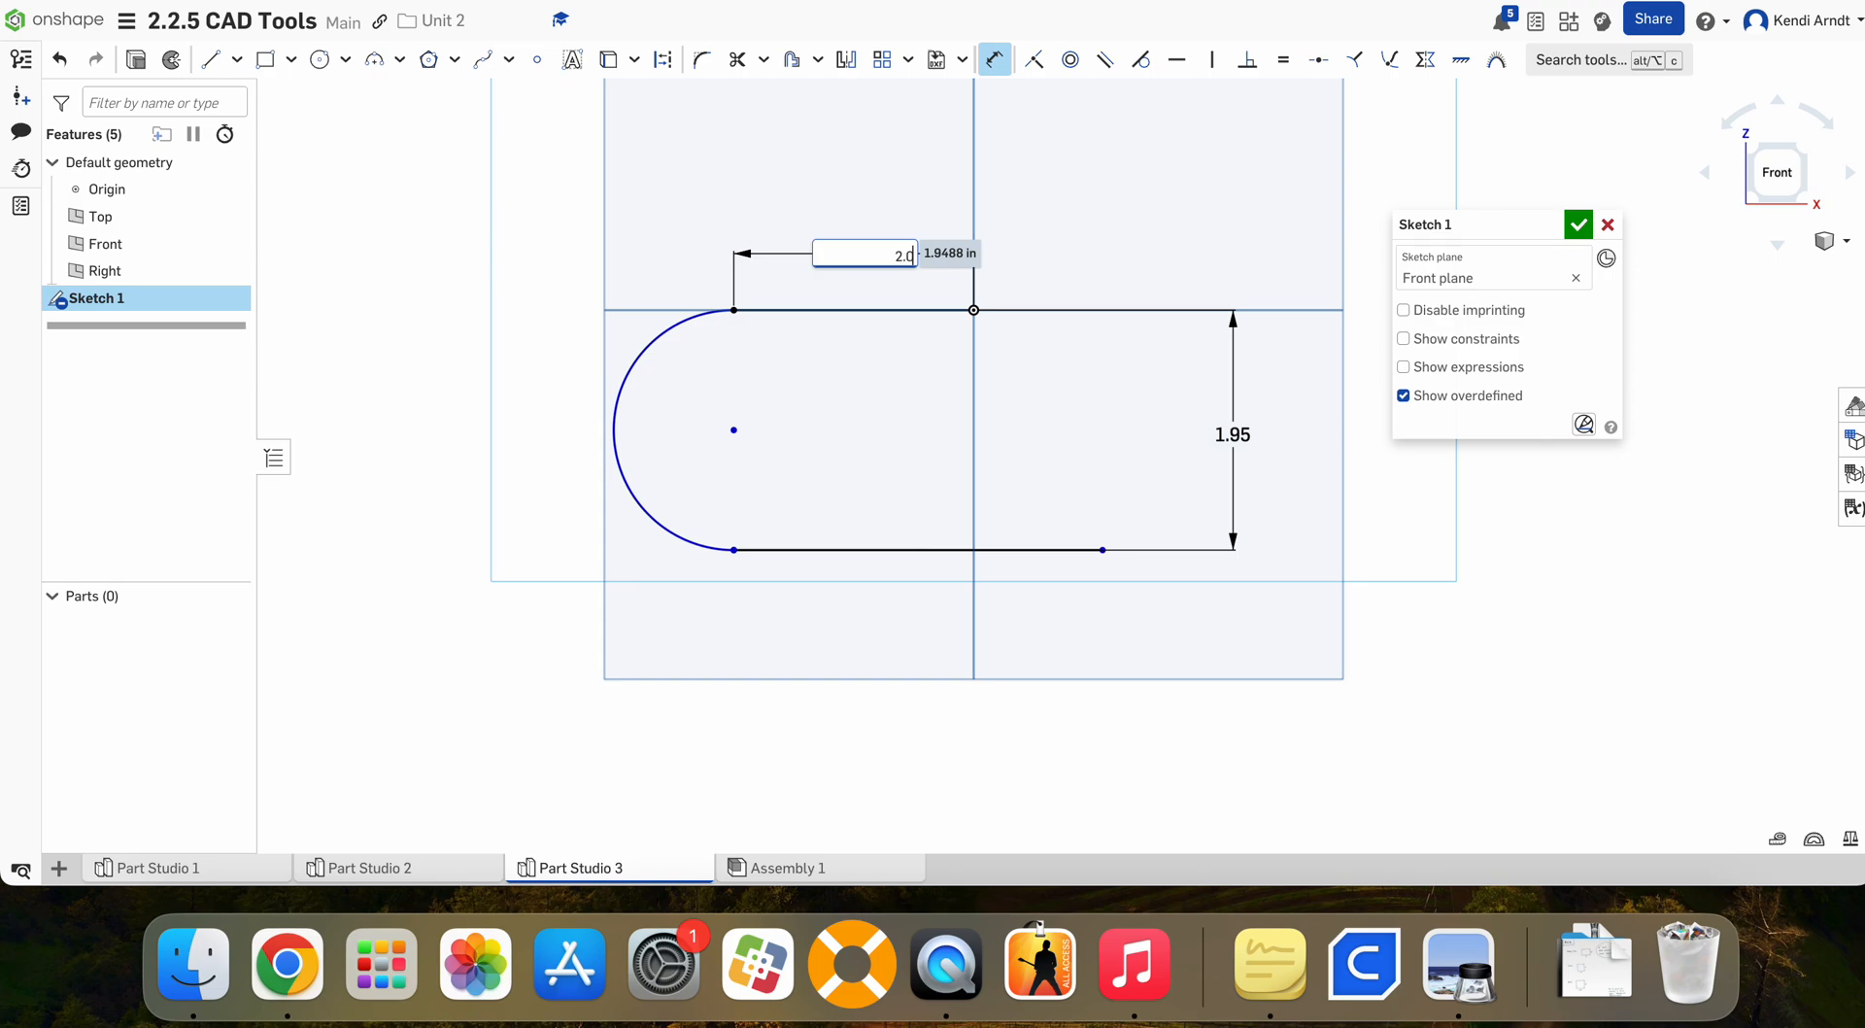
key(Return)
Step: Look up the lower leg's length in the assignment drawing and dimension the lower line as 2.31 in
click(853, 4)
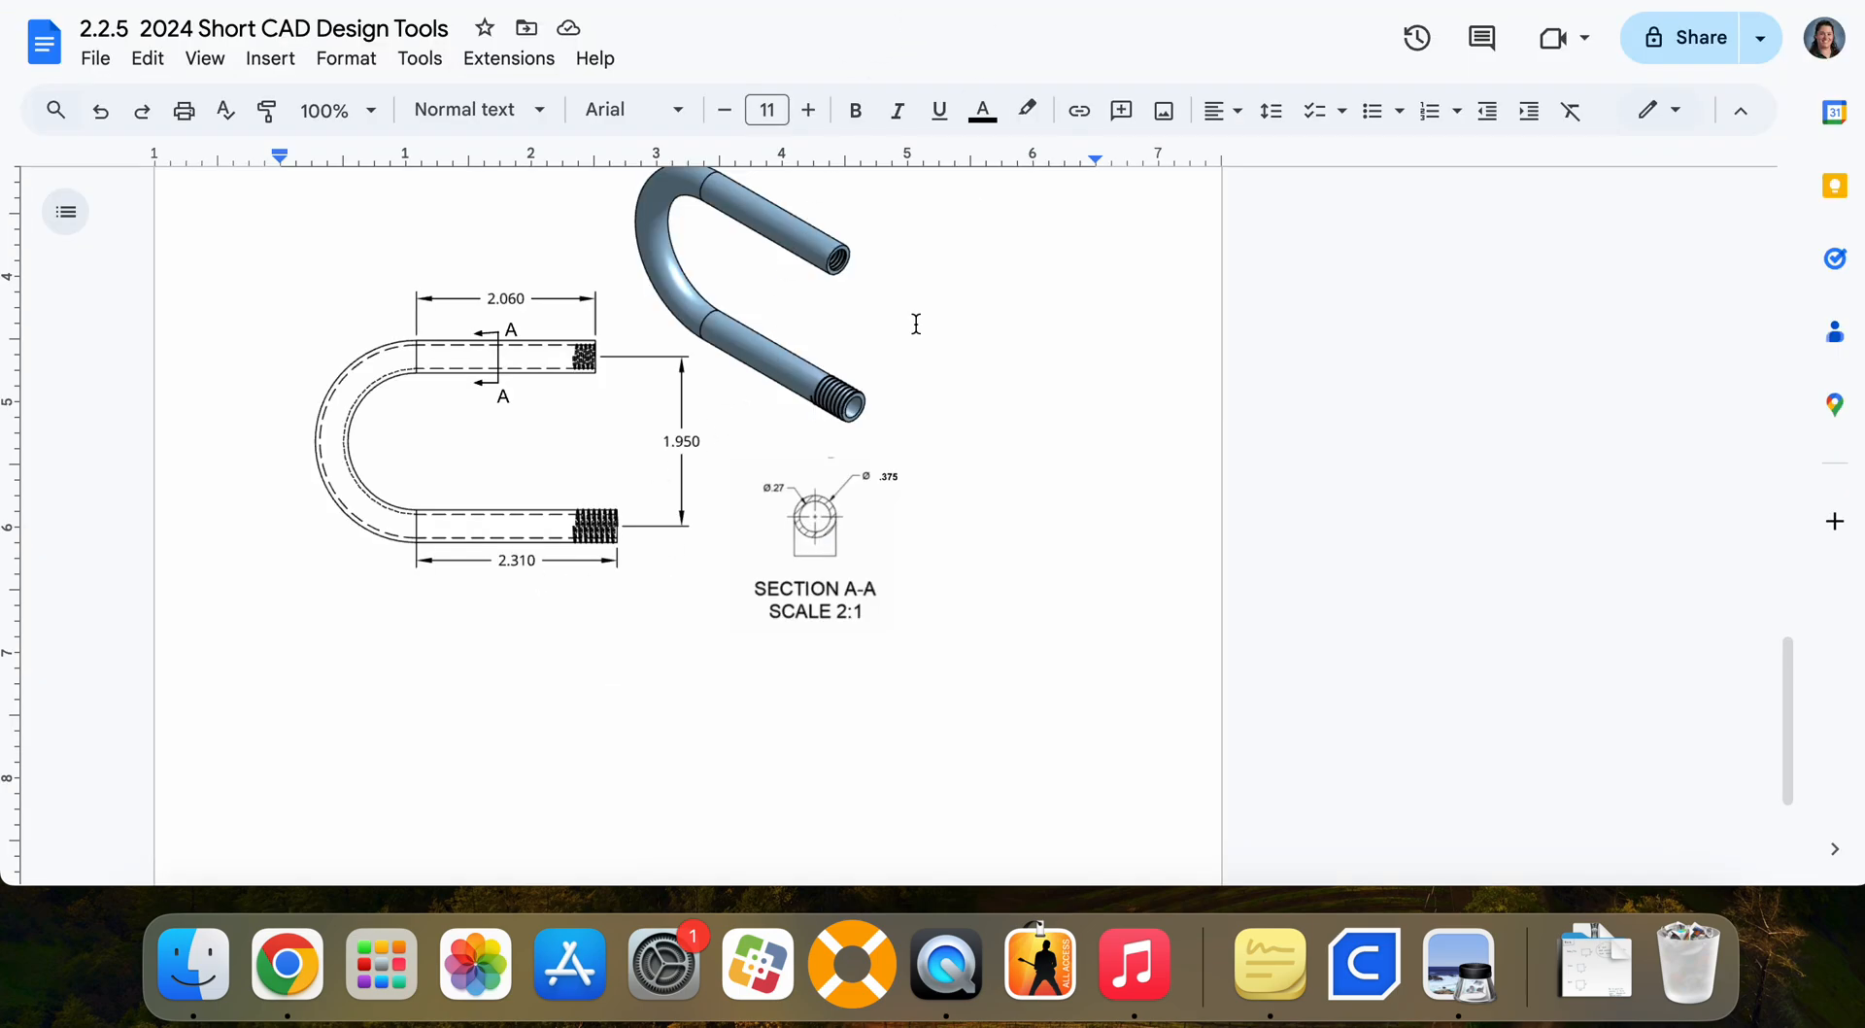
click(864, 3)
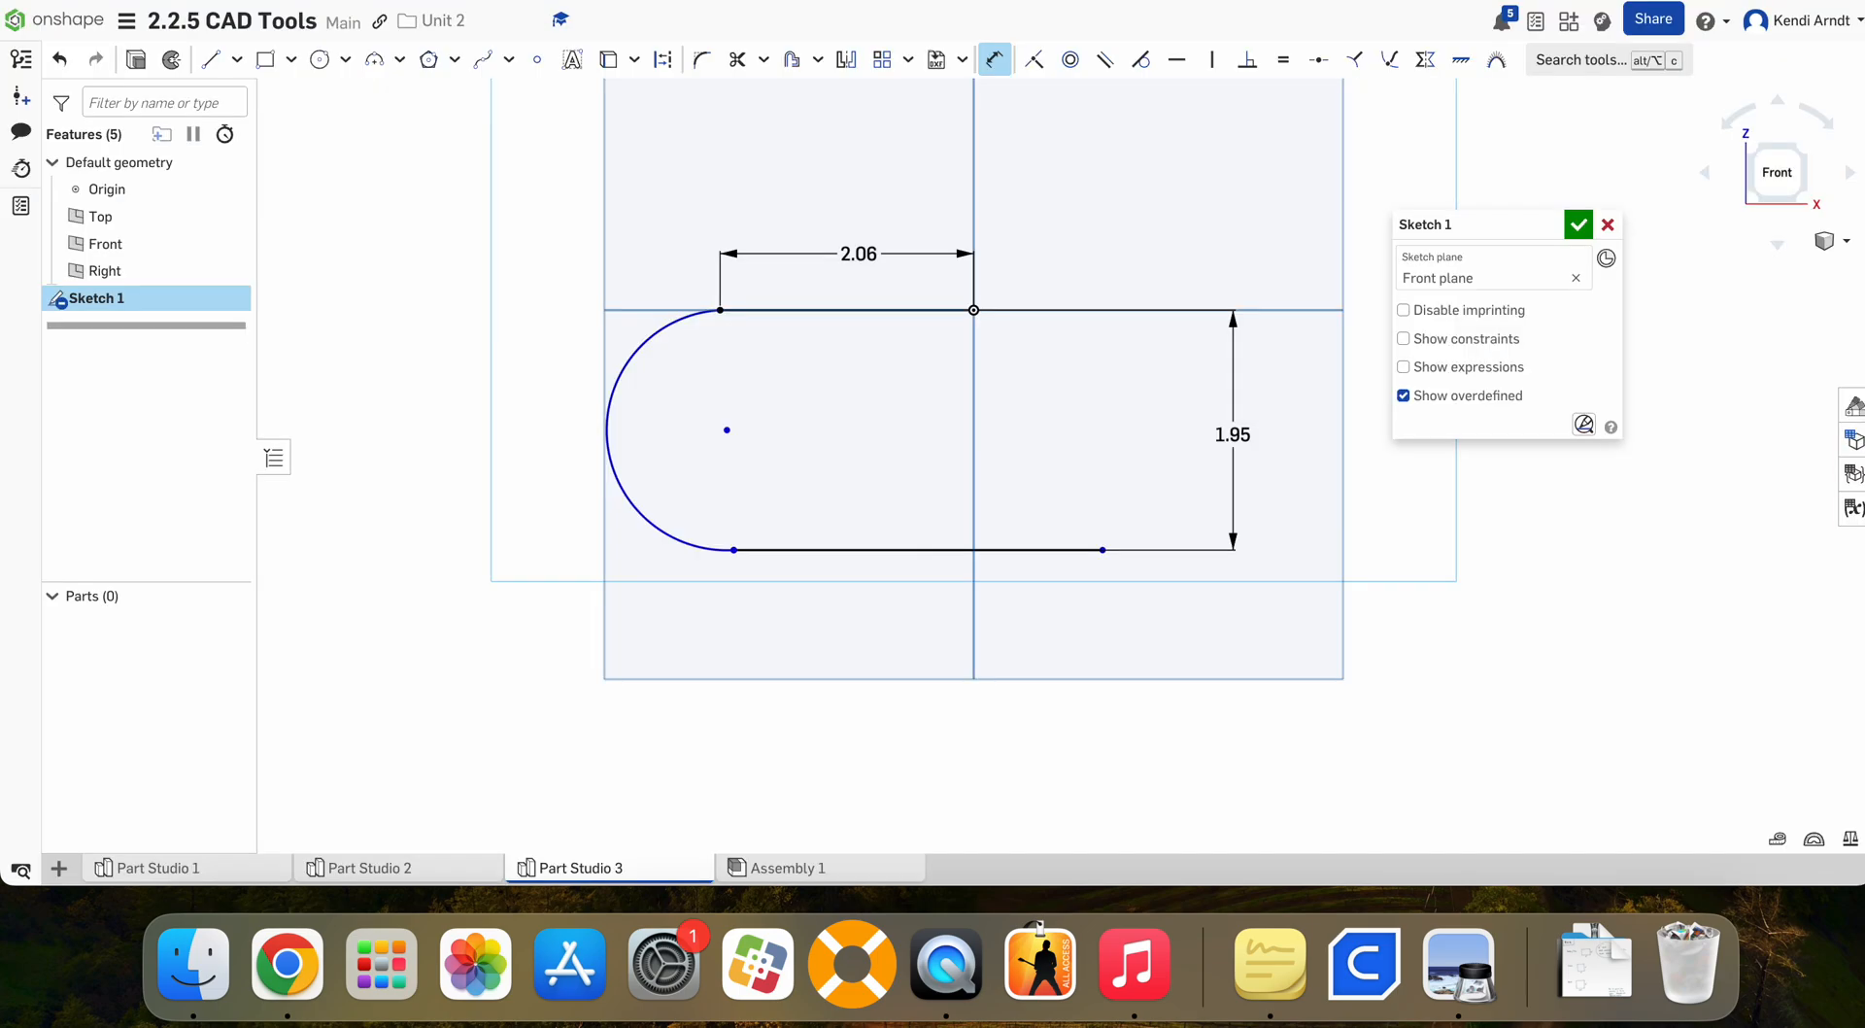
click(734, 548)
click(1101, 549)
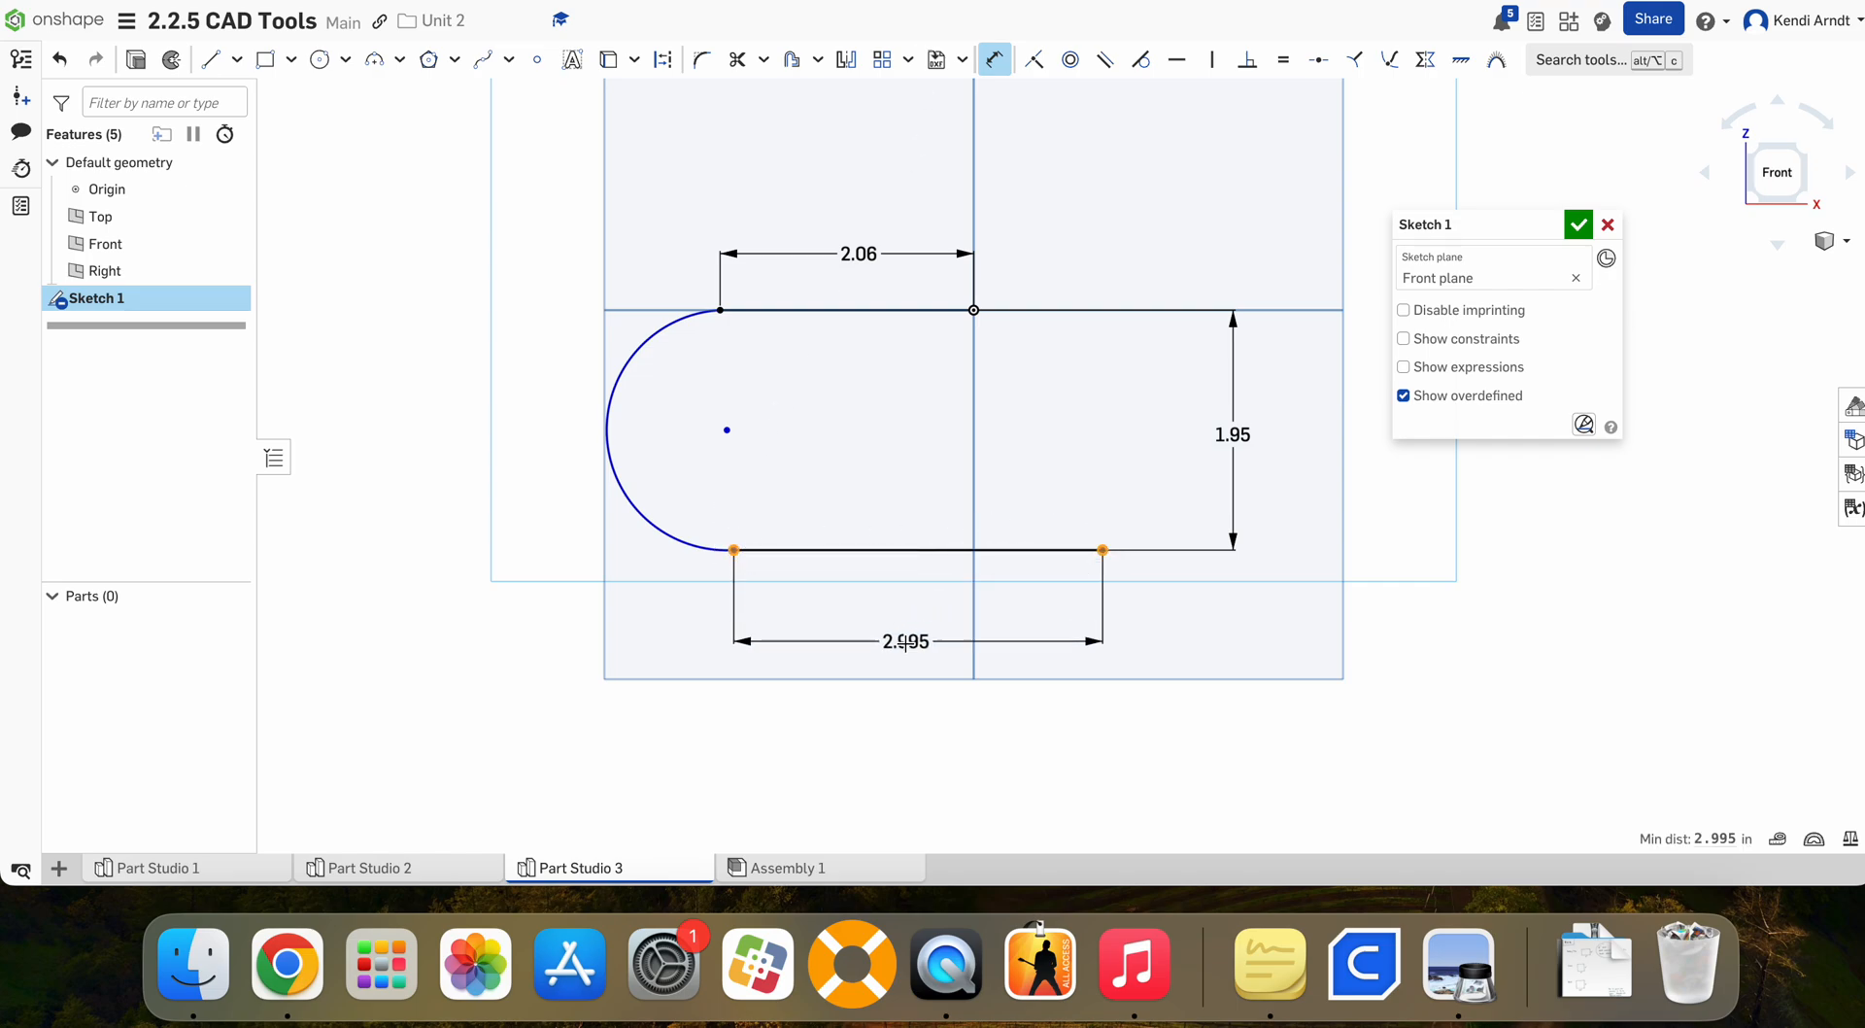
click(908, 644)
text(2.31)
key(Return)
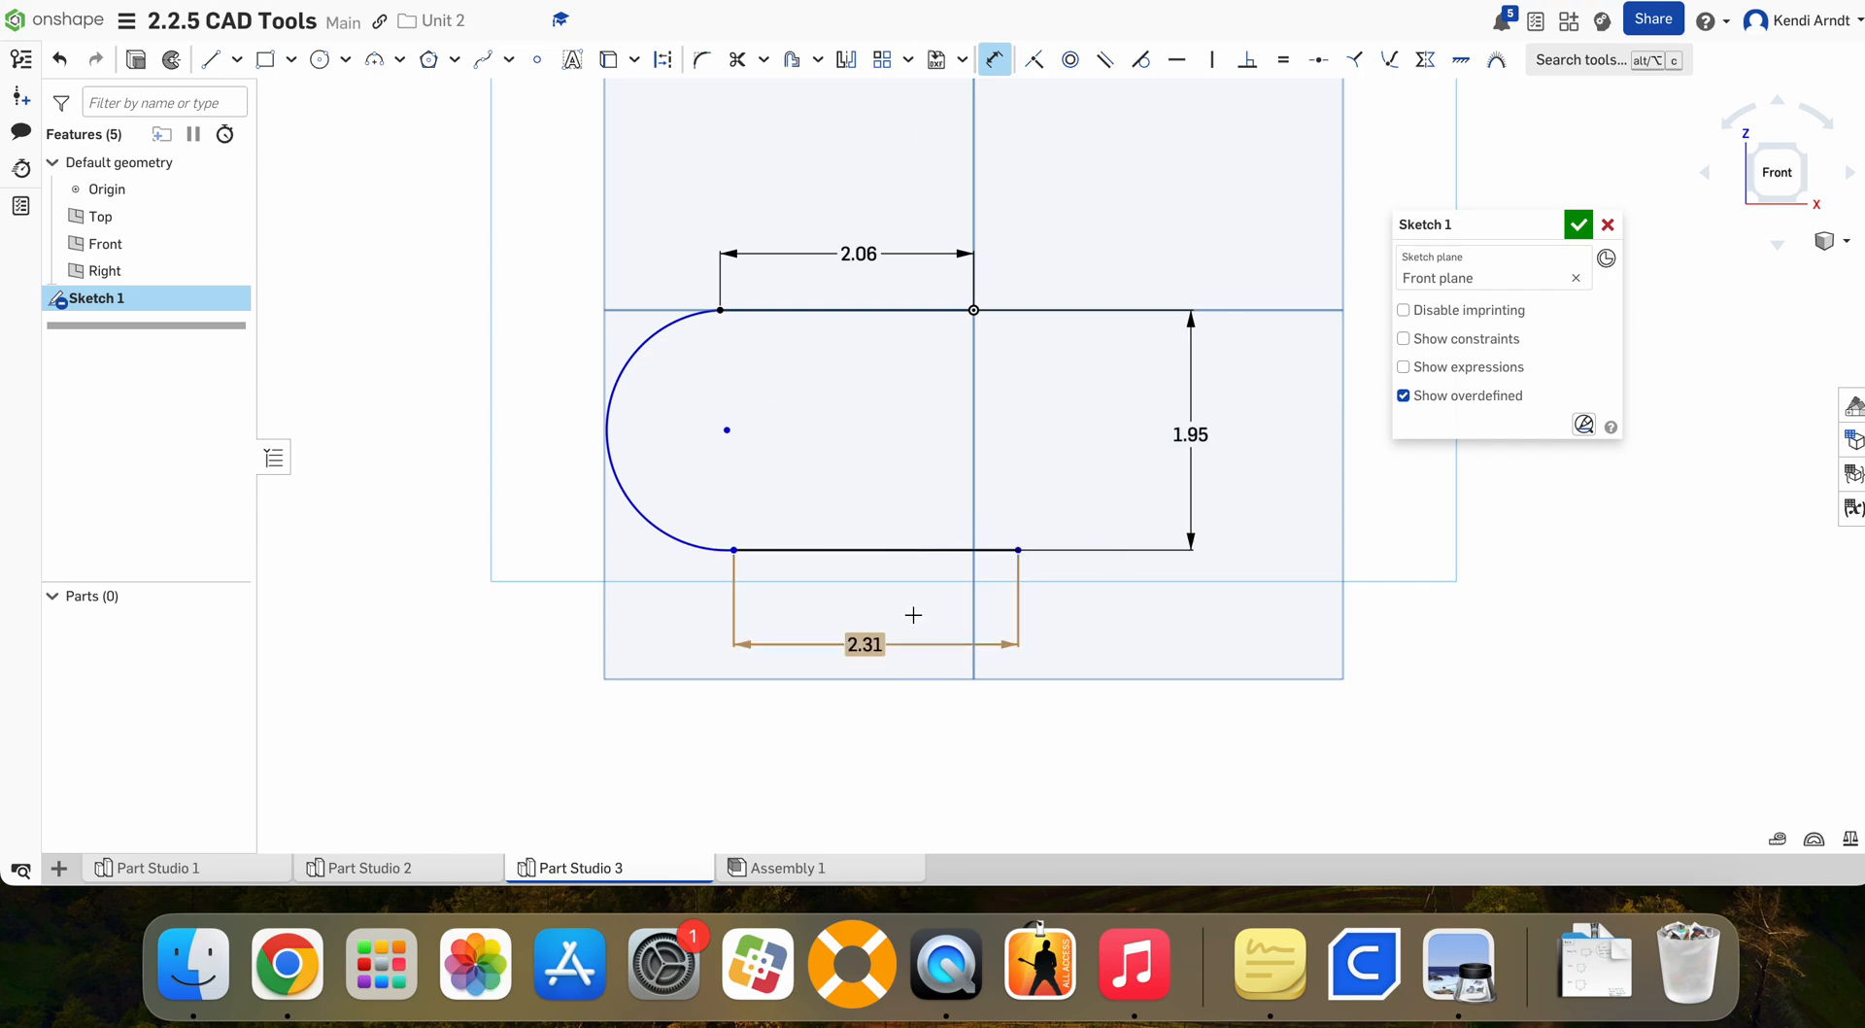
Step: Add a radius dimension to the arc of the U-shaped path, keeping its current size
scroll(603, 266, up, 1)
click(670, 354)
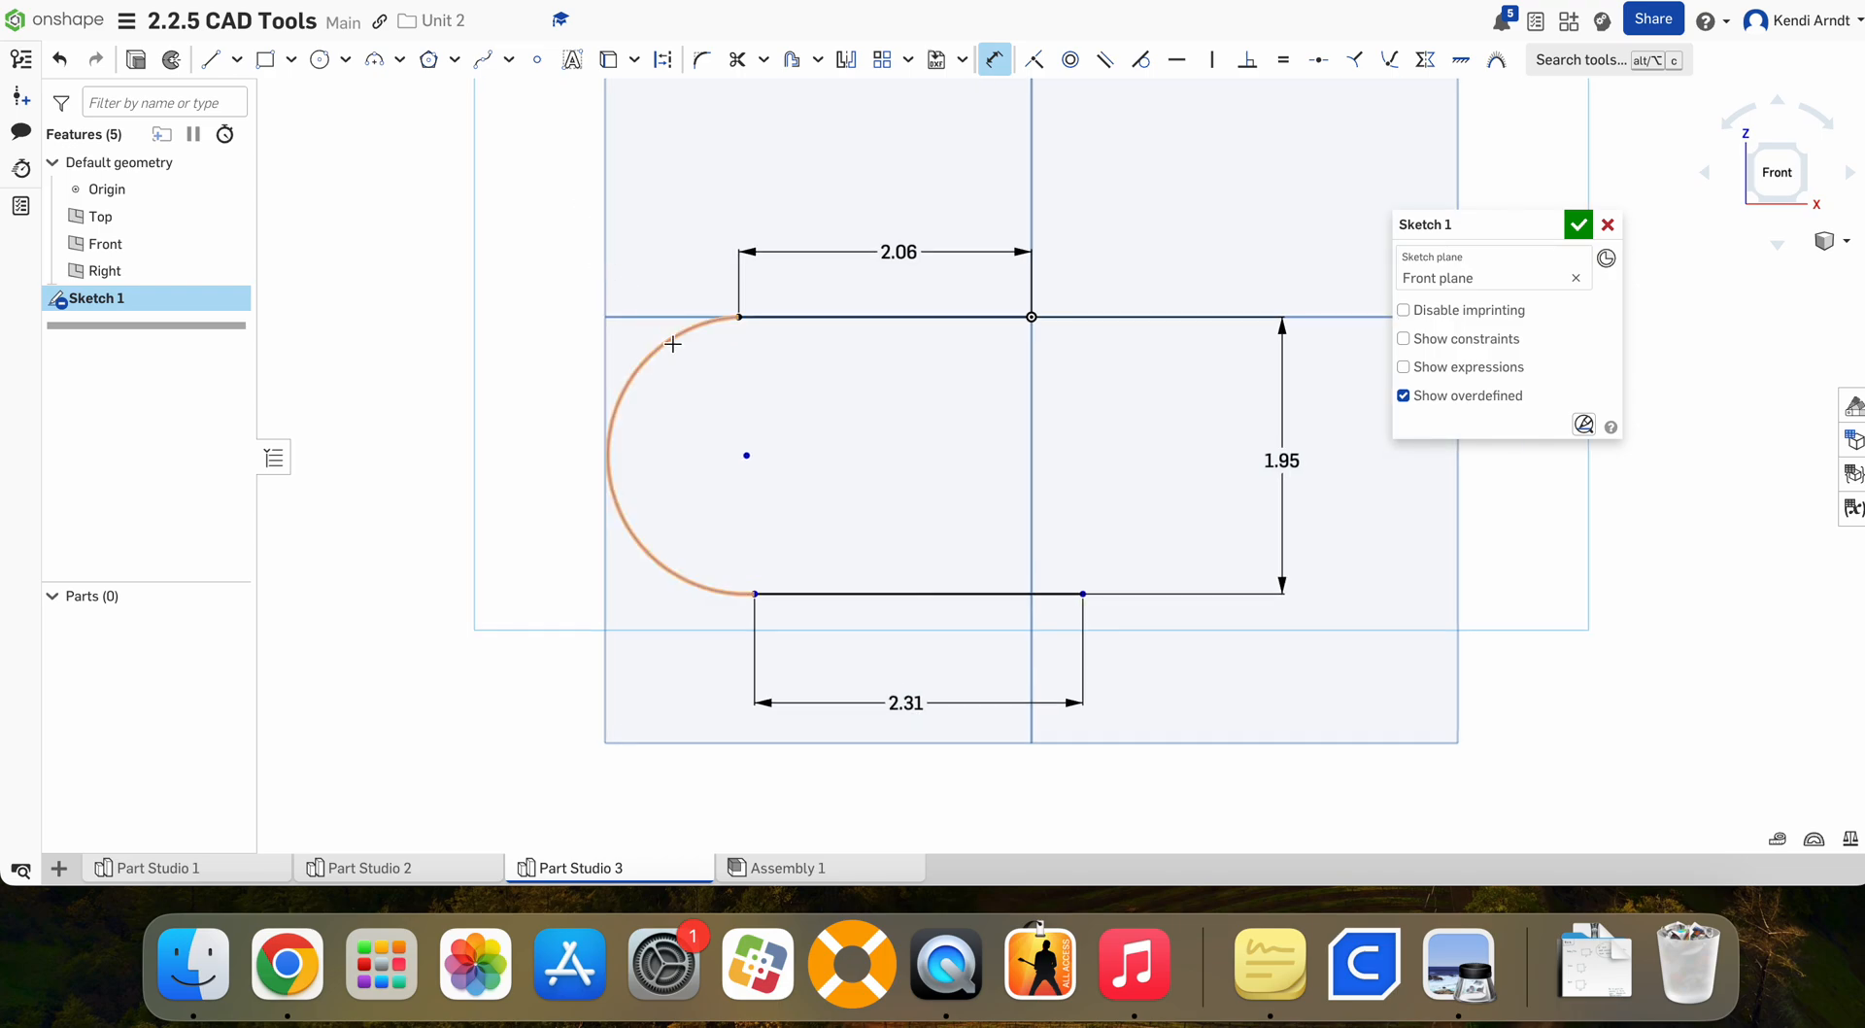
click(592, 258)
key(Return)
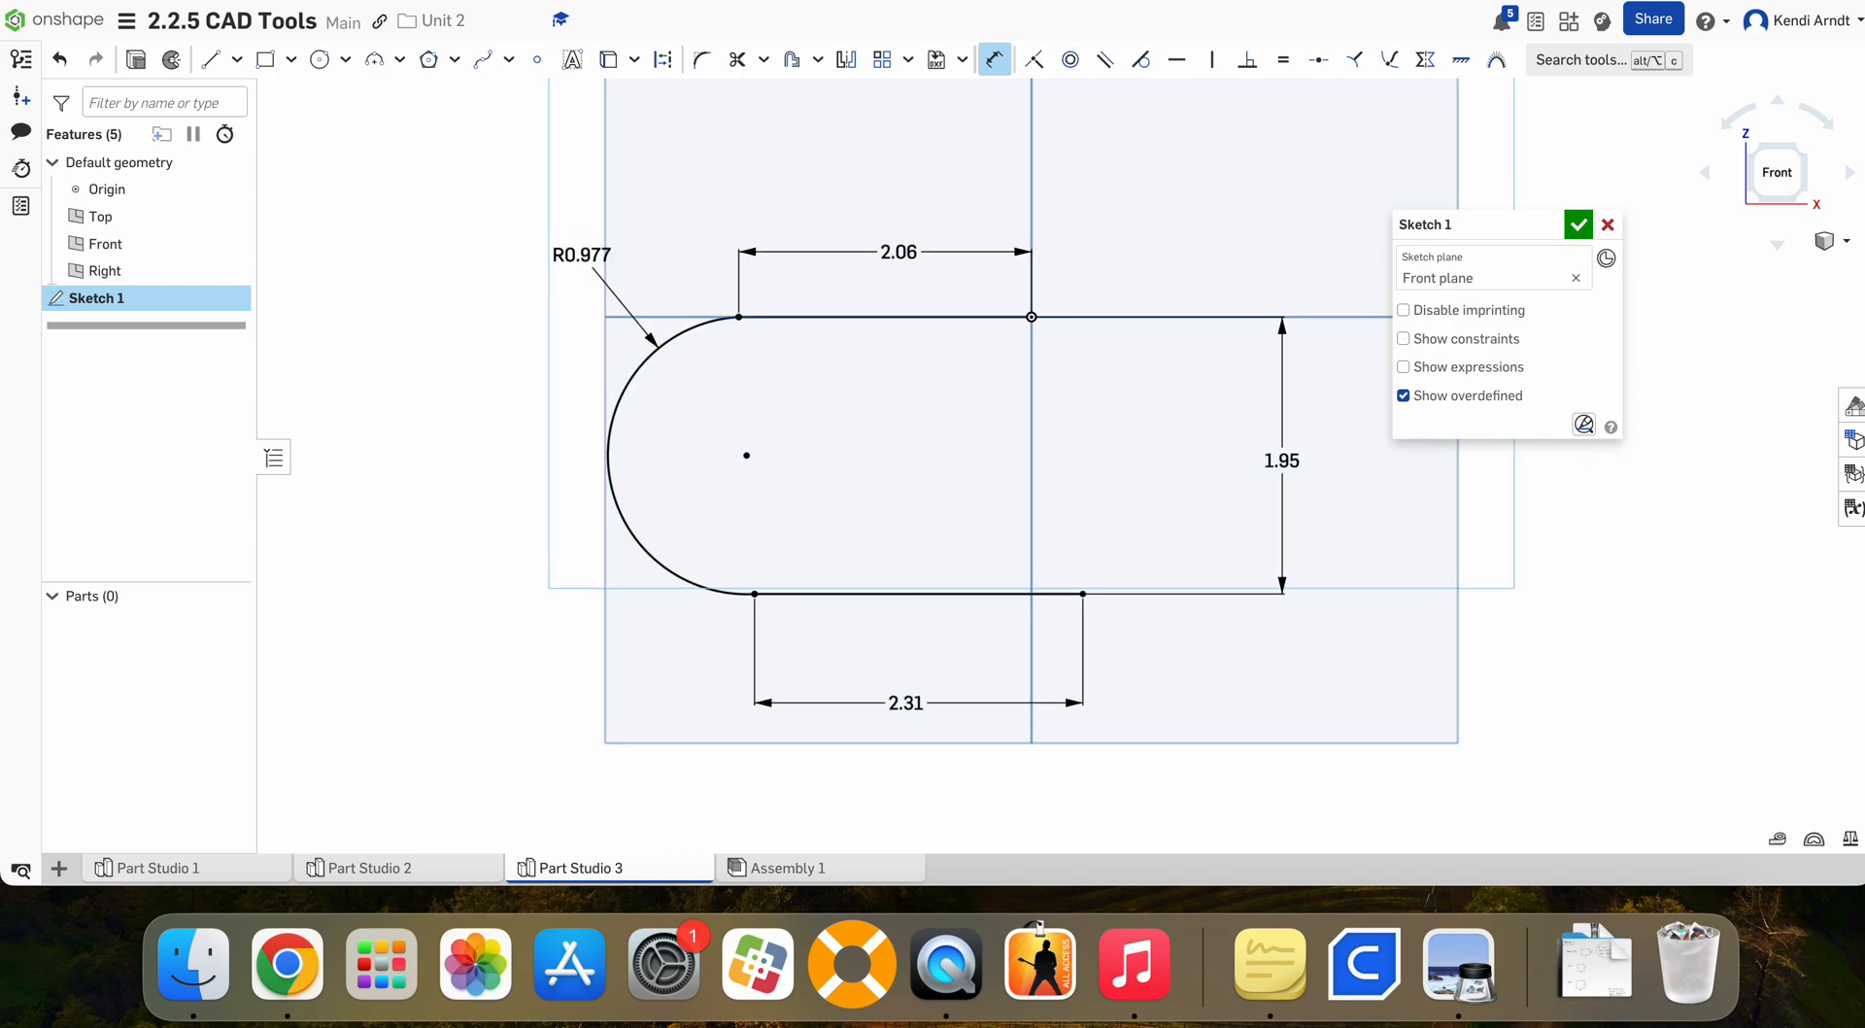
key(Escape)
scroll(547, 445, up, 1)
middle_drag(515, 451, 449, 454)
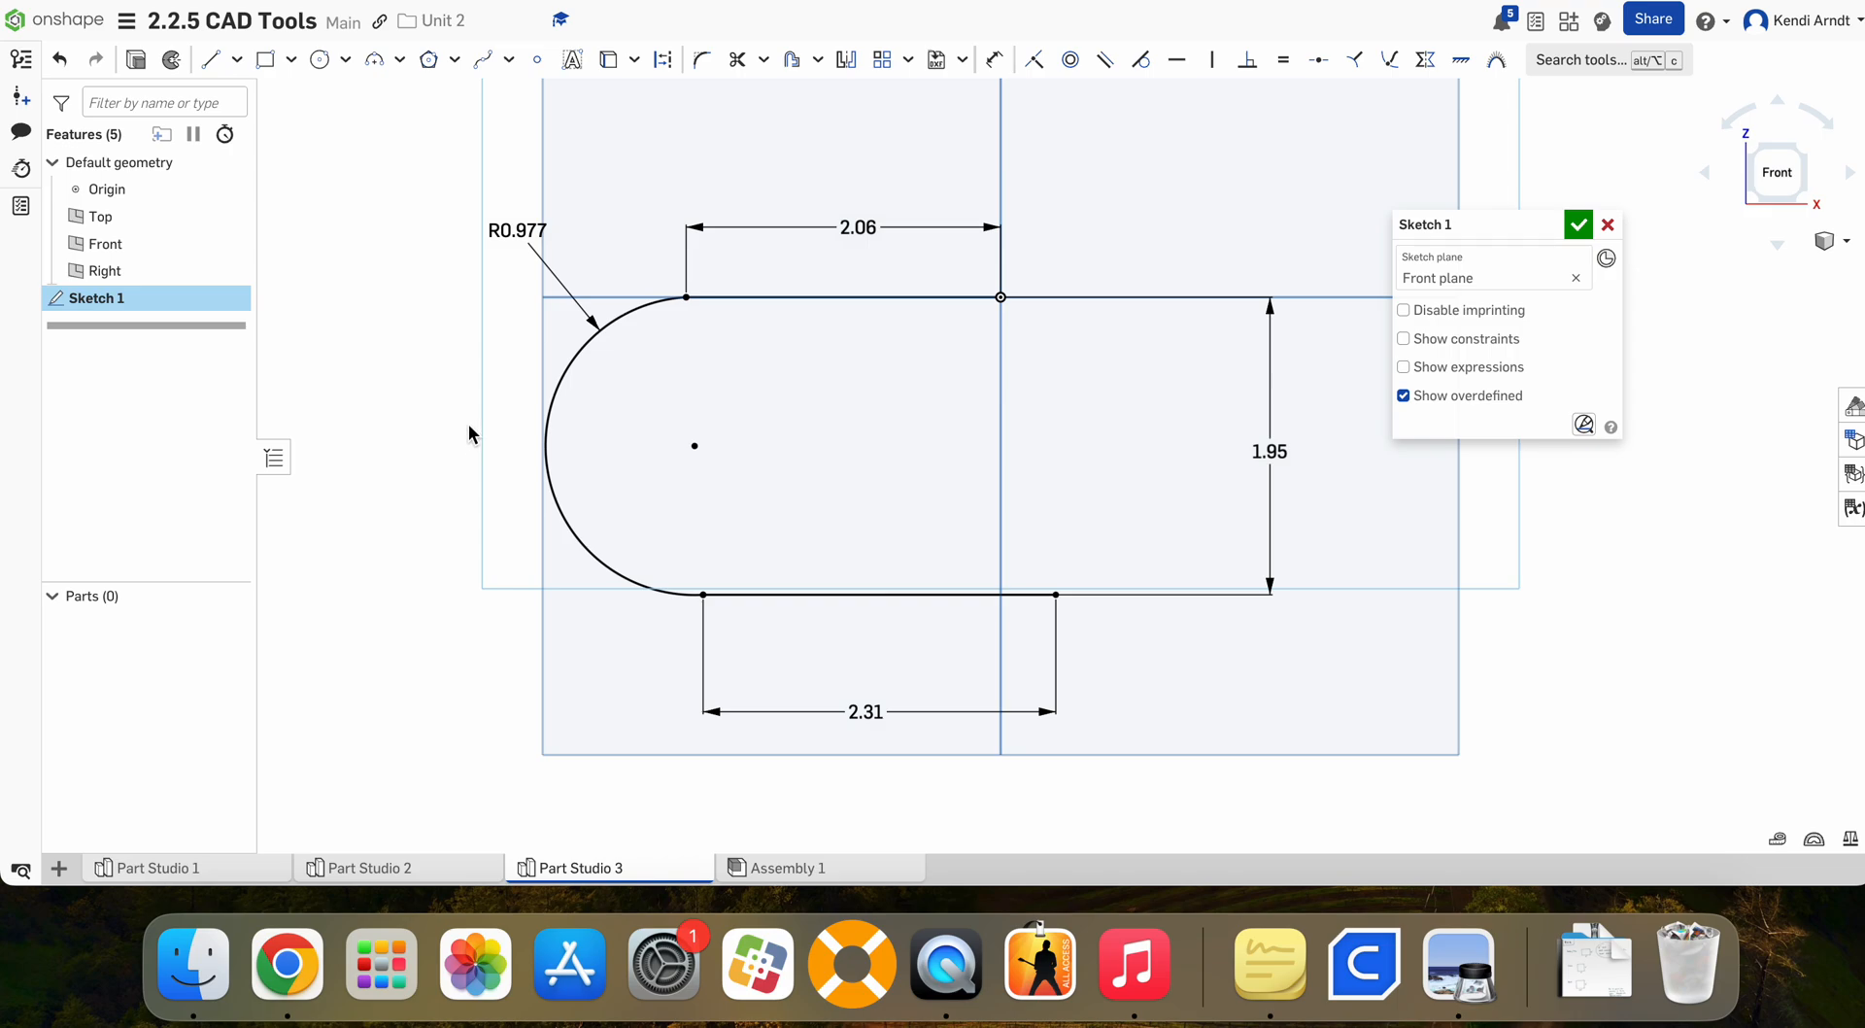
Step: Look up the pipe's outer and inner diameters in Section A-A of the assignment drawing, and finish the path sketch
click(860, 2)
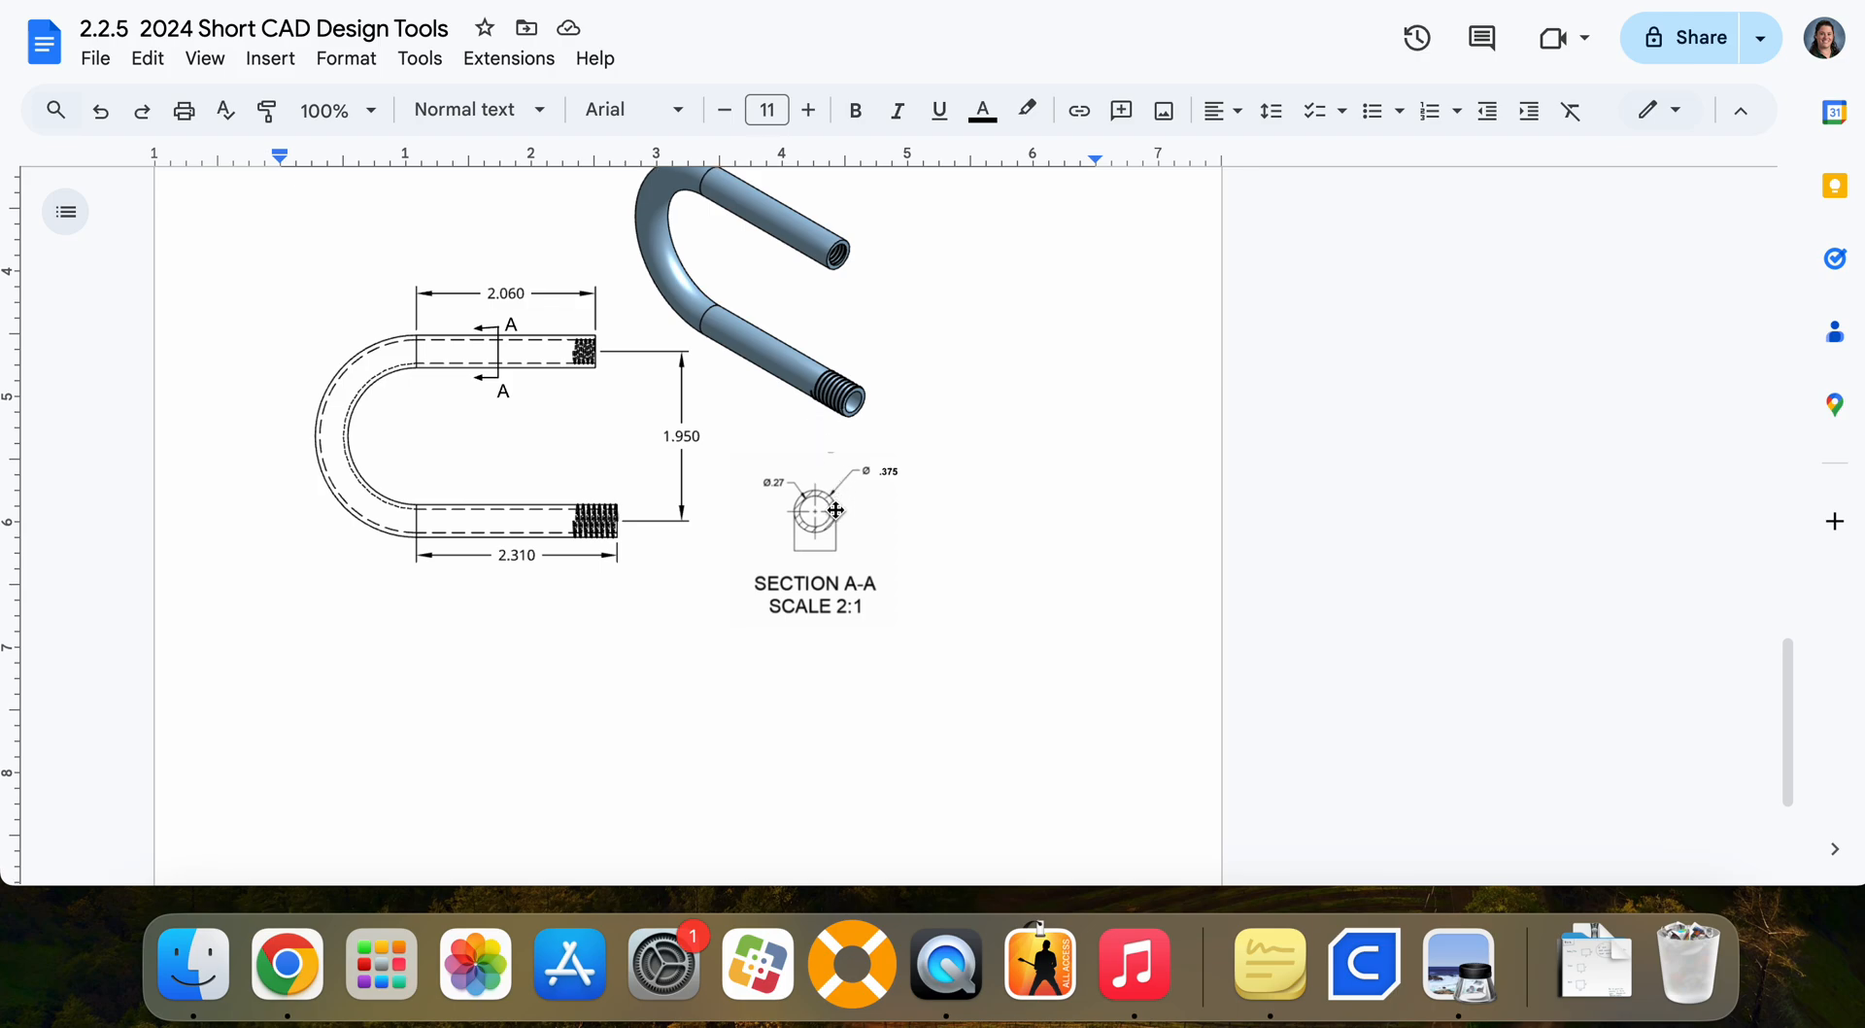
scroll(835, 509, up, 1)
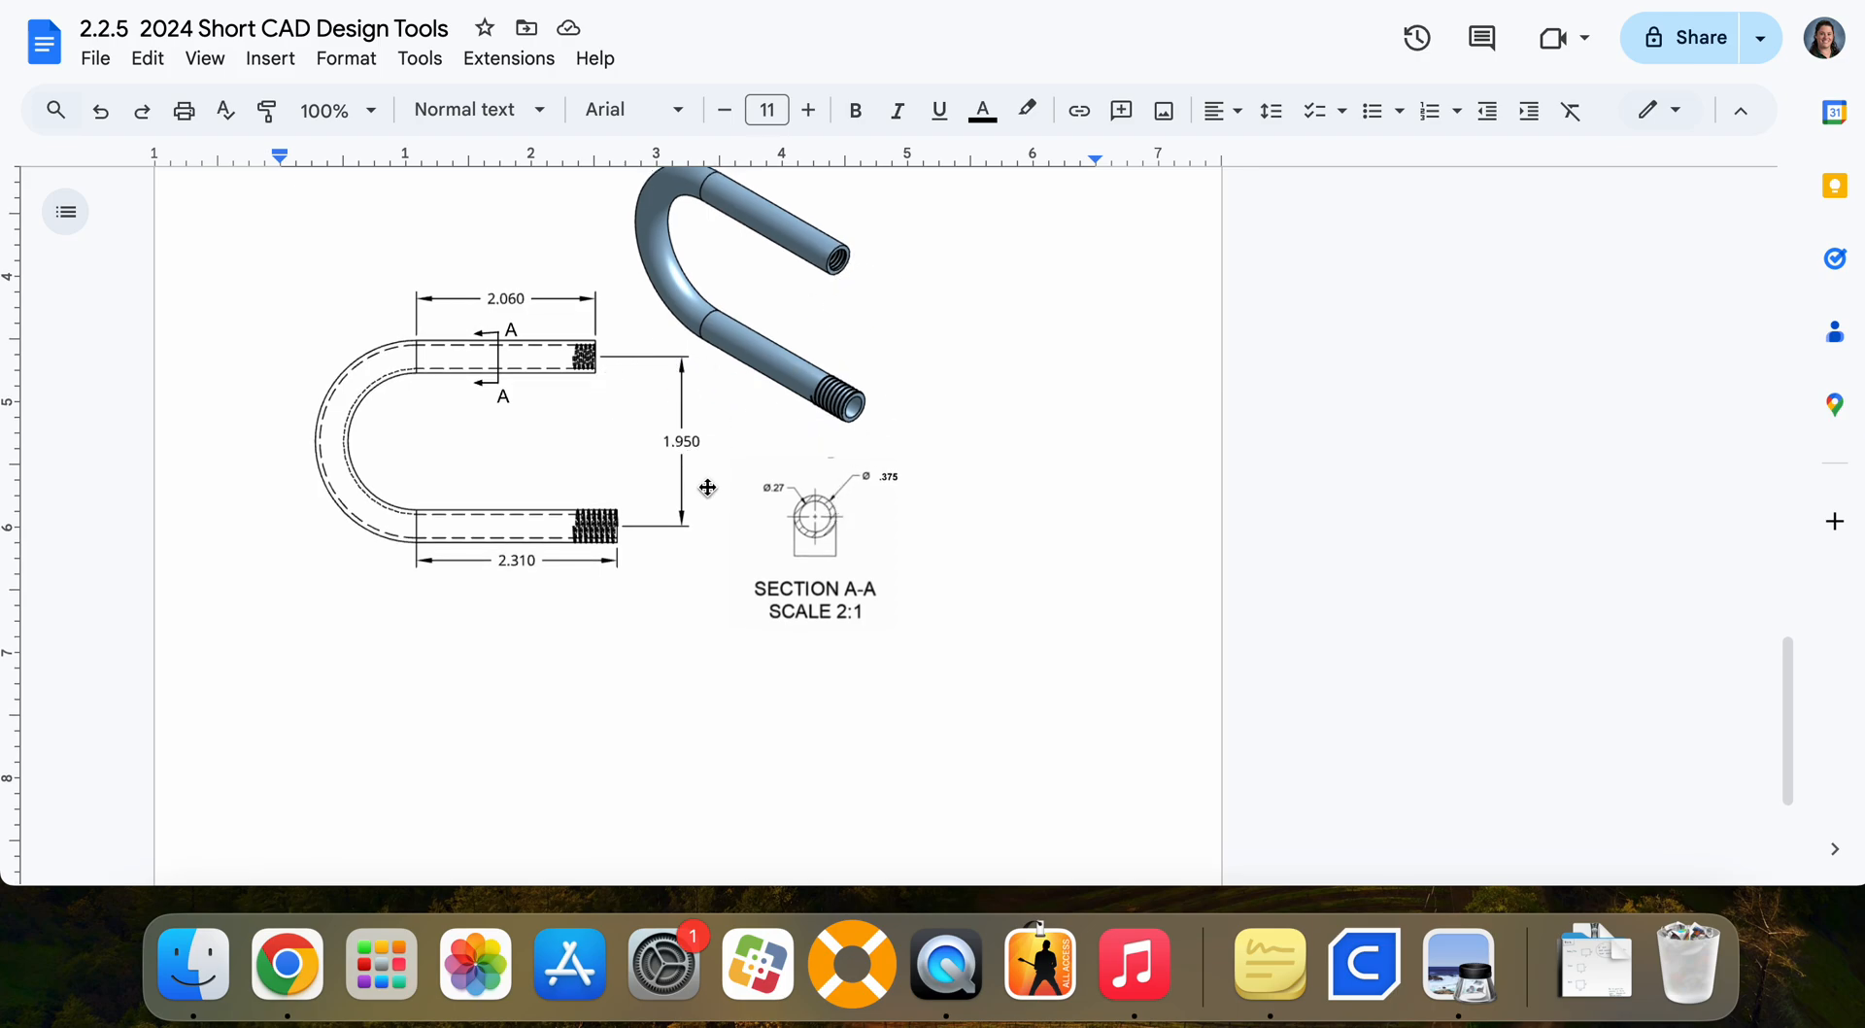
ctrl+scroll(813, 524, up, 10)
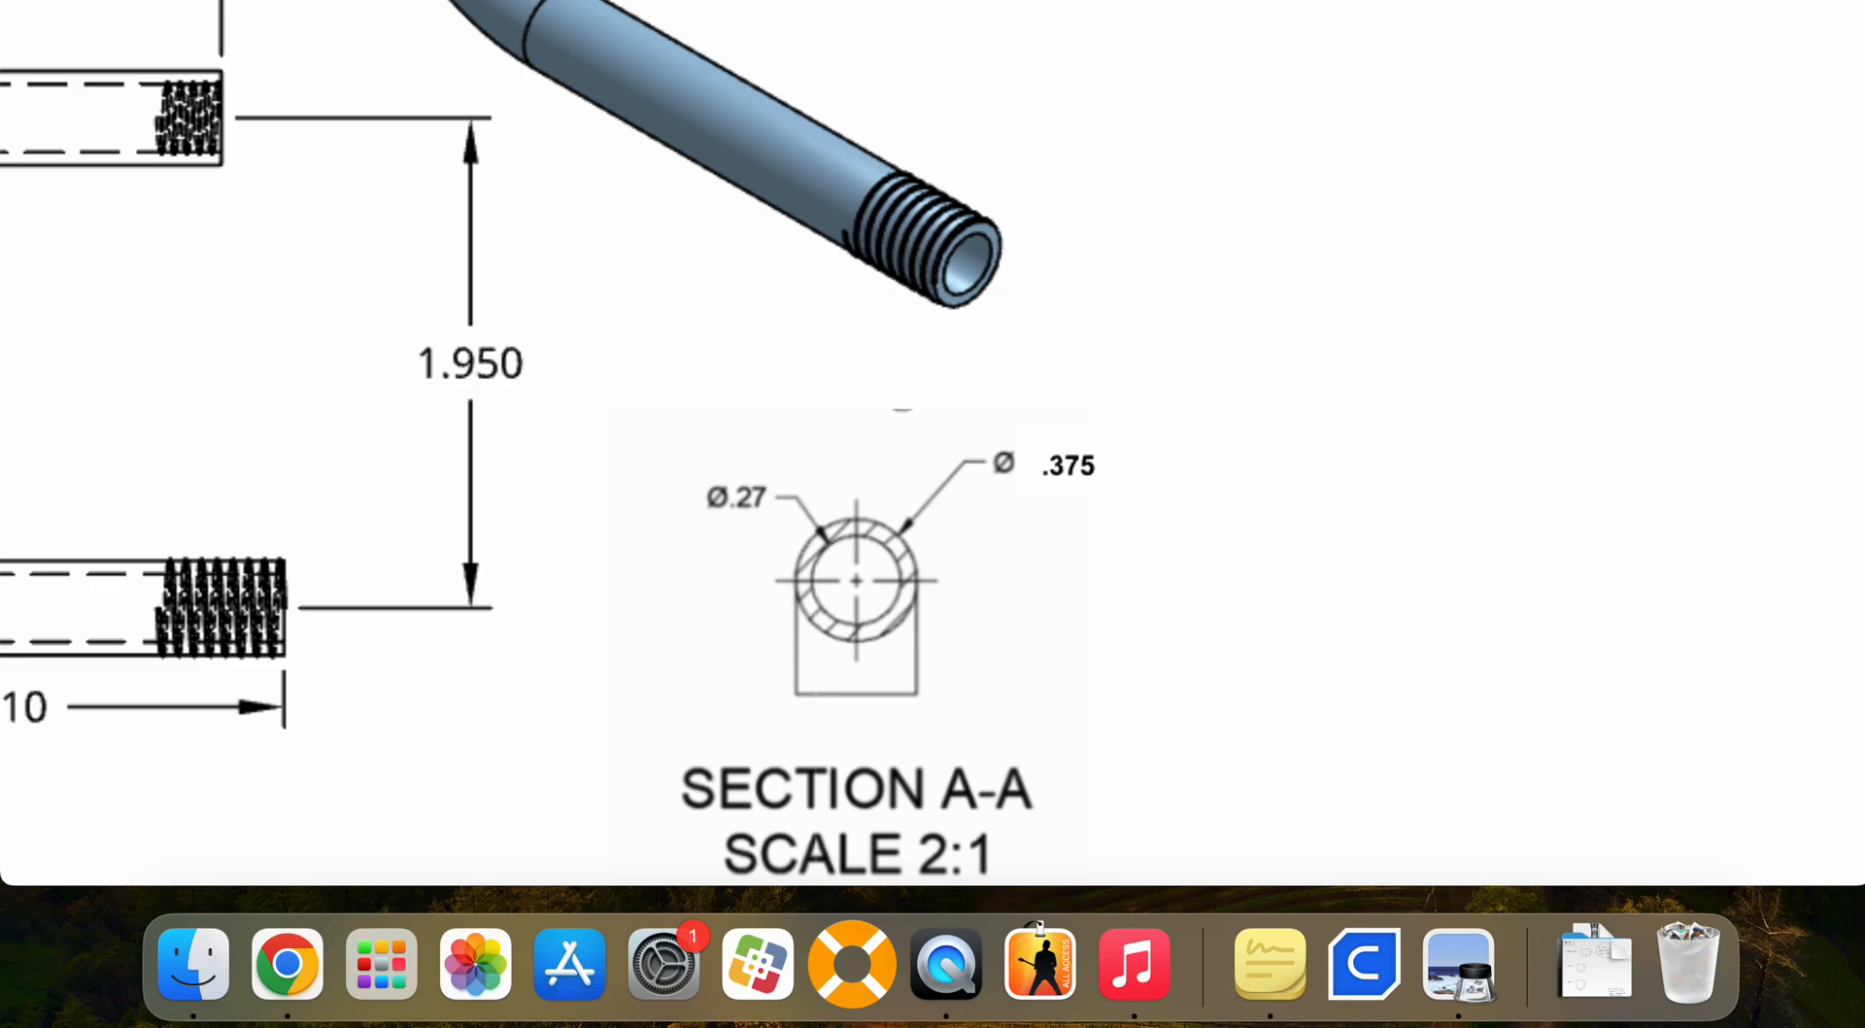
click(962, 0)
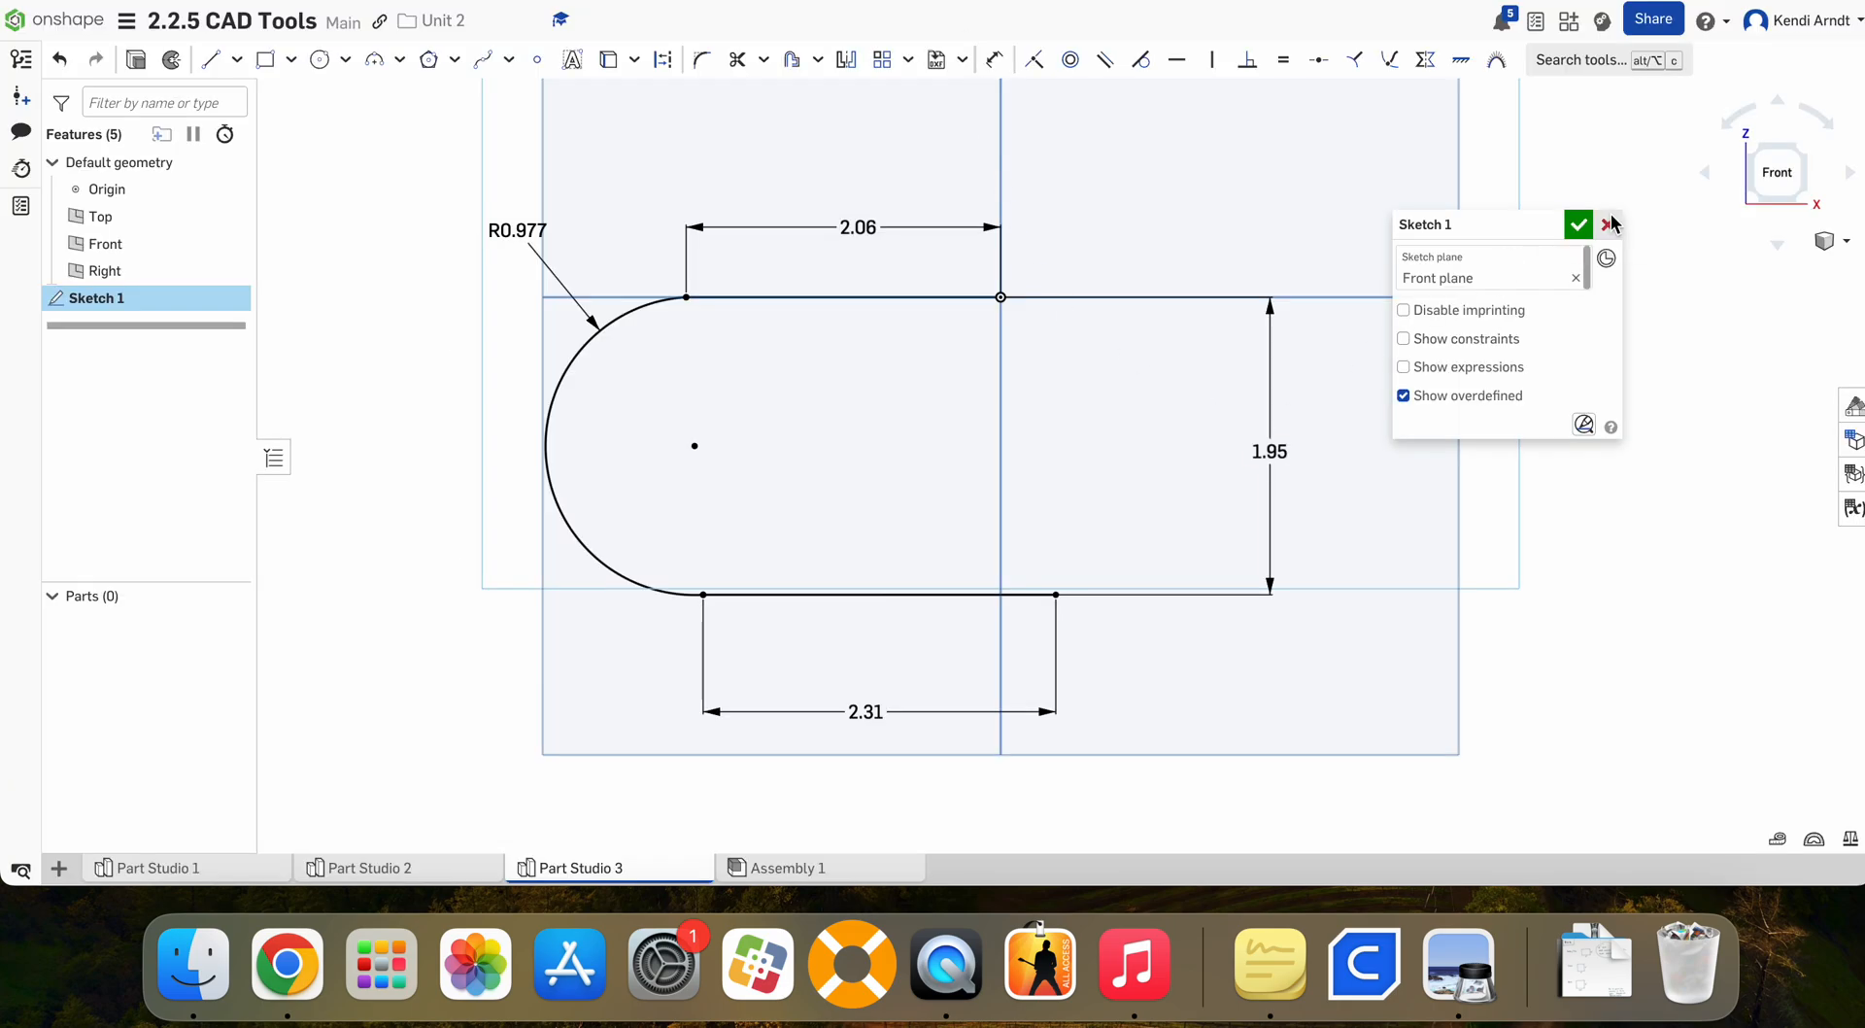
click(1582, 223)
Step: Start a sketch on the Right plane and draw a circle about 1.57 in in diameter centred on the origin
mouse_move(1594, 437)
right_down()
mouse_move(1544, 450)
mouse_move(1599, 433)
mouse_move(1612, 486)
mouse_move(1243, 294)
right_up()
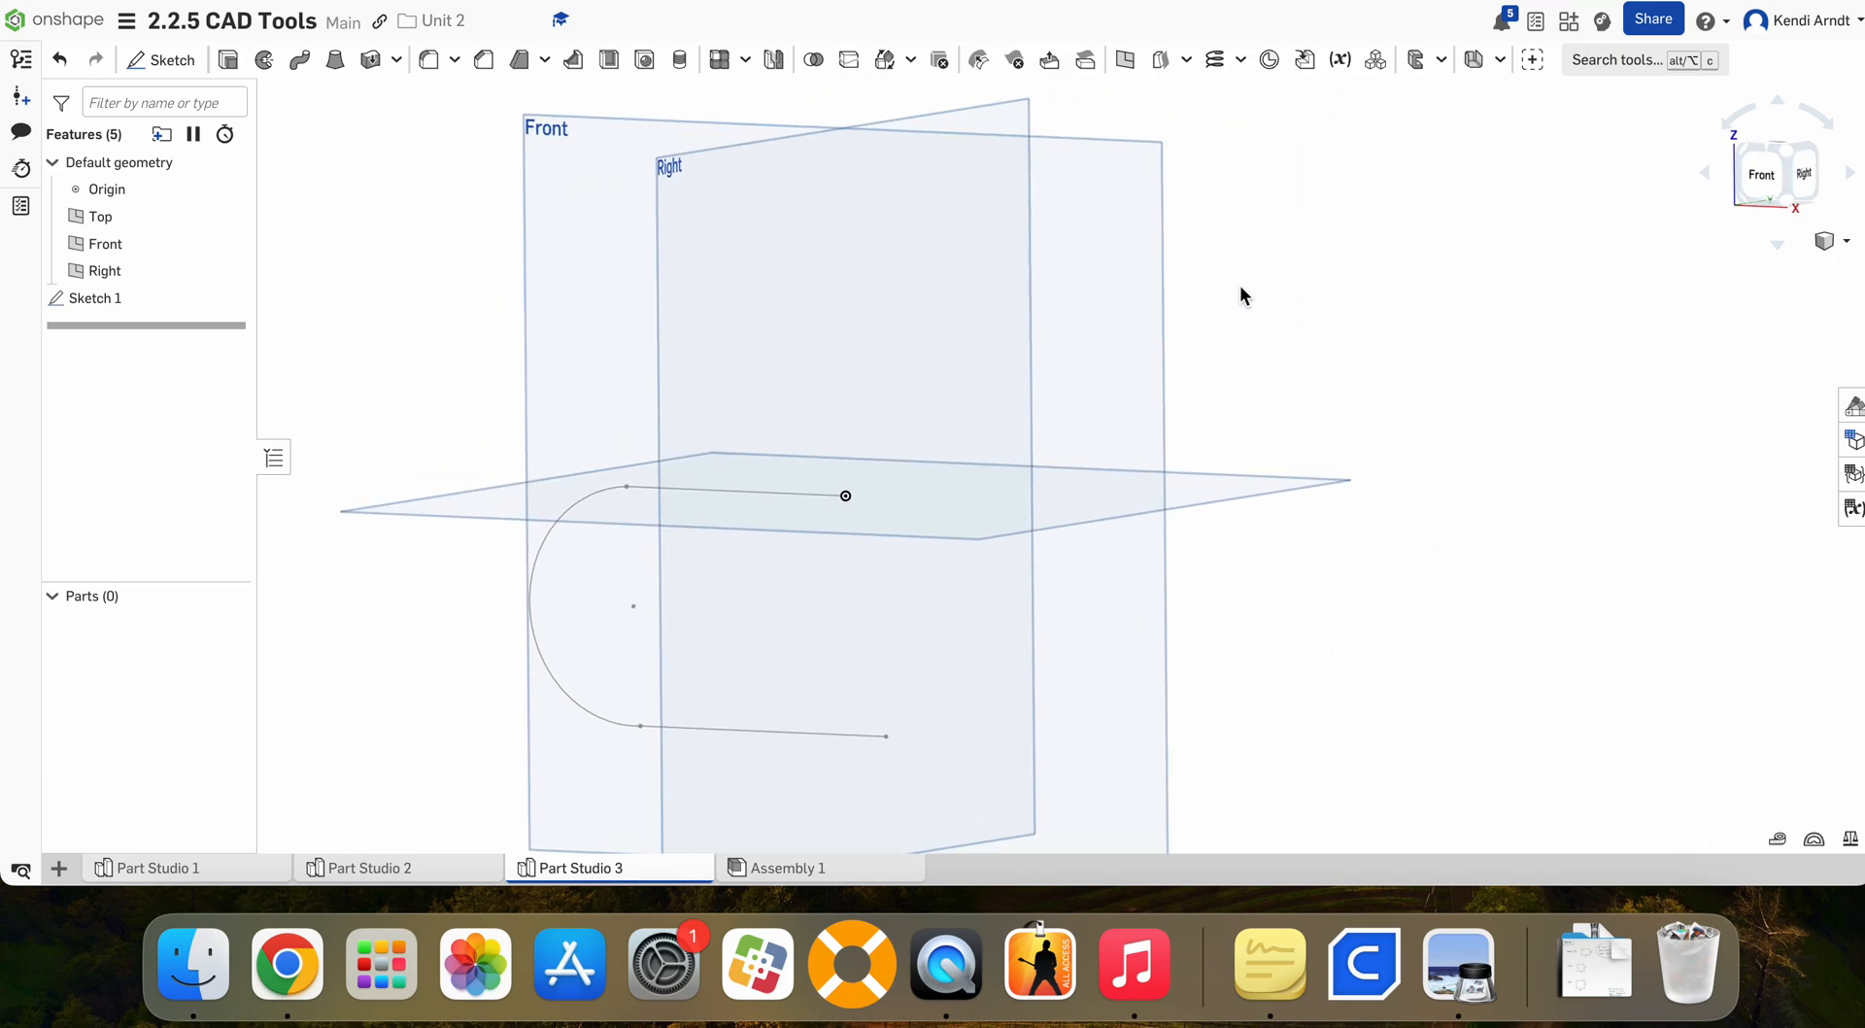
click(1010, 122)
right_drag(1373, 437, 1263, 428)
click(1777, 188)
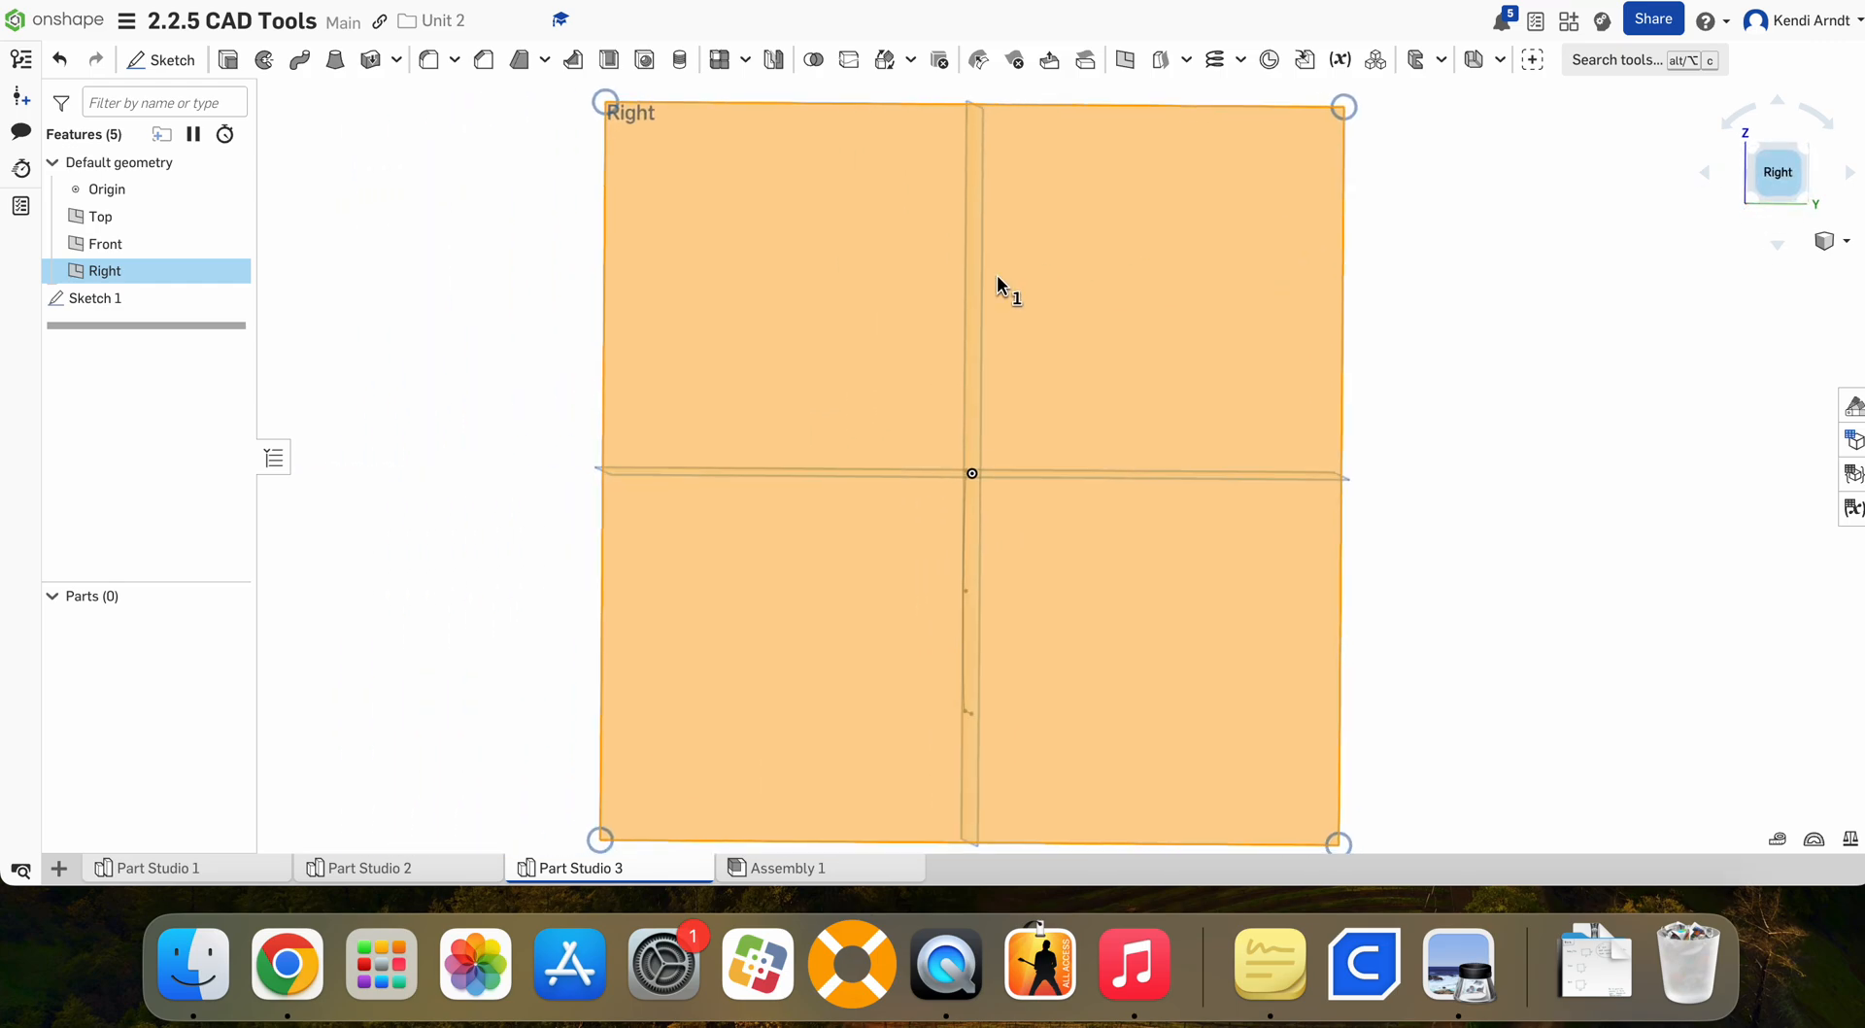
click(170, 60)
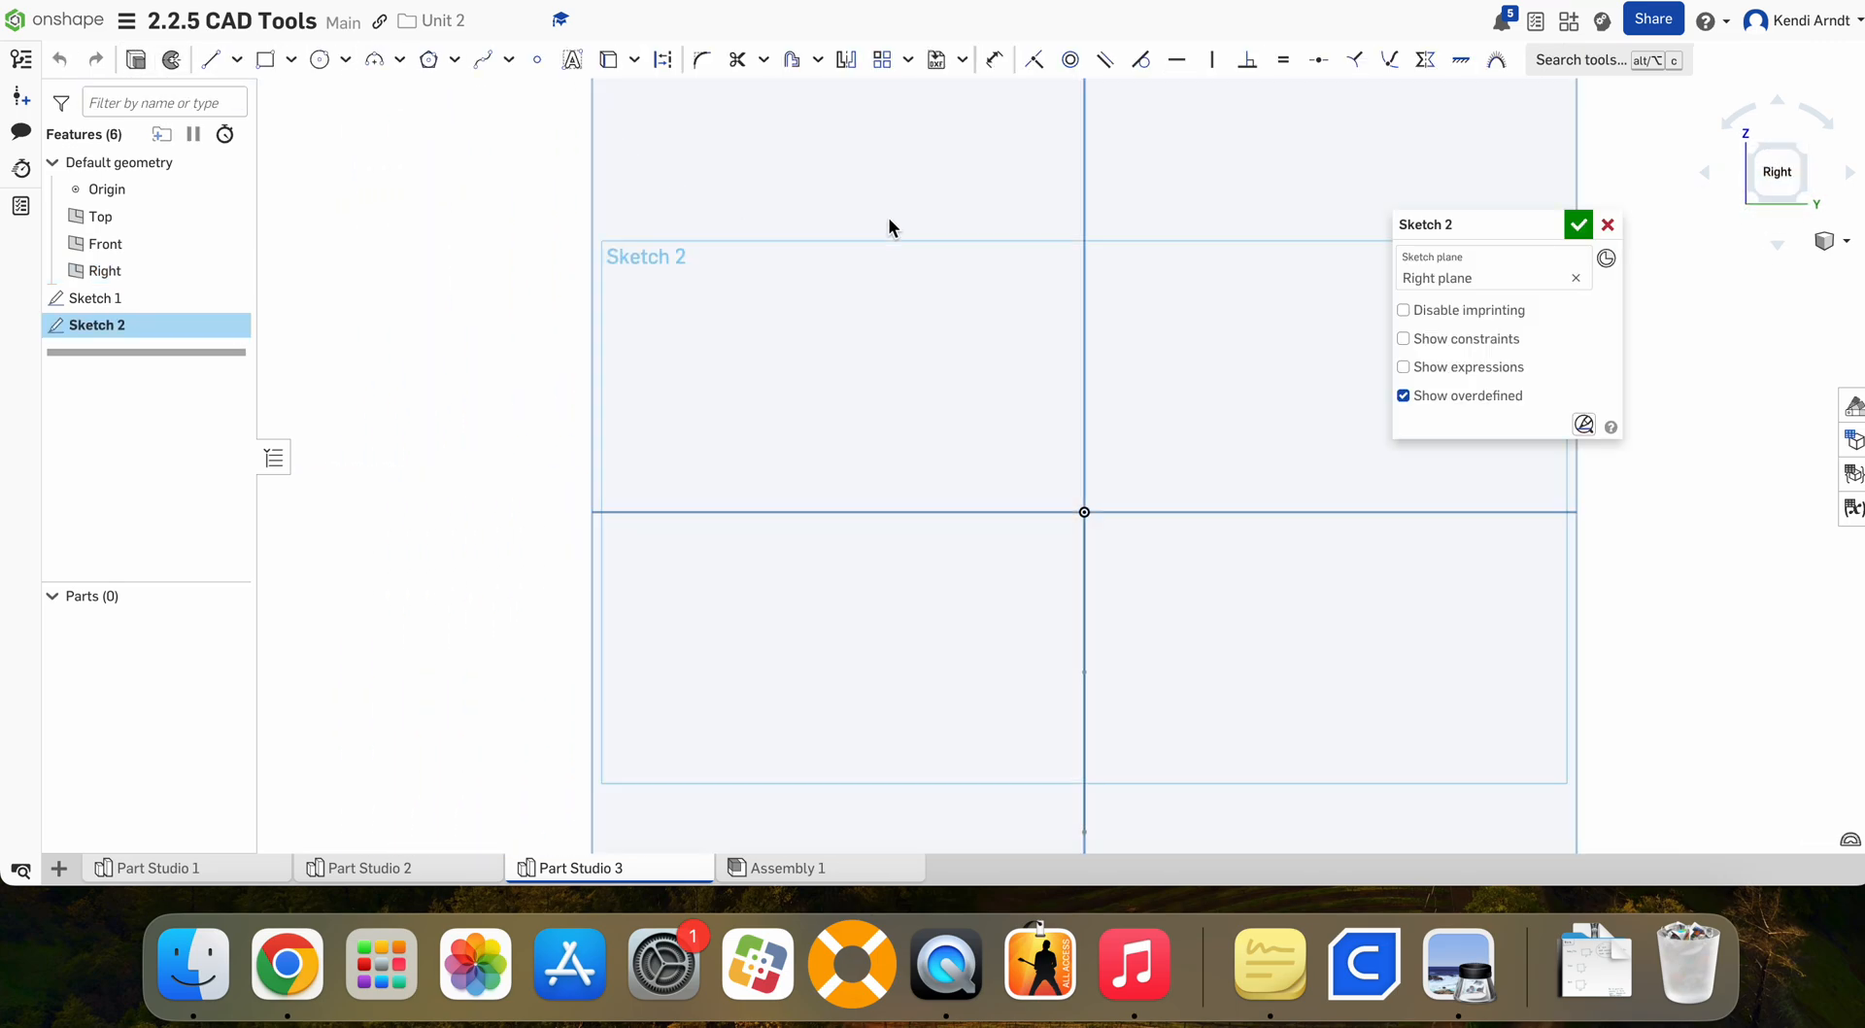
click(319, 59)
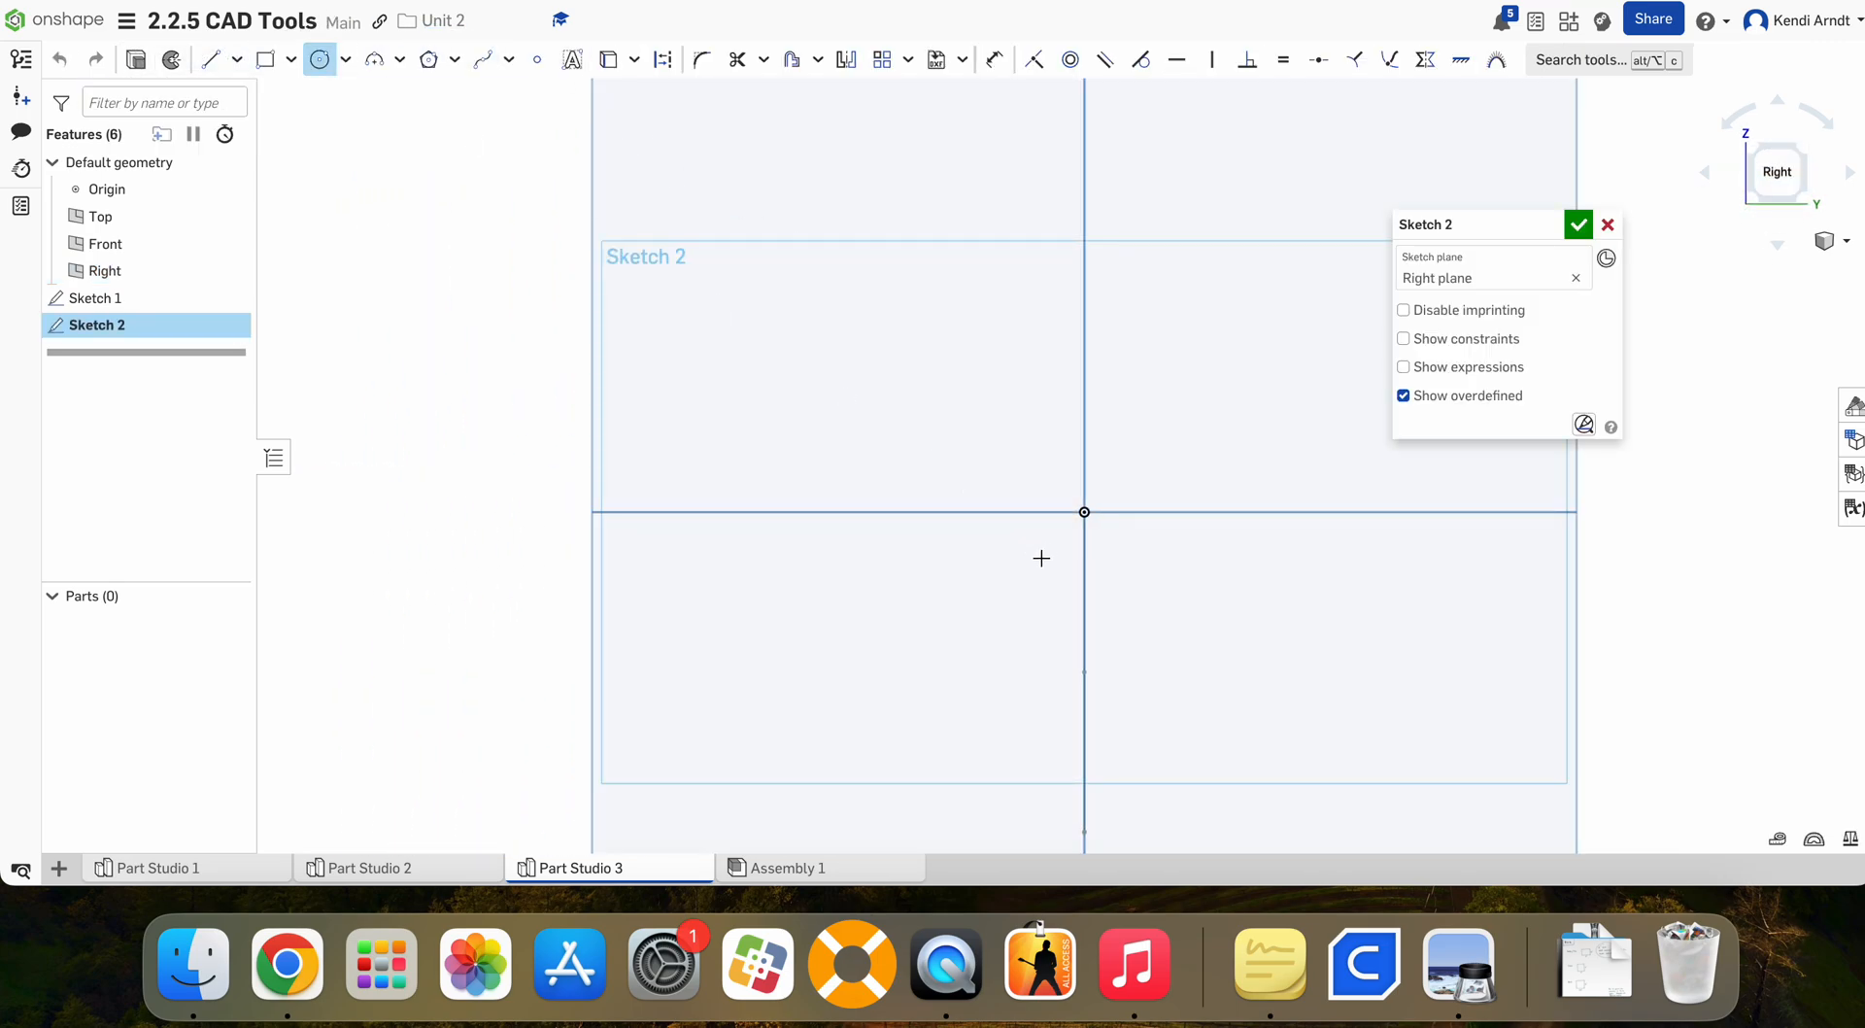
click(1172, 418)
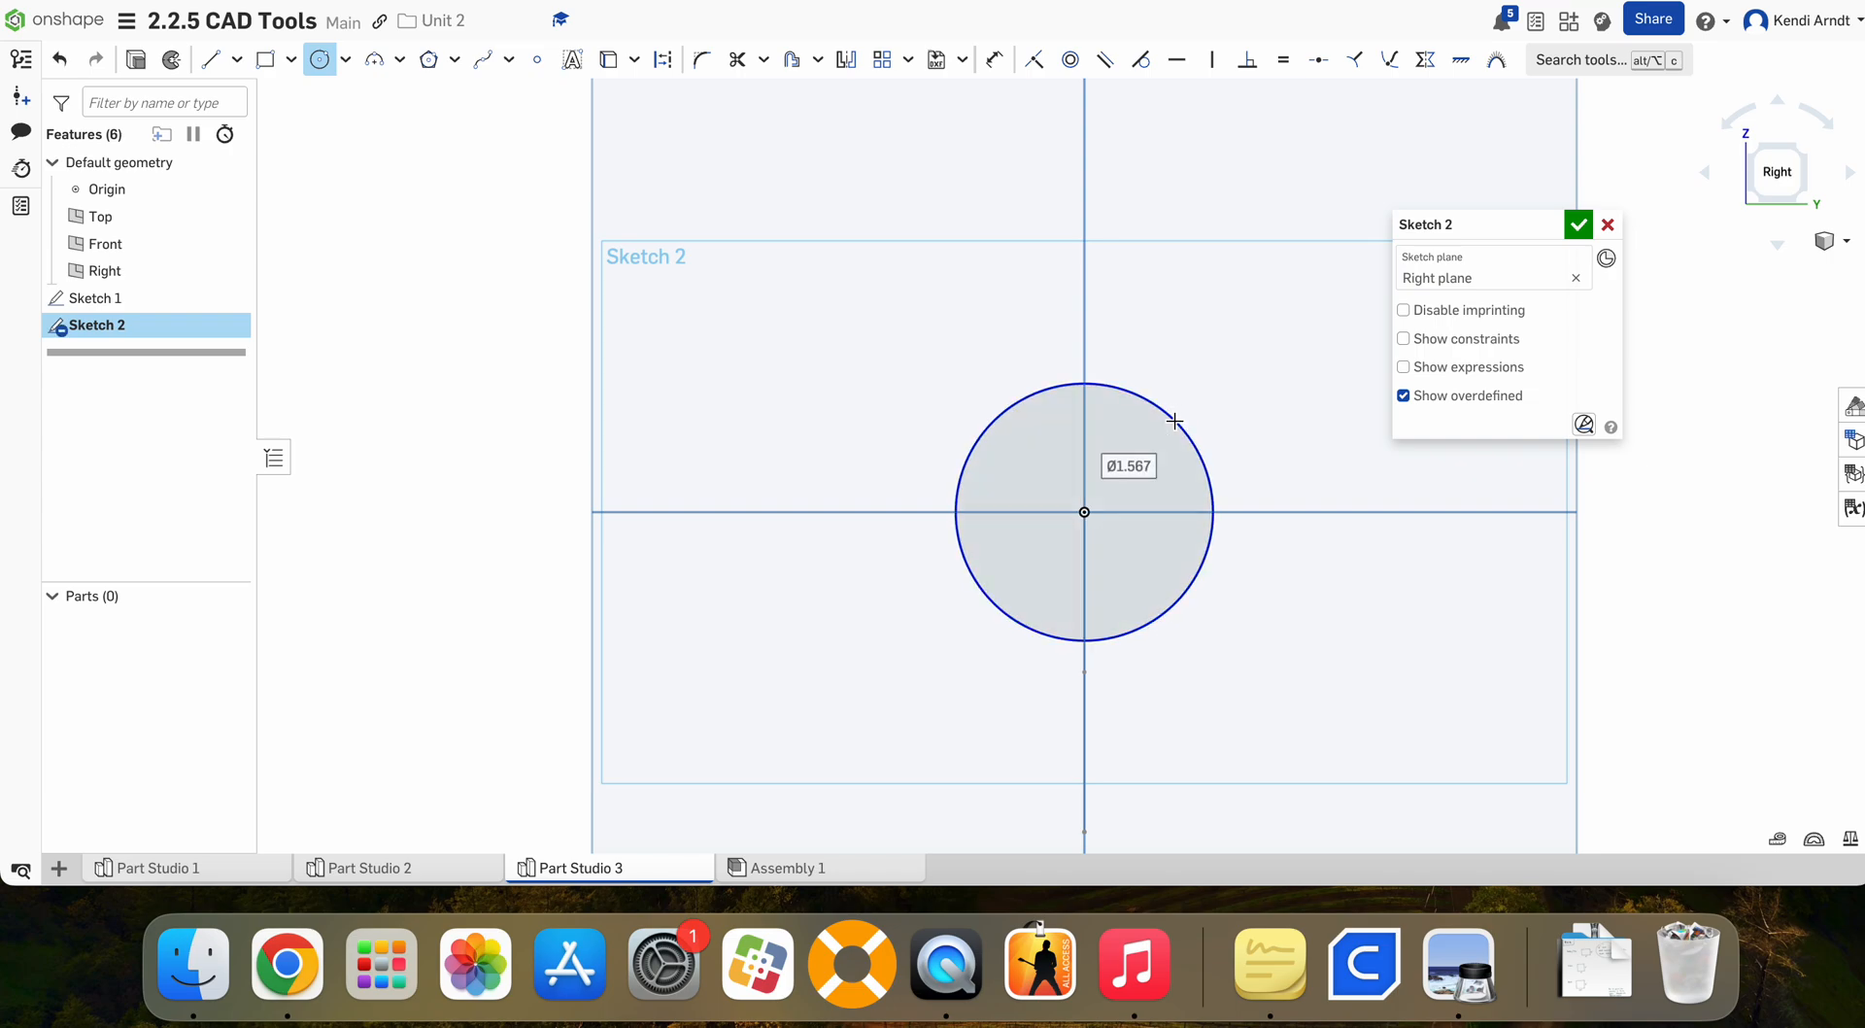
Step: Set the circle's diameter to 0.375 in and finish the profile sketch
key(Escape)
click(1171, 417)
click(1192, 442)
text(0.375)
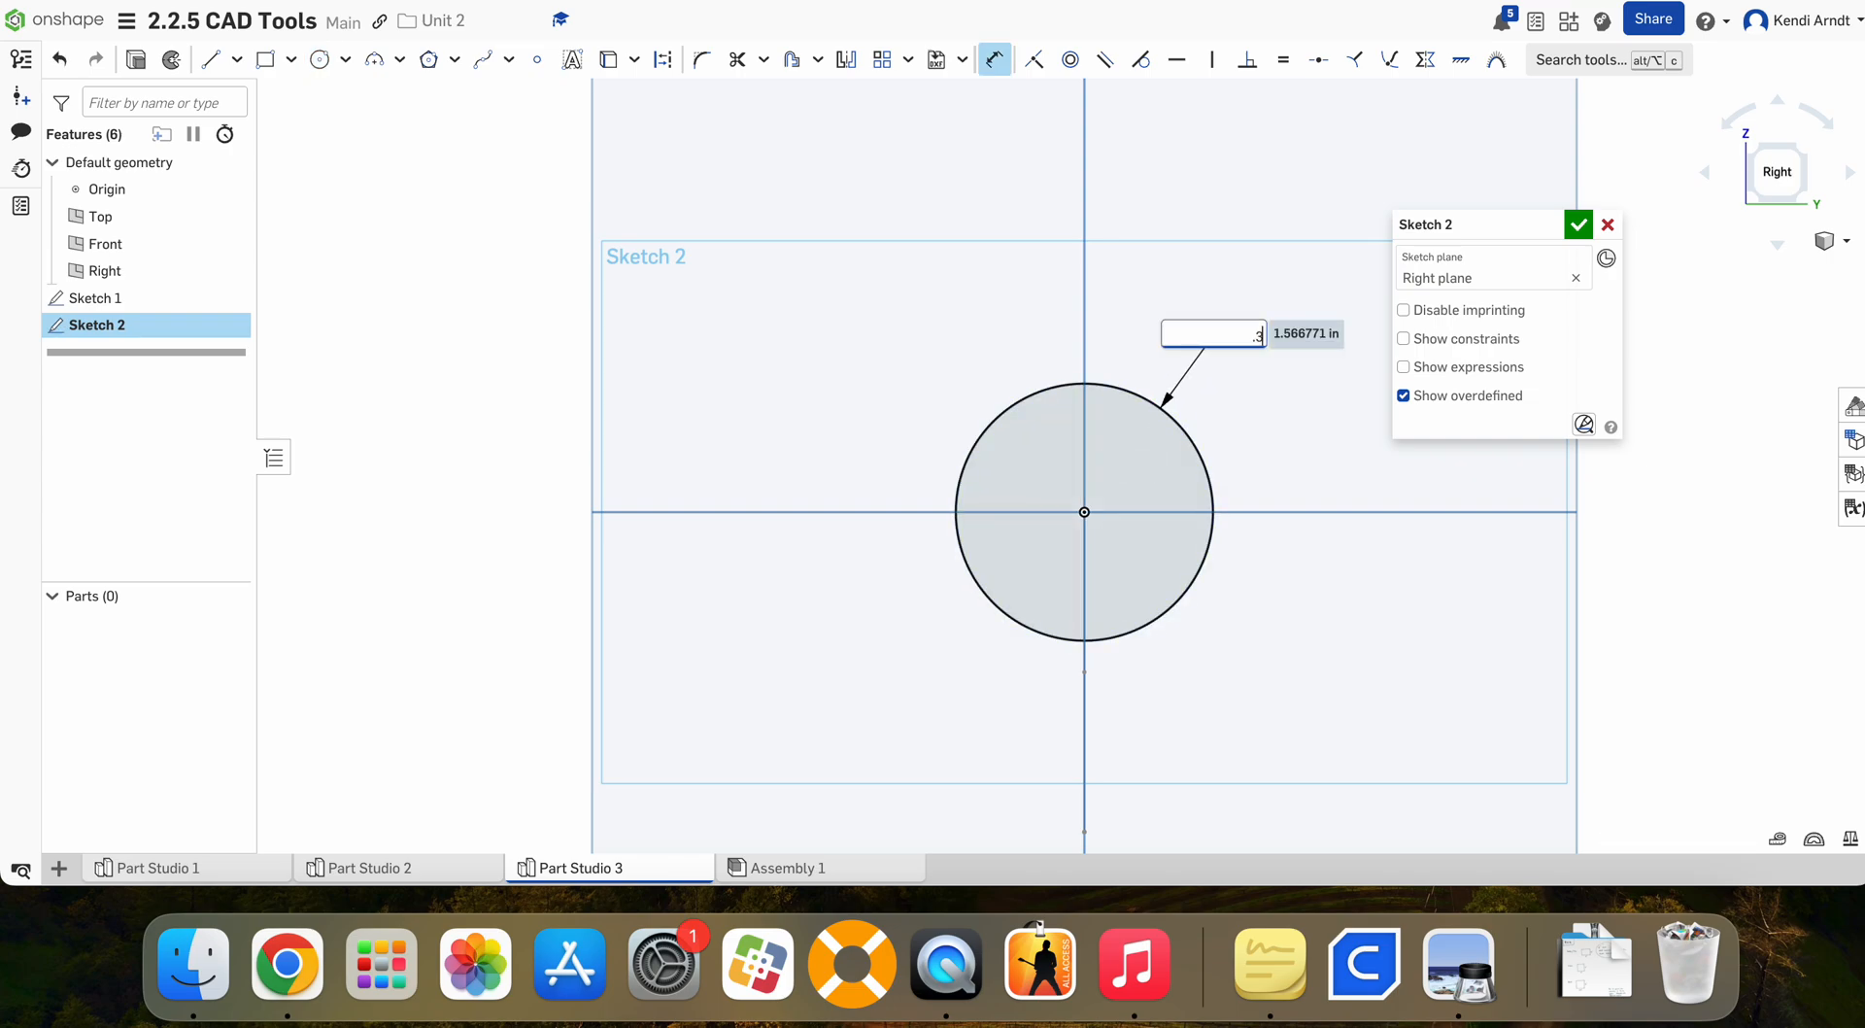
key(Return)
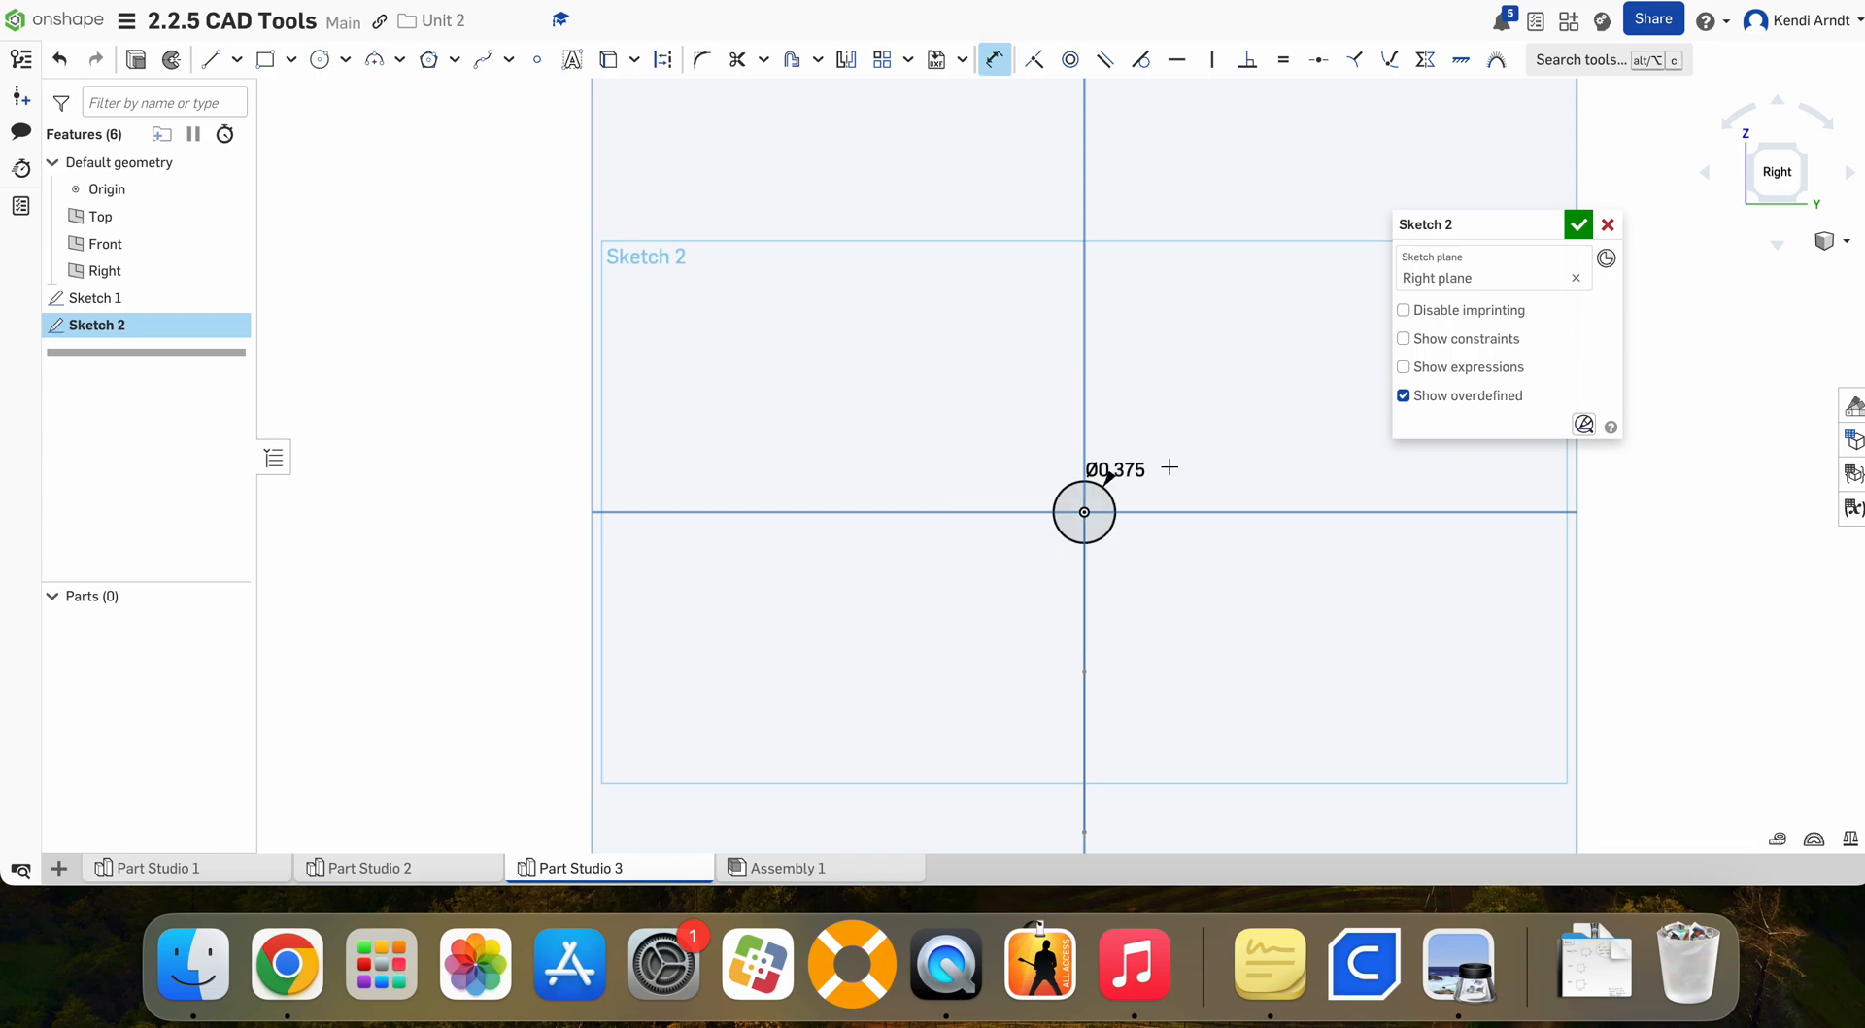
click(1578, 224)
Step: Sweep the circle as a new solid along the upper line, arc and lower line of the U-shaped path
right_drag(1582, 479, 1648, 442)
click(1767, 148)
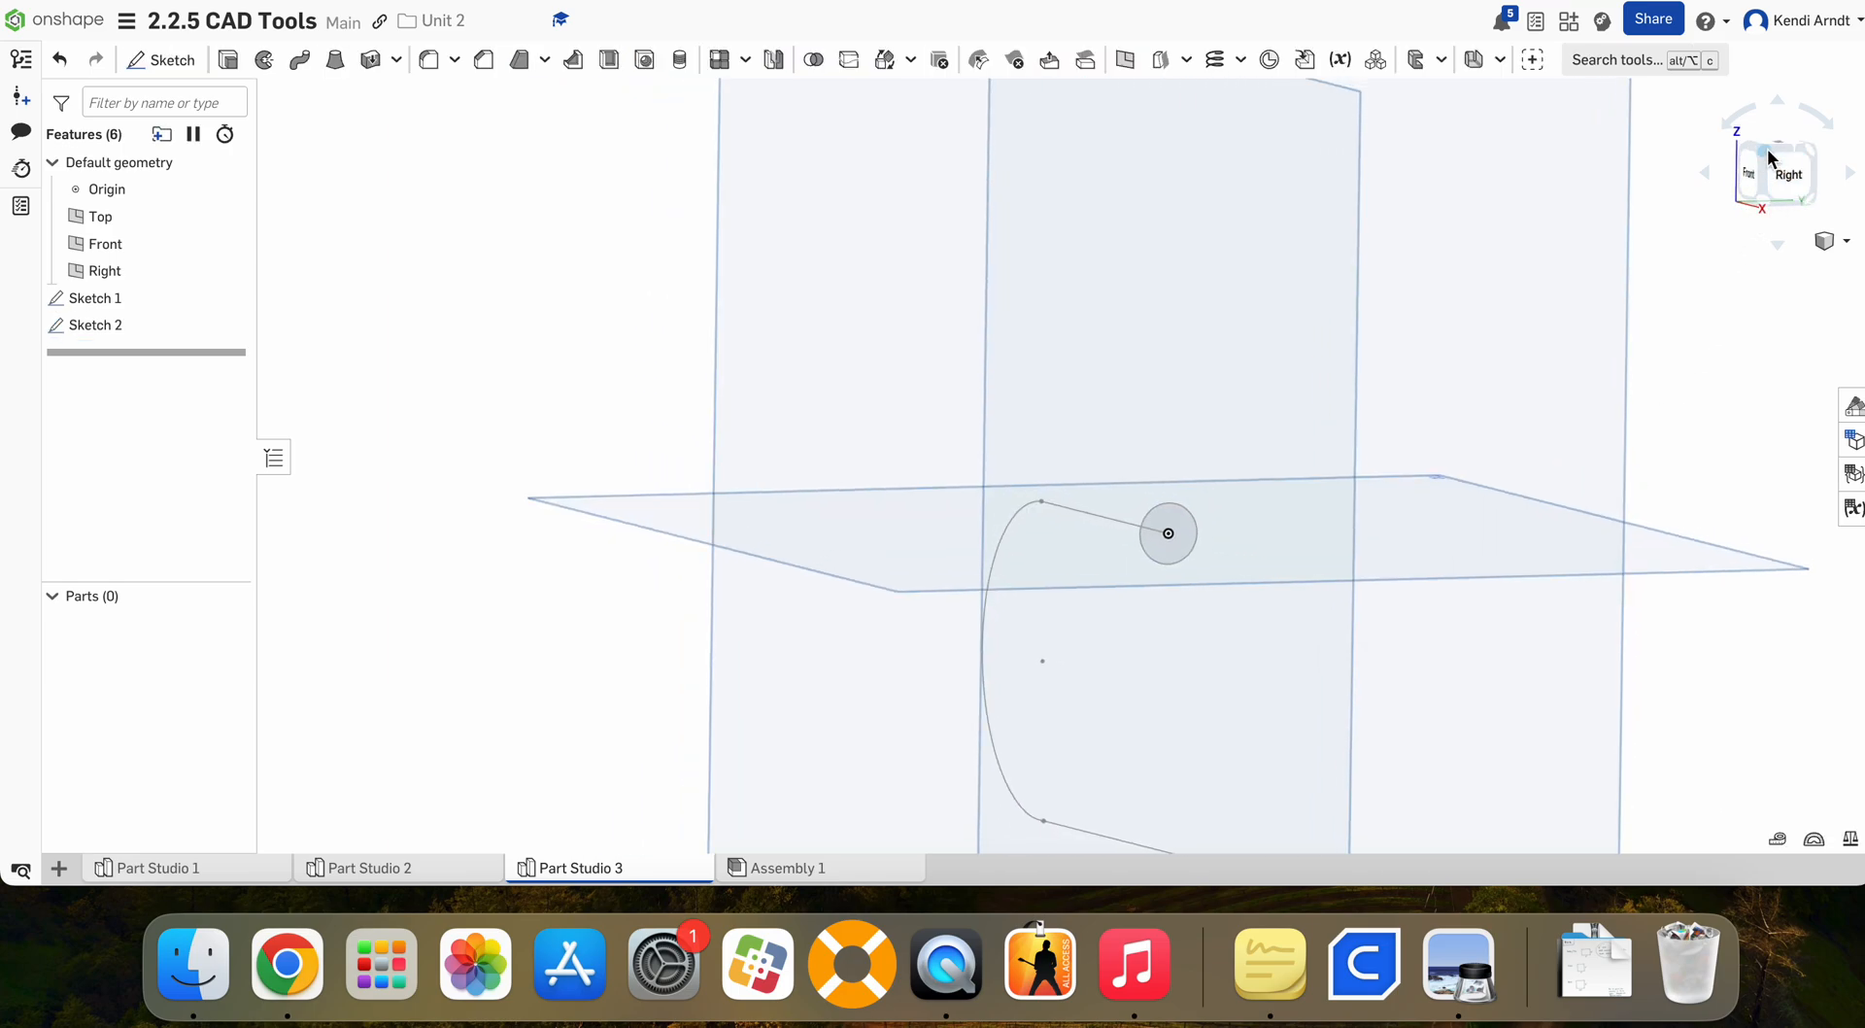
scroll(1060, 522, up, 3)
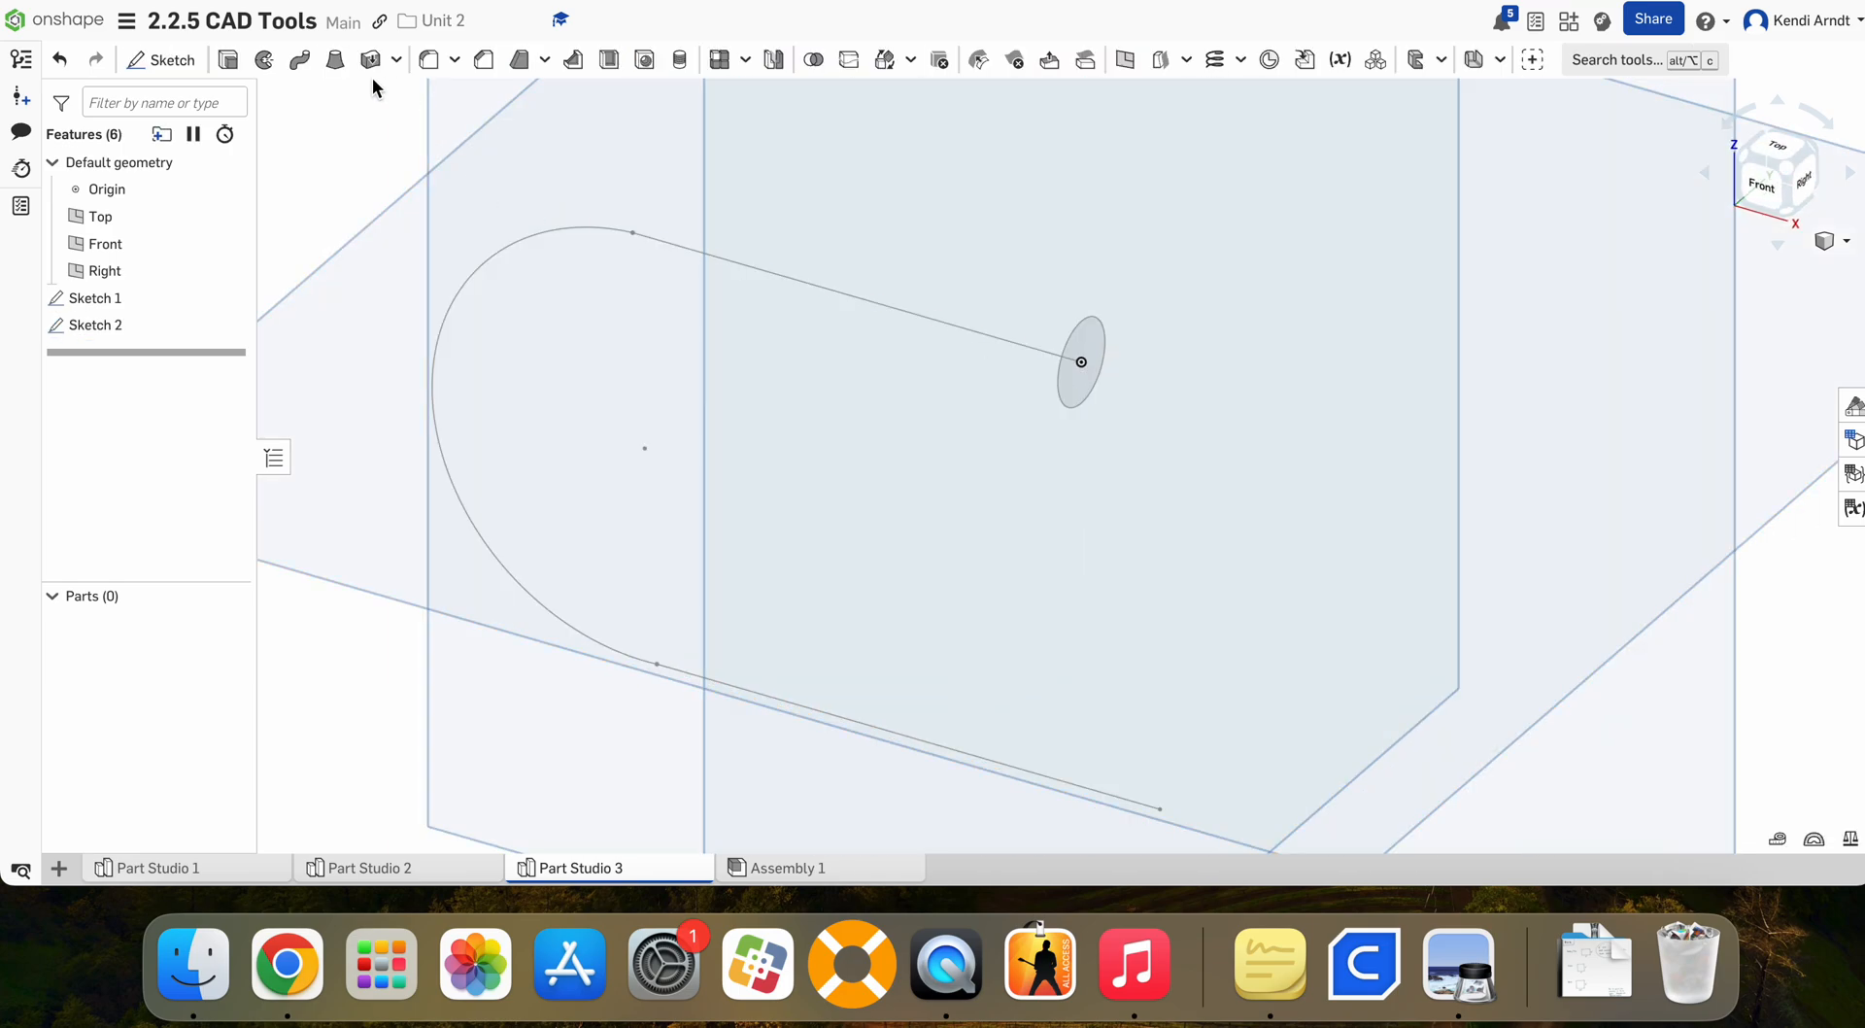
click(300, 60)
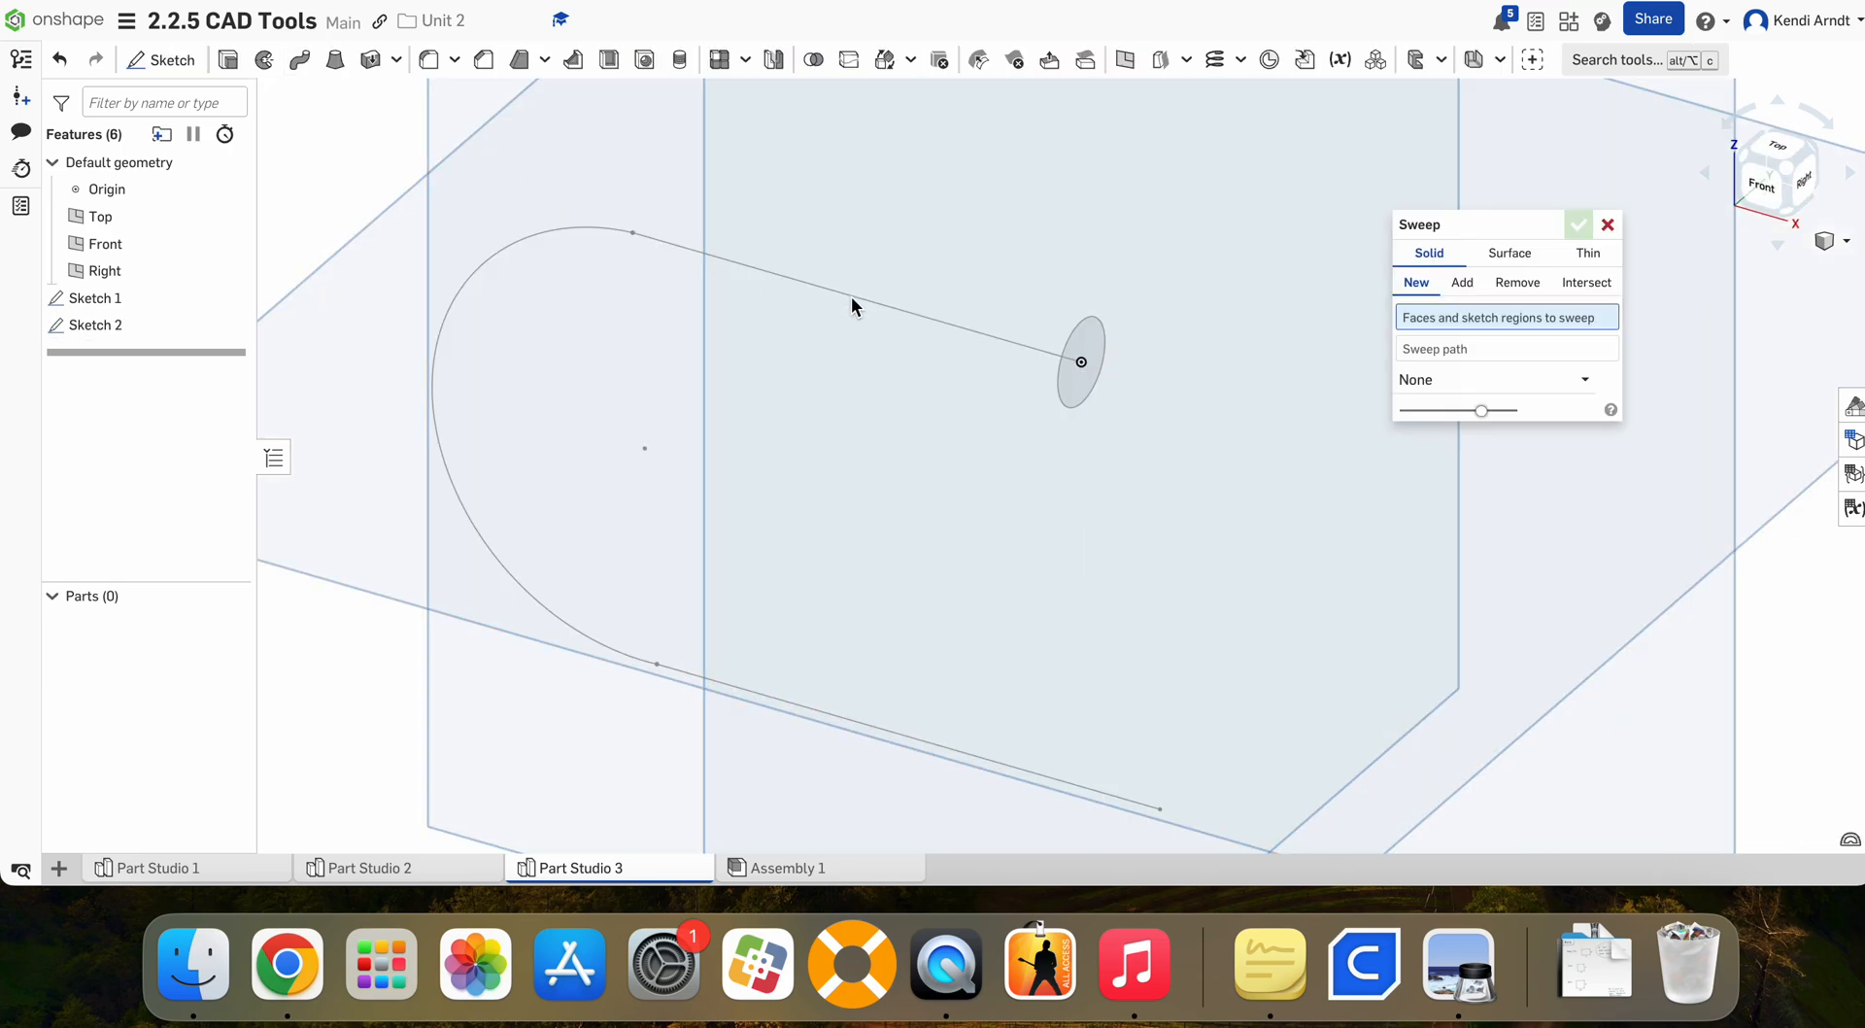
click(1086, 352)
click(1436, 377)
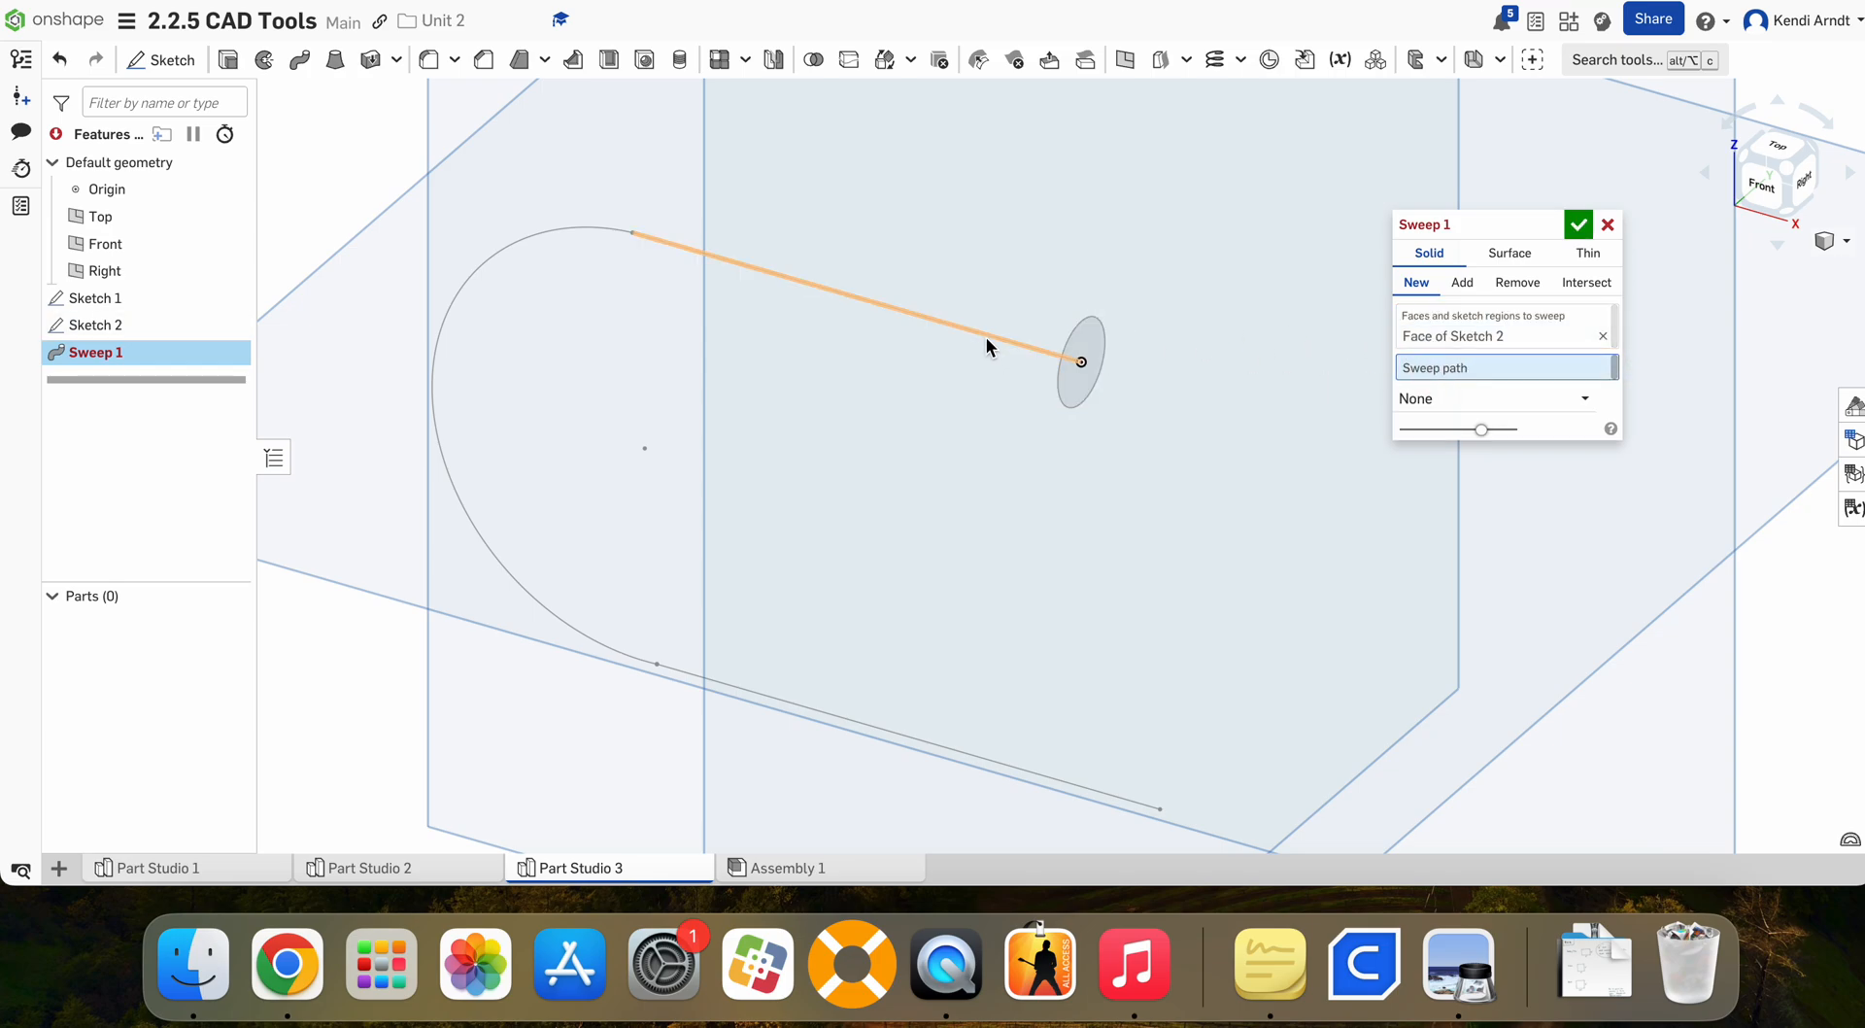
click(989, 337)
click(559, 236)
click(758, 693)
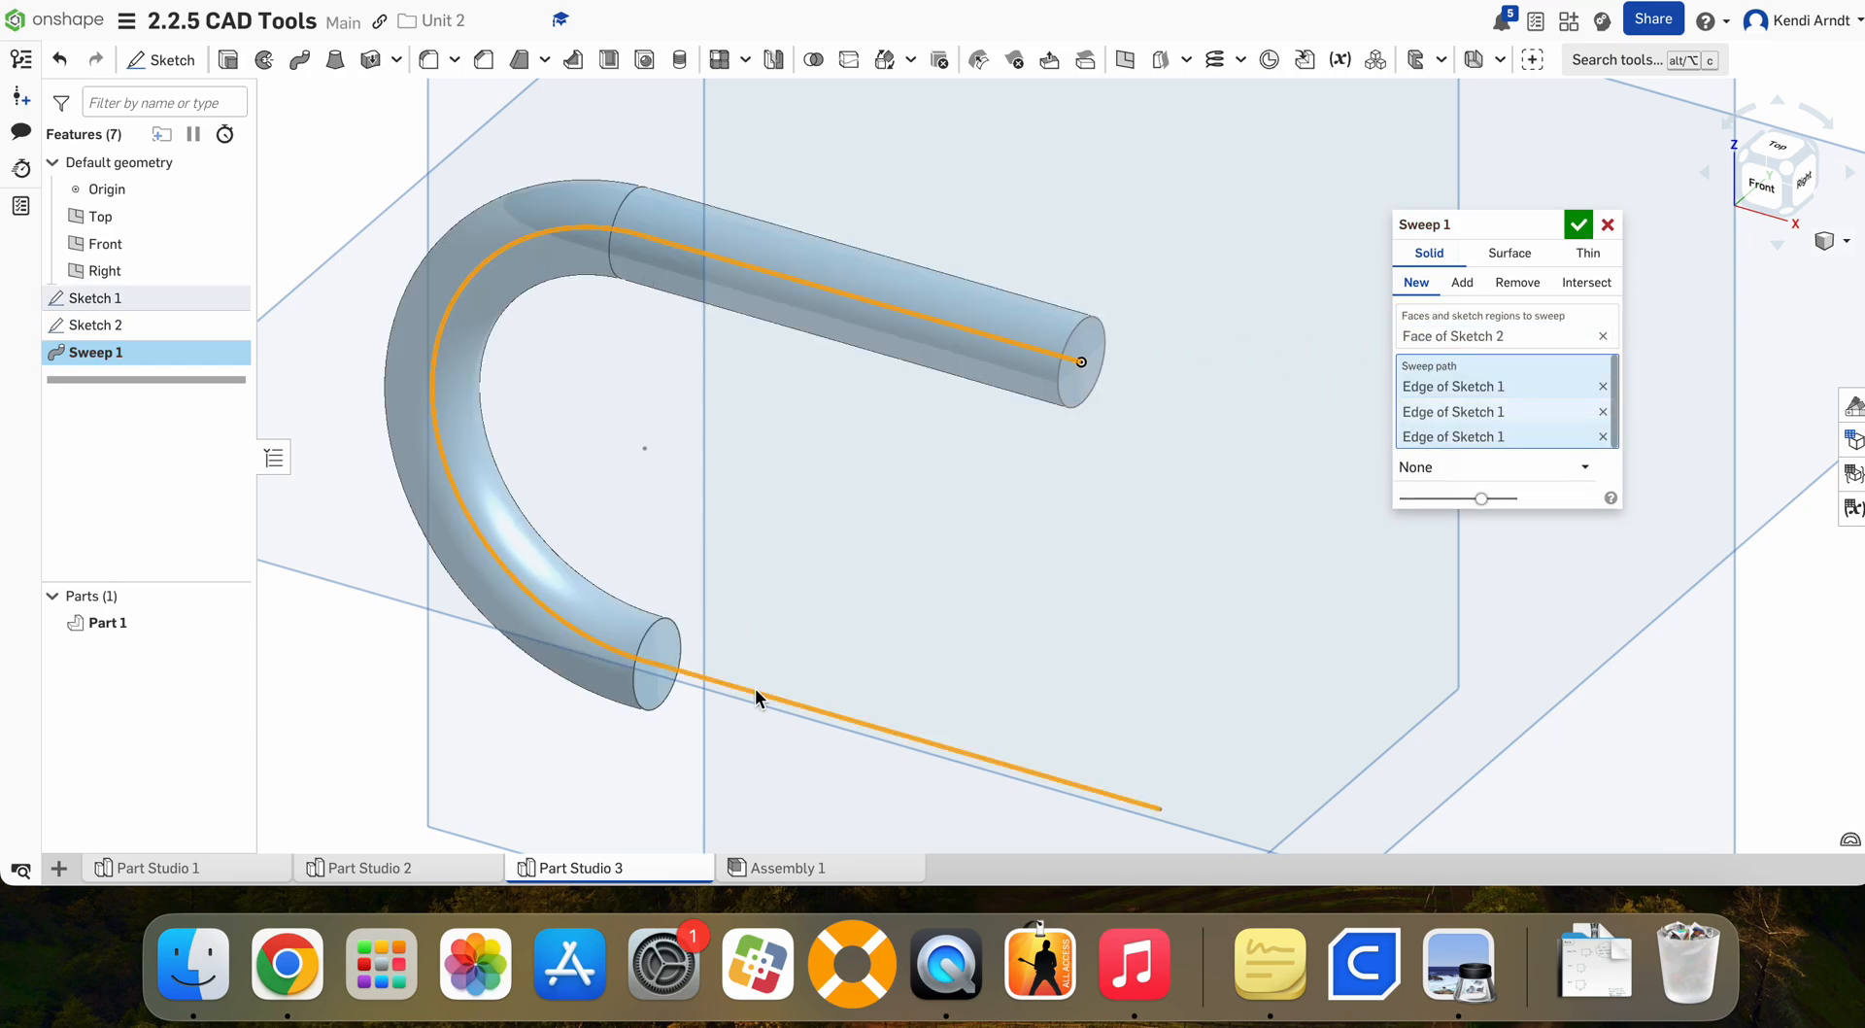
click(1578, 224)
Step: Start a Shell on the swept pipe with the end faces of both legs as the faces to remove
scroll(1465, 521, up, 2)
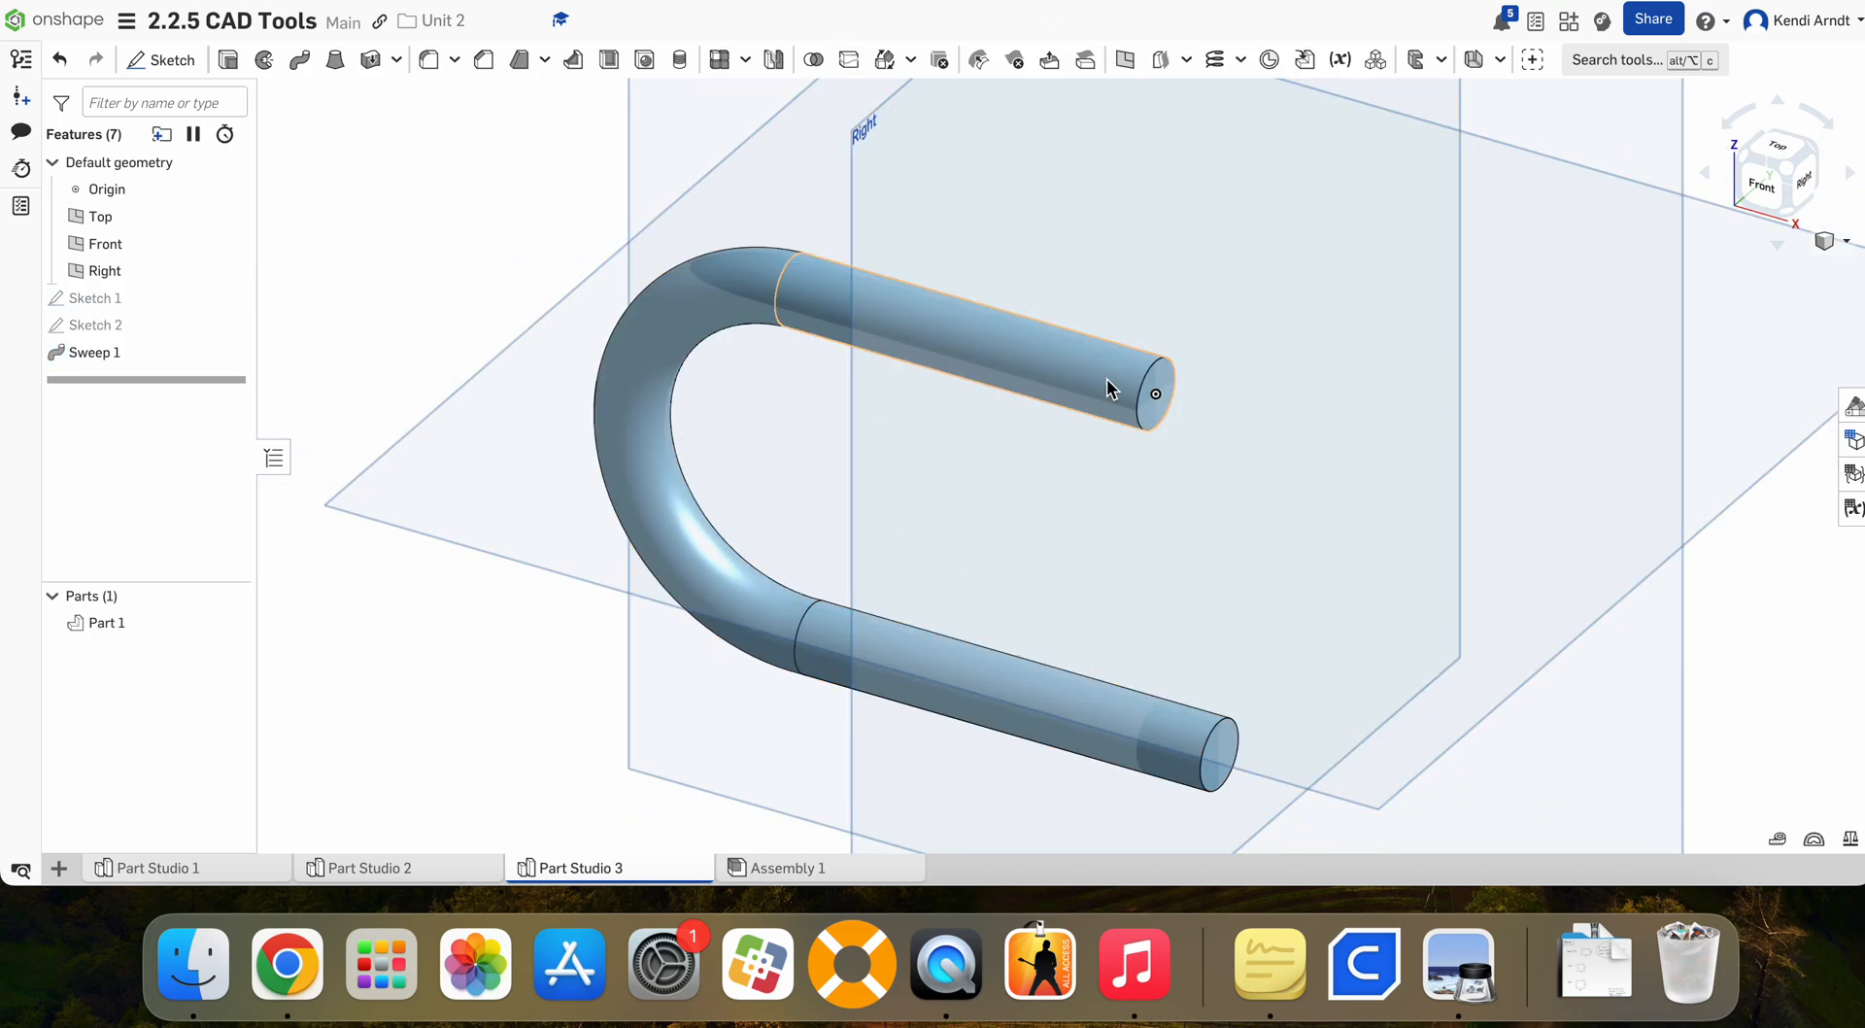
middle_drag(1273, 394, 1224, 349)
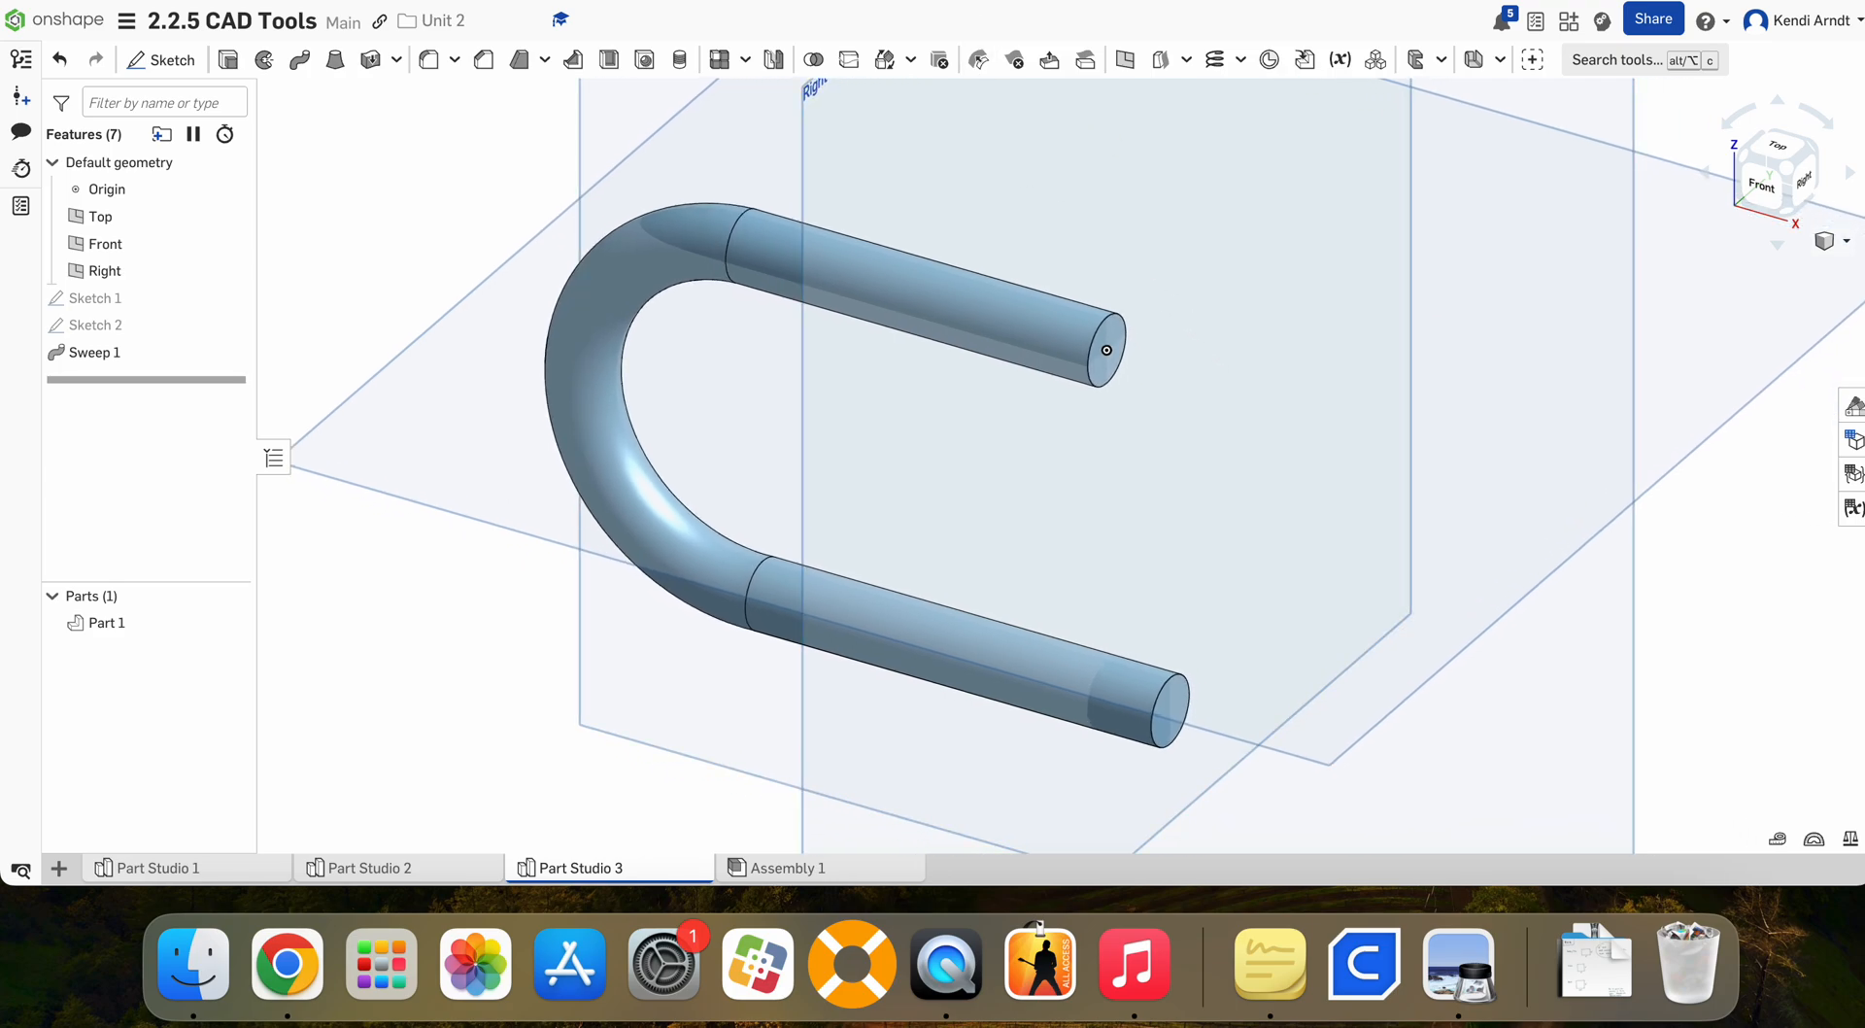
scroll(1134, 335, up, 5)
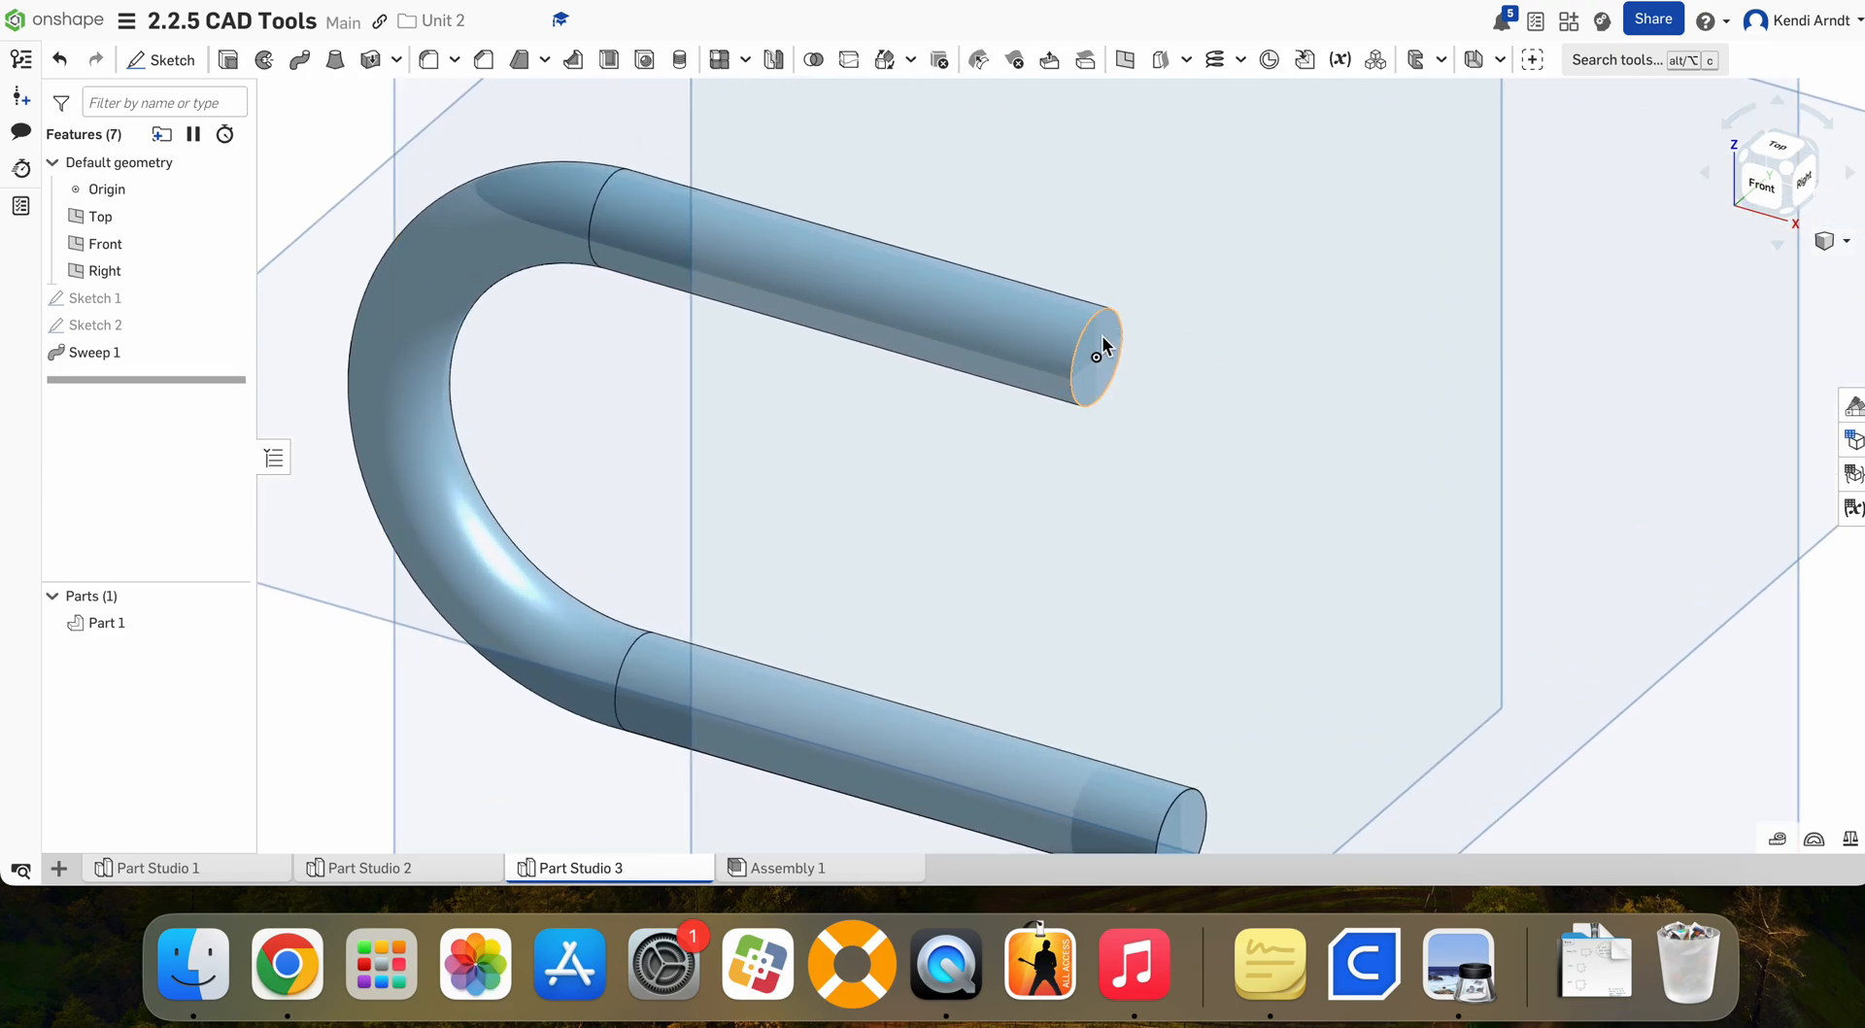
middle_drag(1102, 340, 1088, 232)
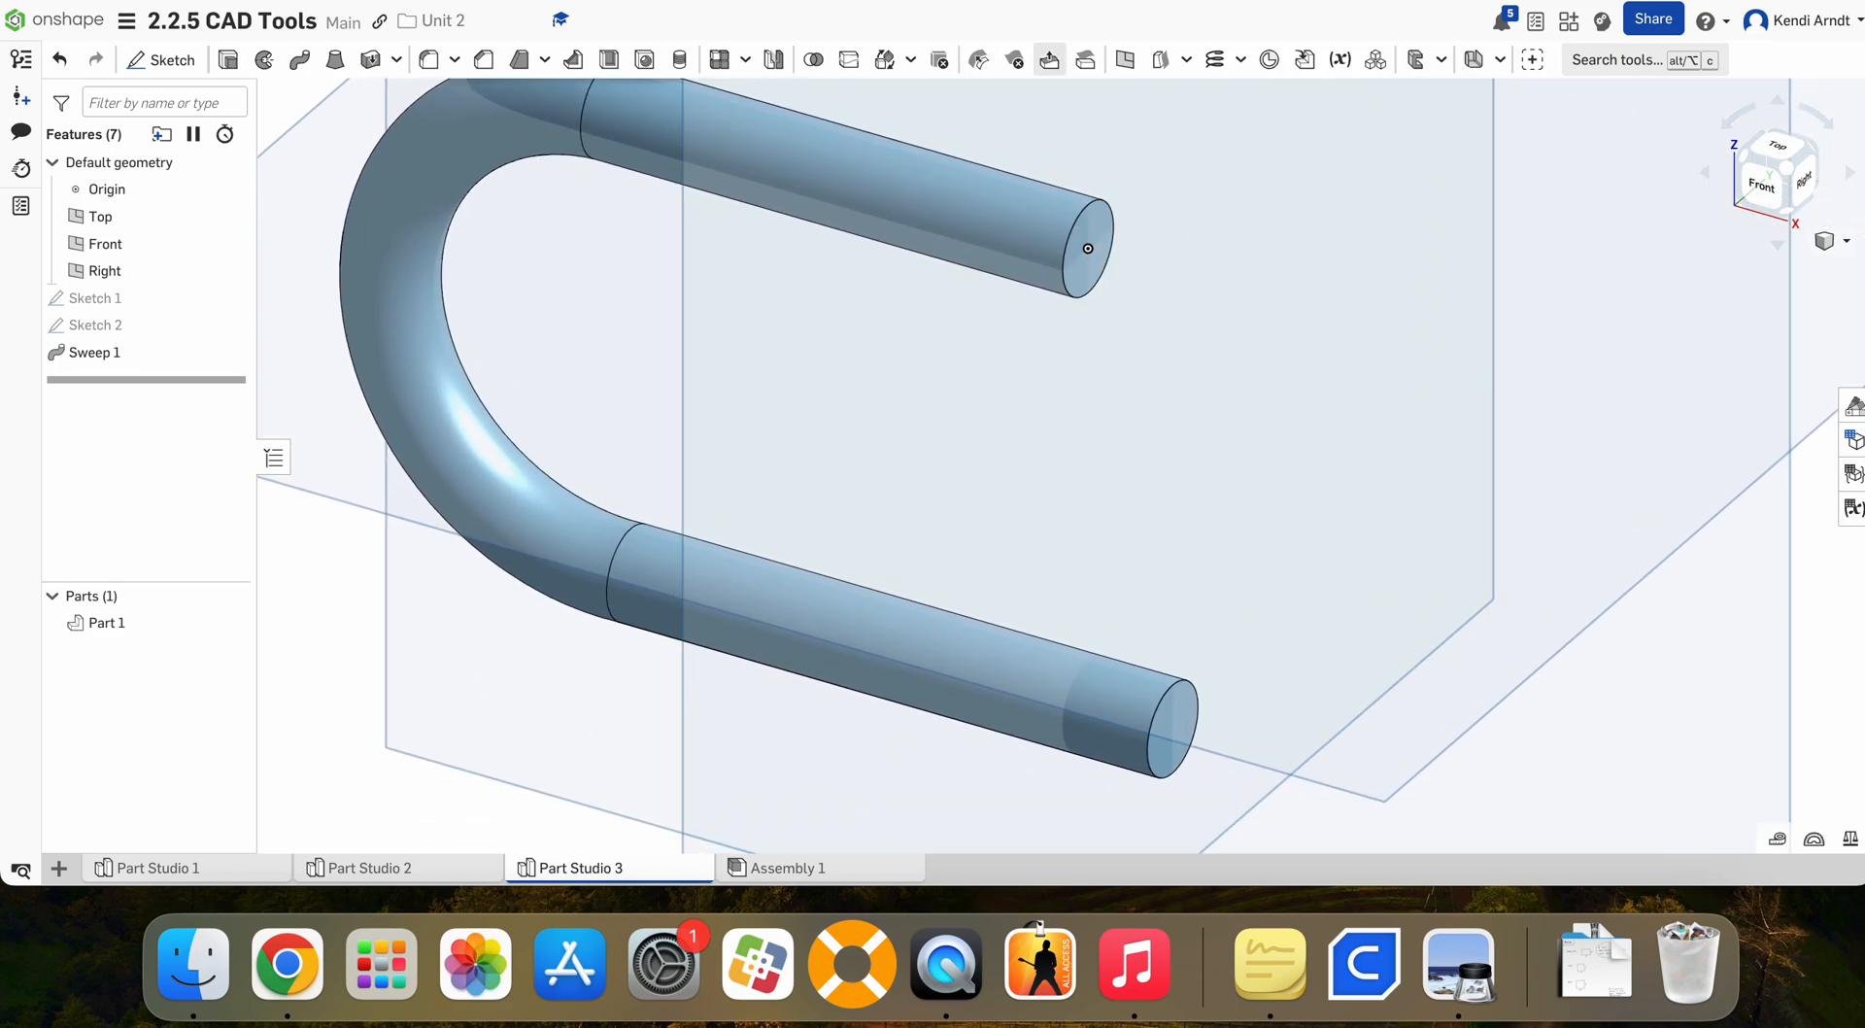
click(880, 2)
click(1099, 219)
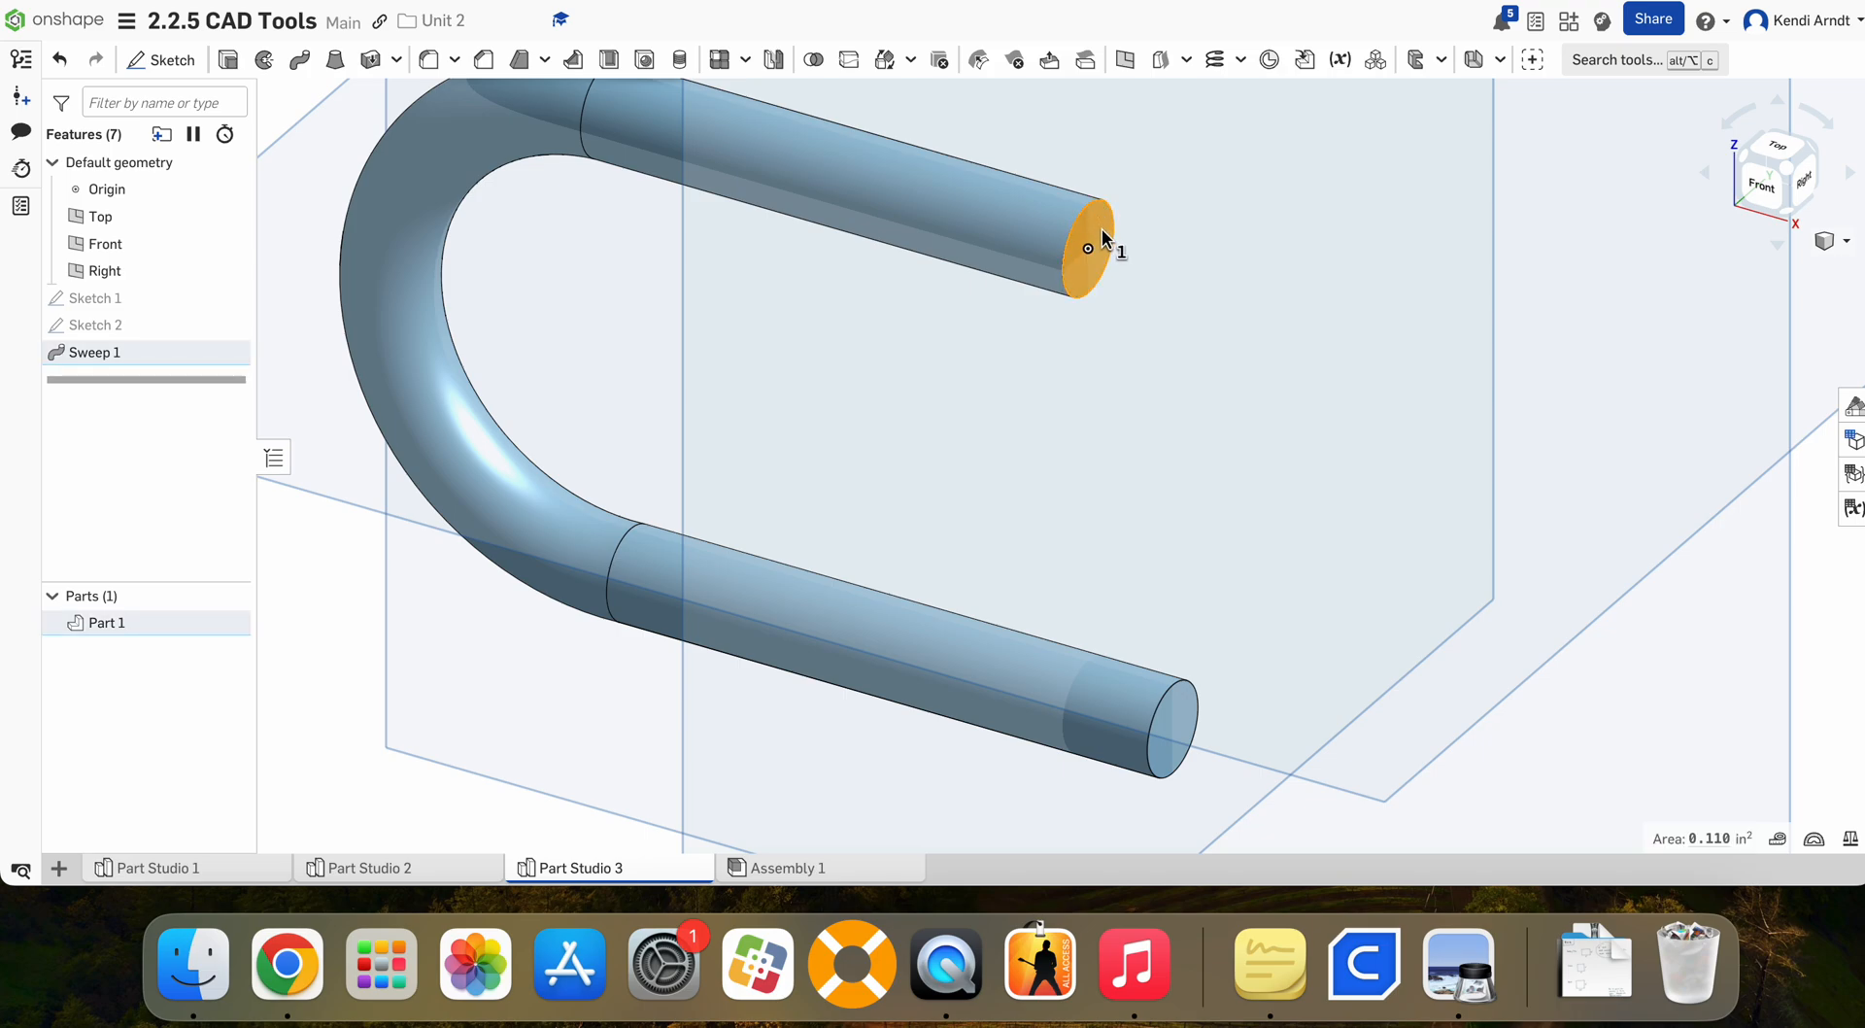
click(1106, 235)
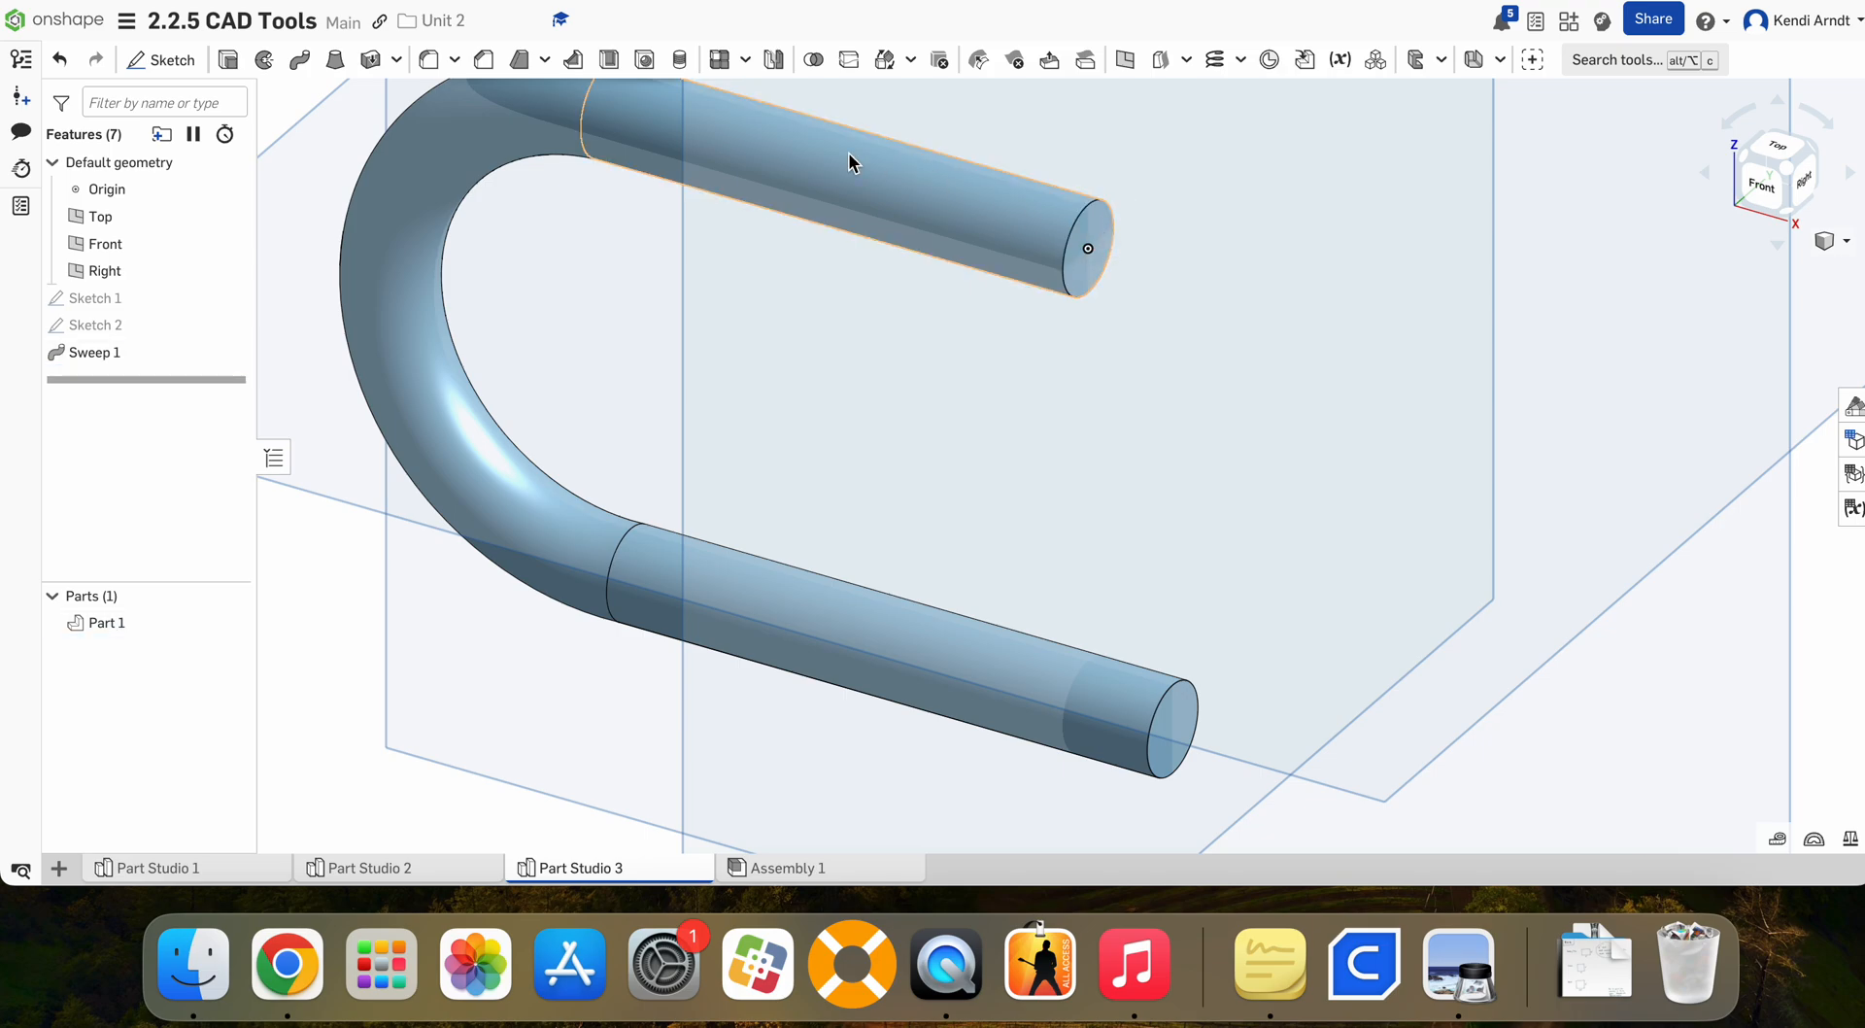
click(609, 61)
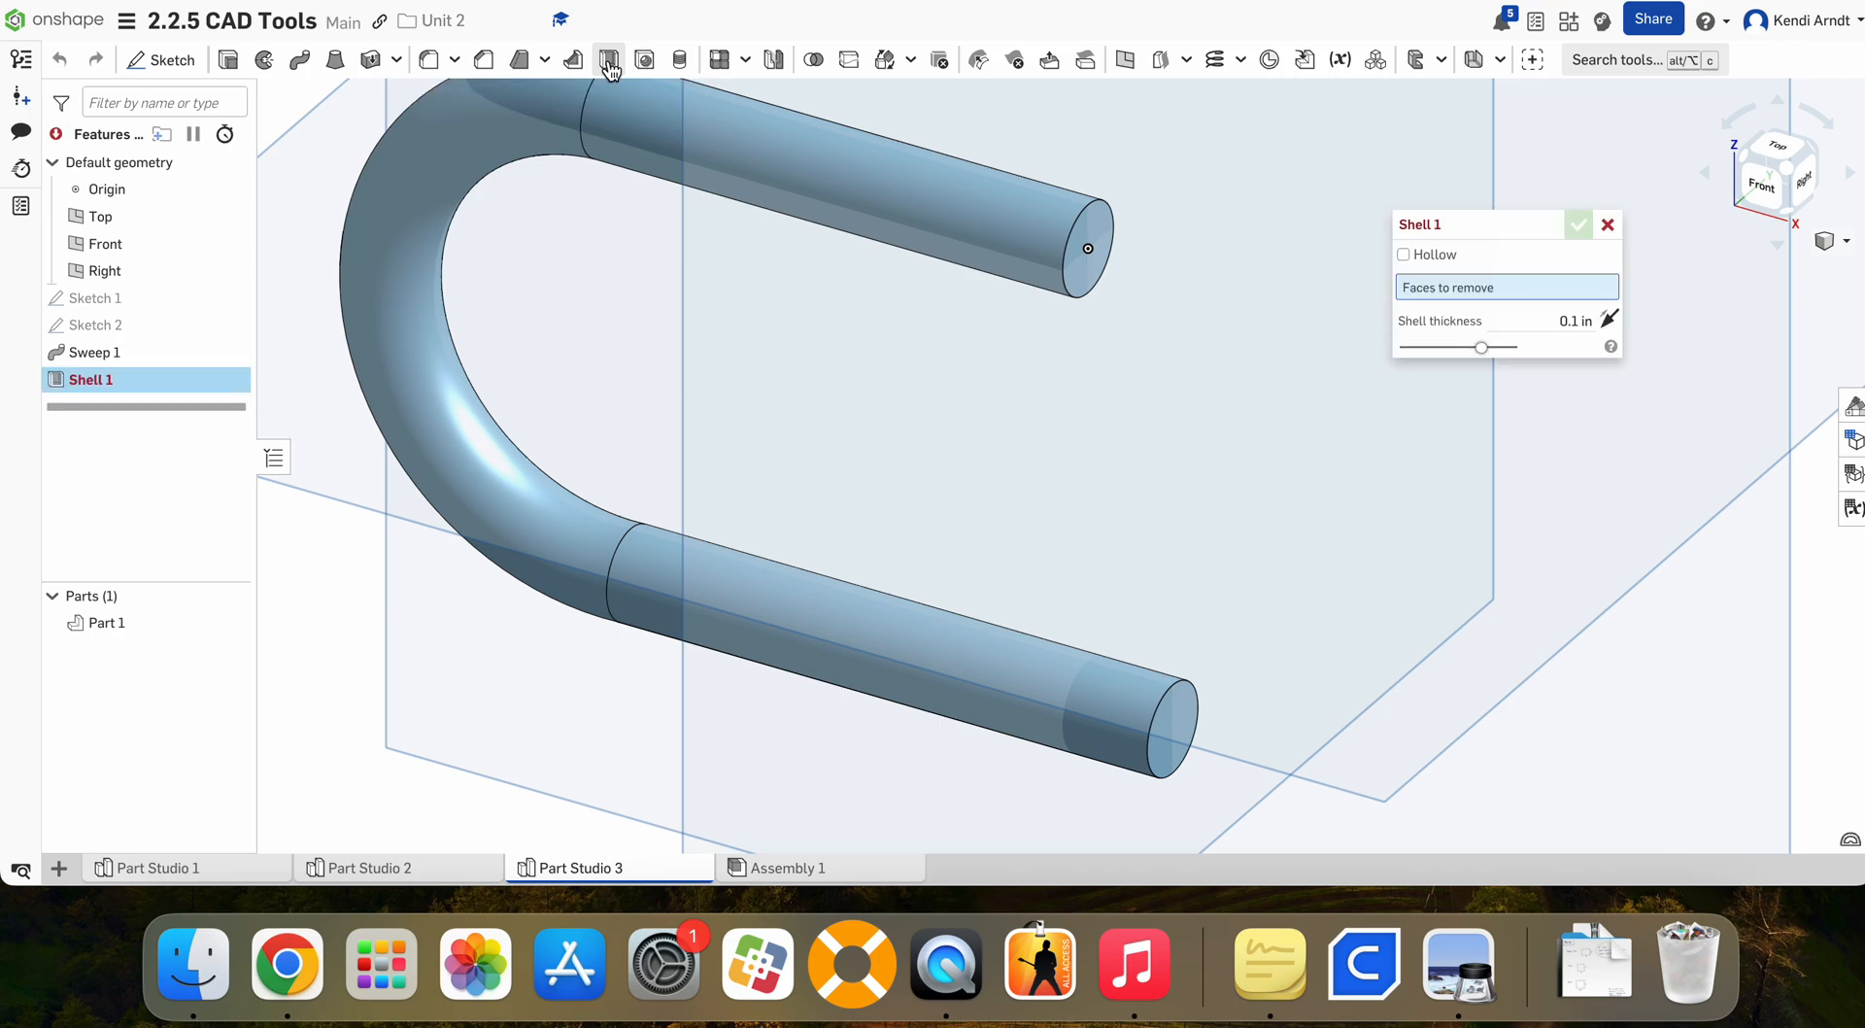
click(1102, 232)
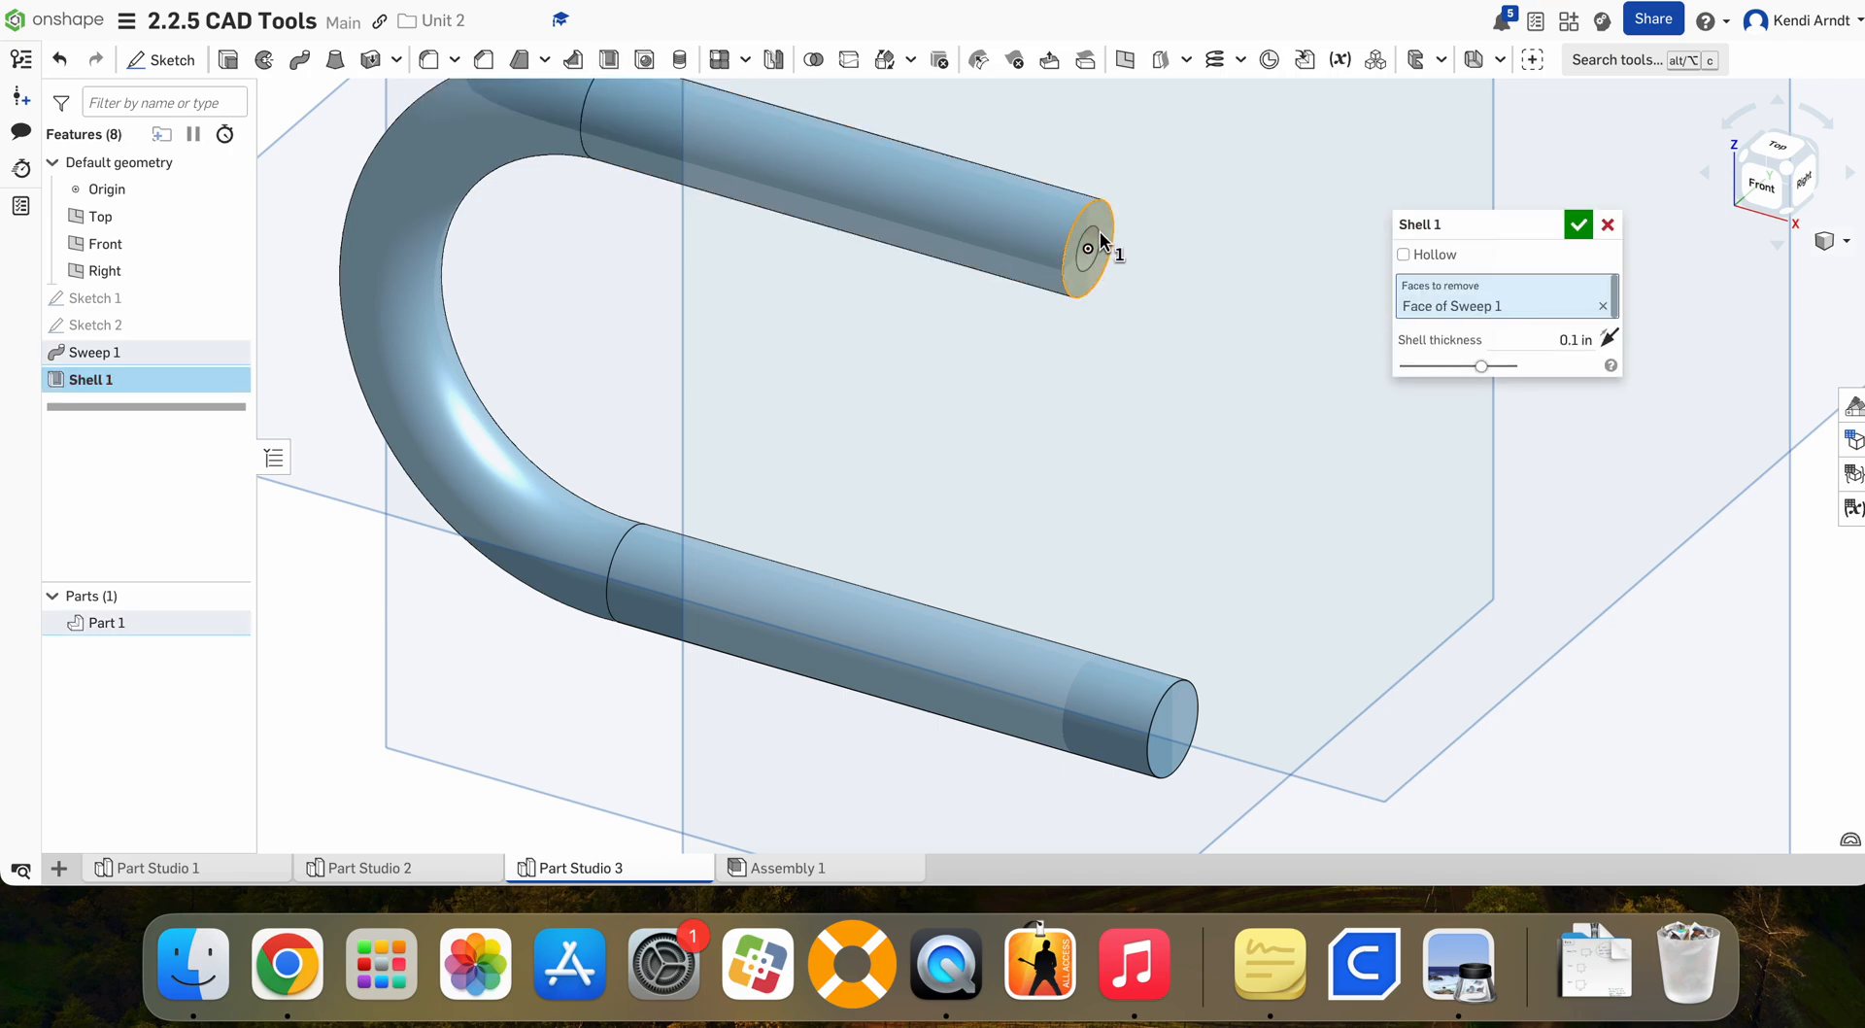
click(1186, 712)
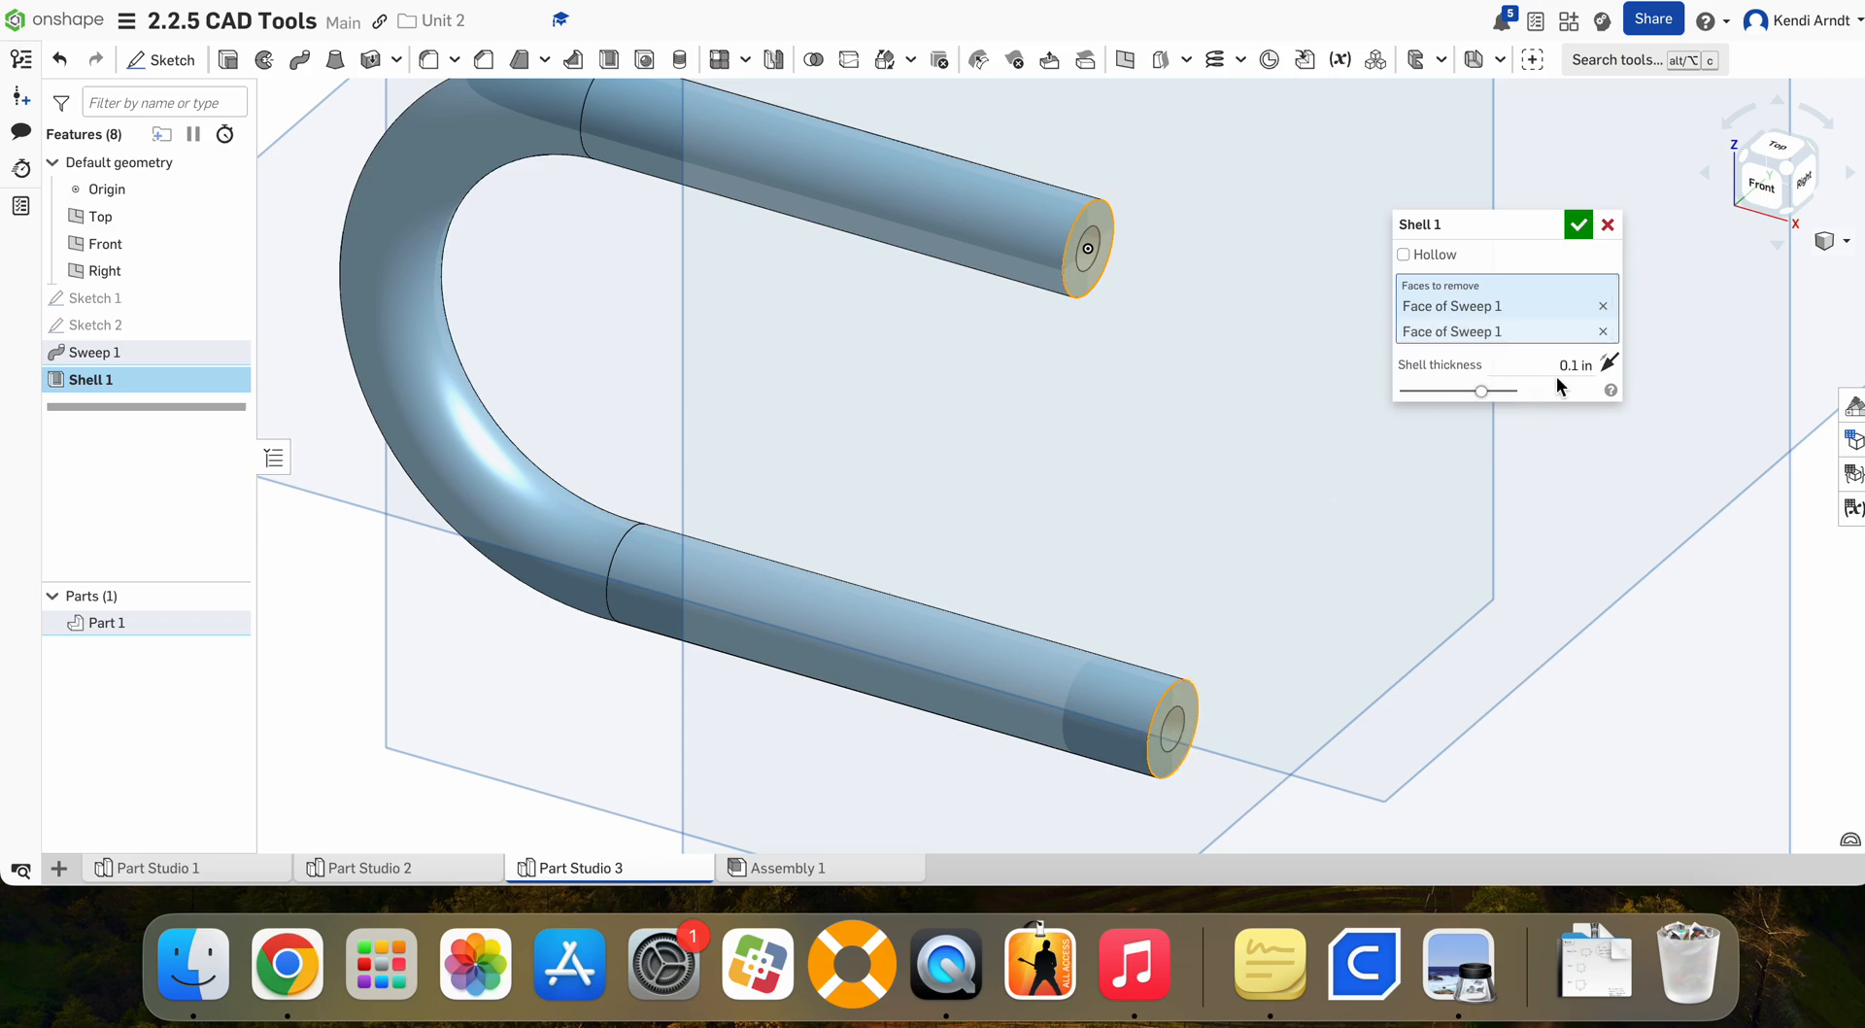
Step: Set the shell thickness to (.375-.27)/2 in and accept the shell
scroll(1292, 374, up, 1)
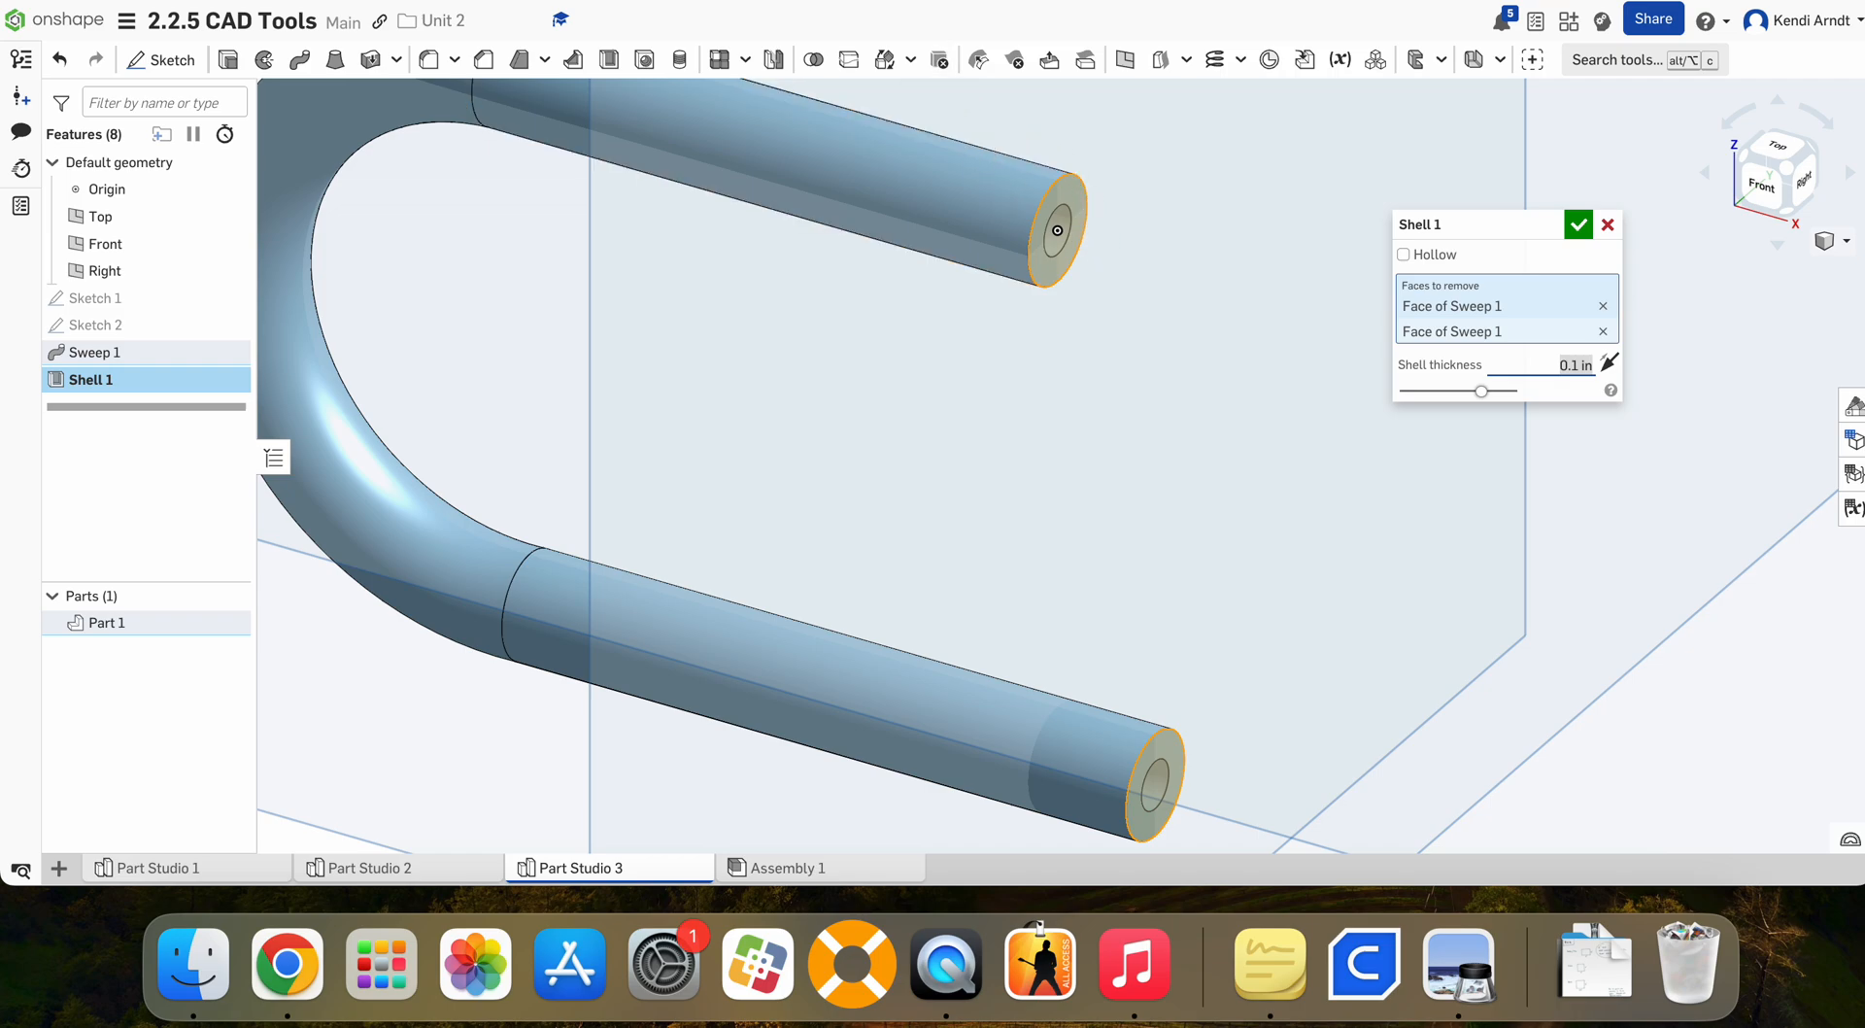
key(BackSpace)
text((.375-.27)/2)
key(Return)
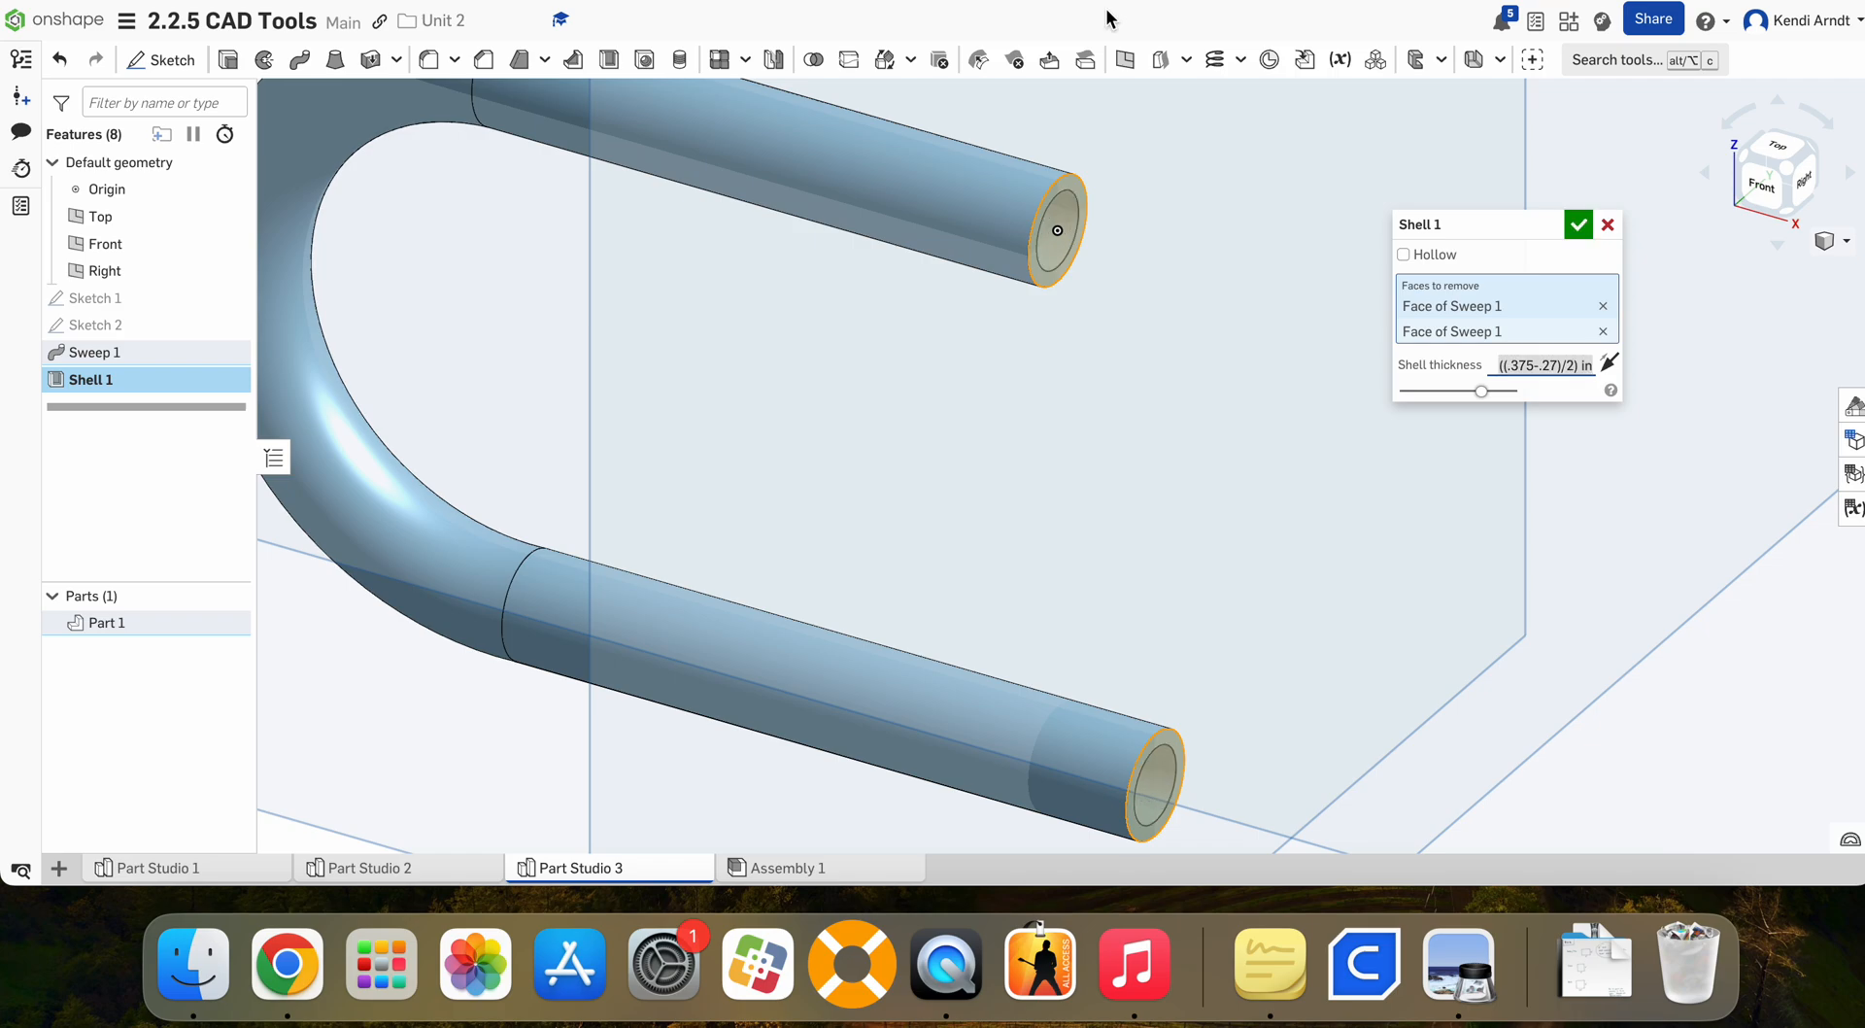
click(1578, 225)
Step: Check the pipe's interior with a section view on the Right plane, moving the cut to about -2.29 in and 0.6 in, and discard it
right_drag(1395, 490, 1305, 462)
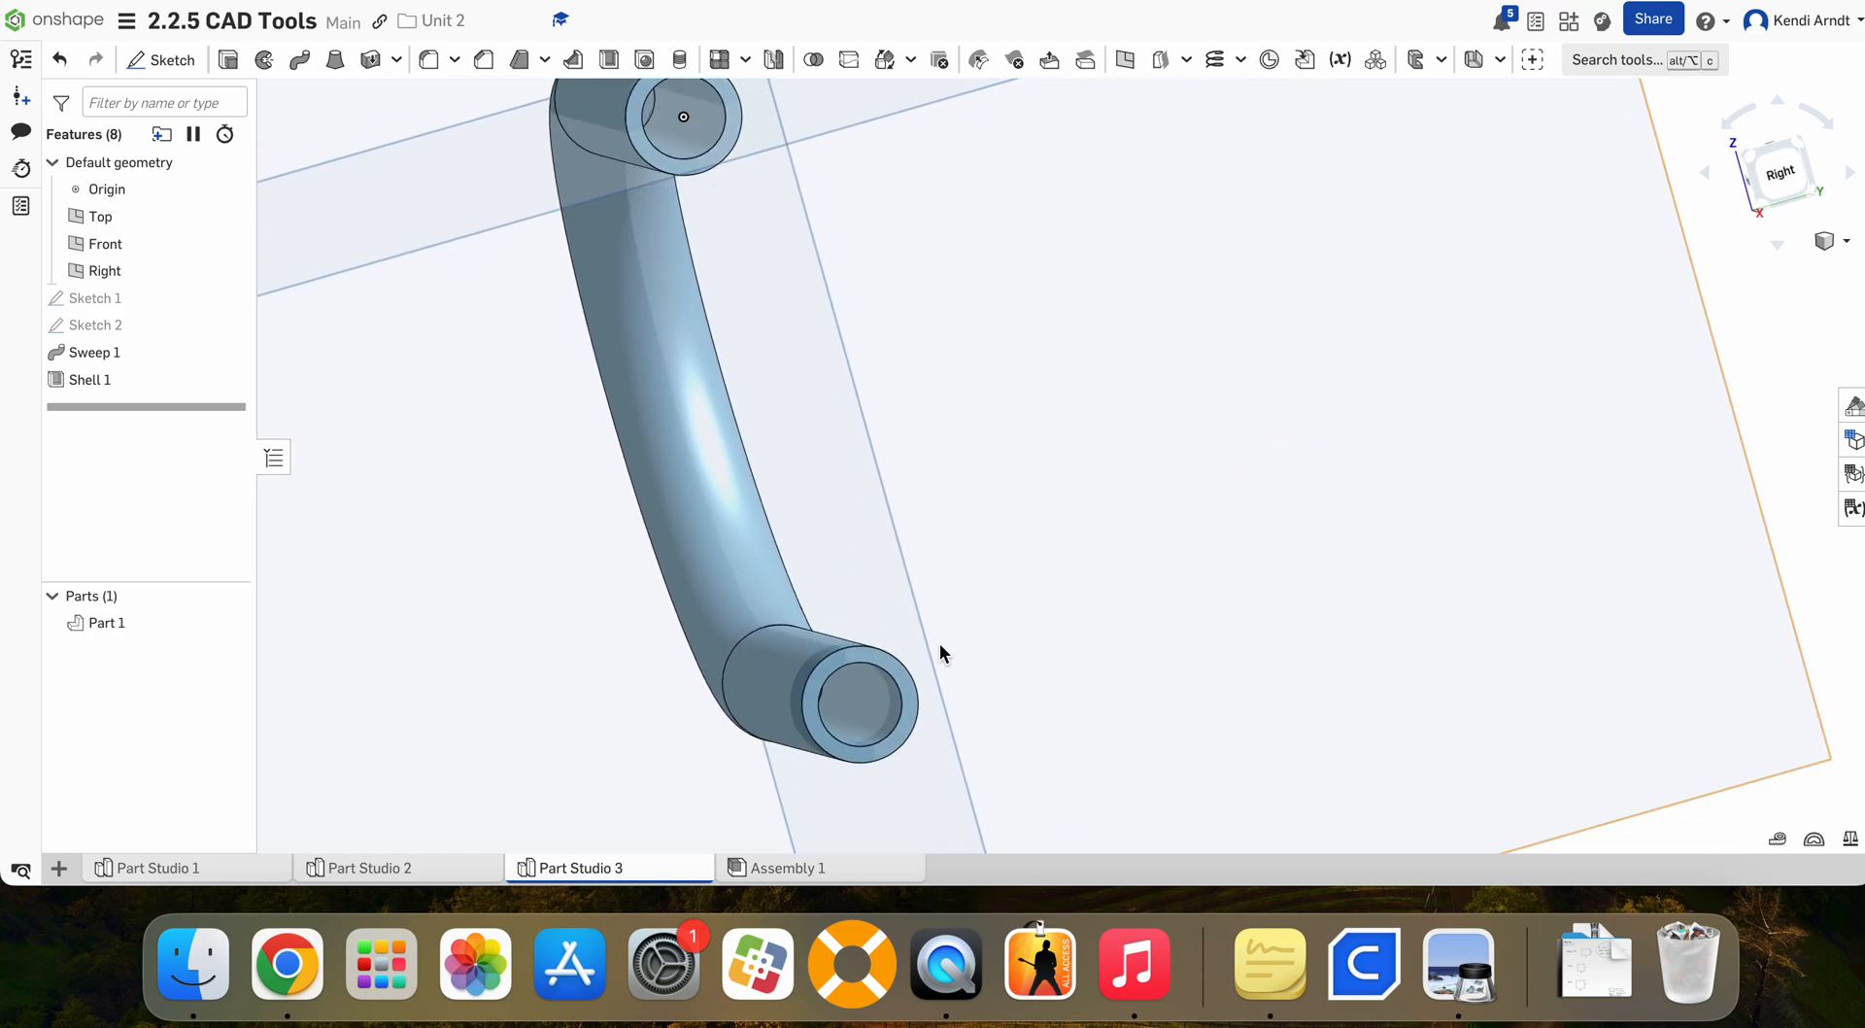
right_drag(938, 641, 1690, 218)
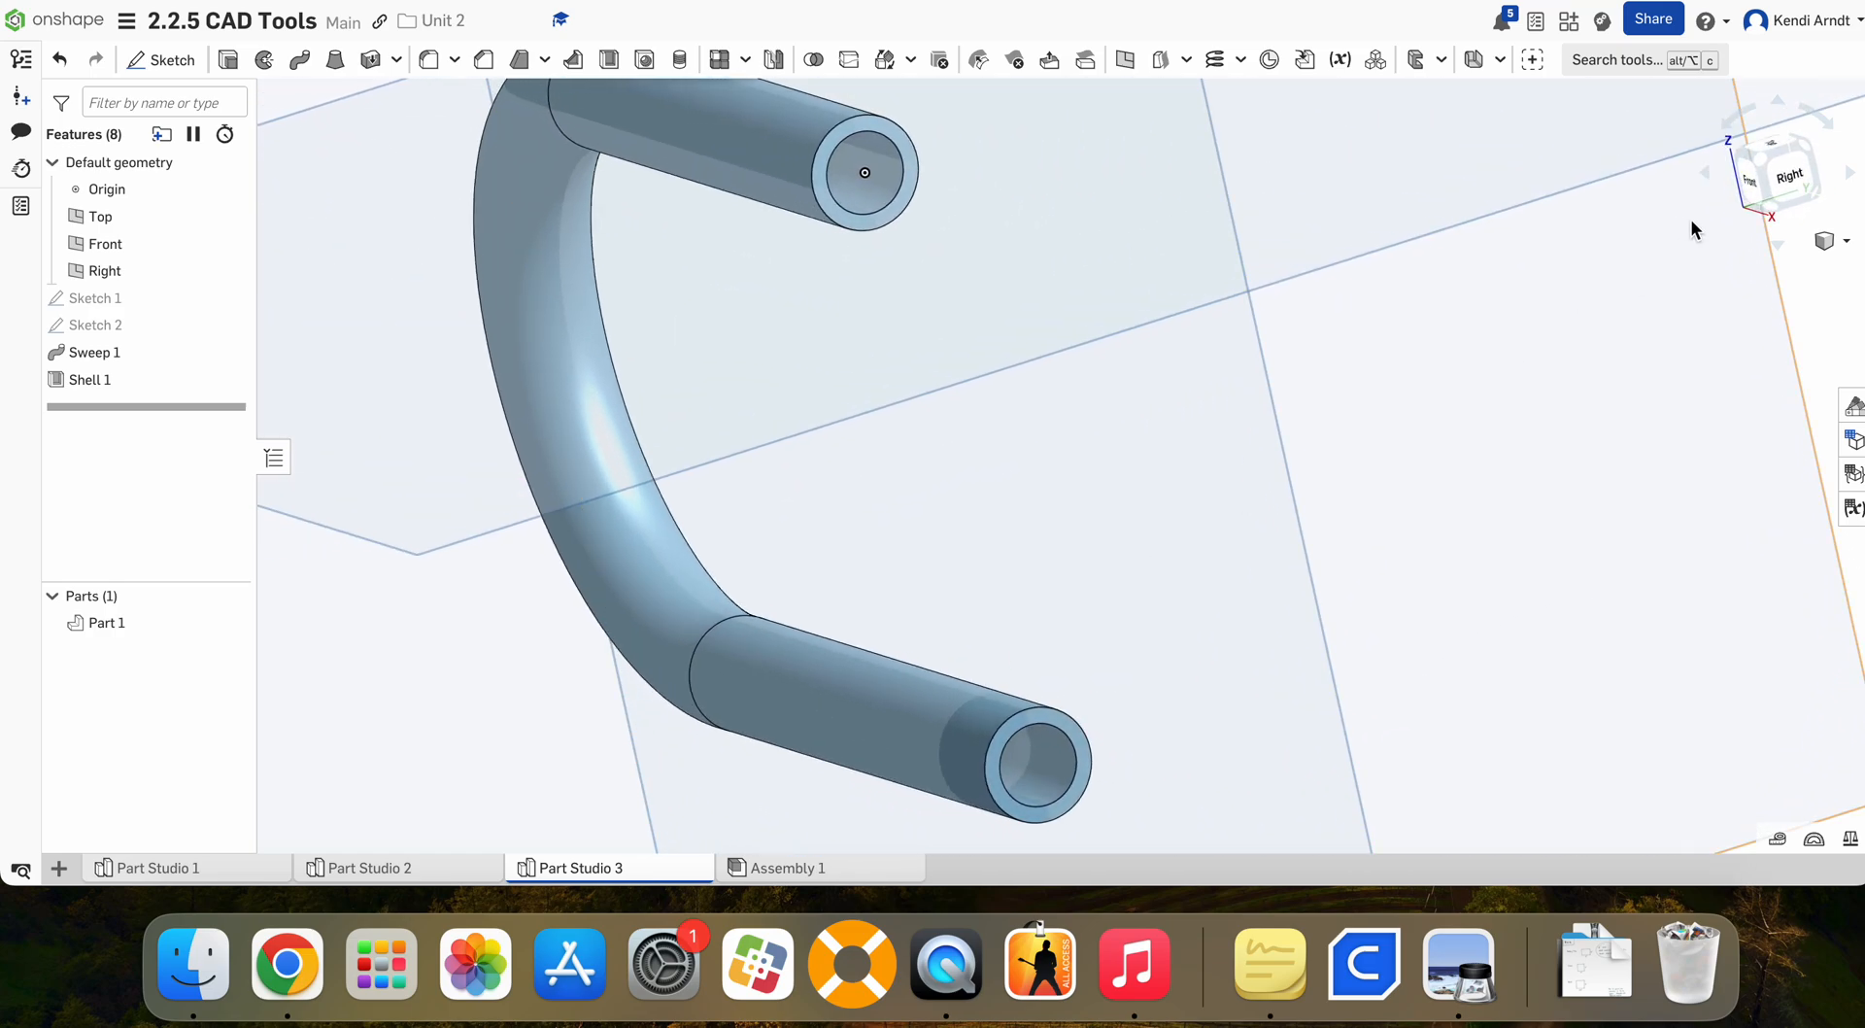
click(1756, 160)
scroll(1065, 534, up, 5)
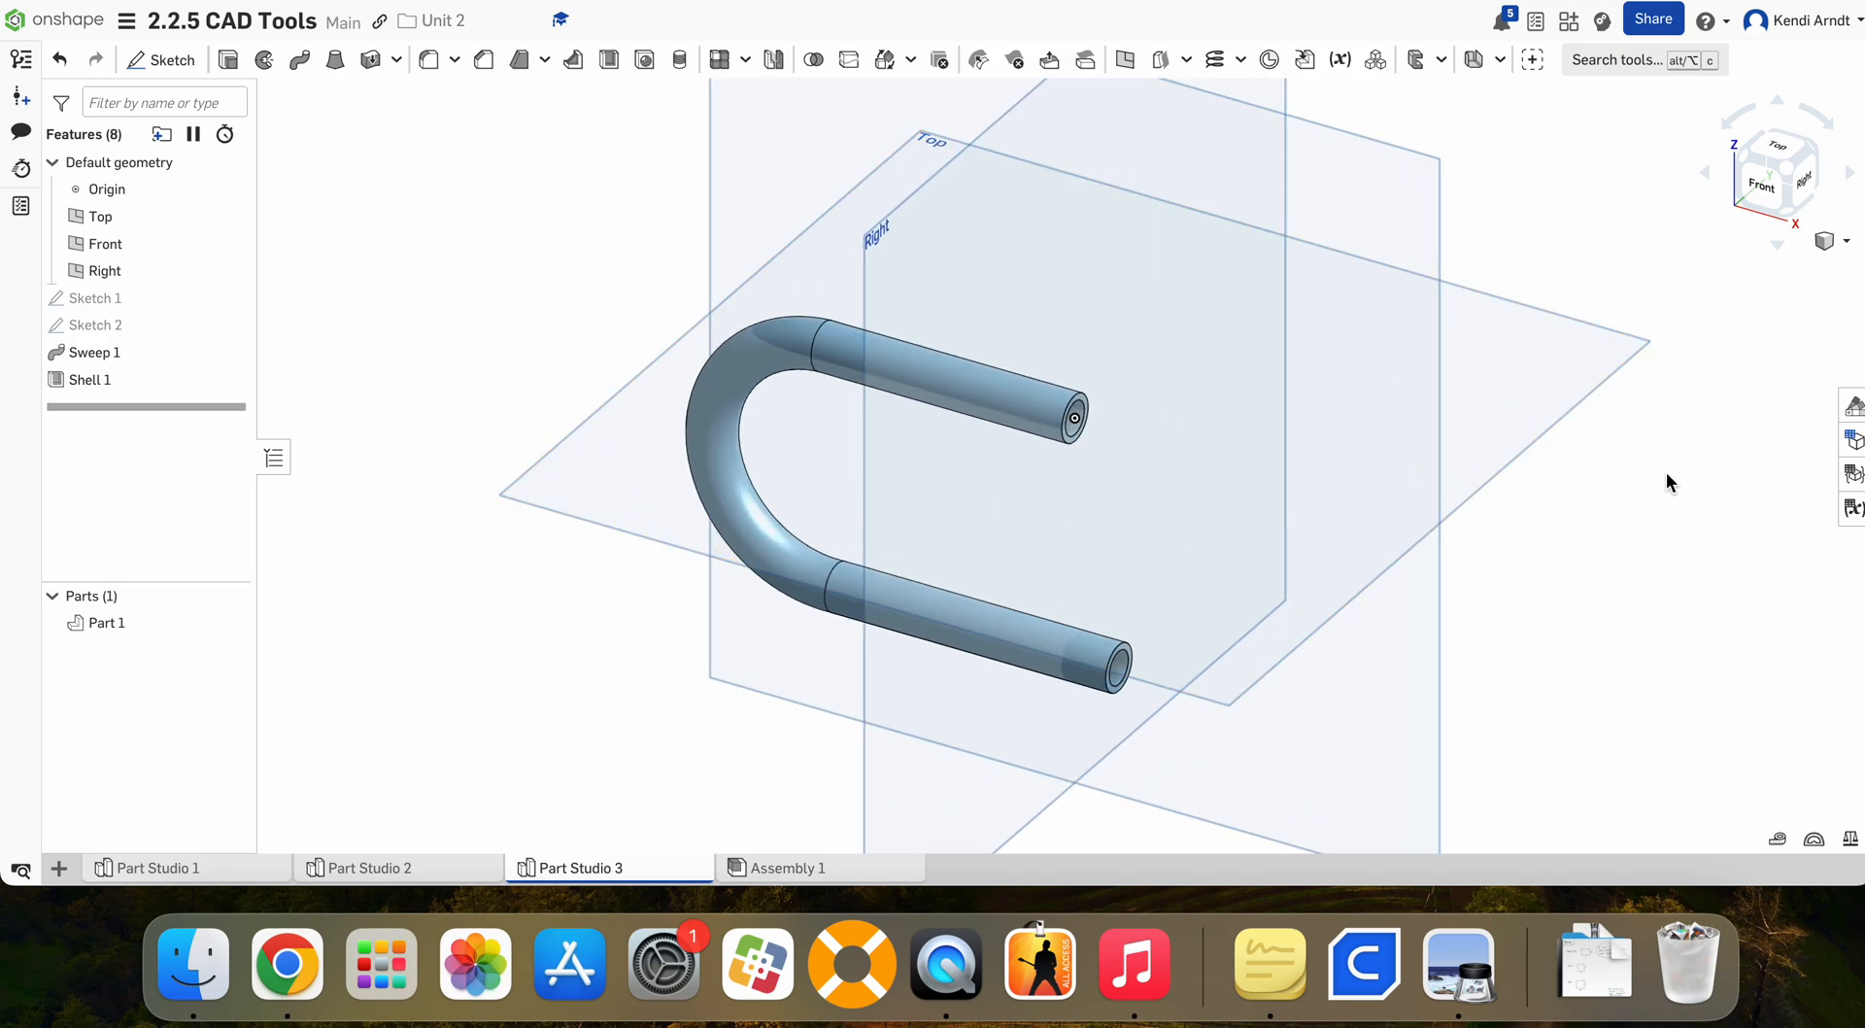
click(1843, 243)
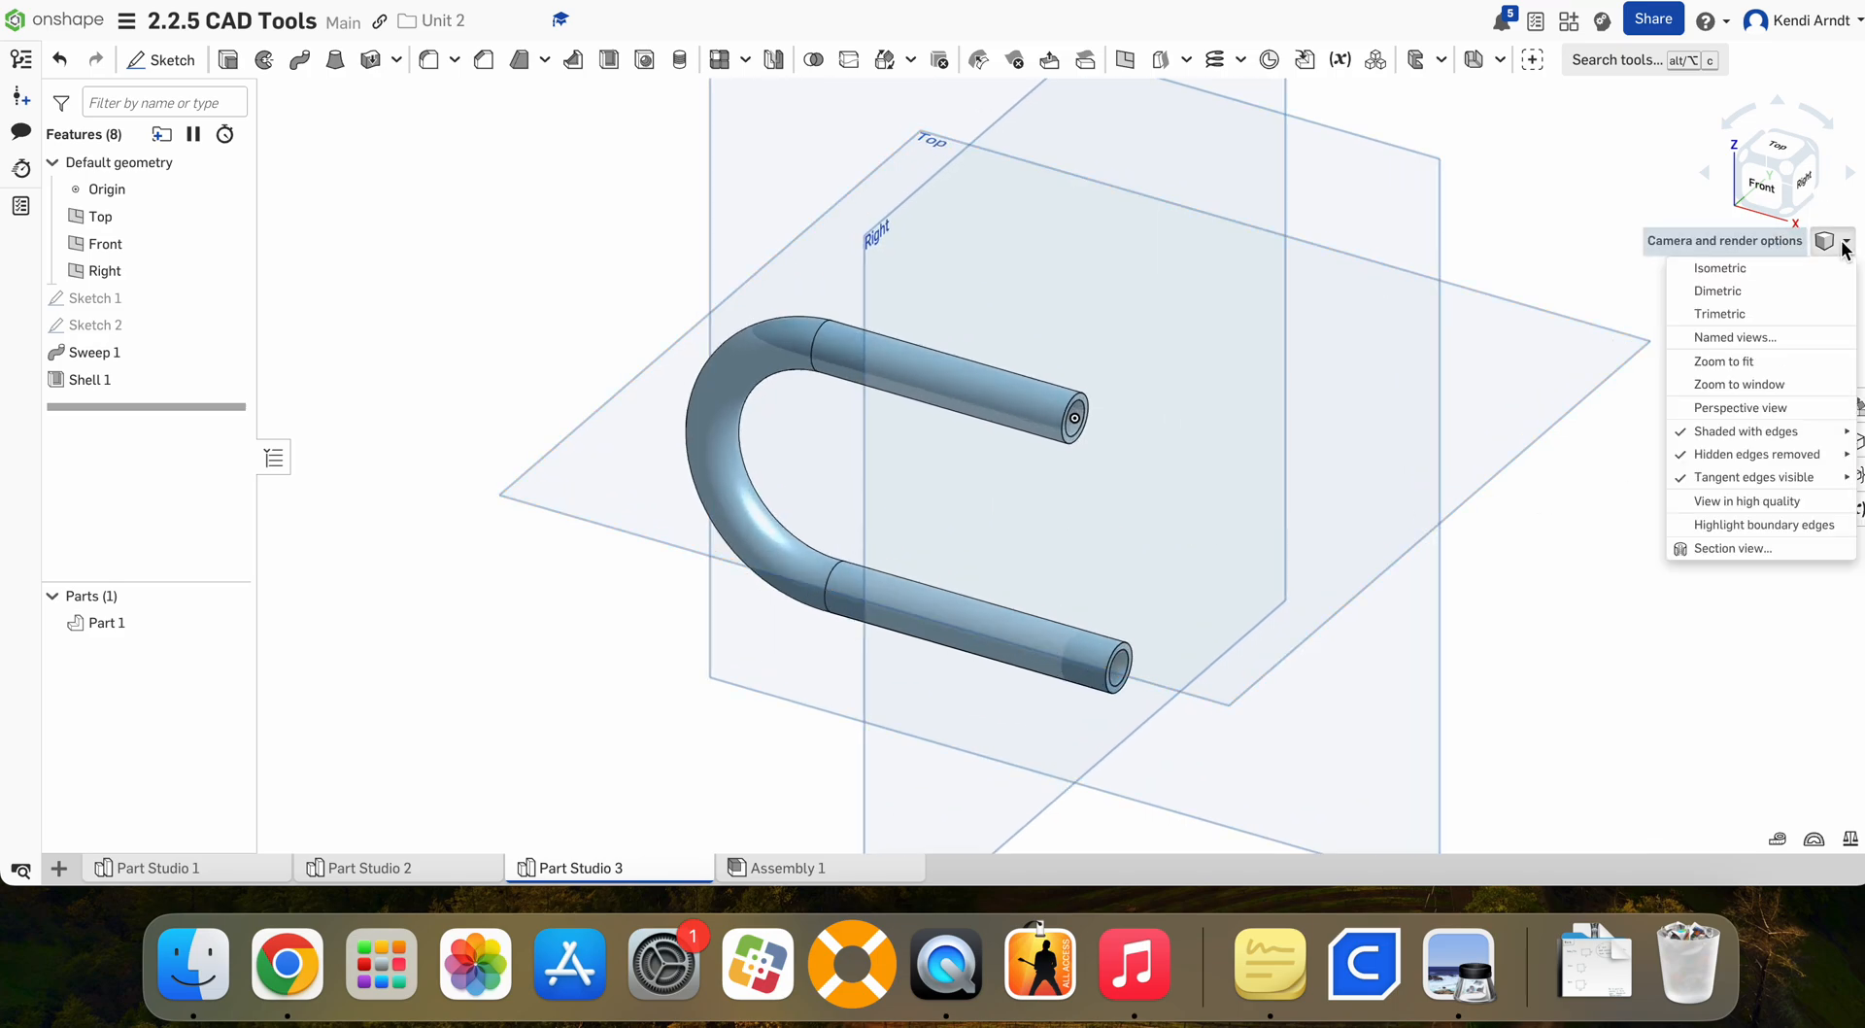
click(1727, 550)
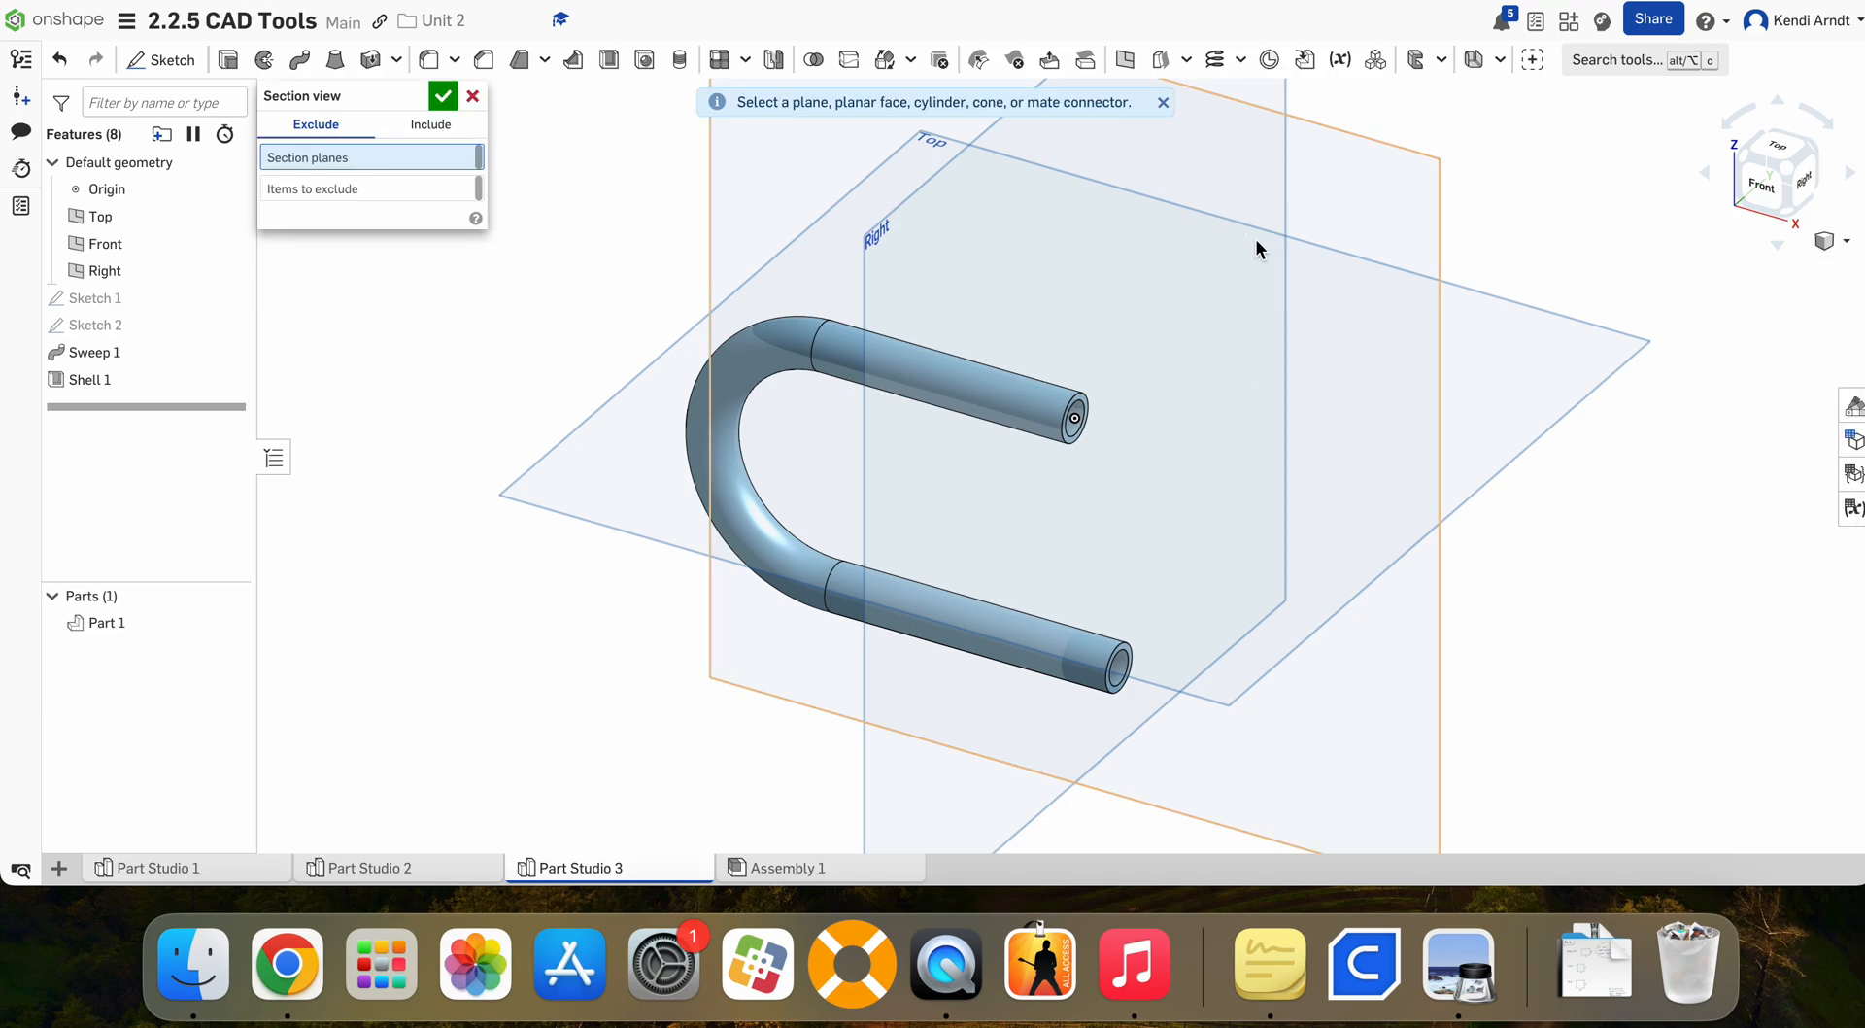
click(1210, 115)
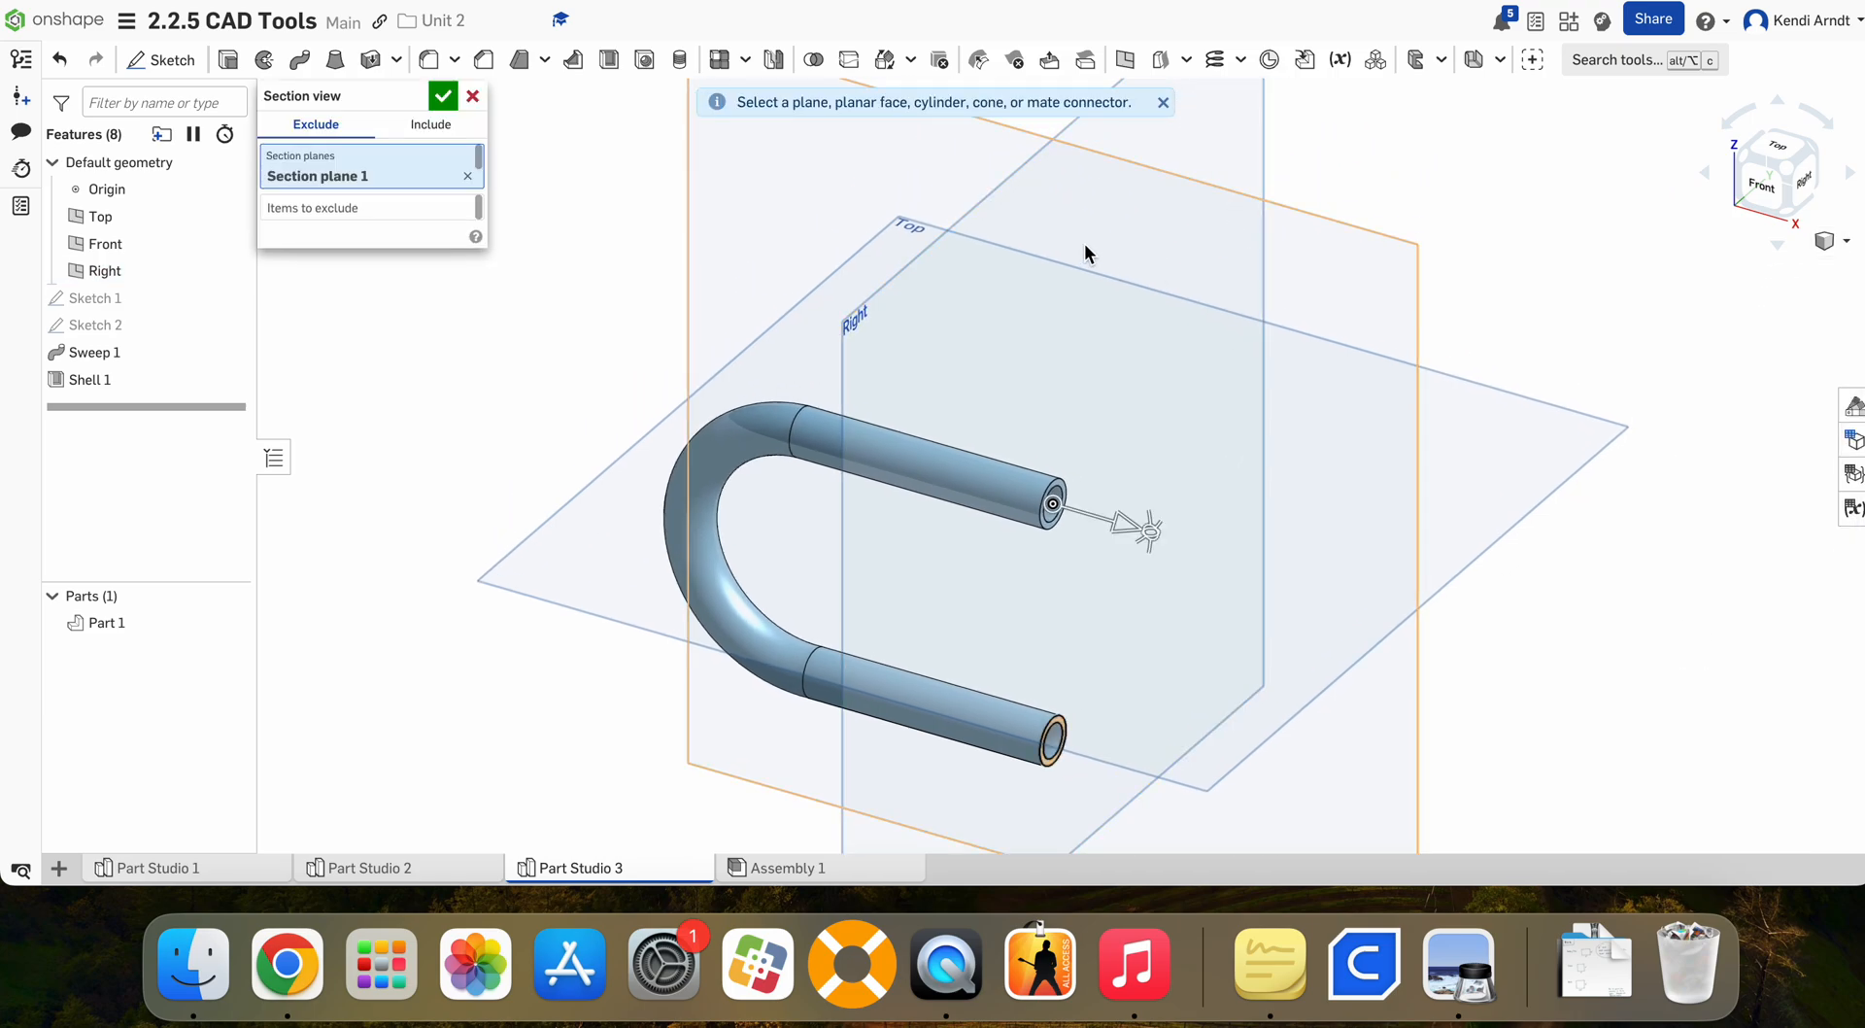
drag(1134, 528, 848, 500)
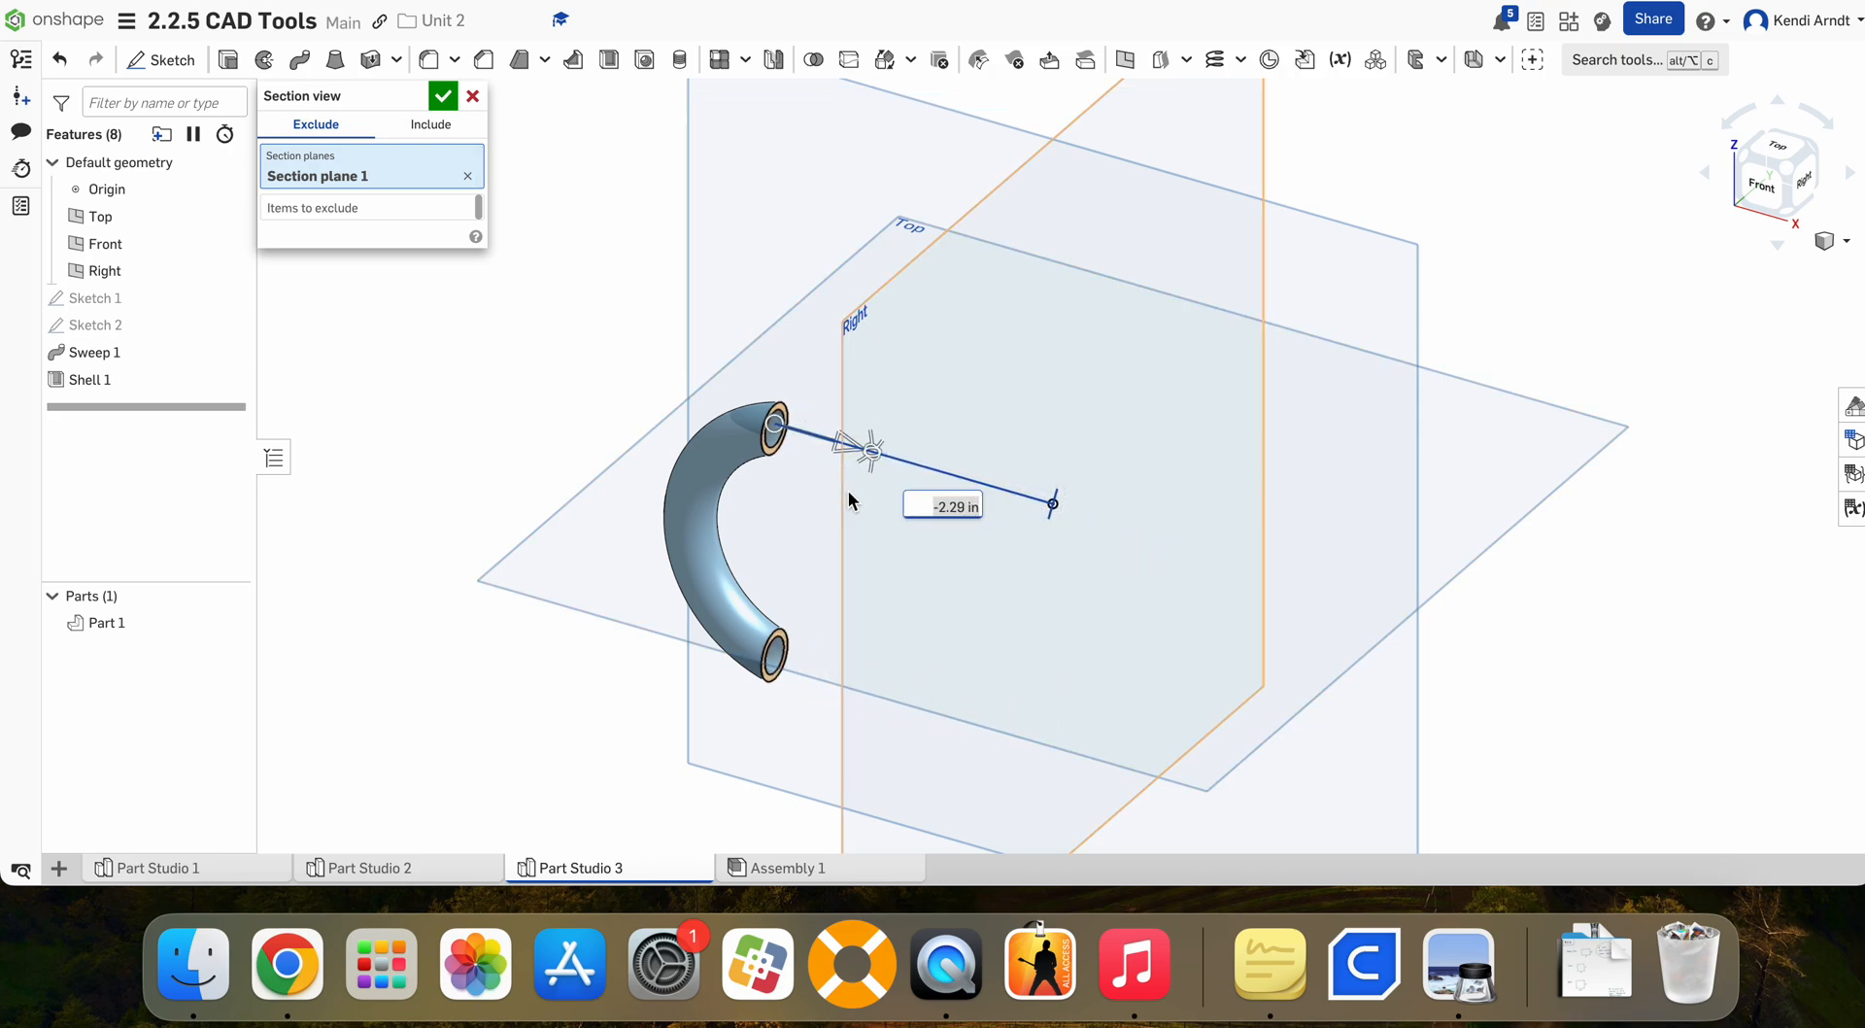
mouse_move(849, 493)
right_down()
mouse_move(745, 499)
mouse_move(847, 464)
right_up()
drag(841, 442, 1133, 568)
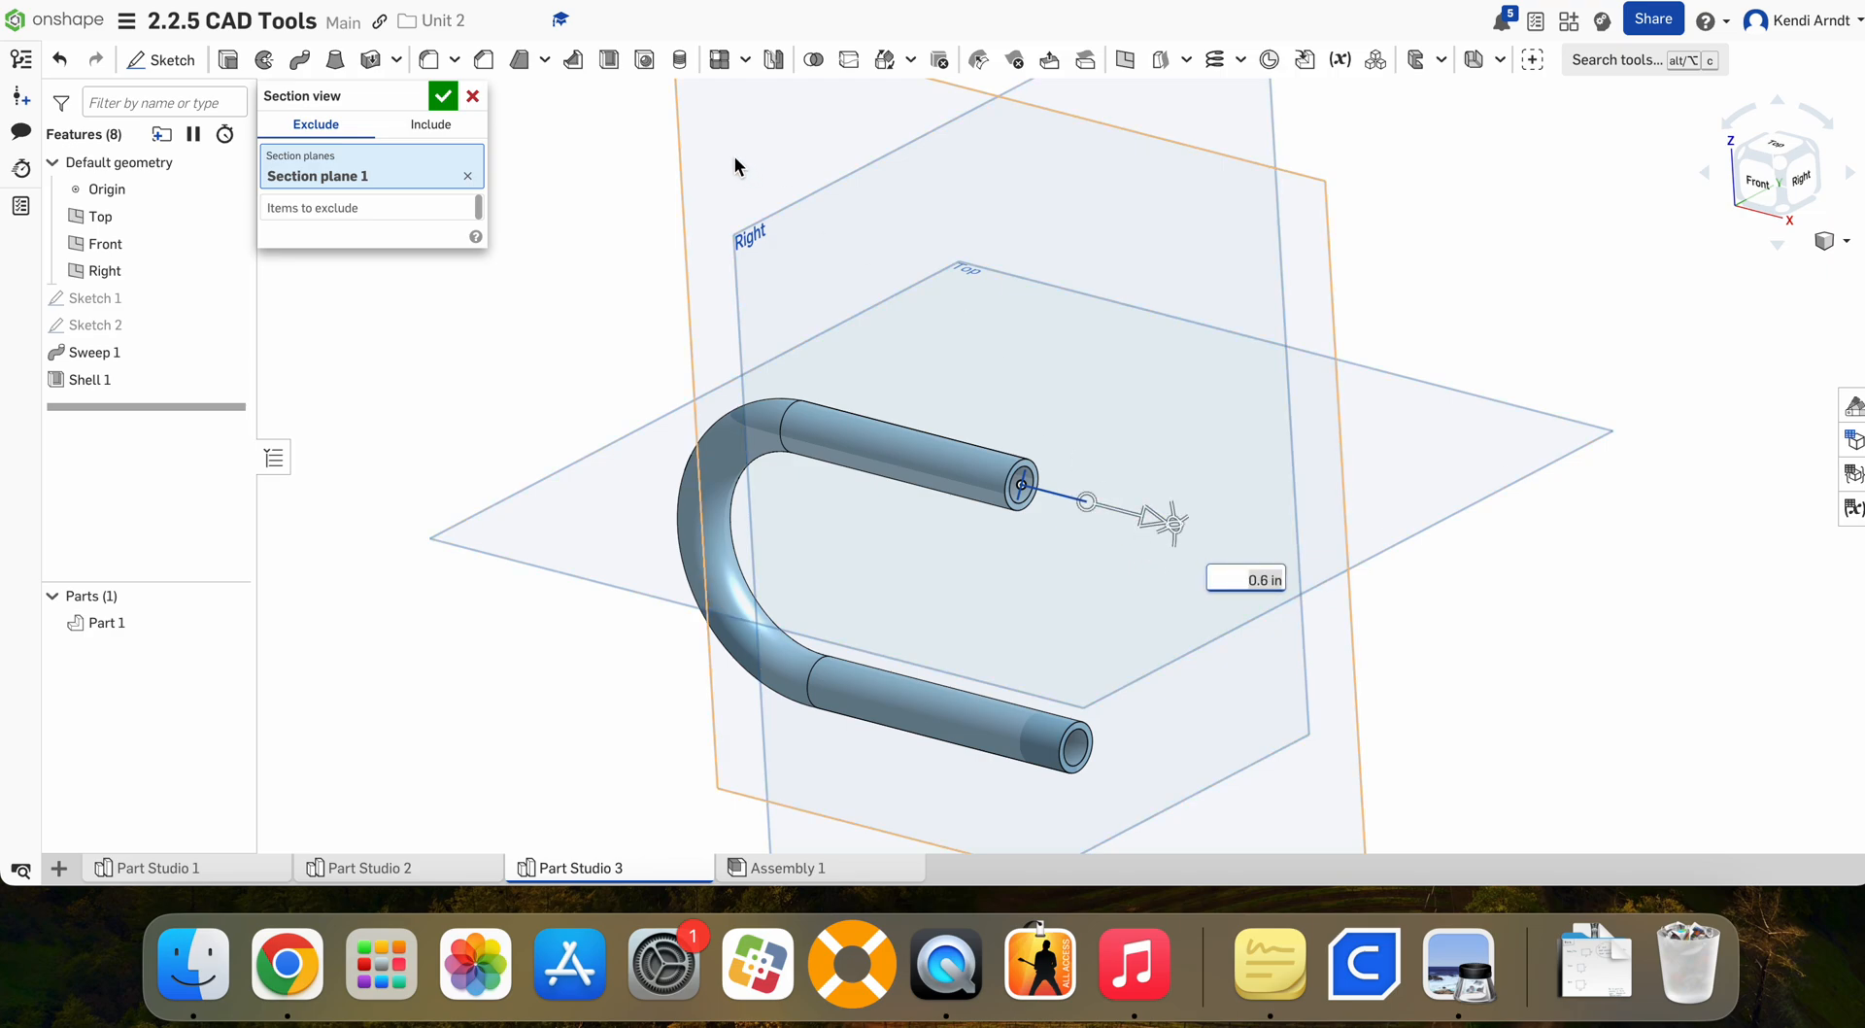
click(472, 96)
right_drag(1462, 333, 1298, 316)
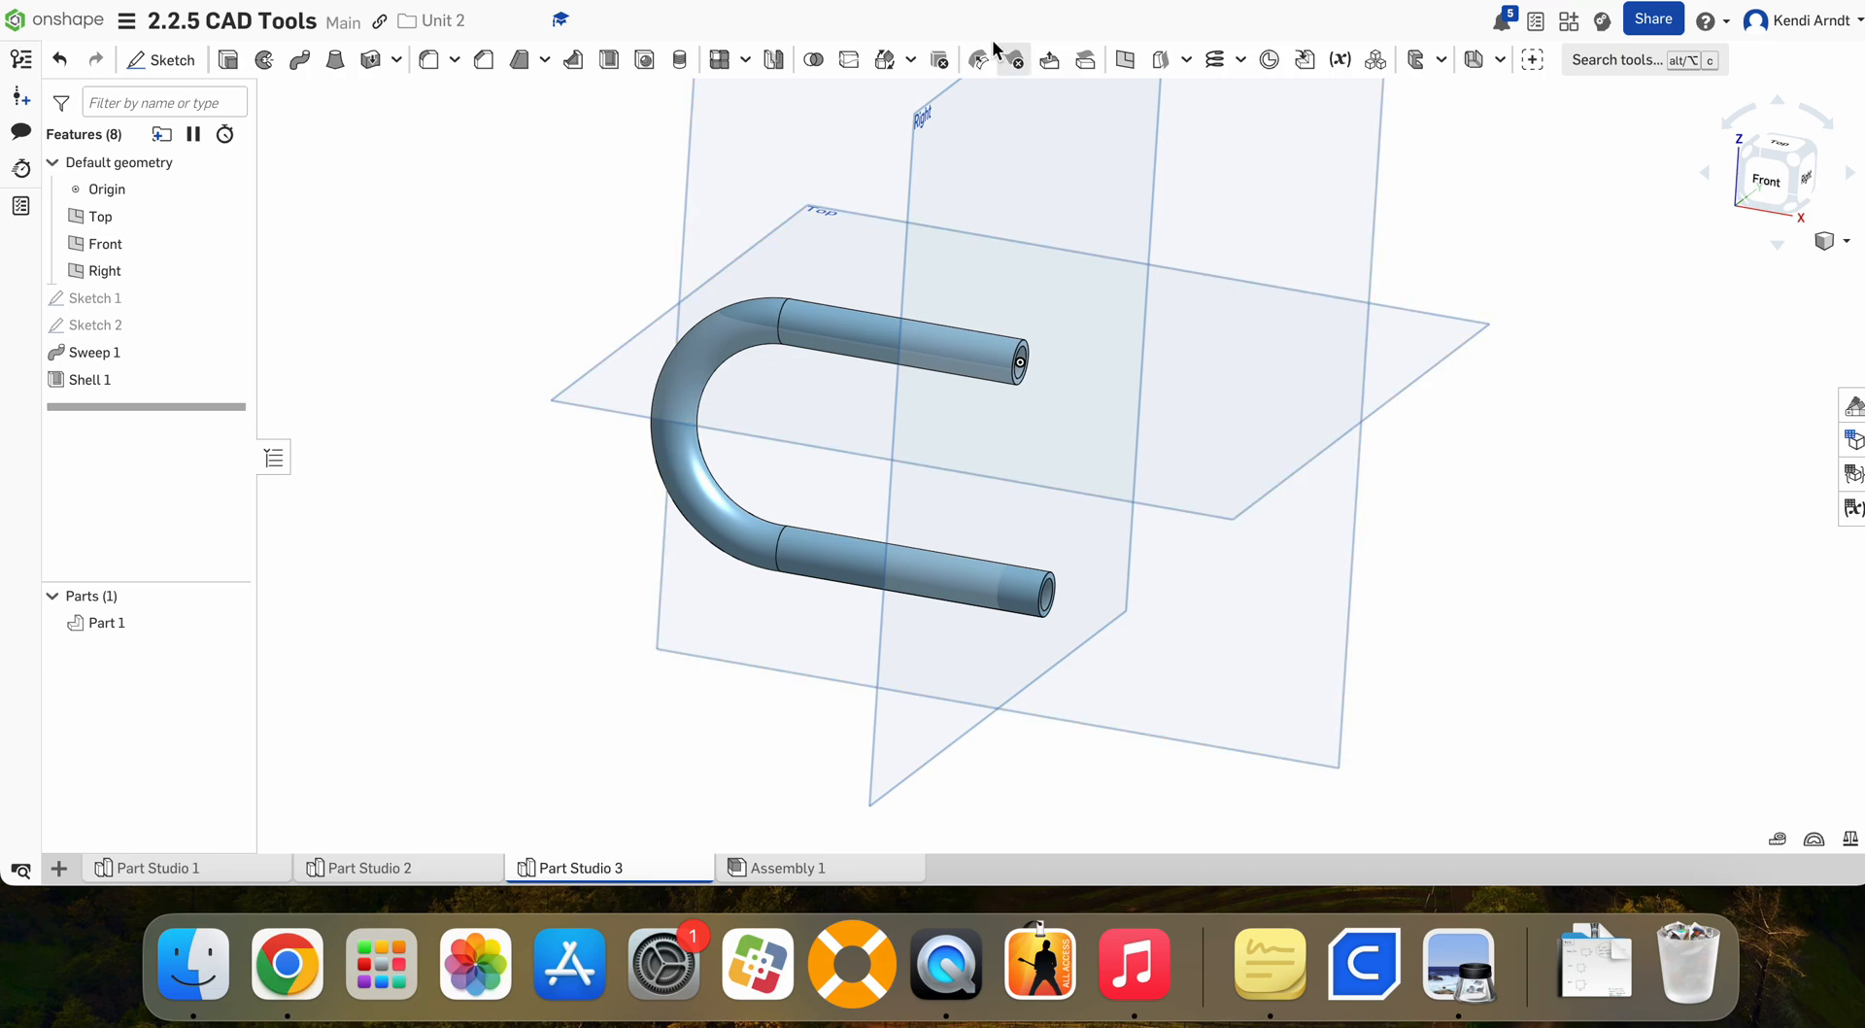
Step: Examine the threaded ends of both pipe legs and Section A-A in the assignment drawing
click(933, 0)
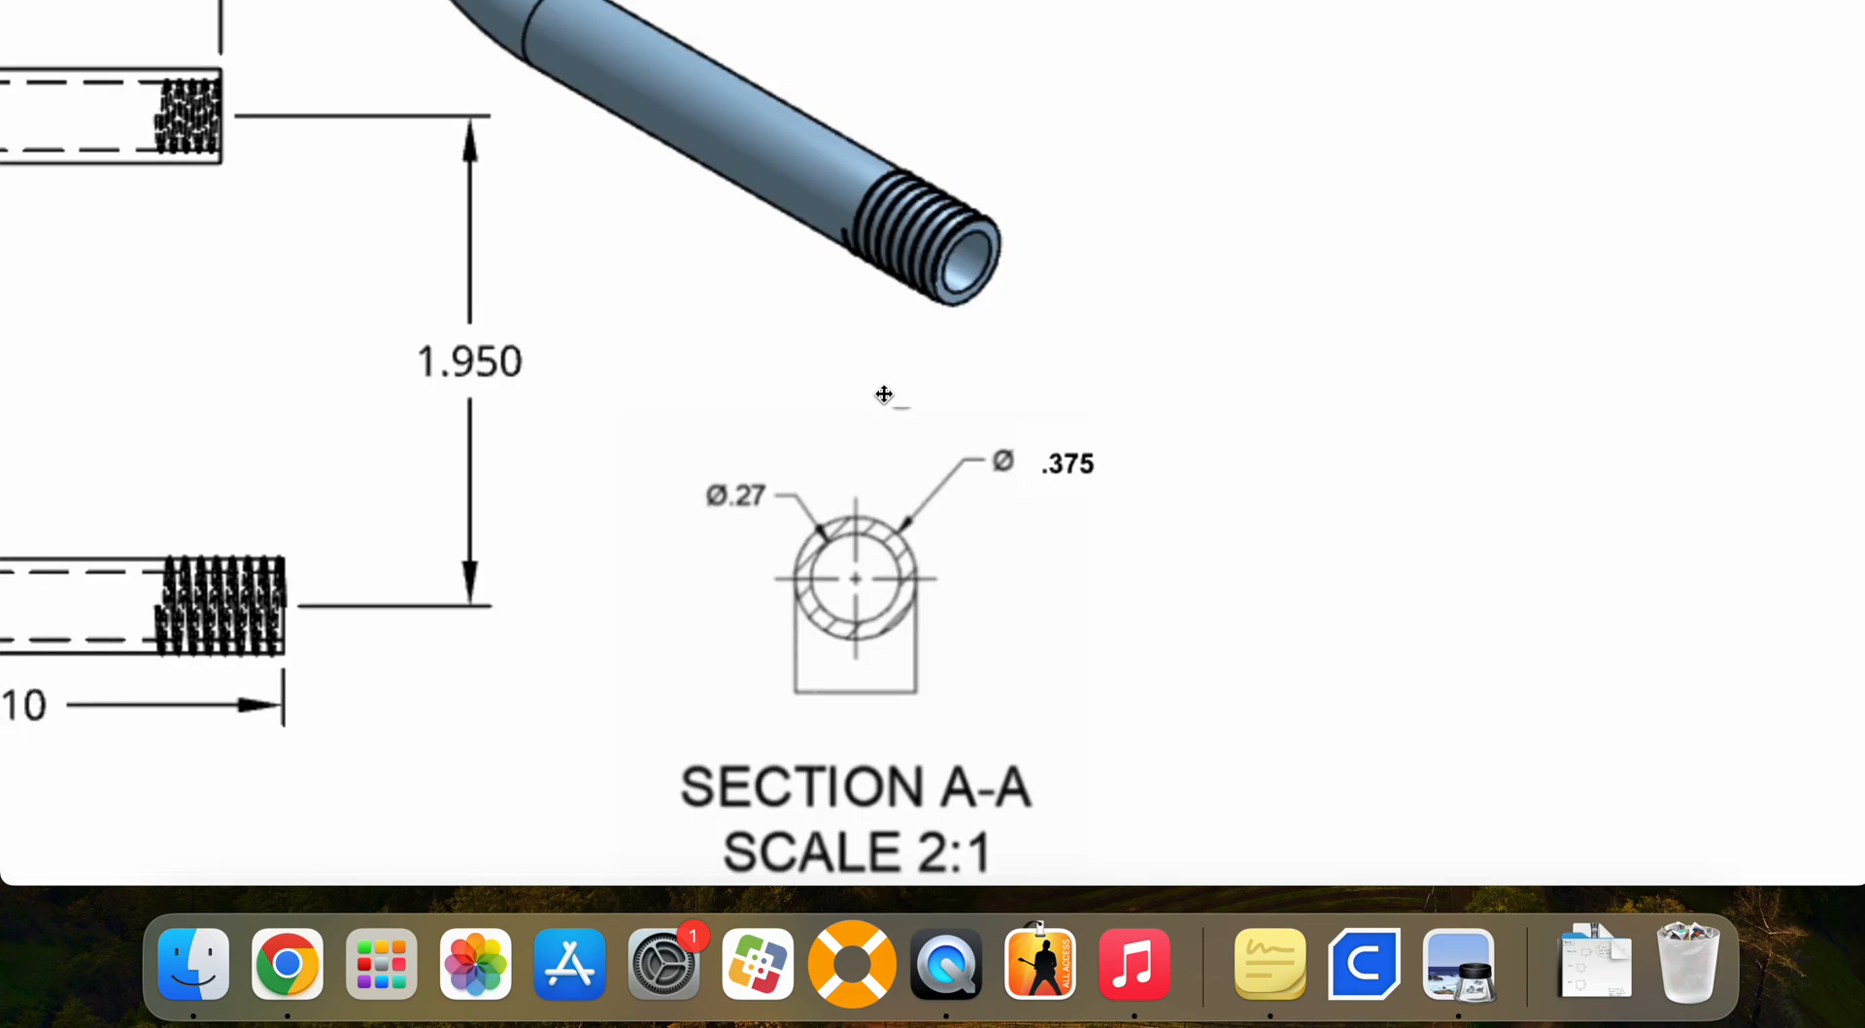
scroll(883, 397, down, 1)
ctrl+scroll(883, 396, down, 5)
scroll(651, 436, down, 1)
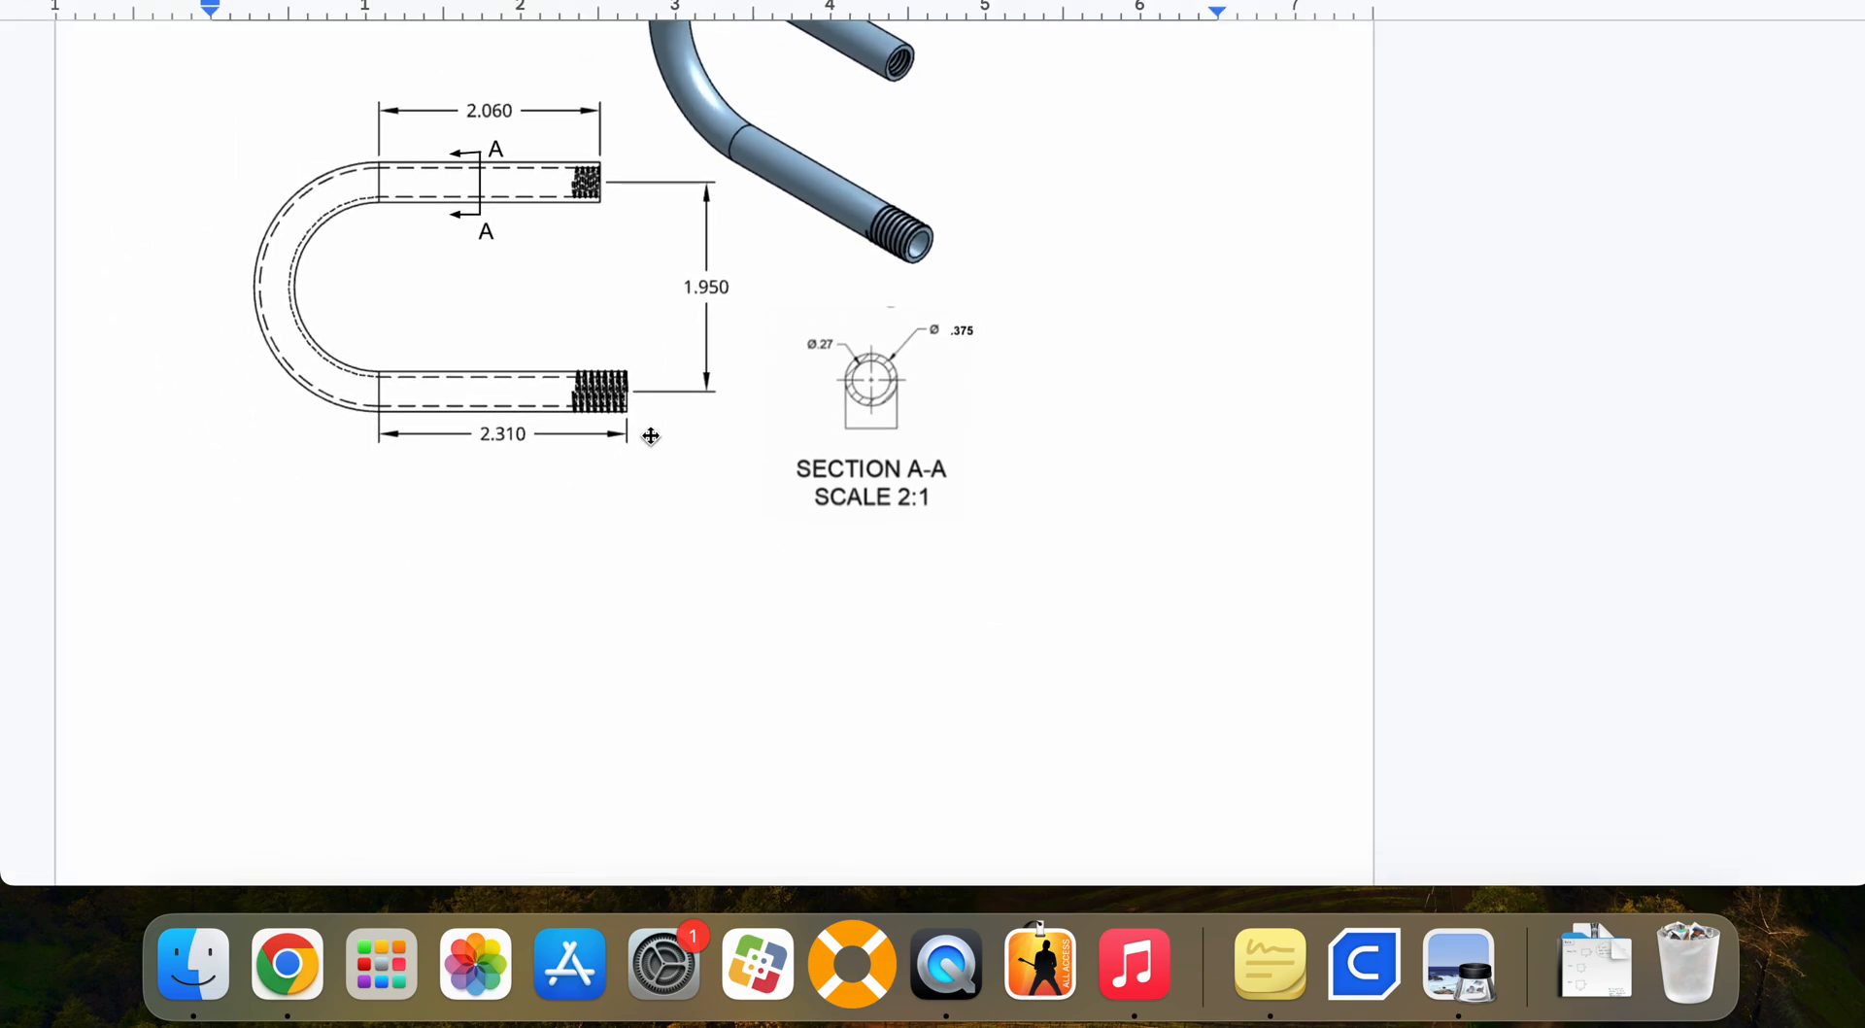
scroll(651, 436, up, 5)
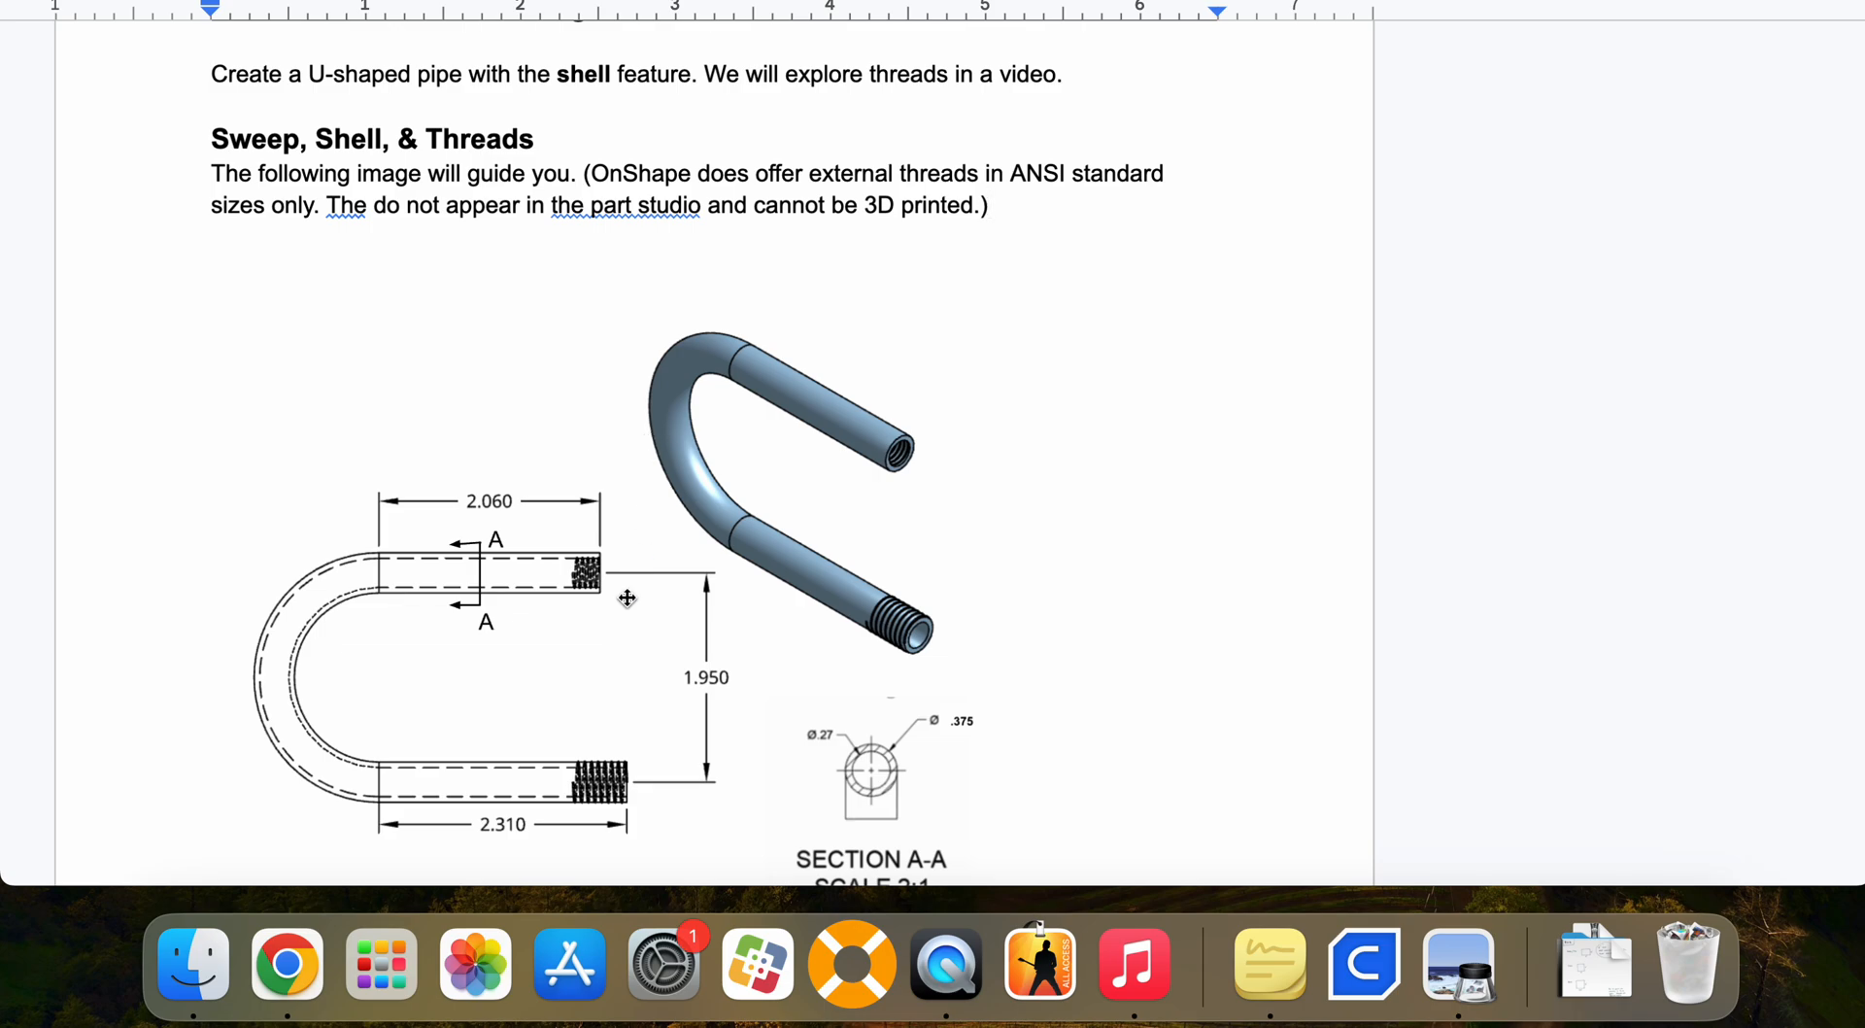
scroll(625, 595, down, 3)
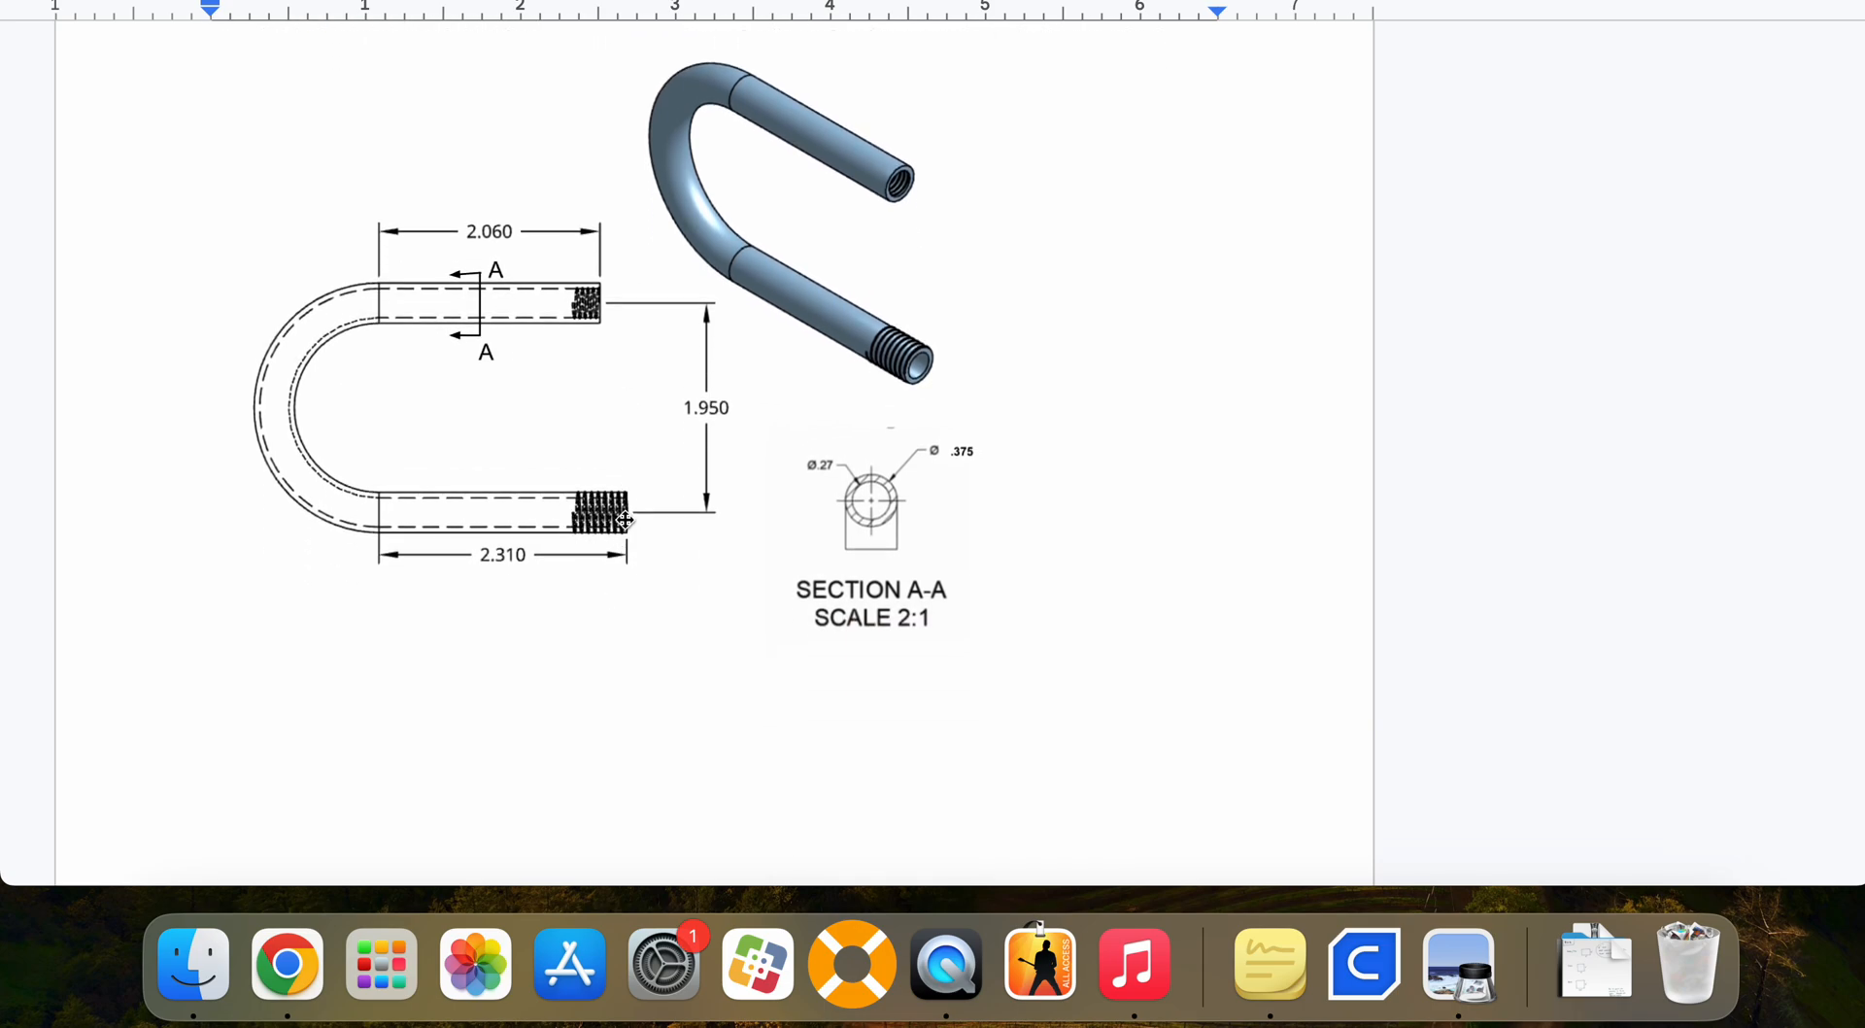
ctrl+scroll(600, 546, up, 5)
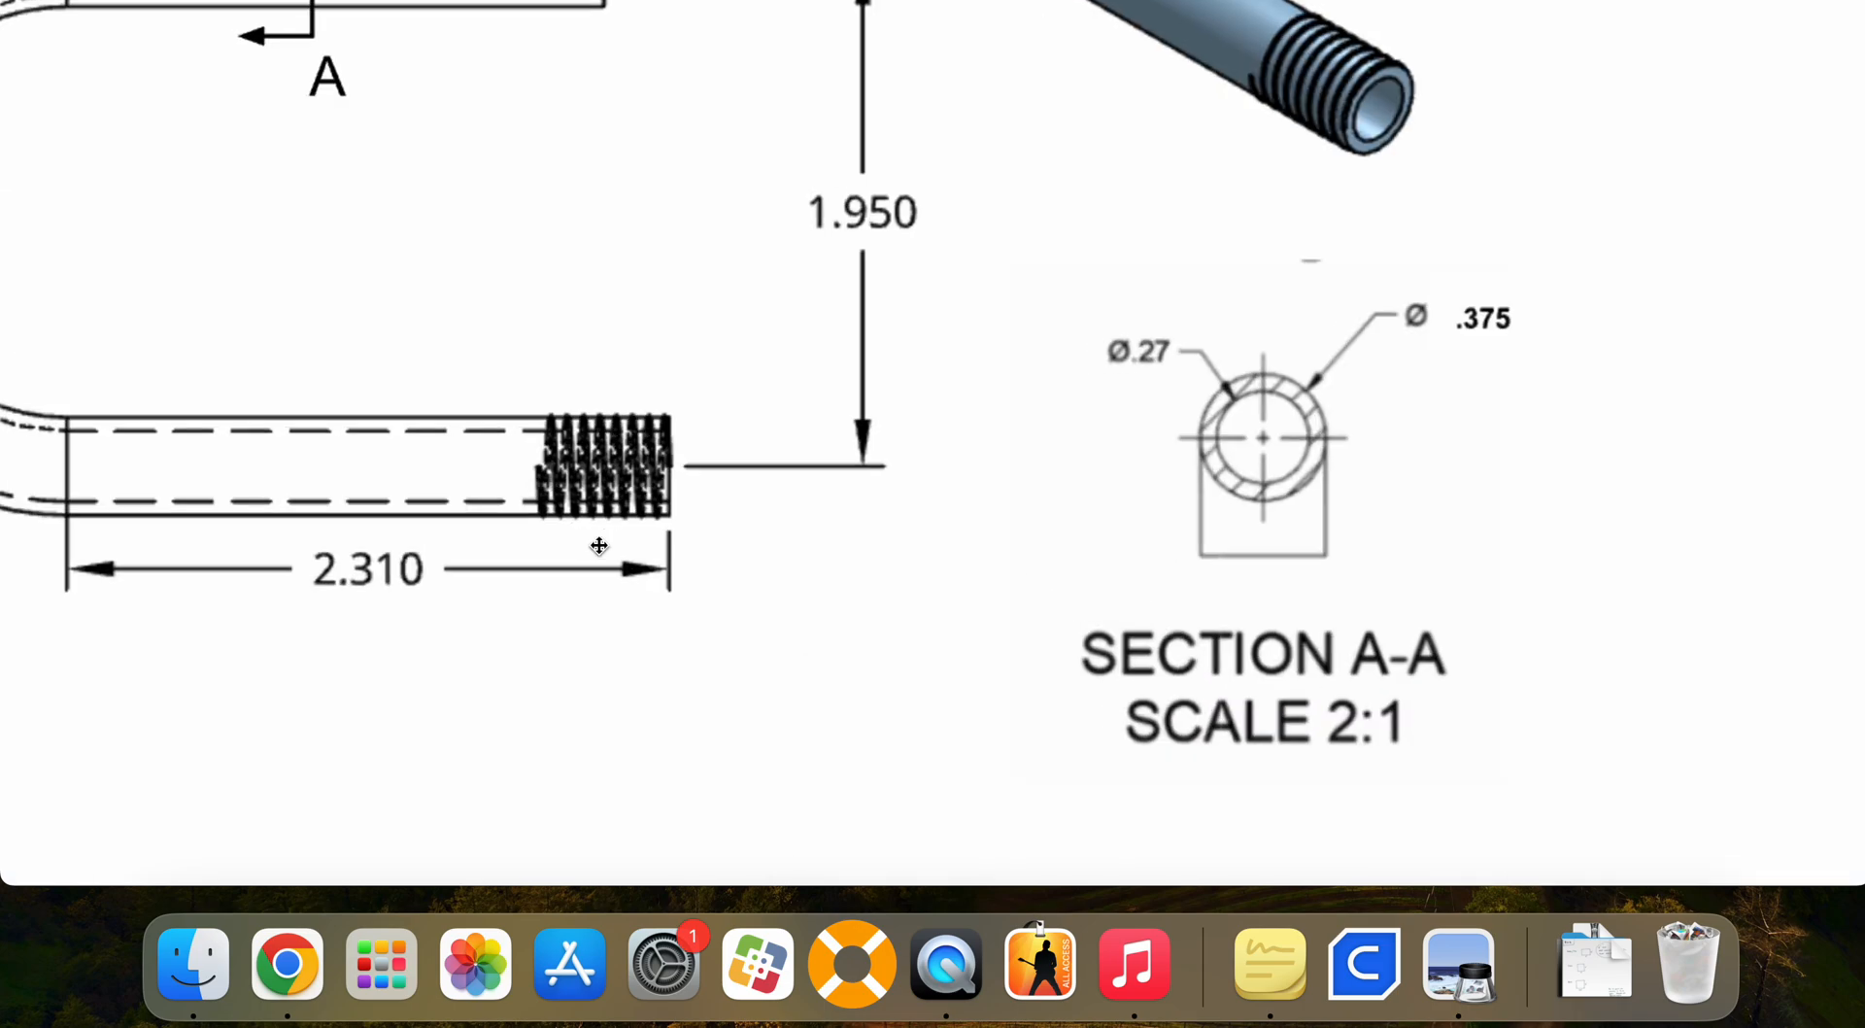
ctrl+scroll(789, 446, down, 4)
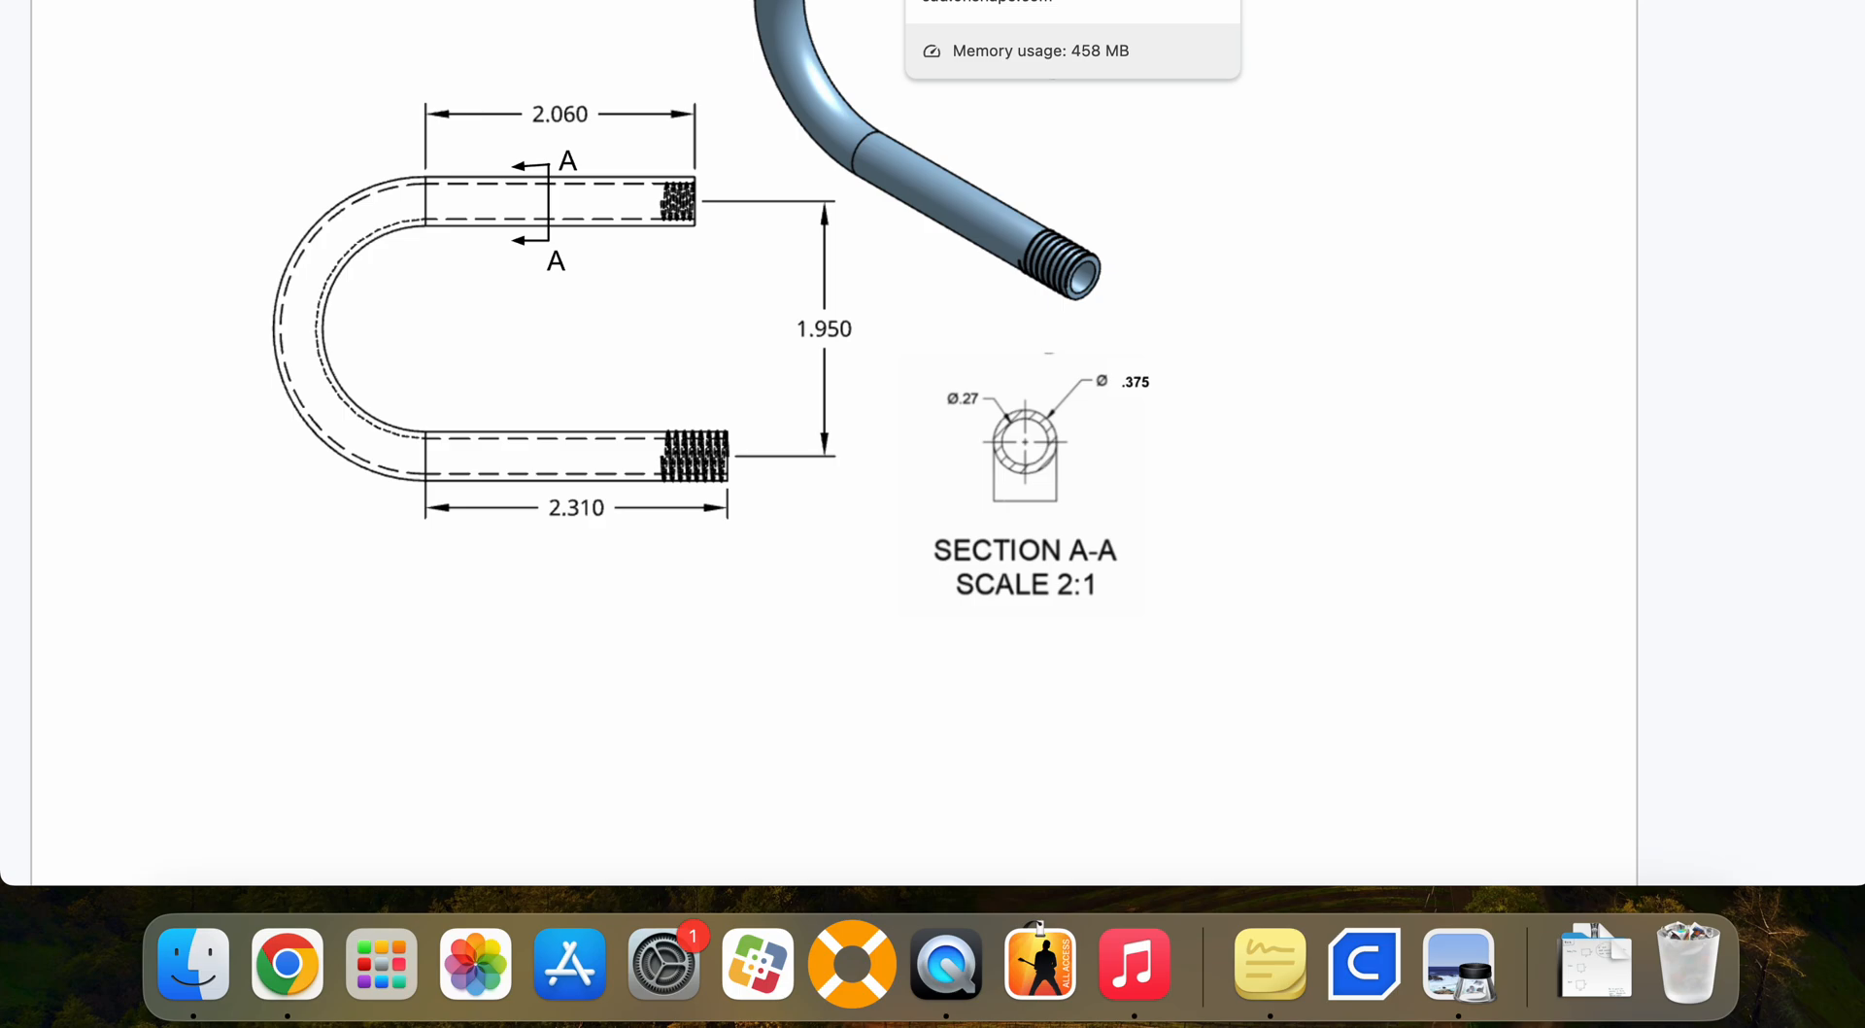
Step: Back in Onshape, start a circle-type Helix on the outer circular edge of the lower leg's open end
click(932, 0)
scroll(963, 493, up, 10)
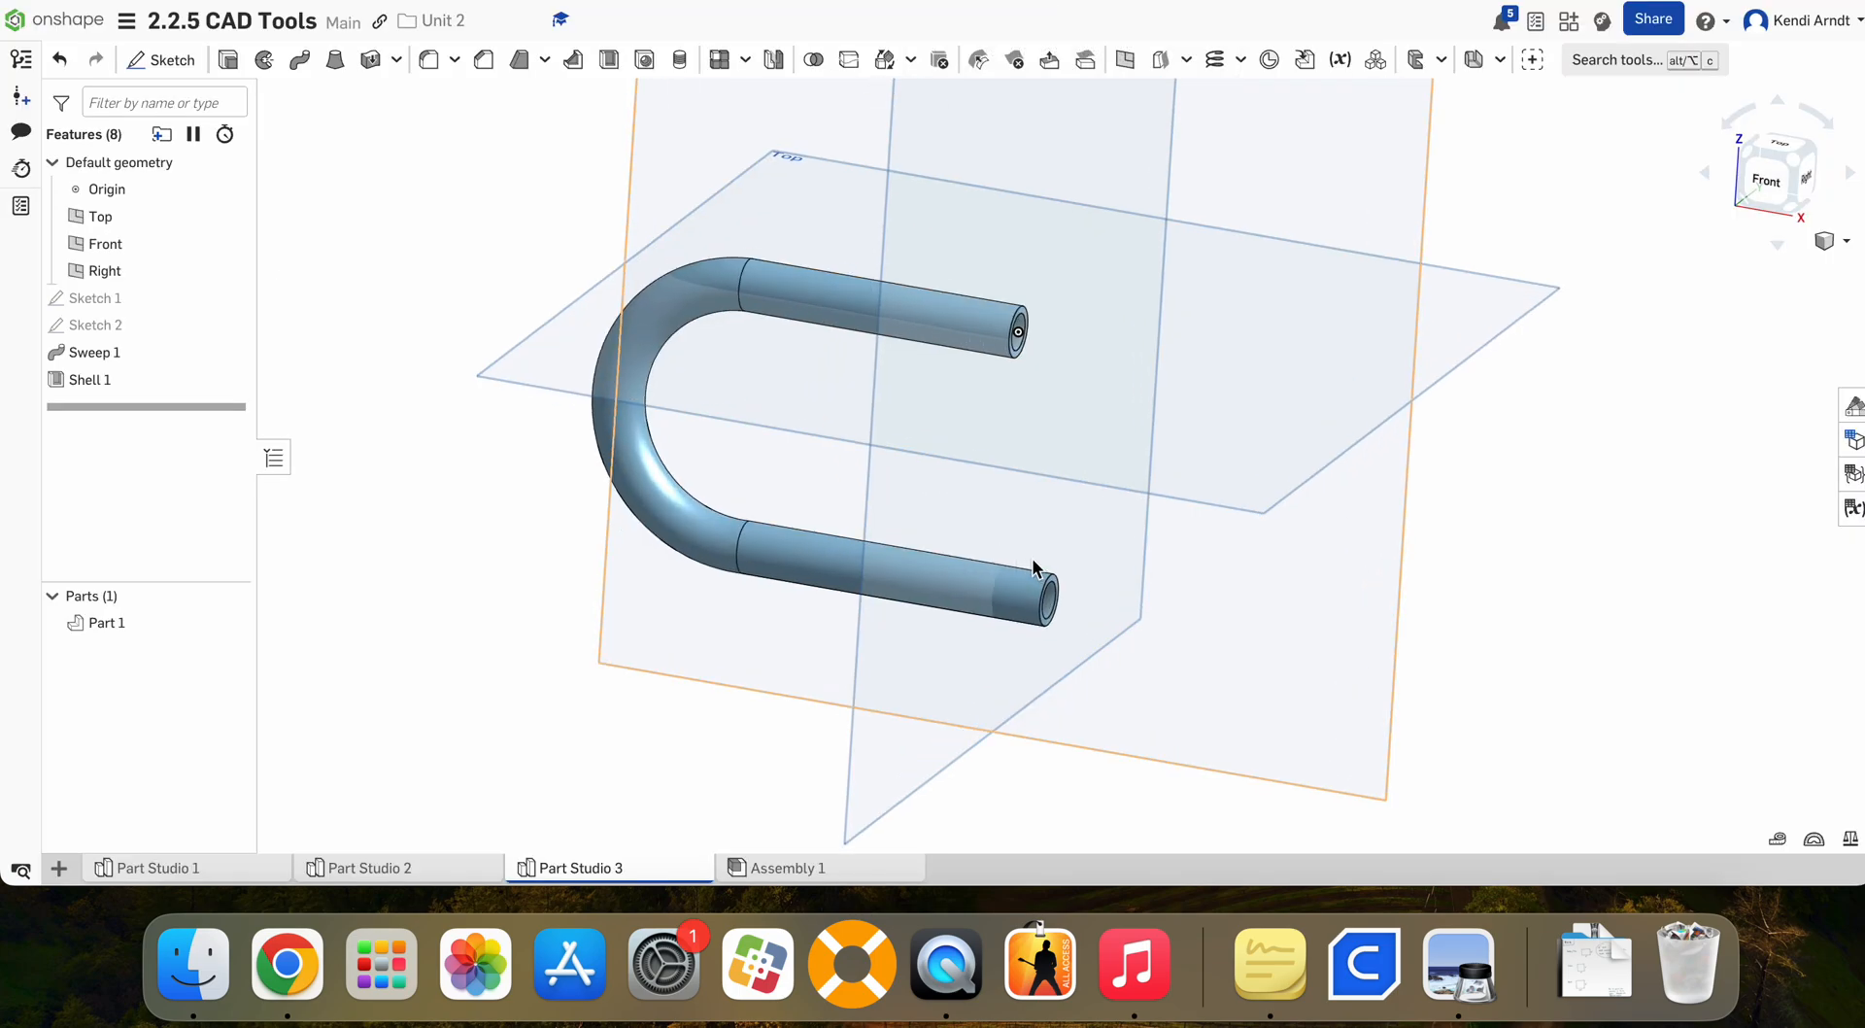
middle_drag(963, 550, 1049, 364)
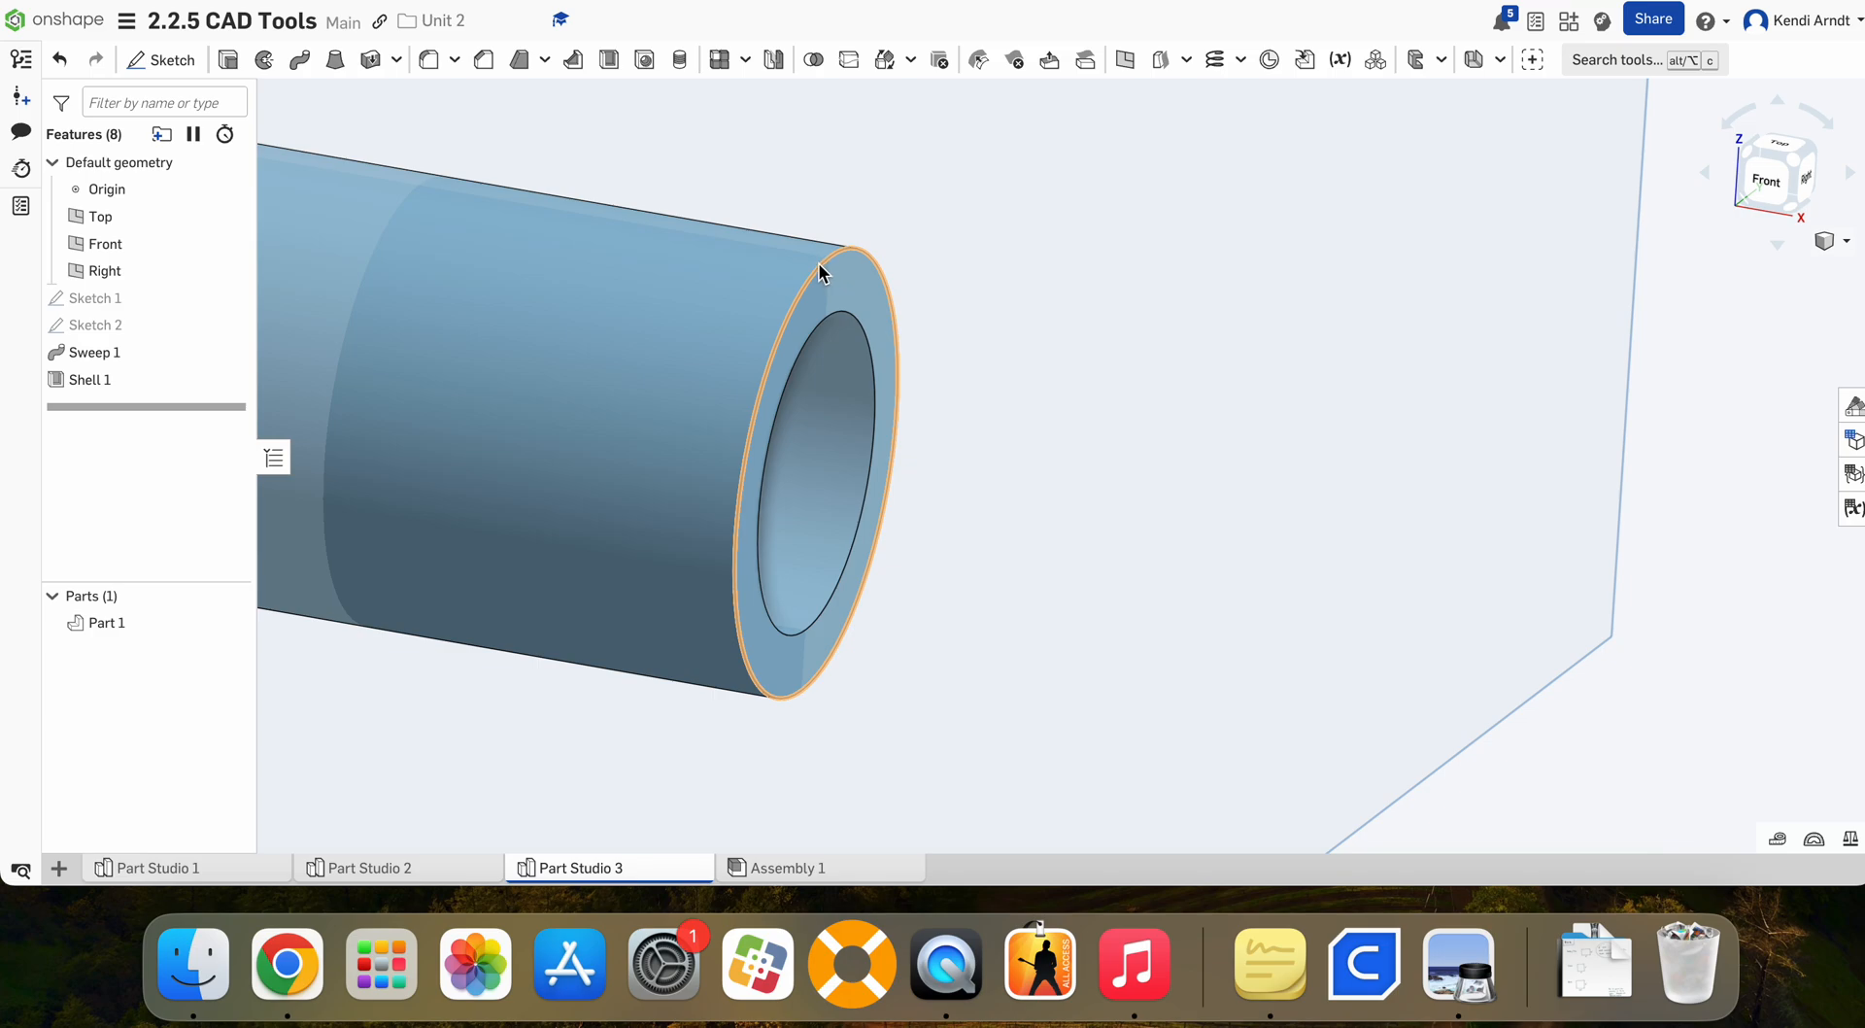
click(1213, 72)
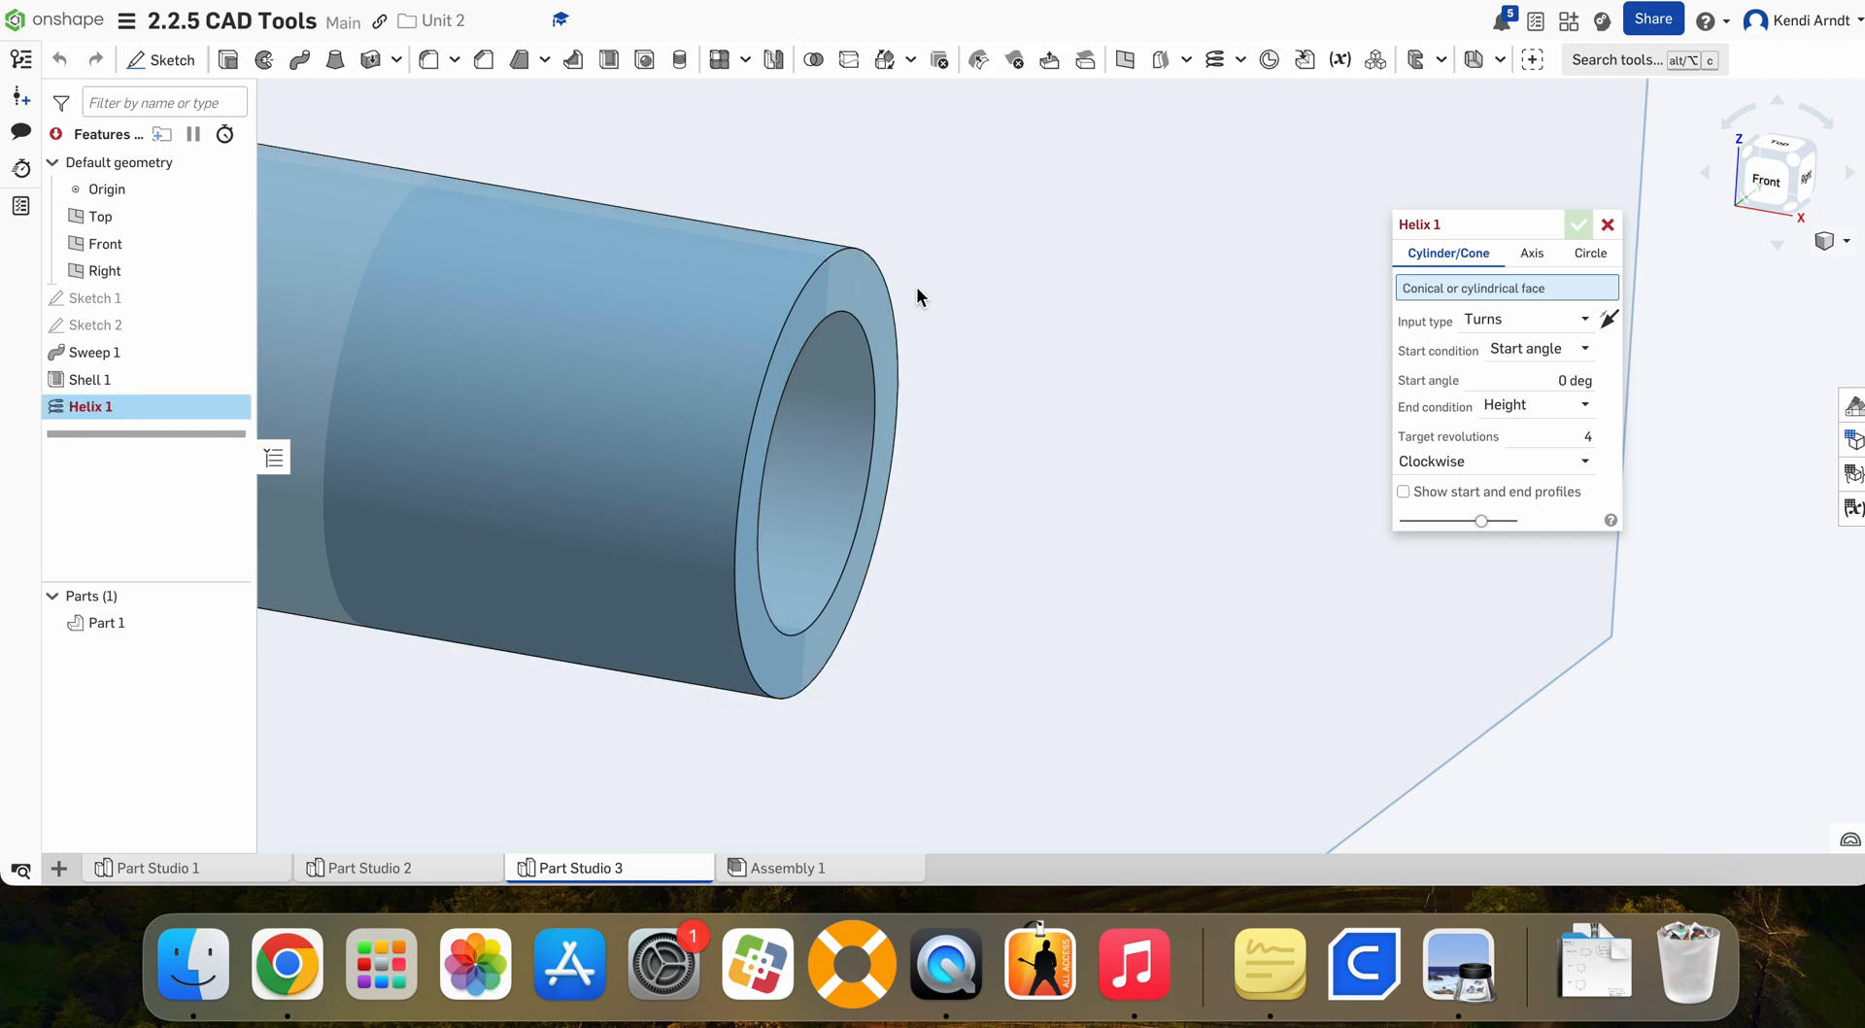
click(1595, 255)
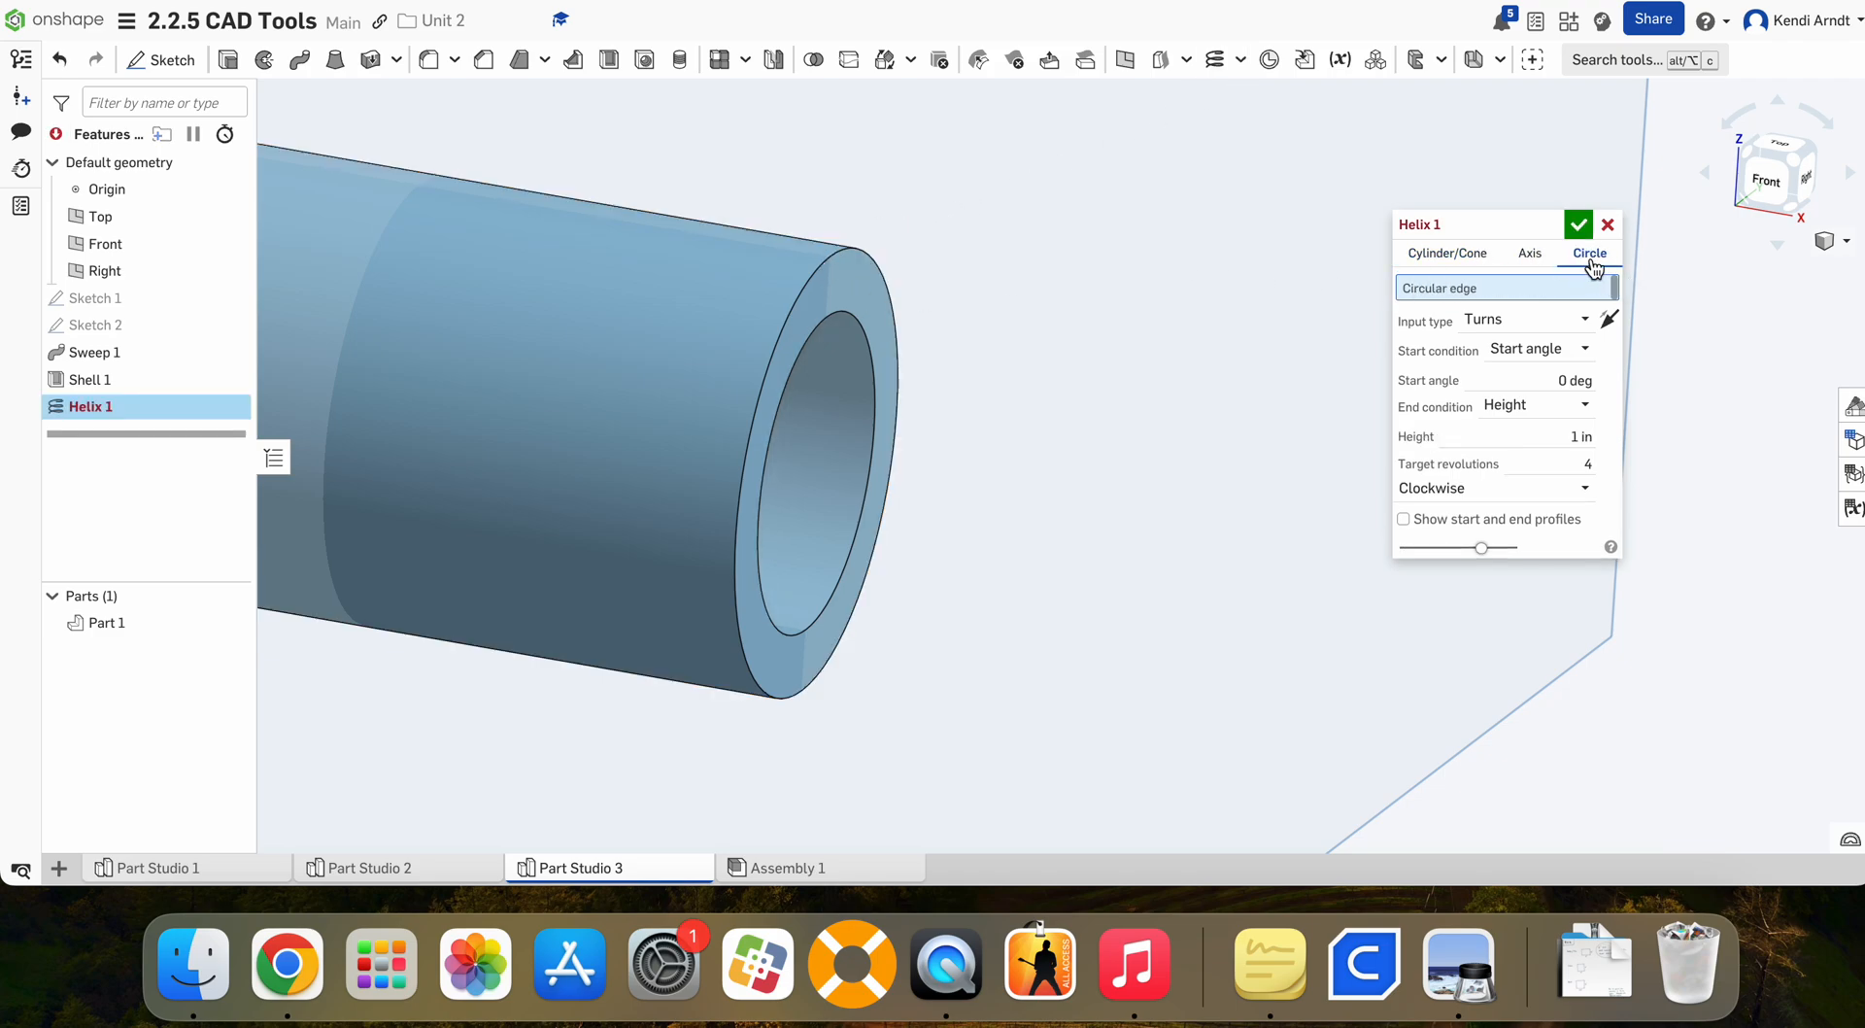
click(833, 262)
middle_drag(890, 280, 1198, 315)
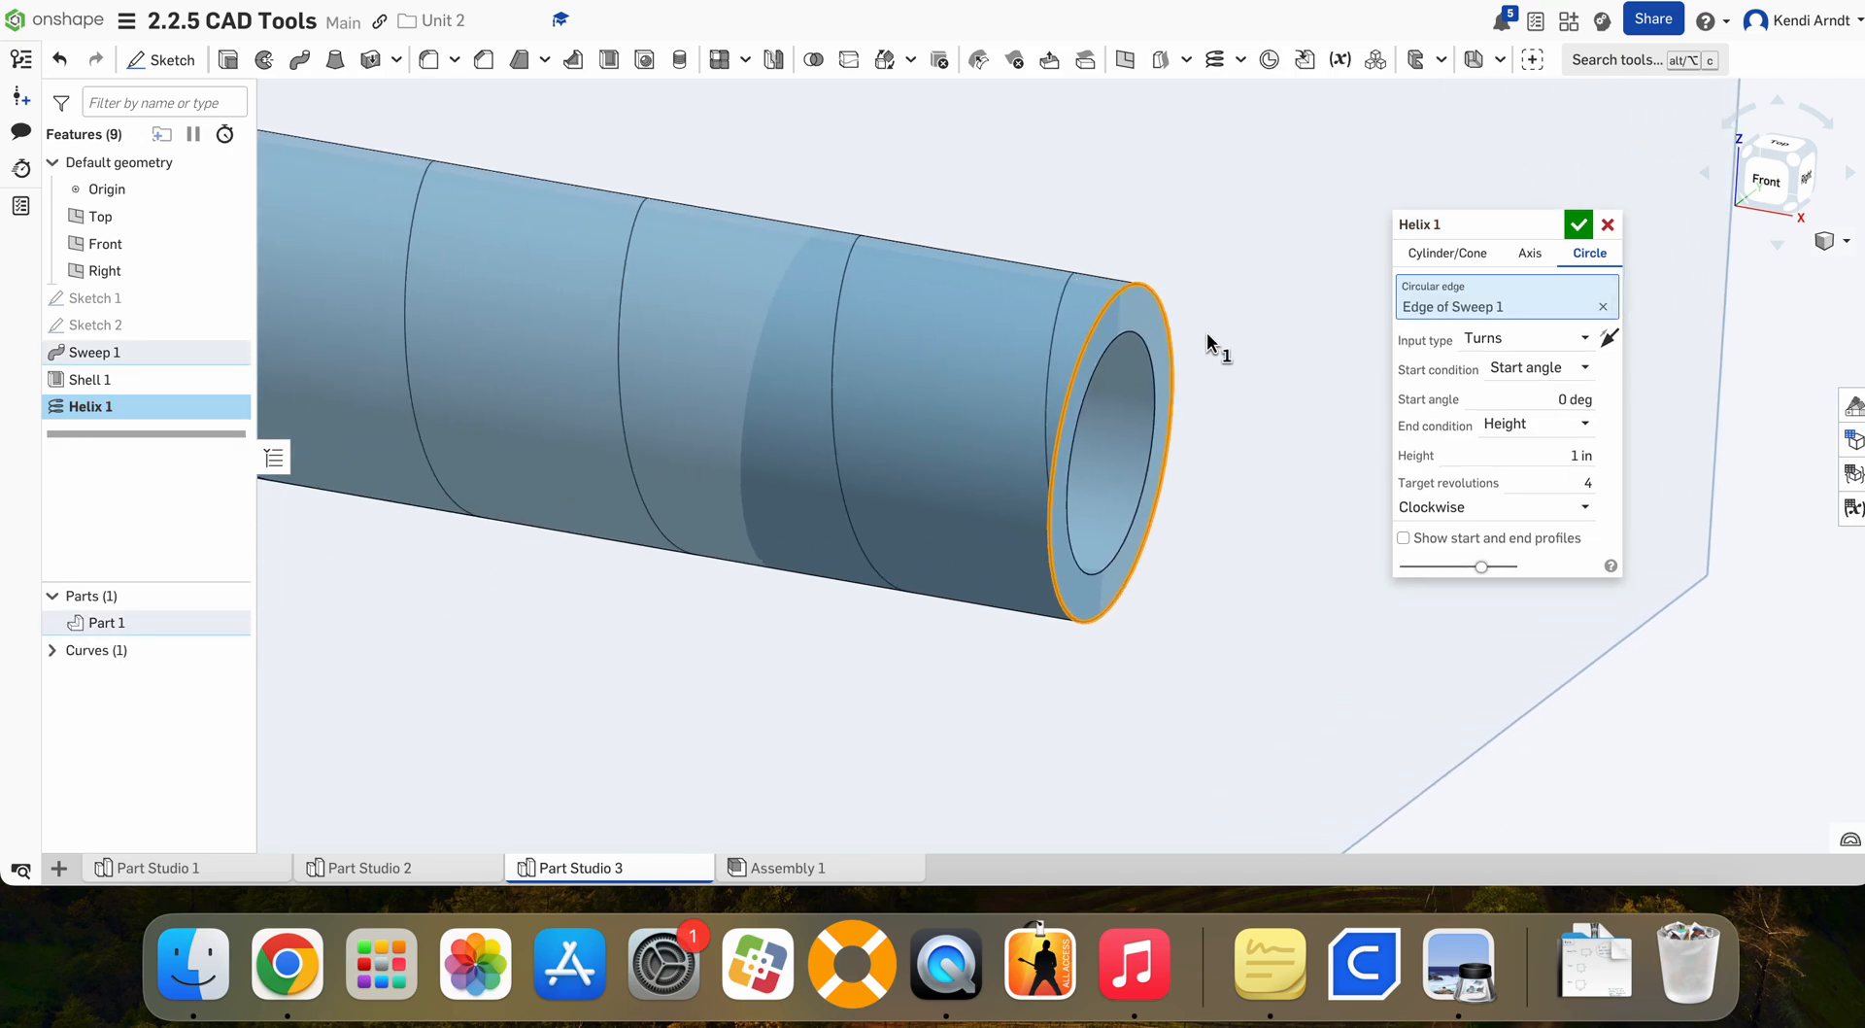
Step: Set the helix height to 0.5 in with 10 clockwise revolutions and accept the helix
scroll(1253, 379, down, 5)
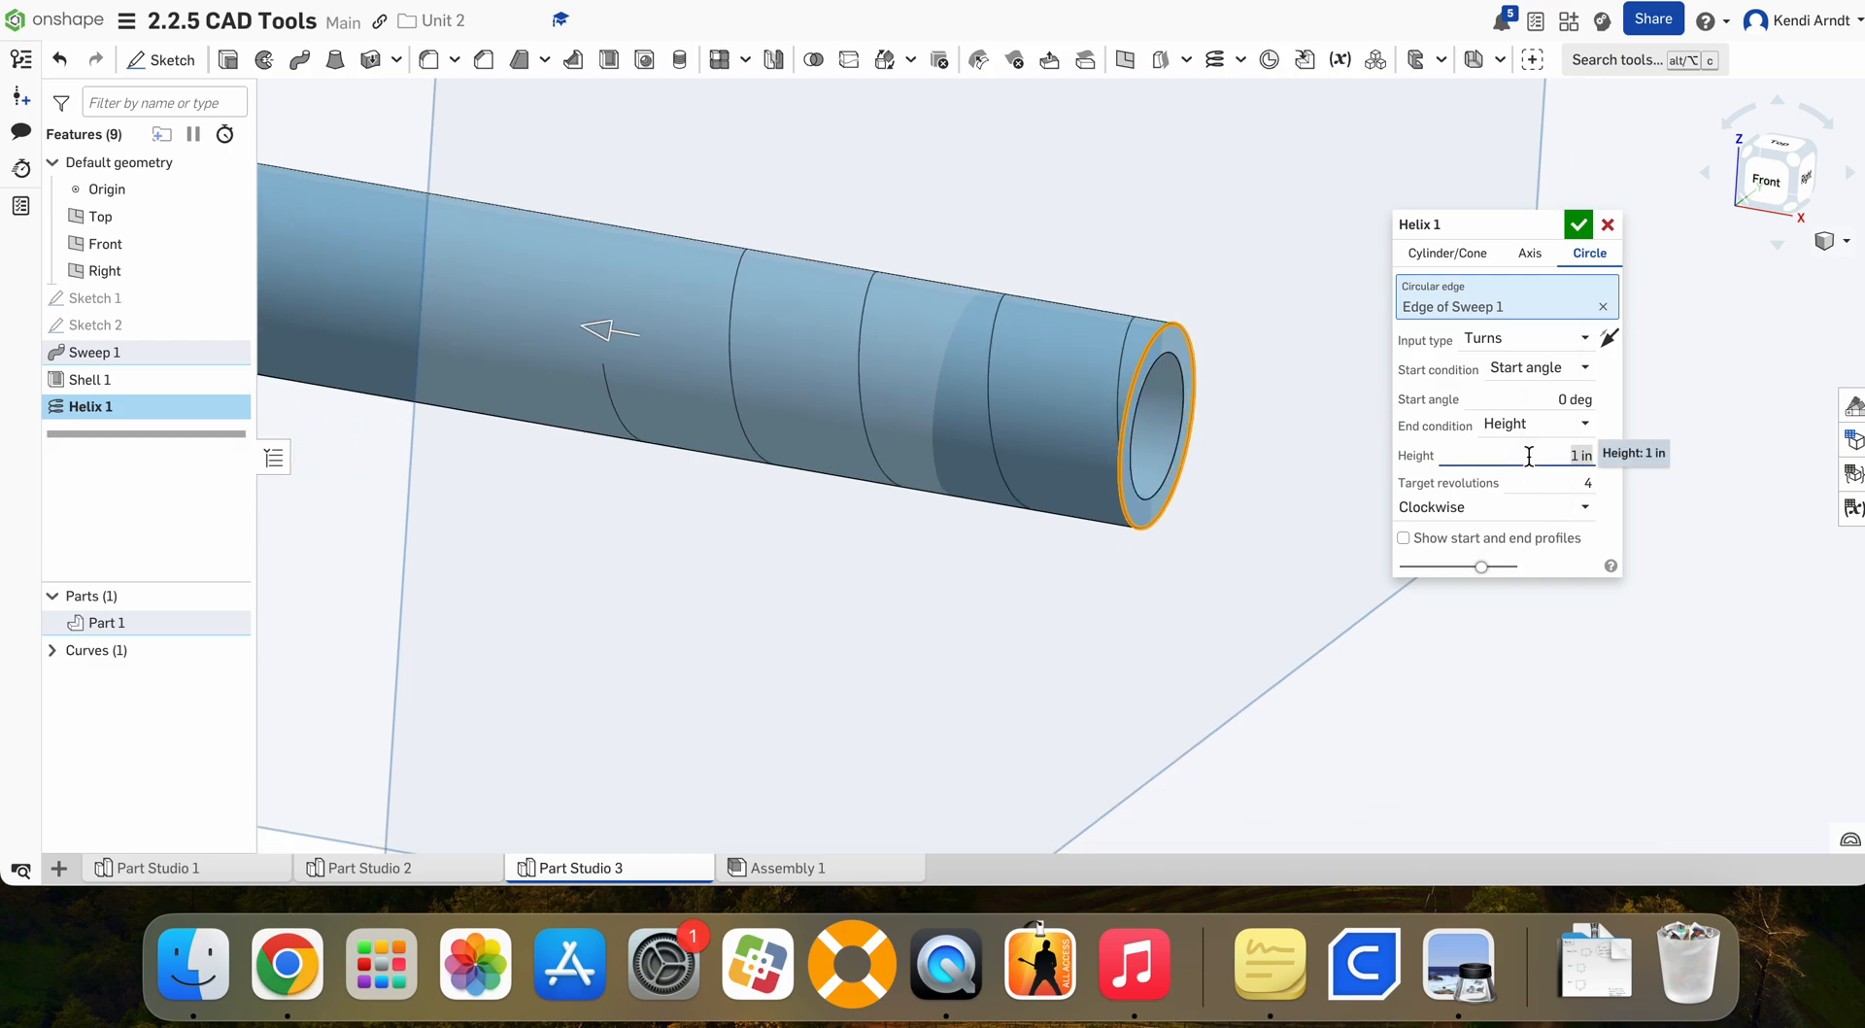
text(0.5)
key(Tab)
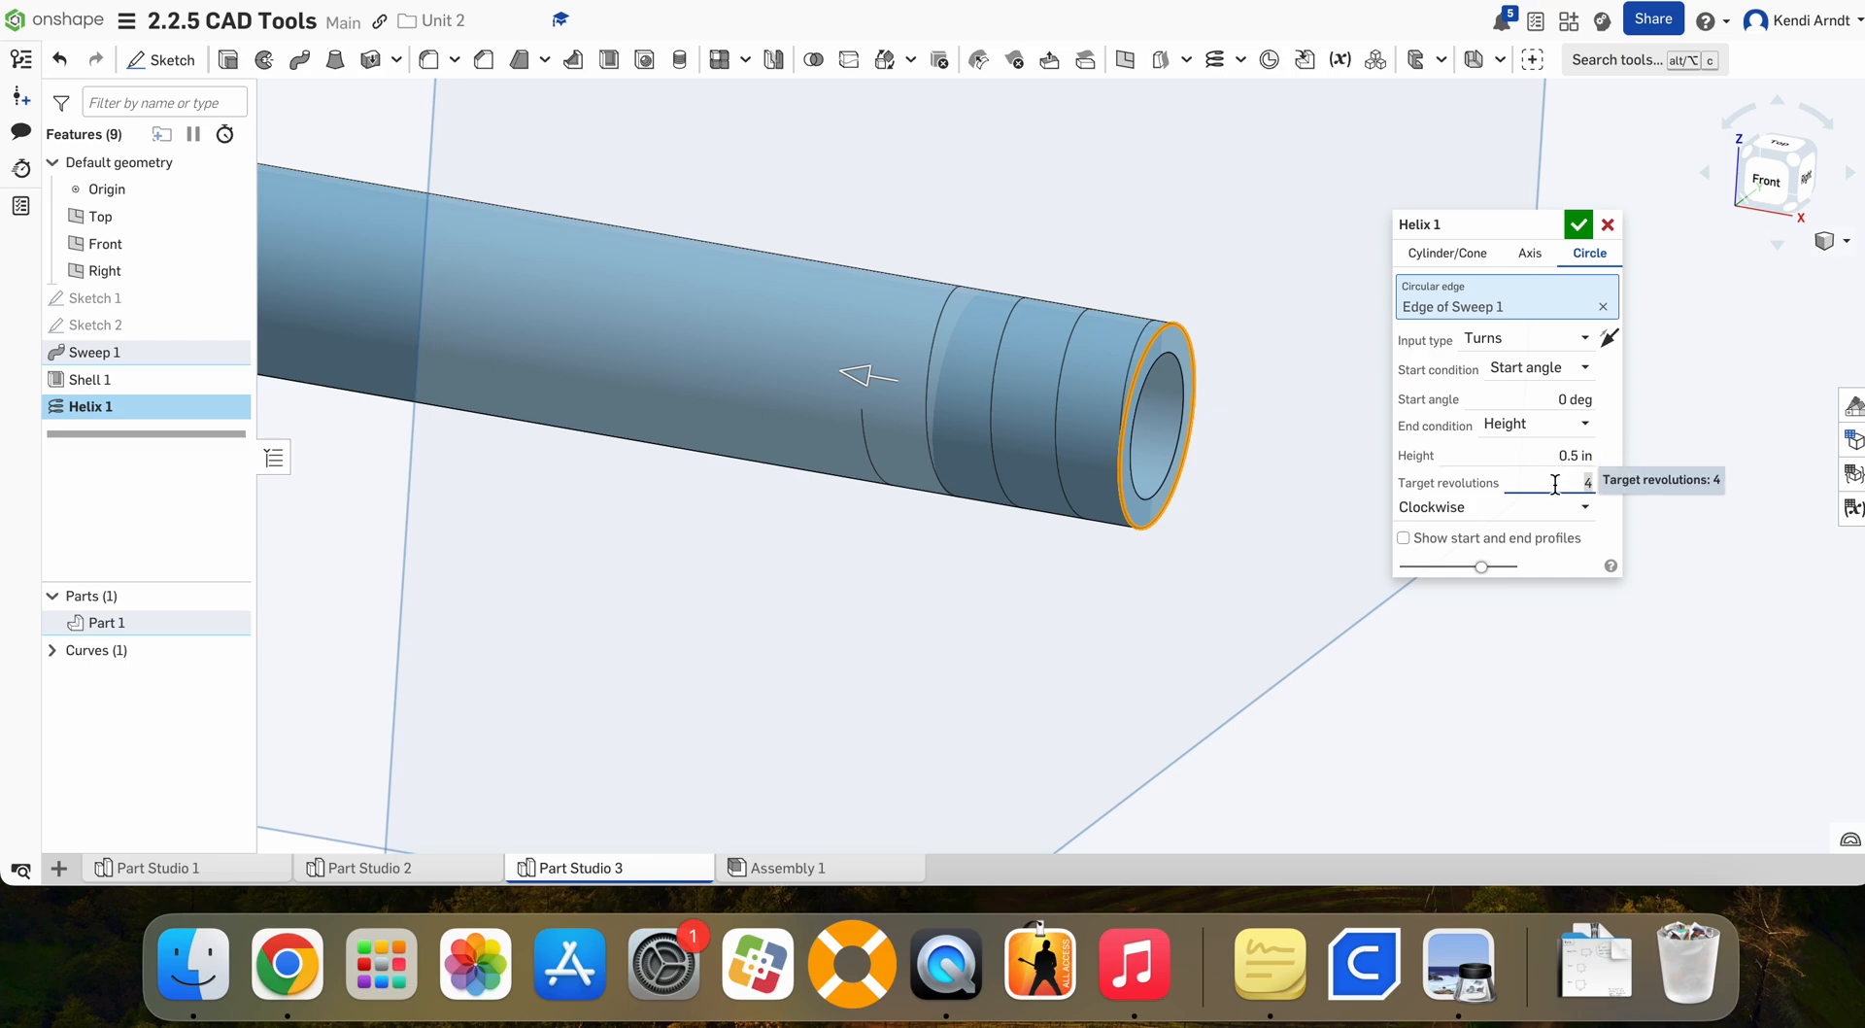
key(Tab)
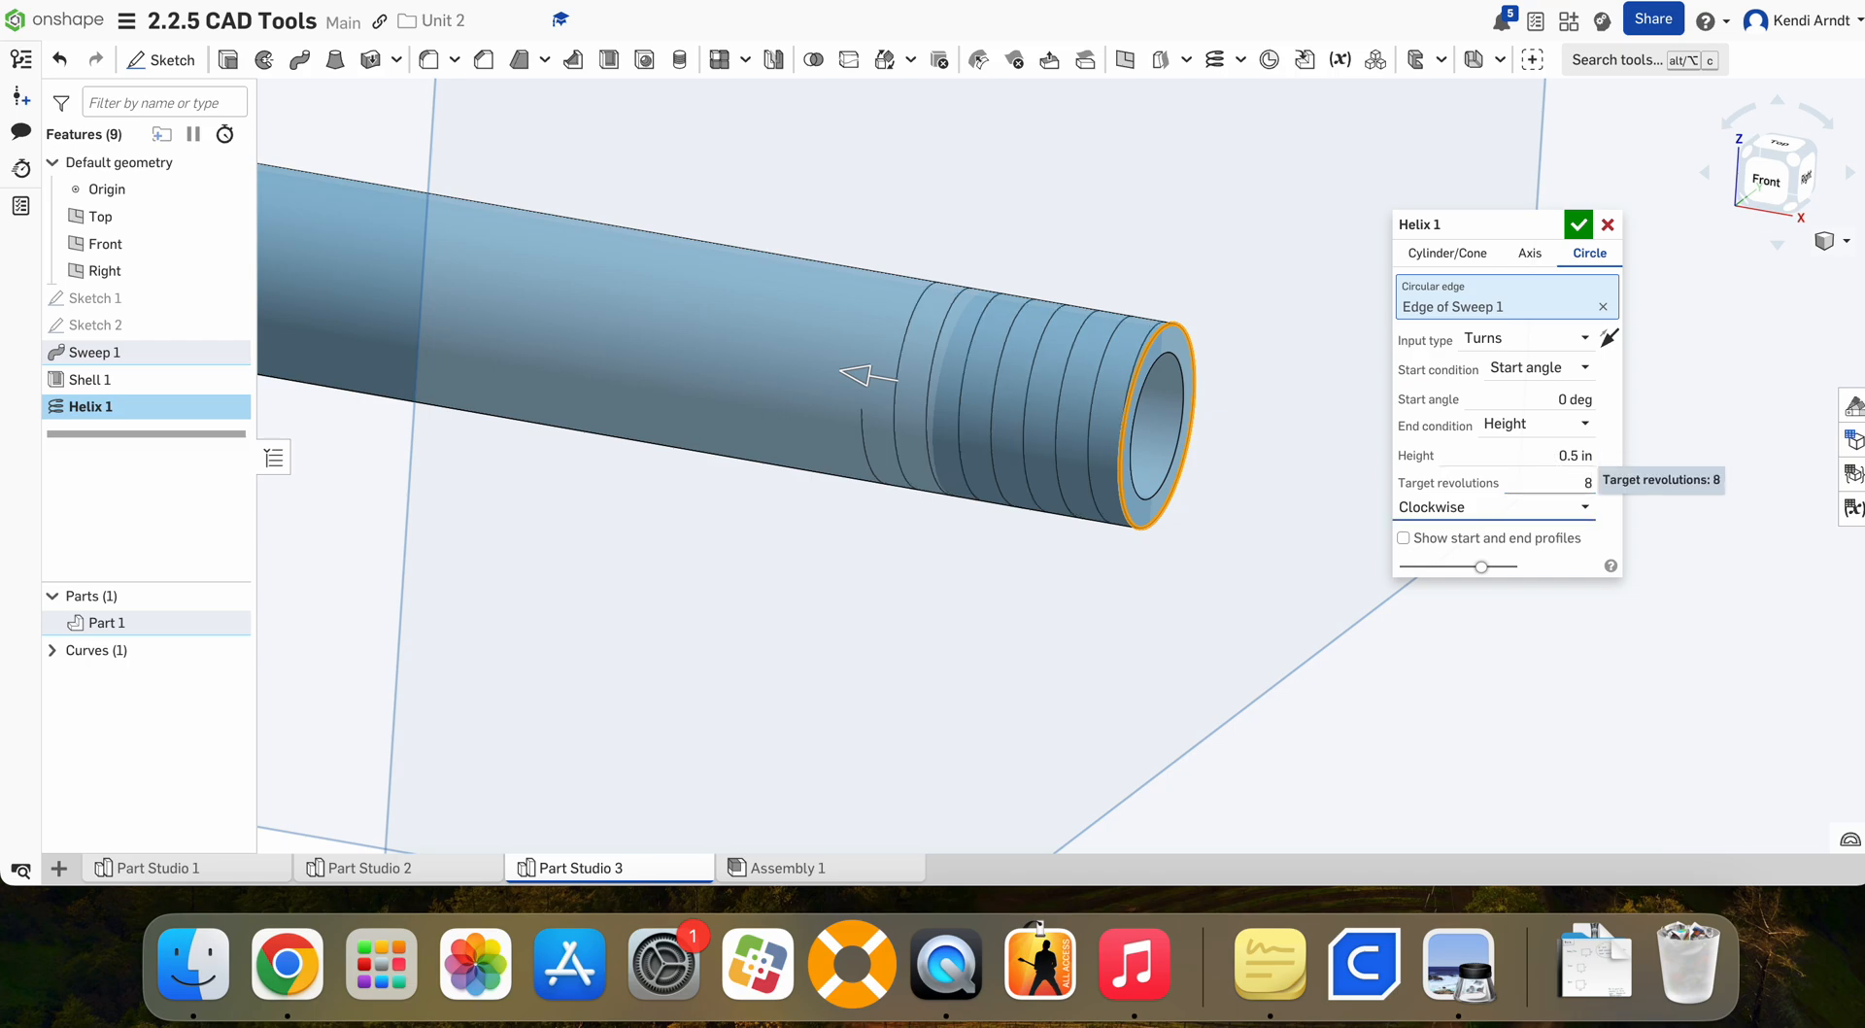
click(1559, 483)
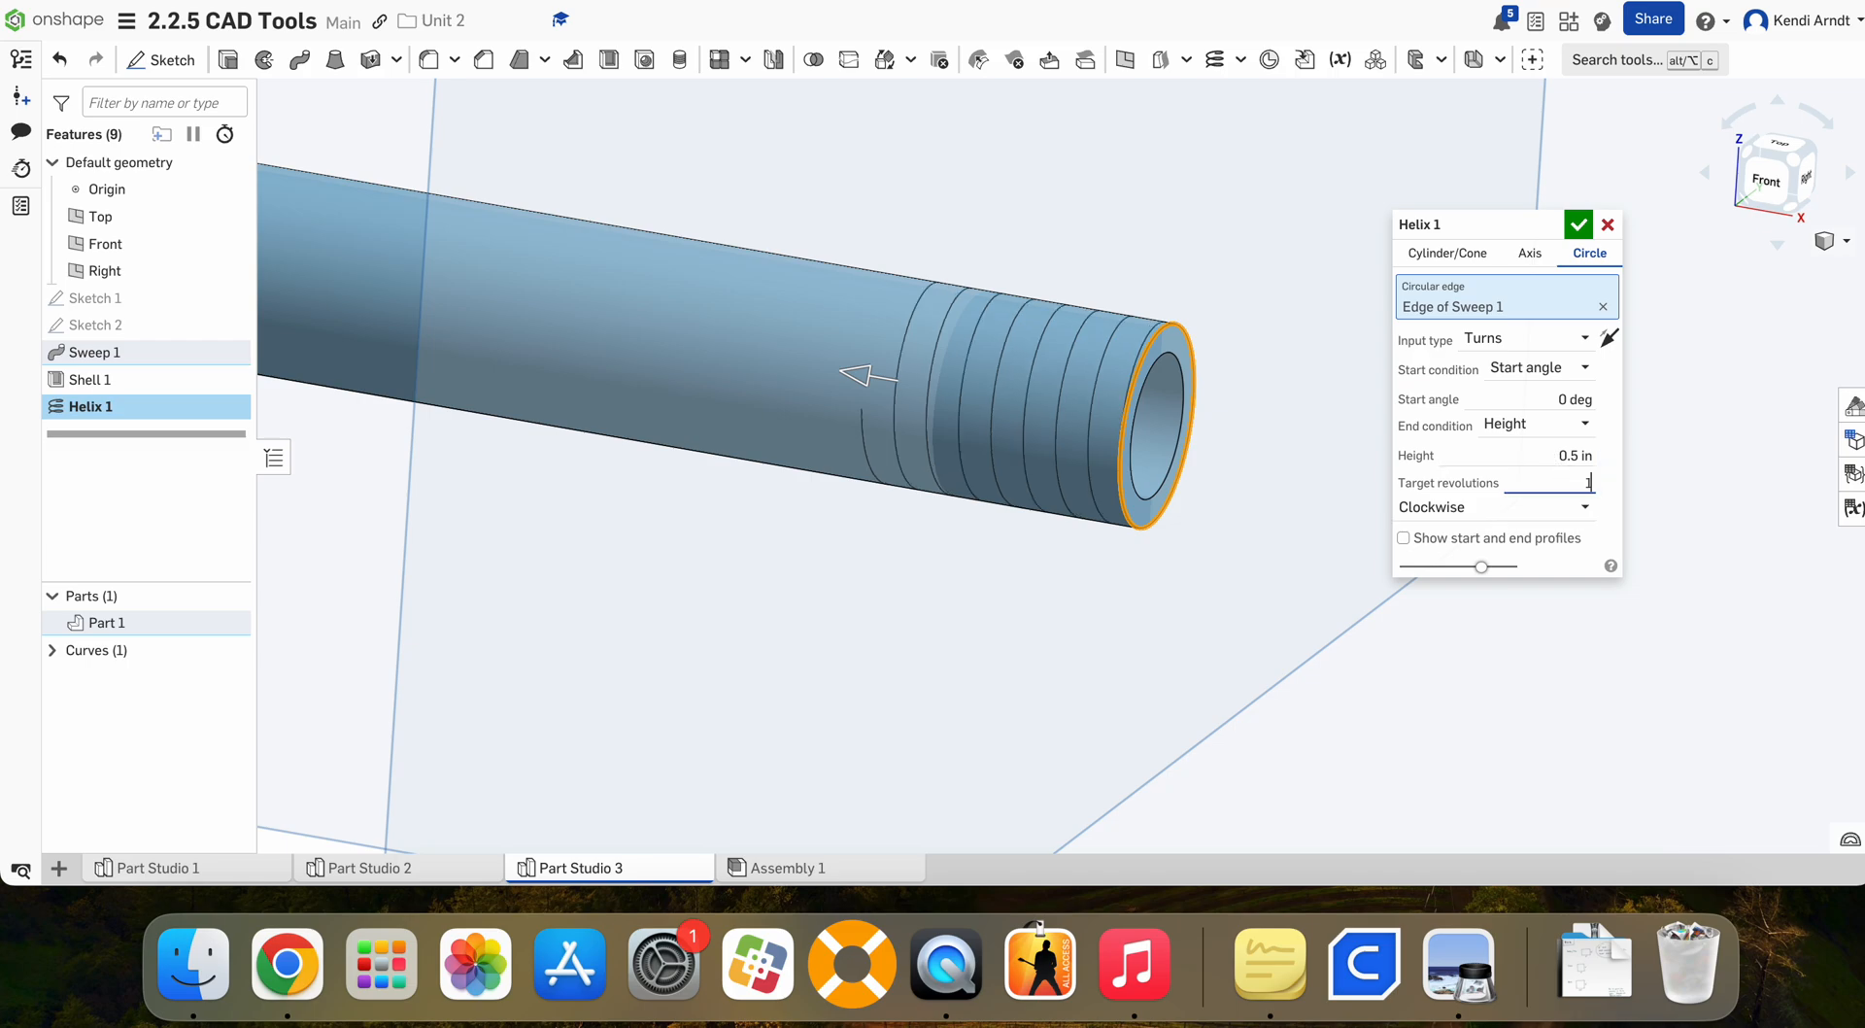
key(Tab)
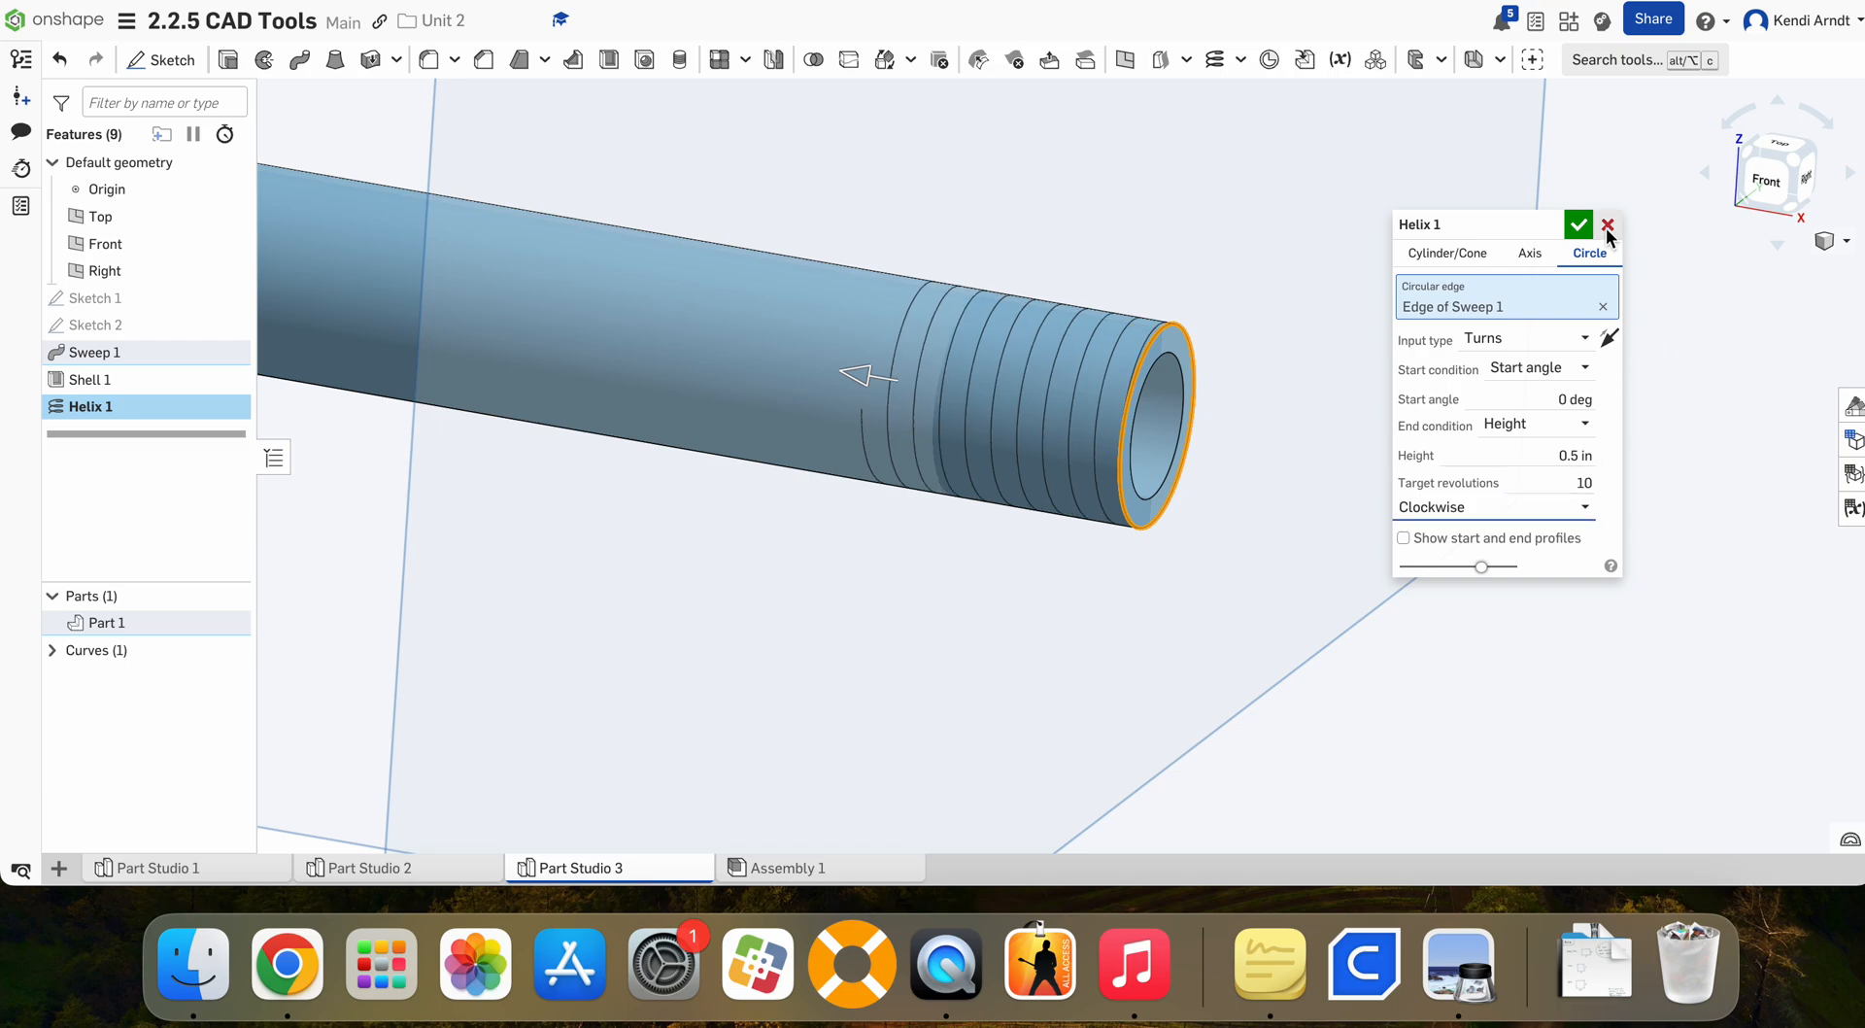
click(1576, 225)
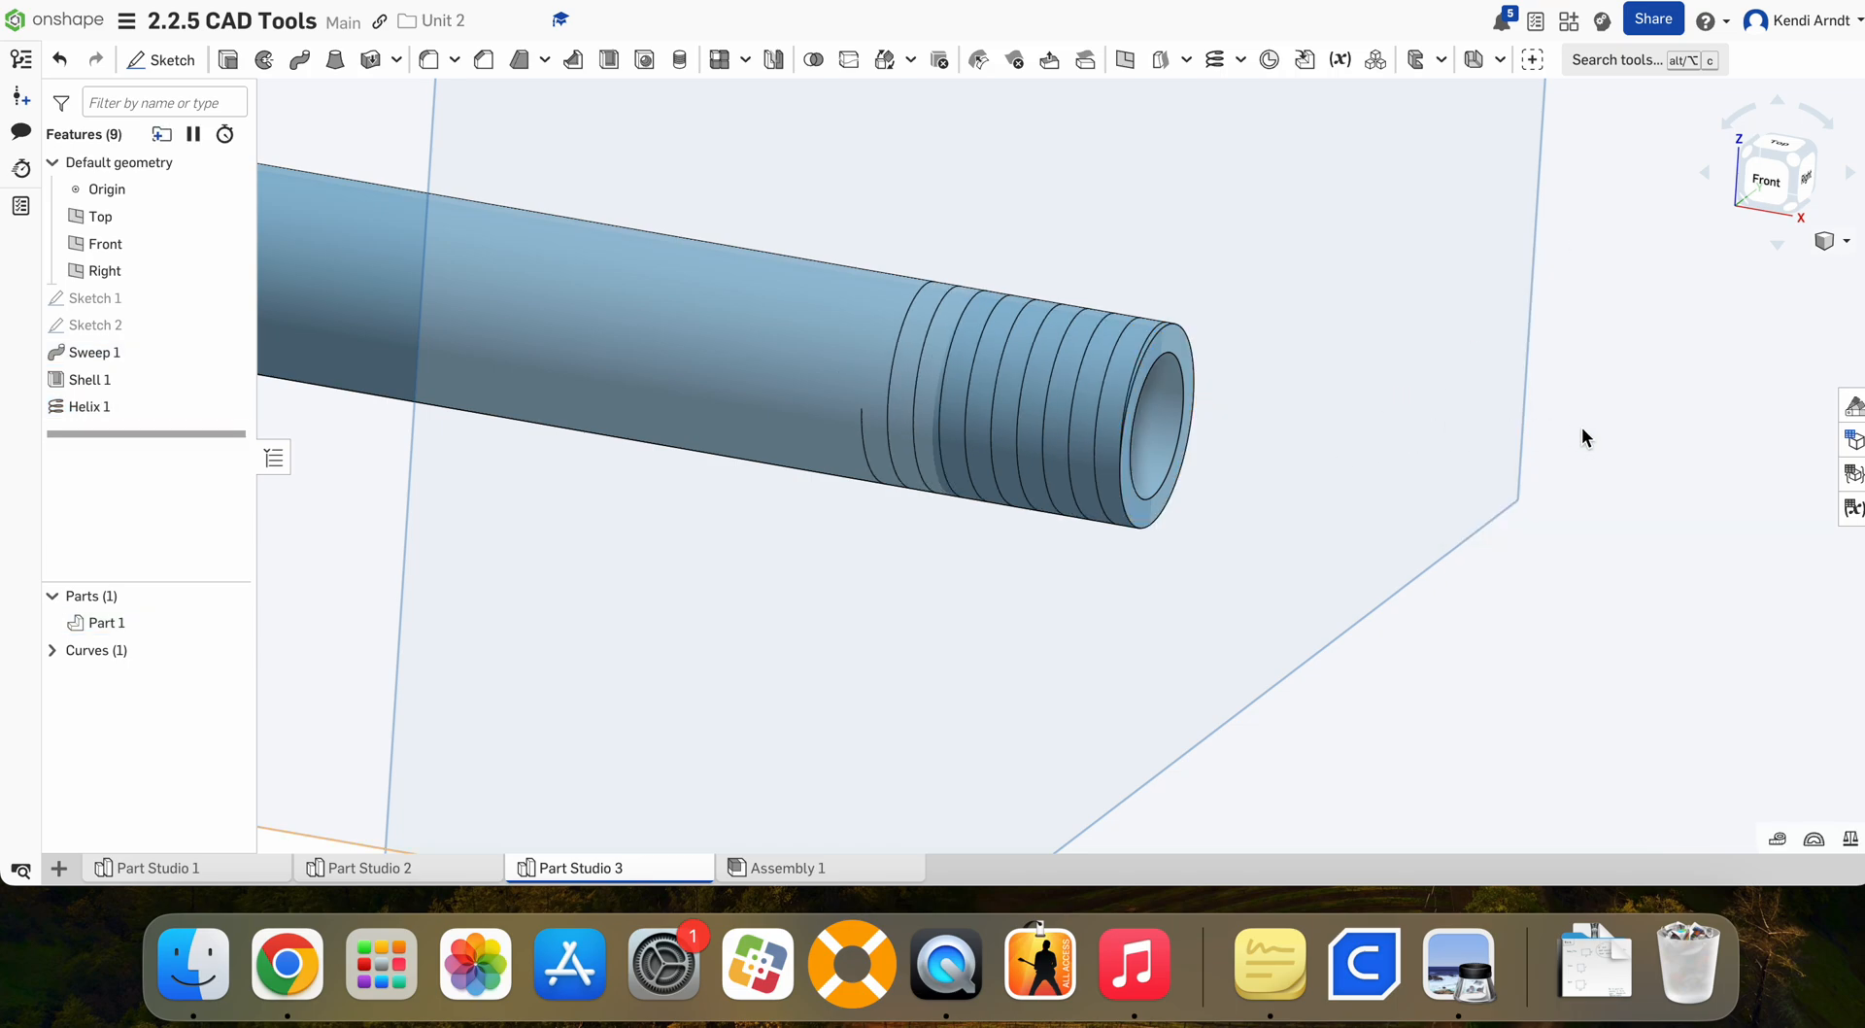
Step: Select and inspect the helix's start point on the outer edge of the lower leg's end face
mouse_move(1582, 428)
right_down()
mouse_move(1636, 437)
mouse_move(1595, 428)
right_up()
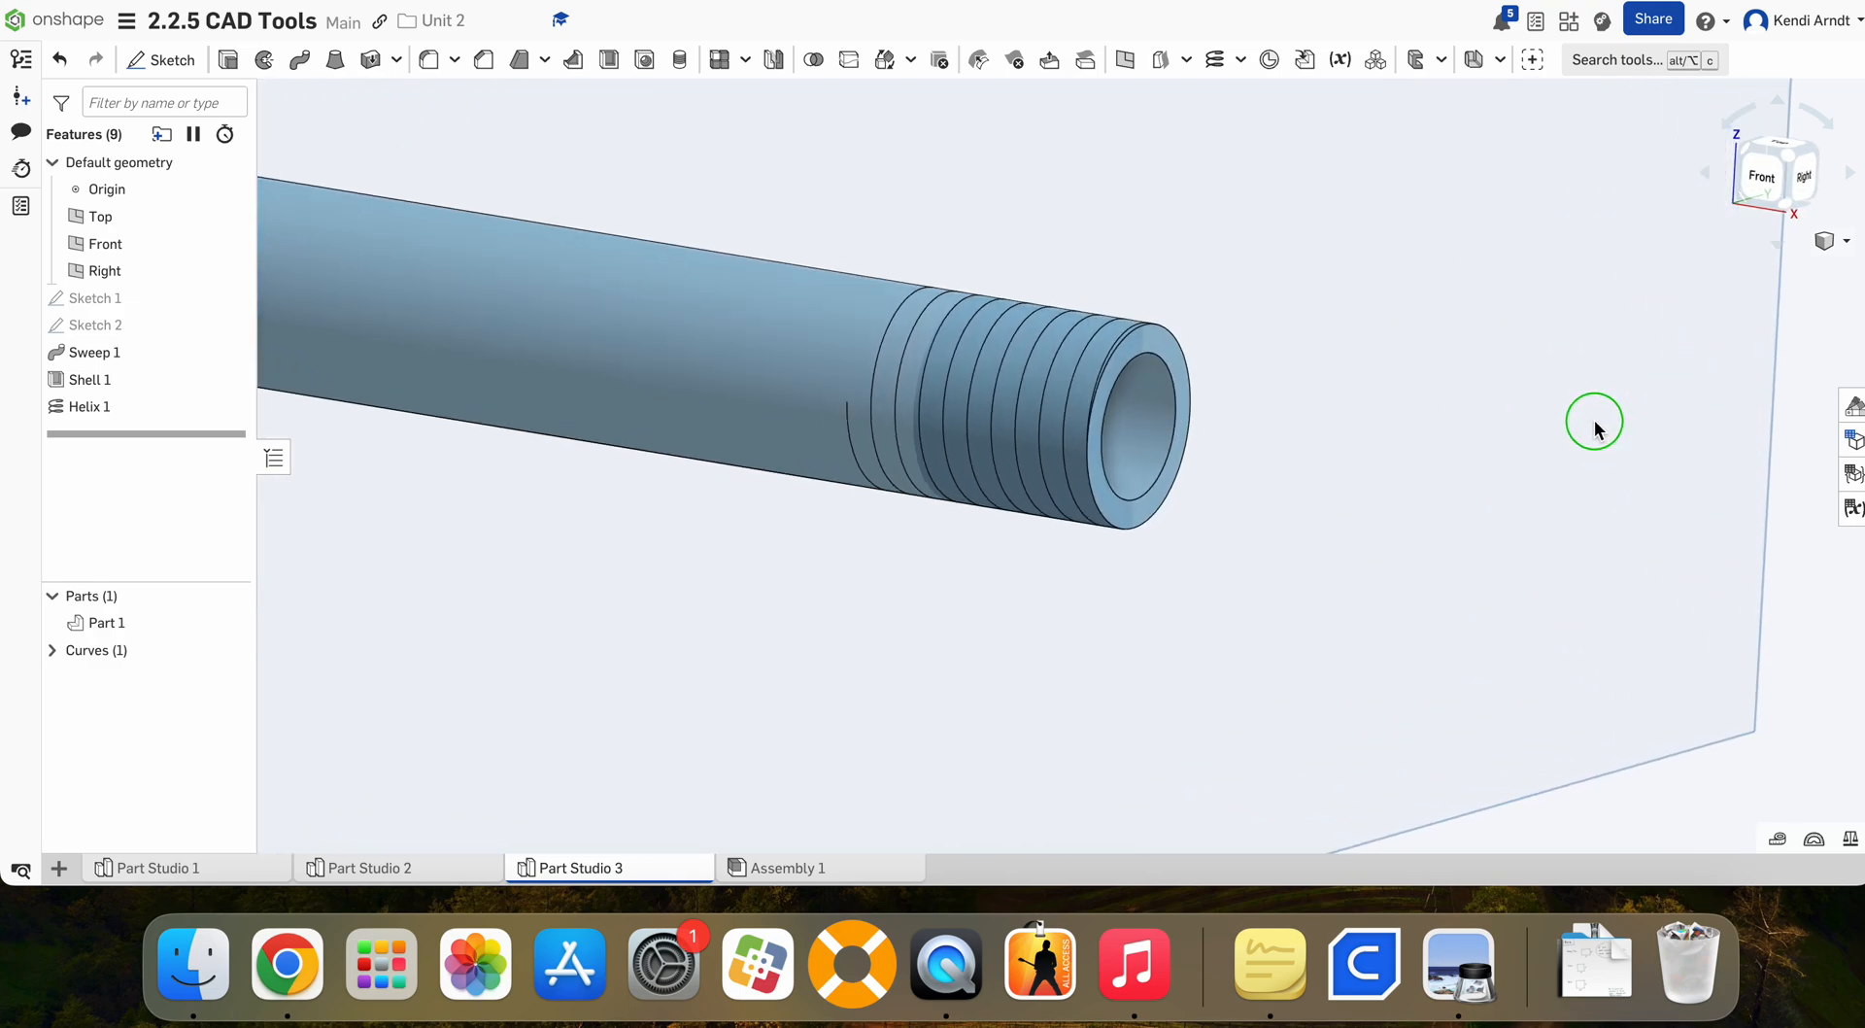
scroll(1195, 439, up, 3)
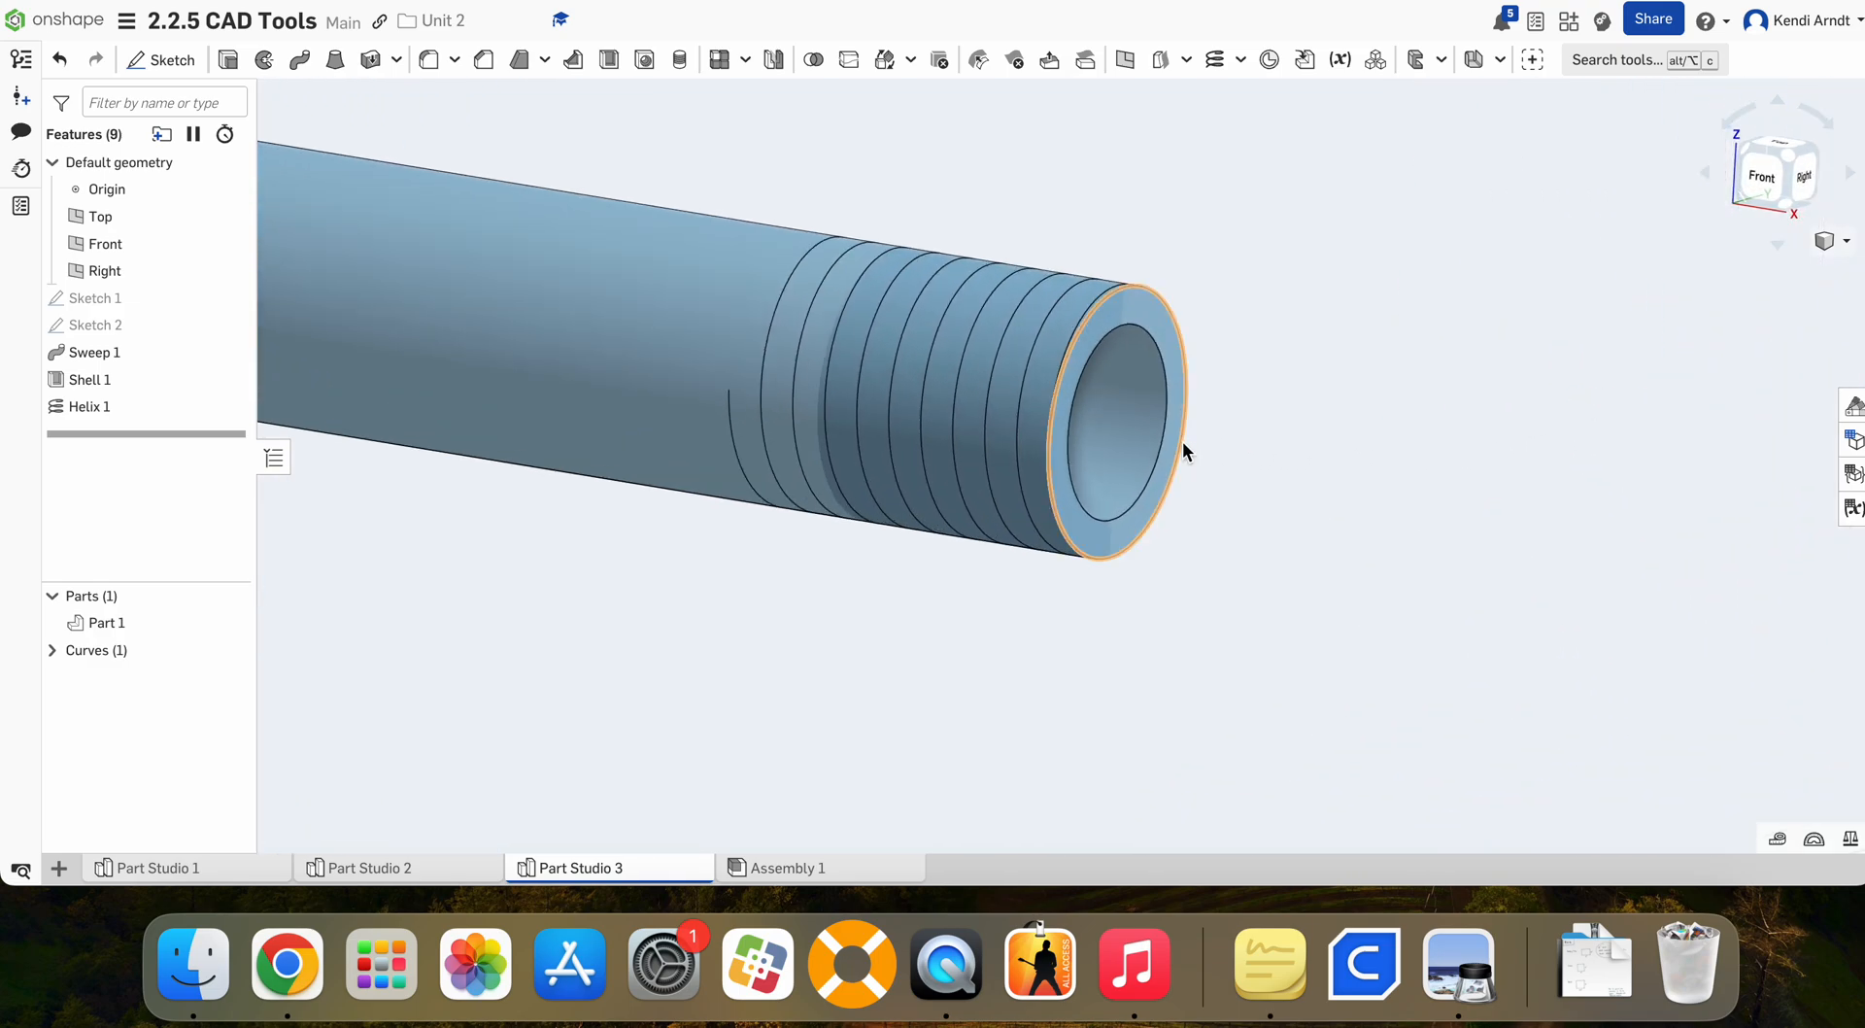
click(1035, 437)
scroll(1035, 437, up, 5)
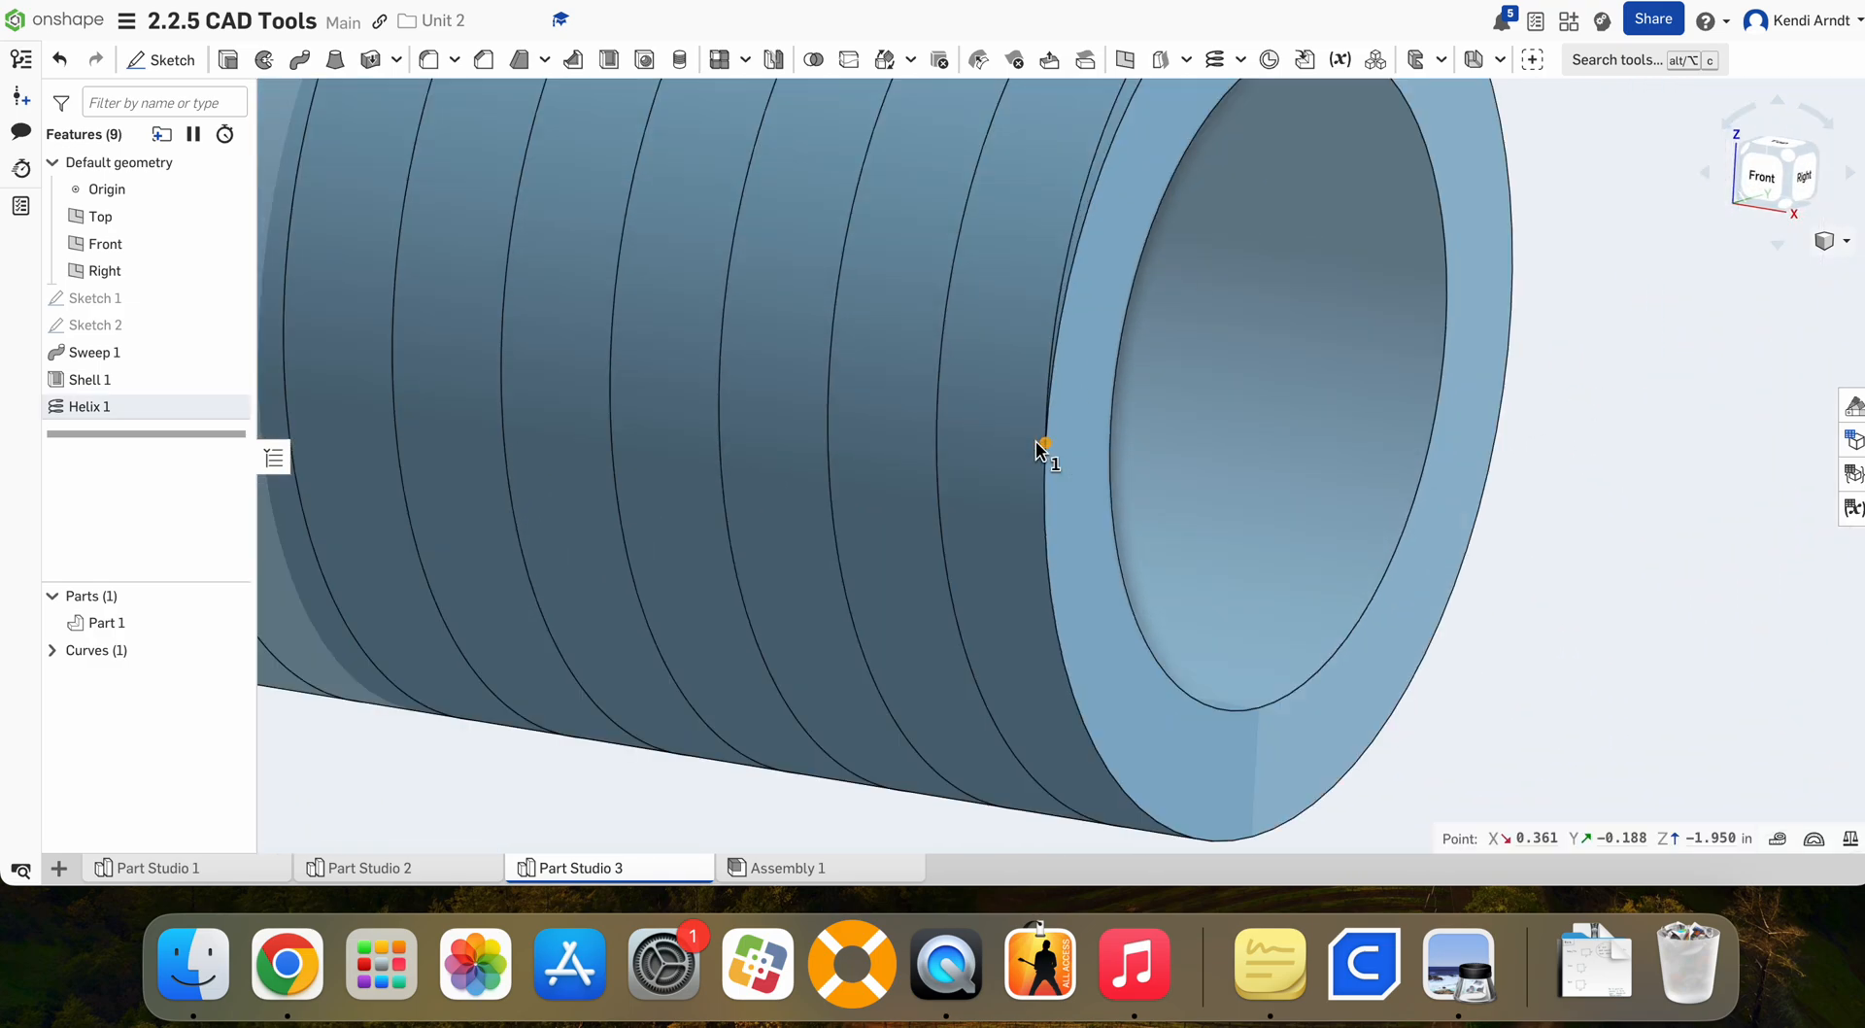
scroll(1044, 445, down, 8)
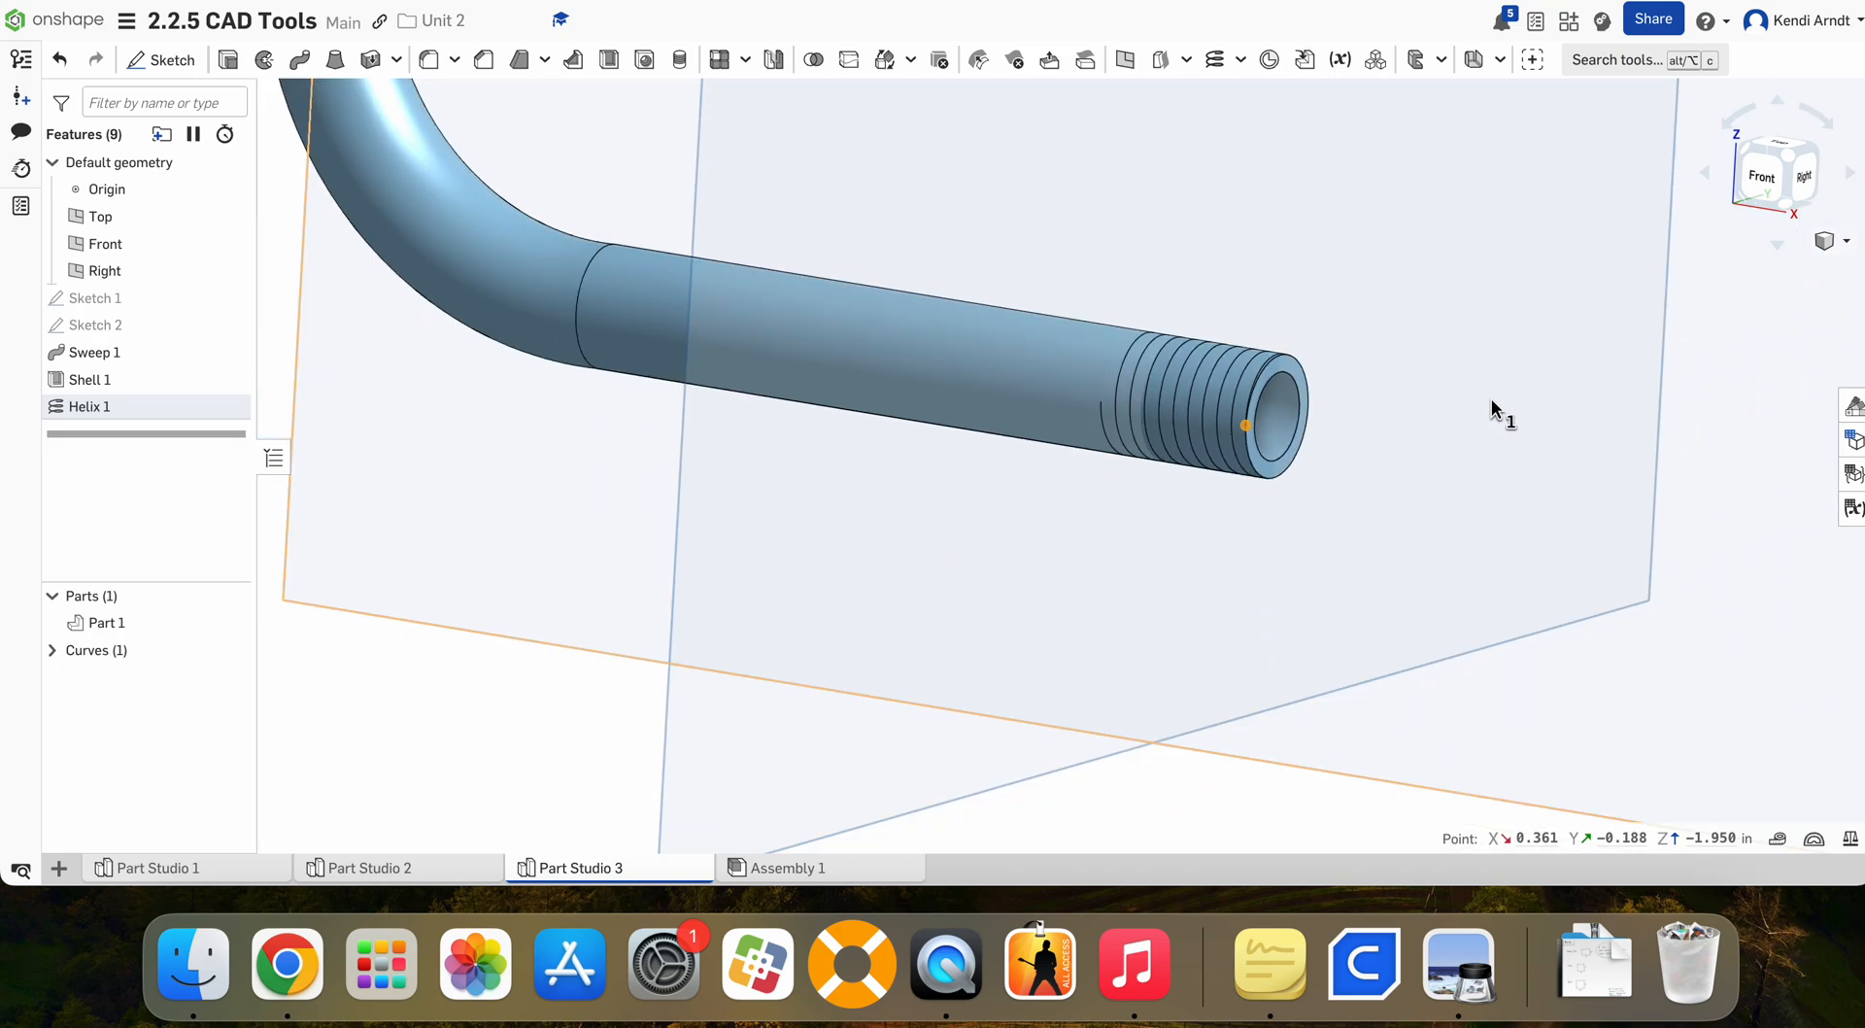
right_drag(1492, 408, 1357, 499)
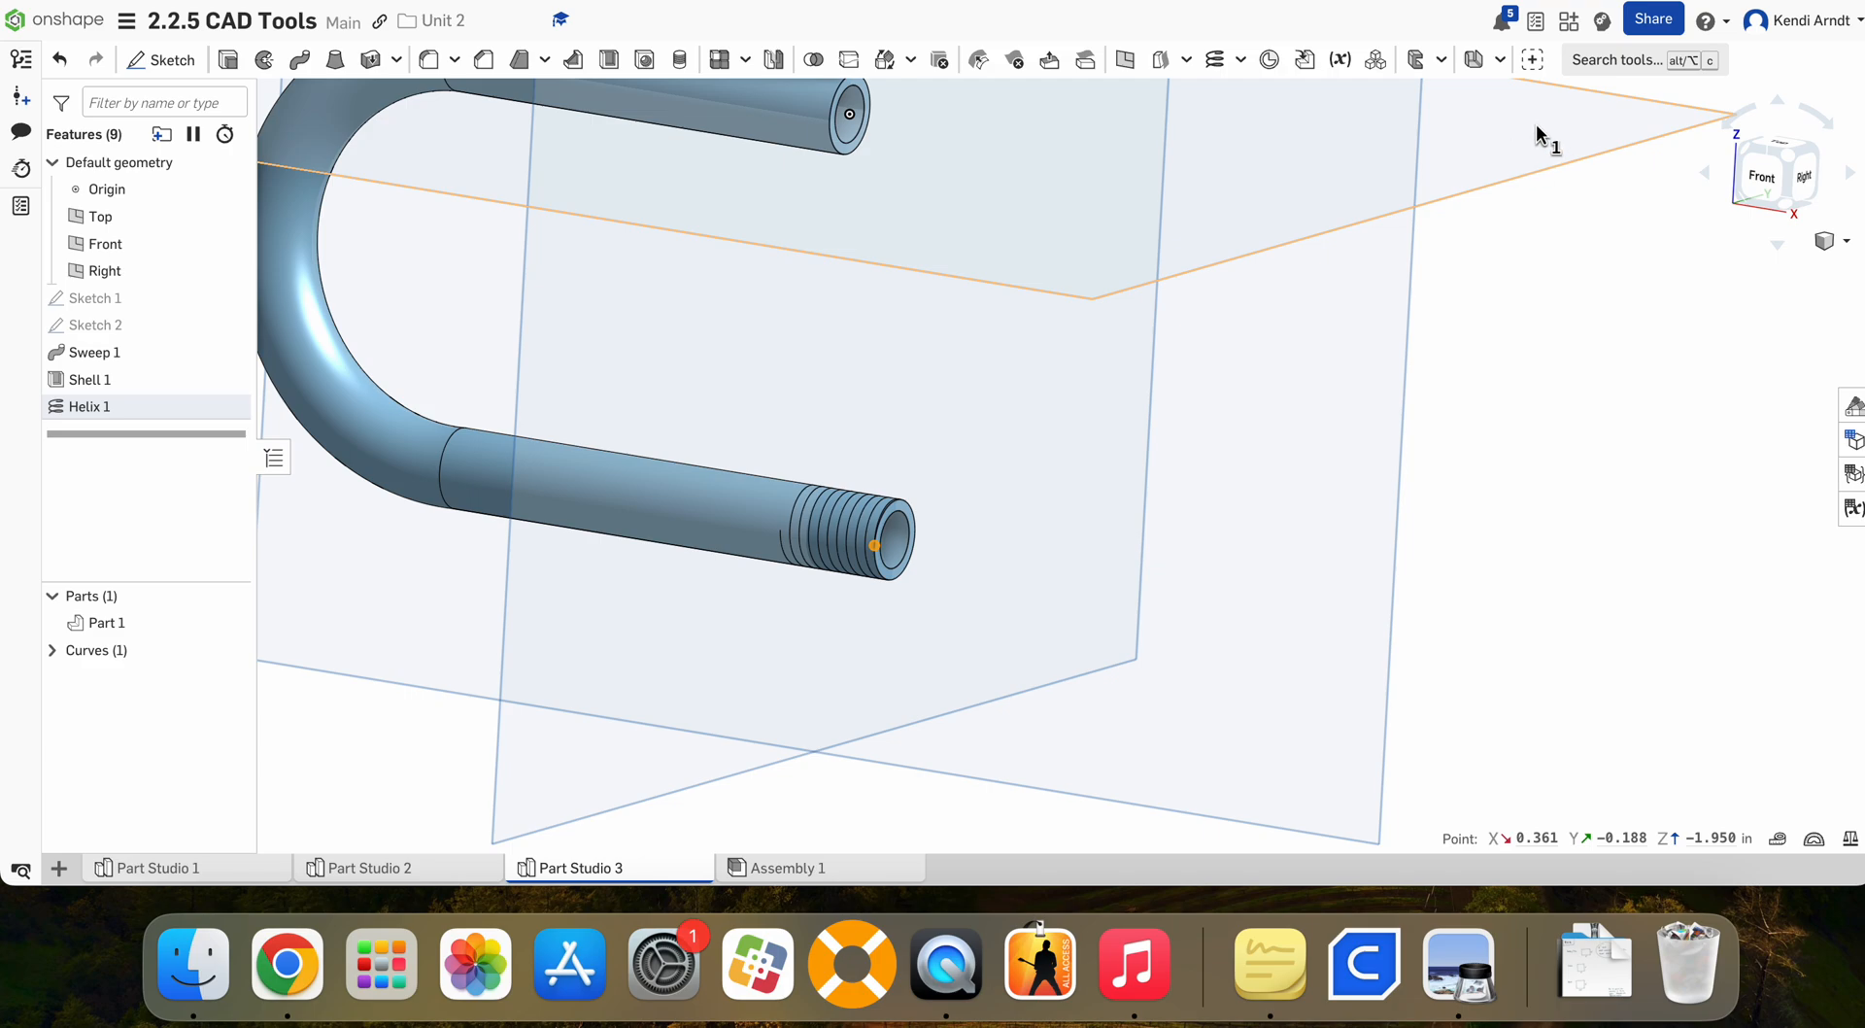
Step: Create a plane offset 1.95 in downward from the Top plane, taking the leg spacing from the assignment drawing
click(1501, 143)
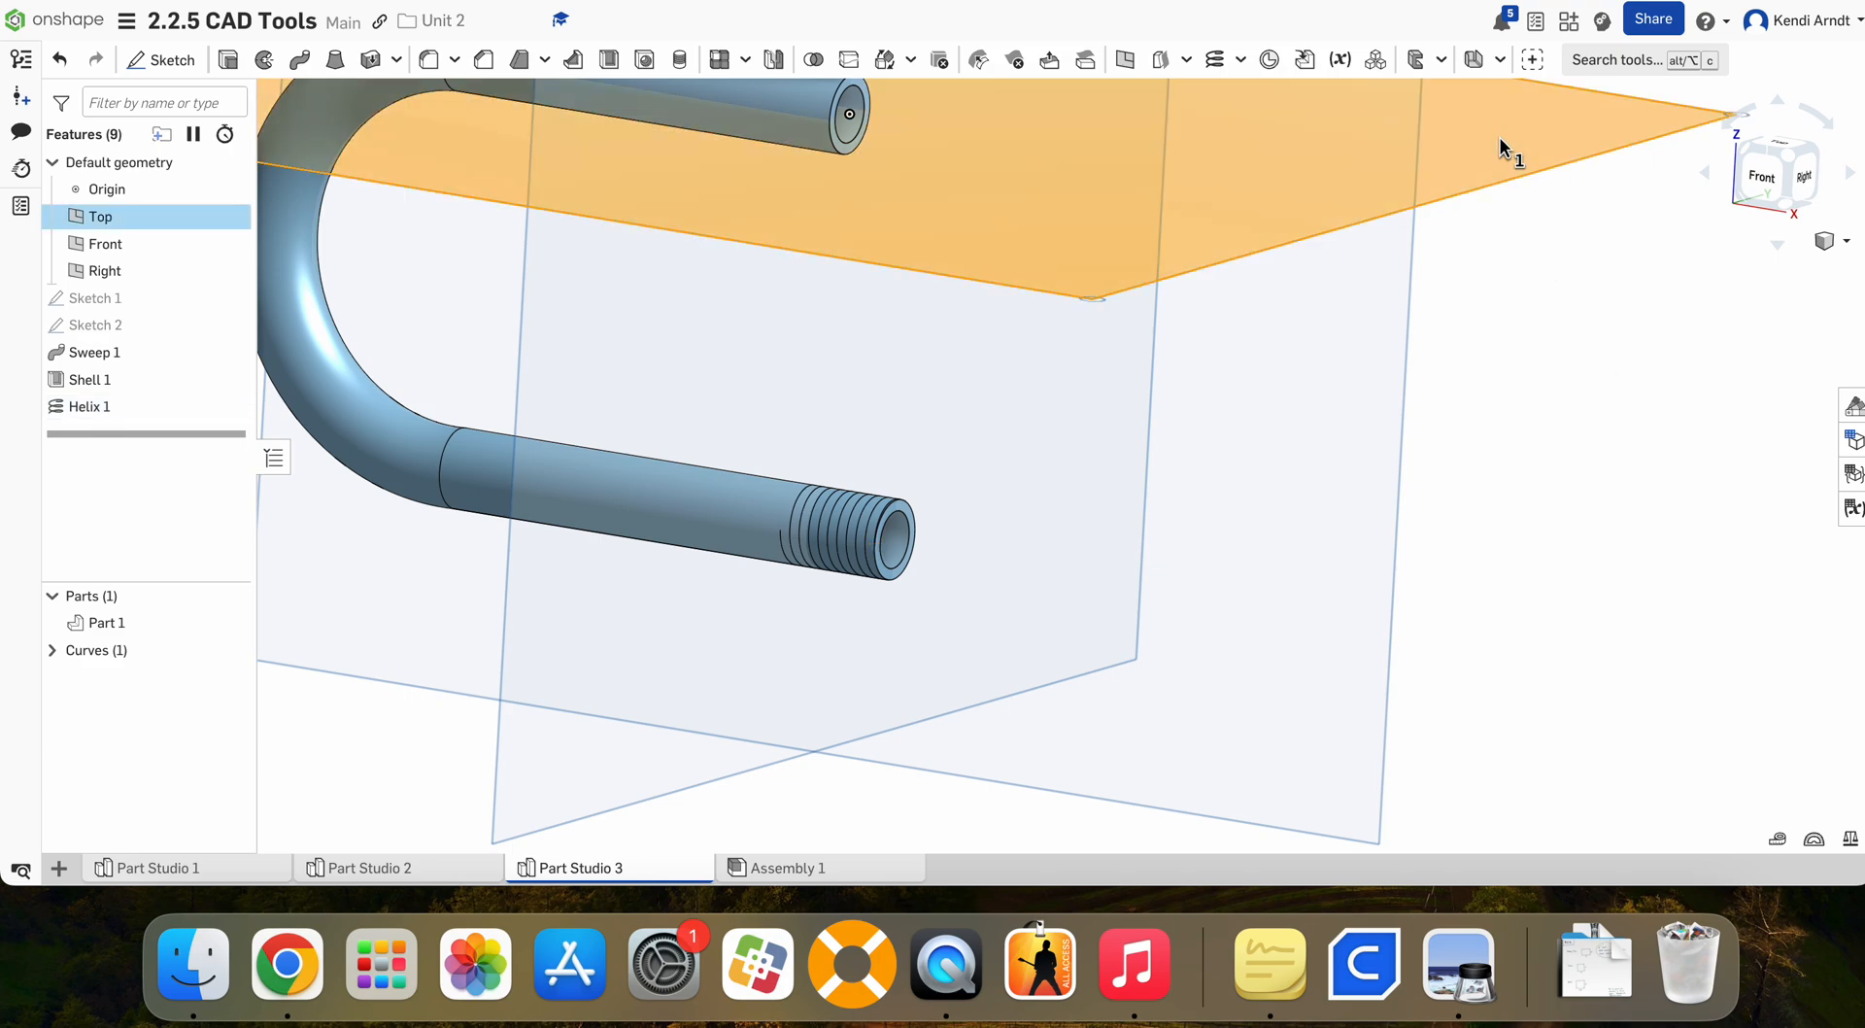
click(1126, 61)
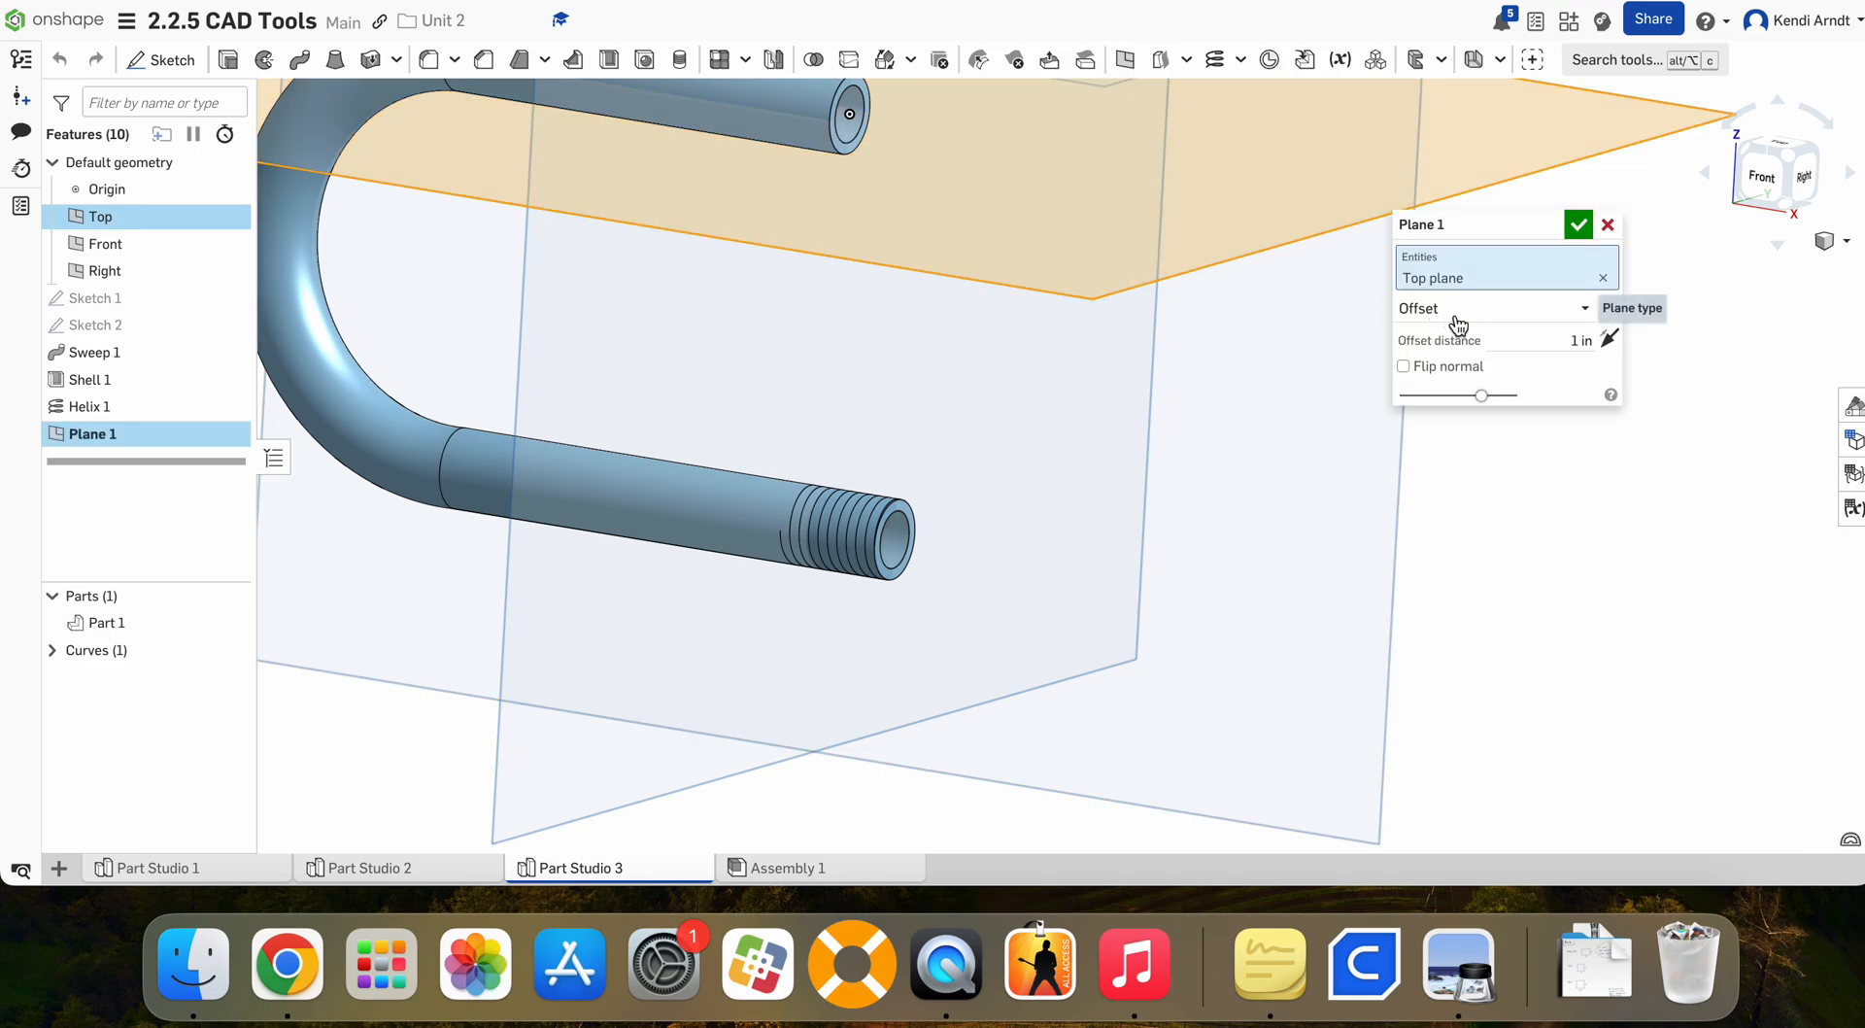
click(1517, 344)
right_drag(1145, 426, 1153, 549)
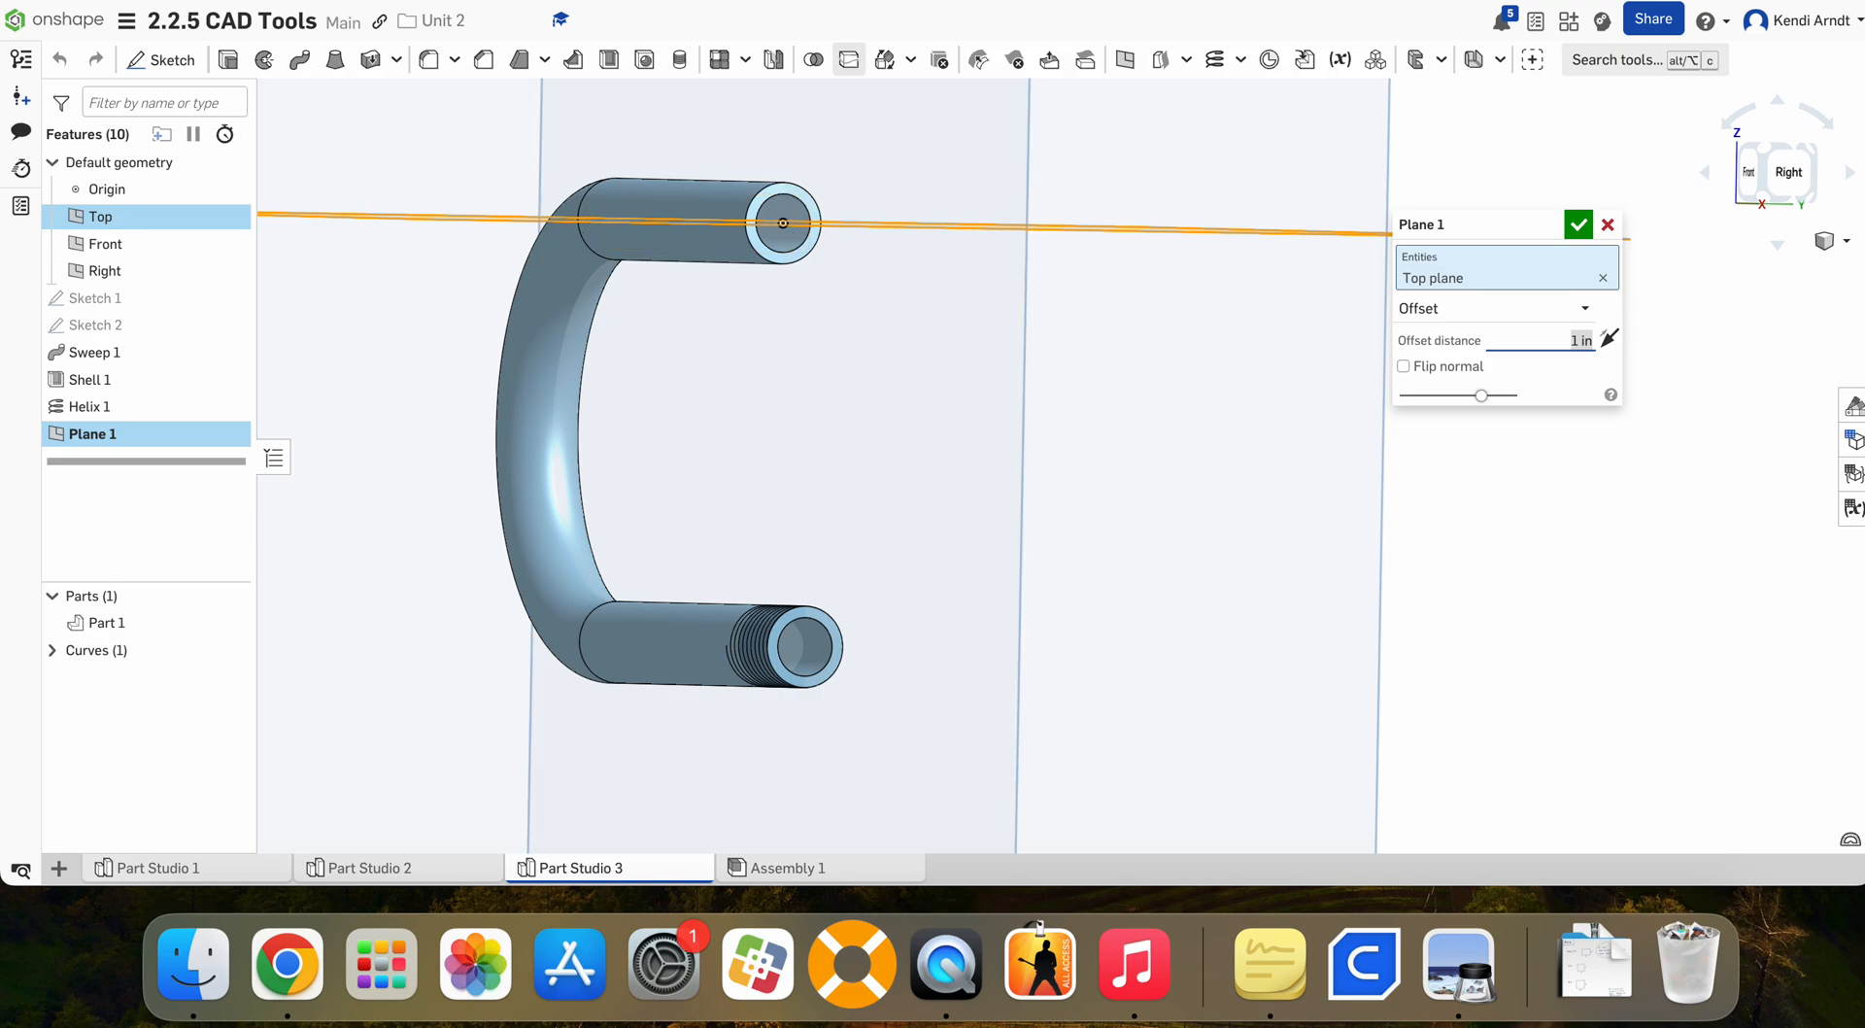
click(853, 1)
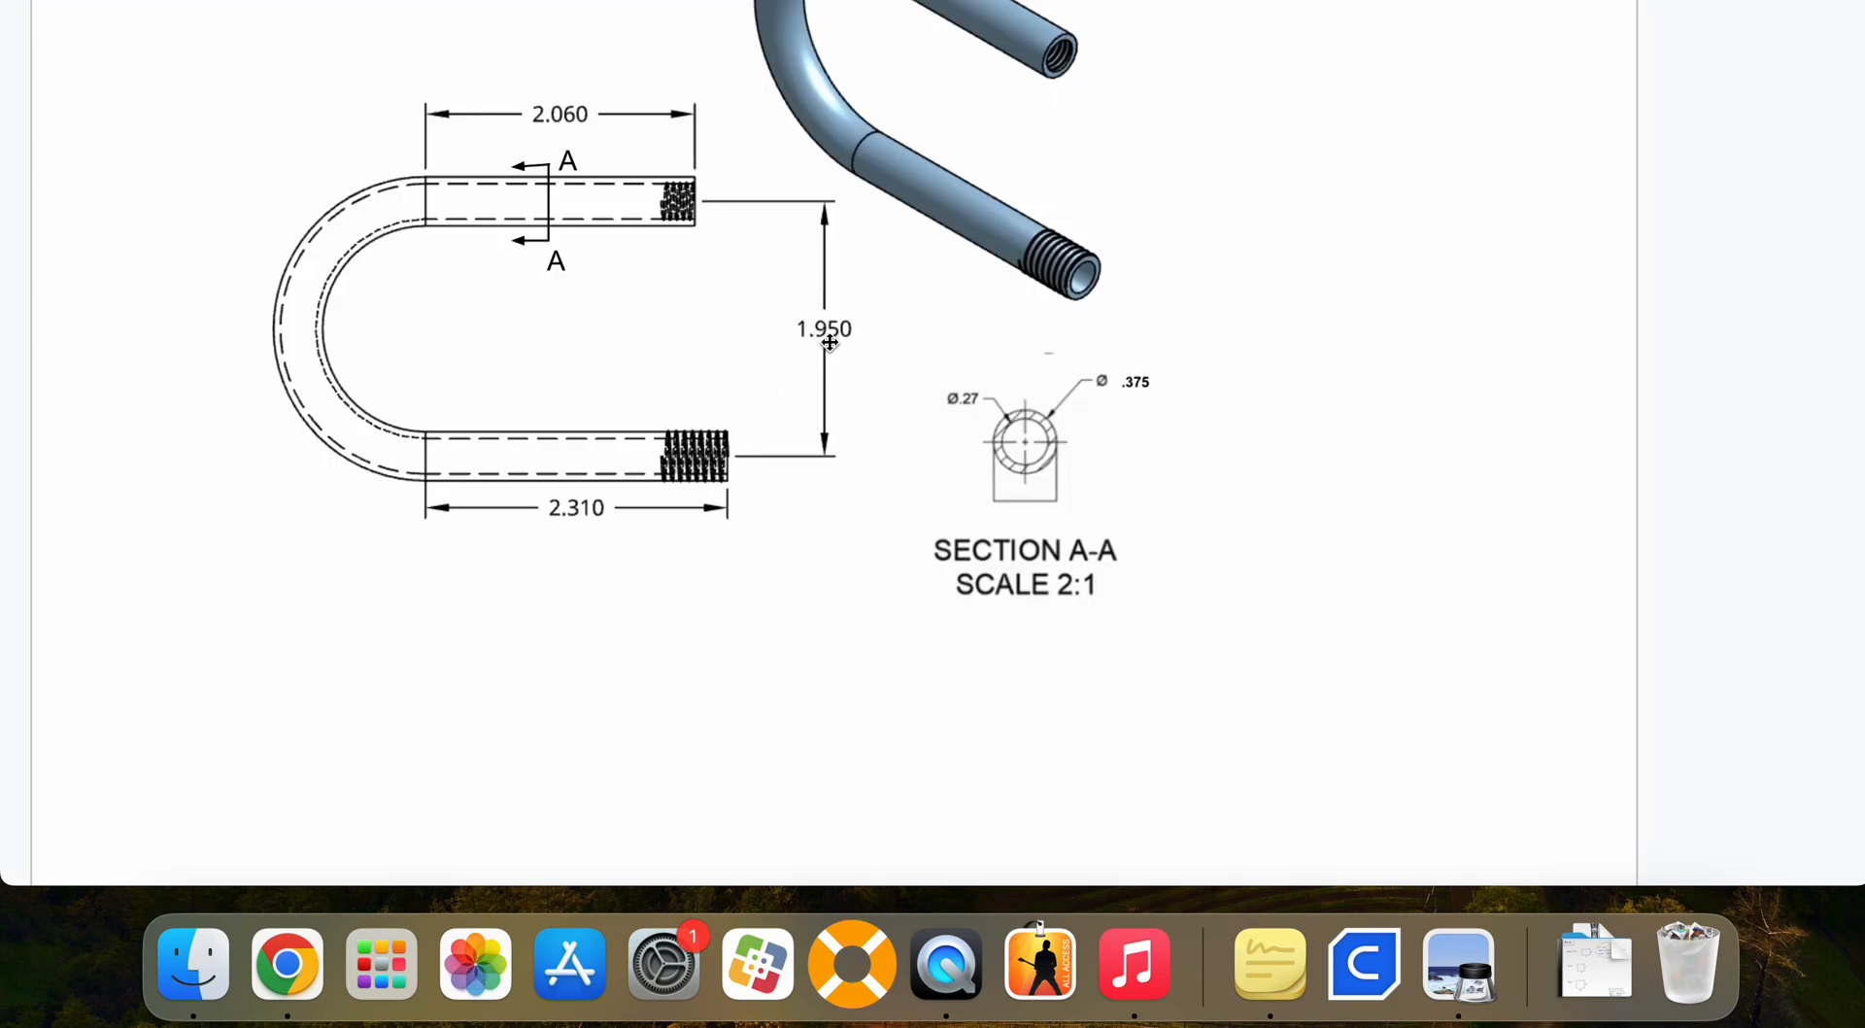
click(972, 1)
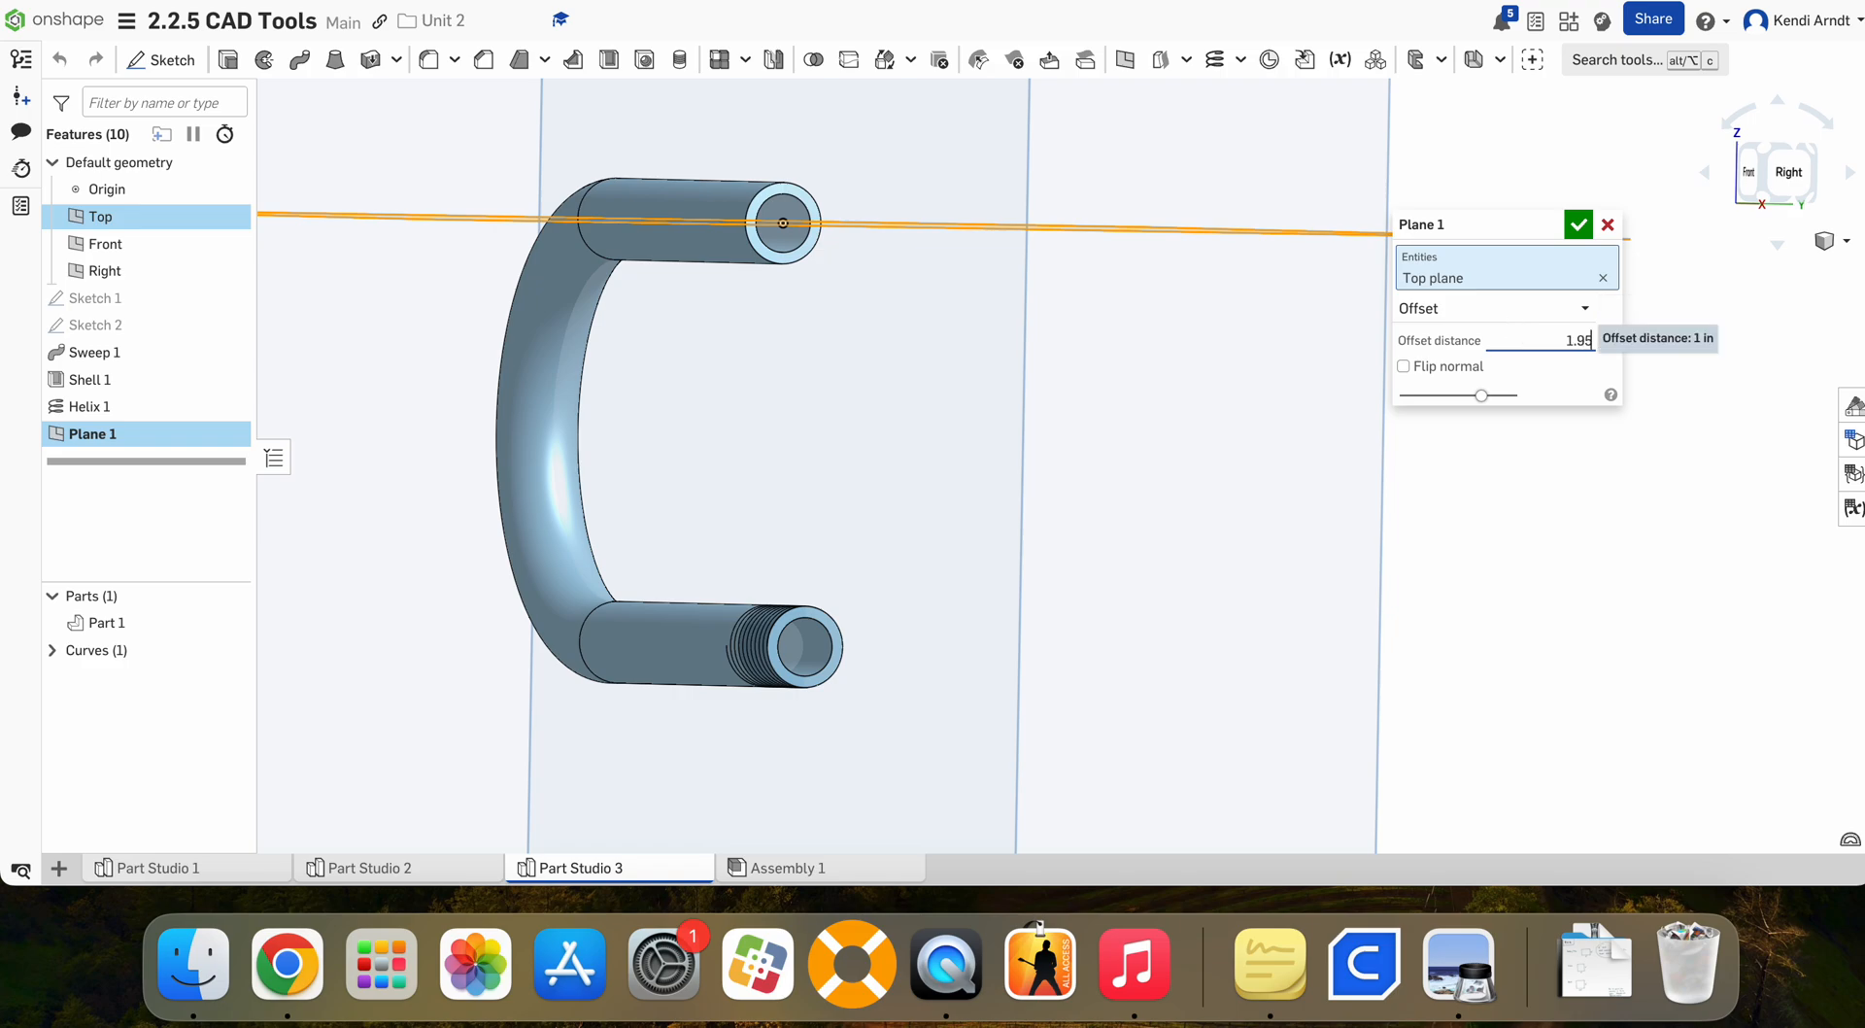
key(Return)
scroll(1428, 475, down, 5)
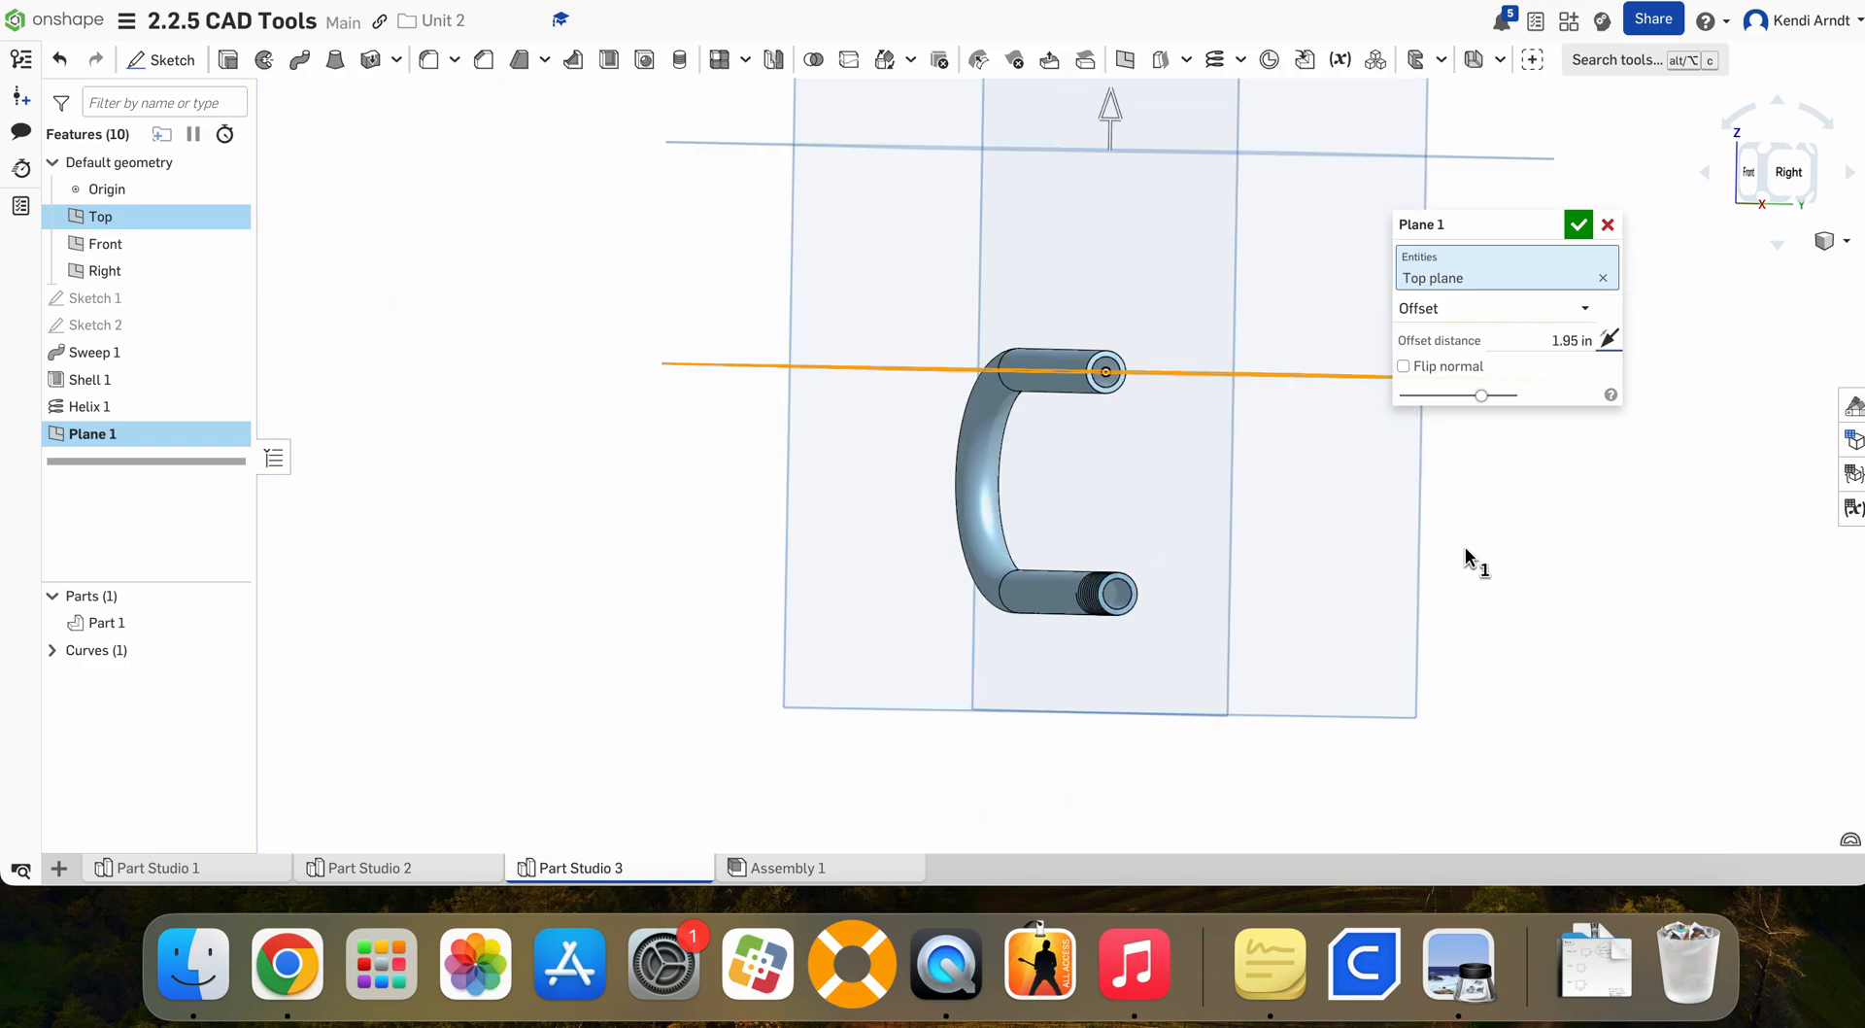
click(1610, 340)
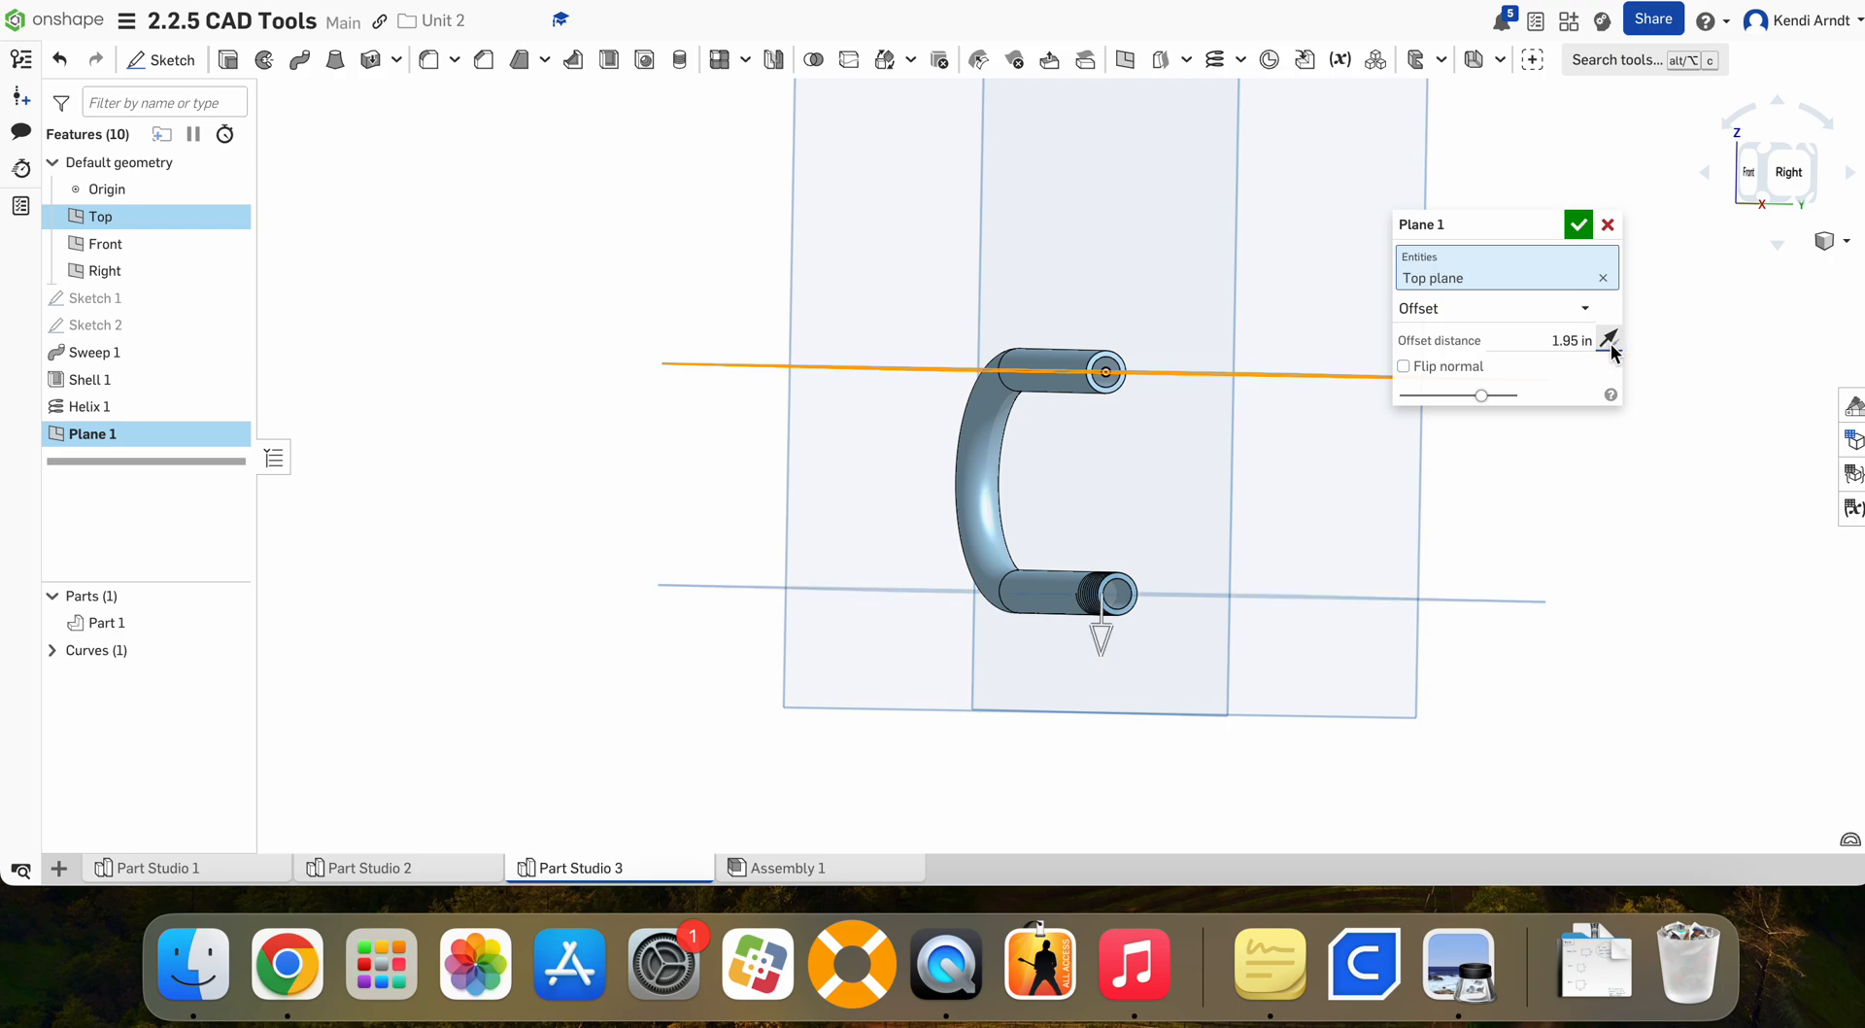
right_drag(1347, 540, 1345, 544)
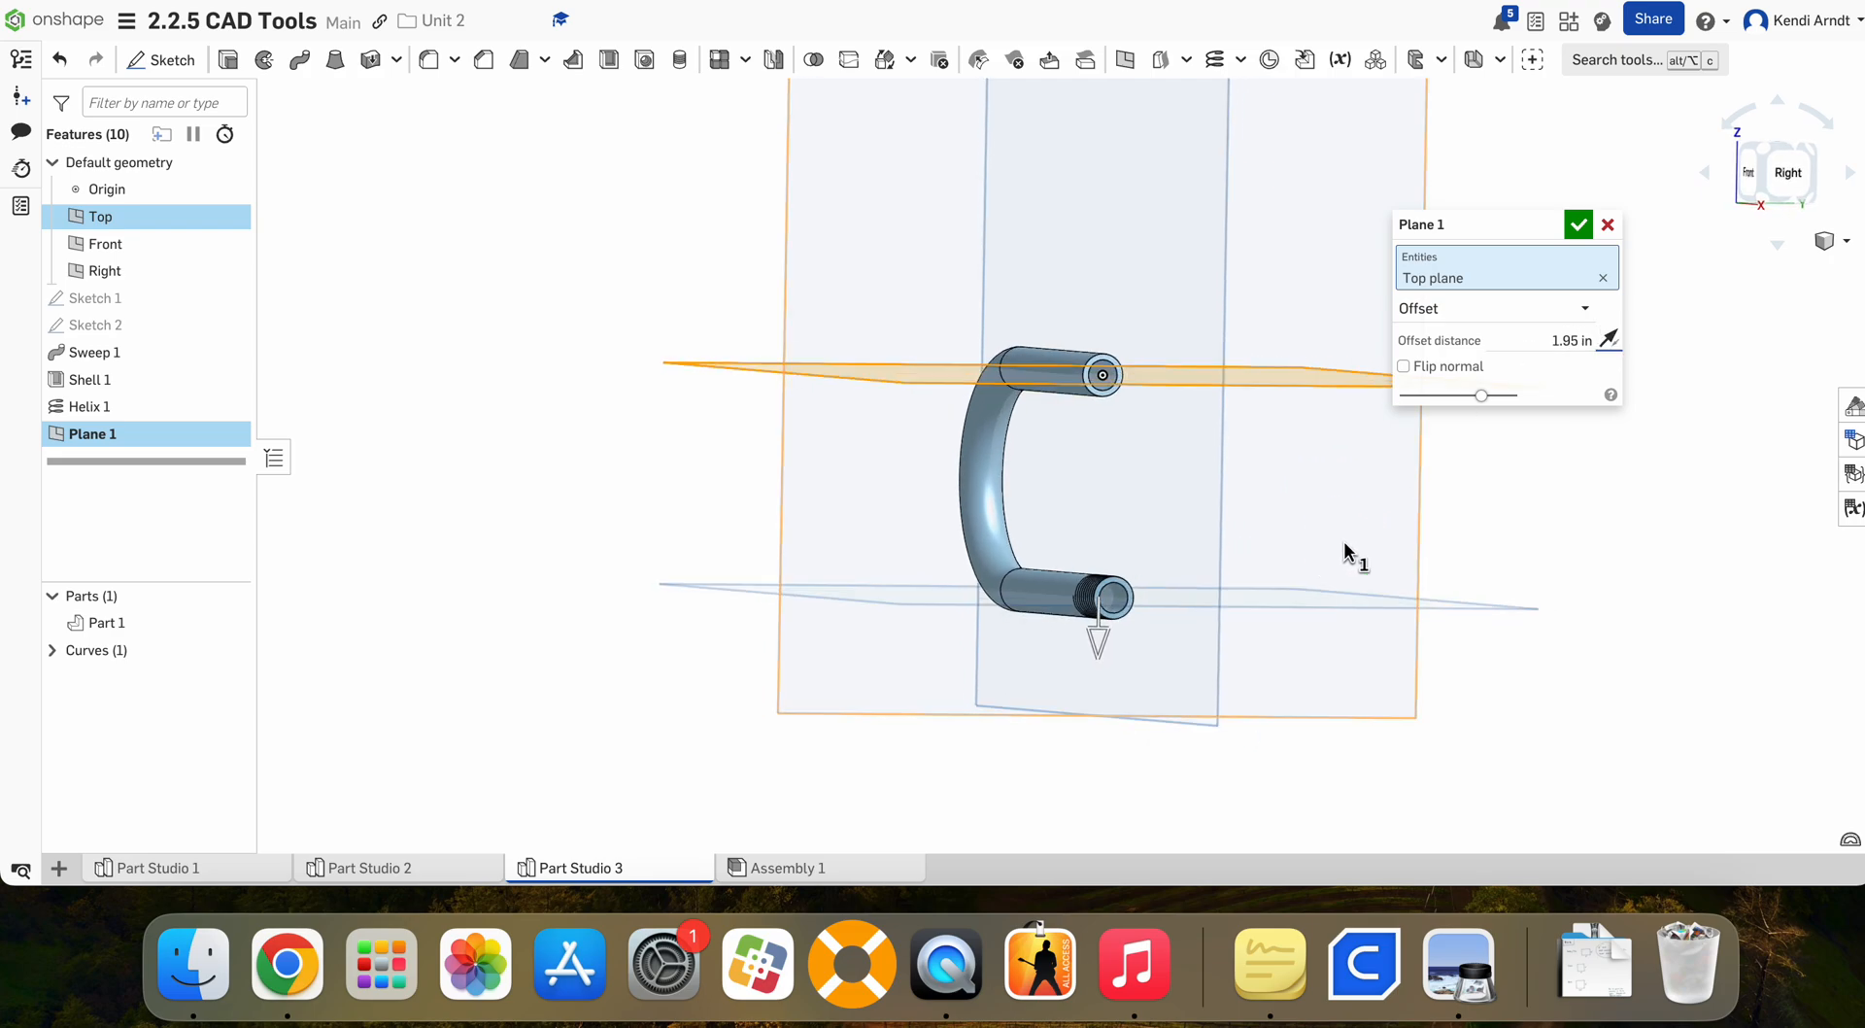
click(1579, 224)
Step: On the new offset plane, sketch a circle about 0.03 in in diameter at the helix's start point on the lower leg's outer edge
scroll(1169, 591, up, 5)
right_drag(1167, 599, 1211, 626)
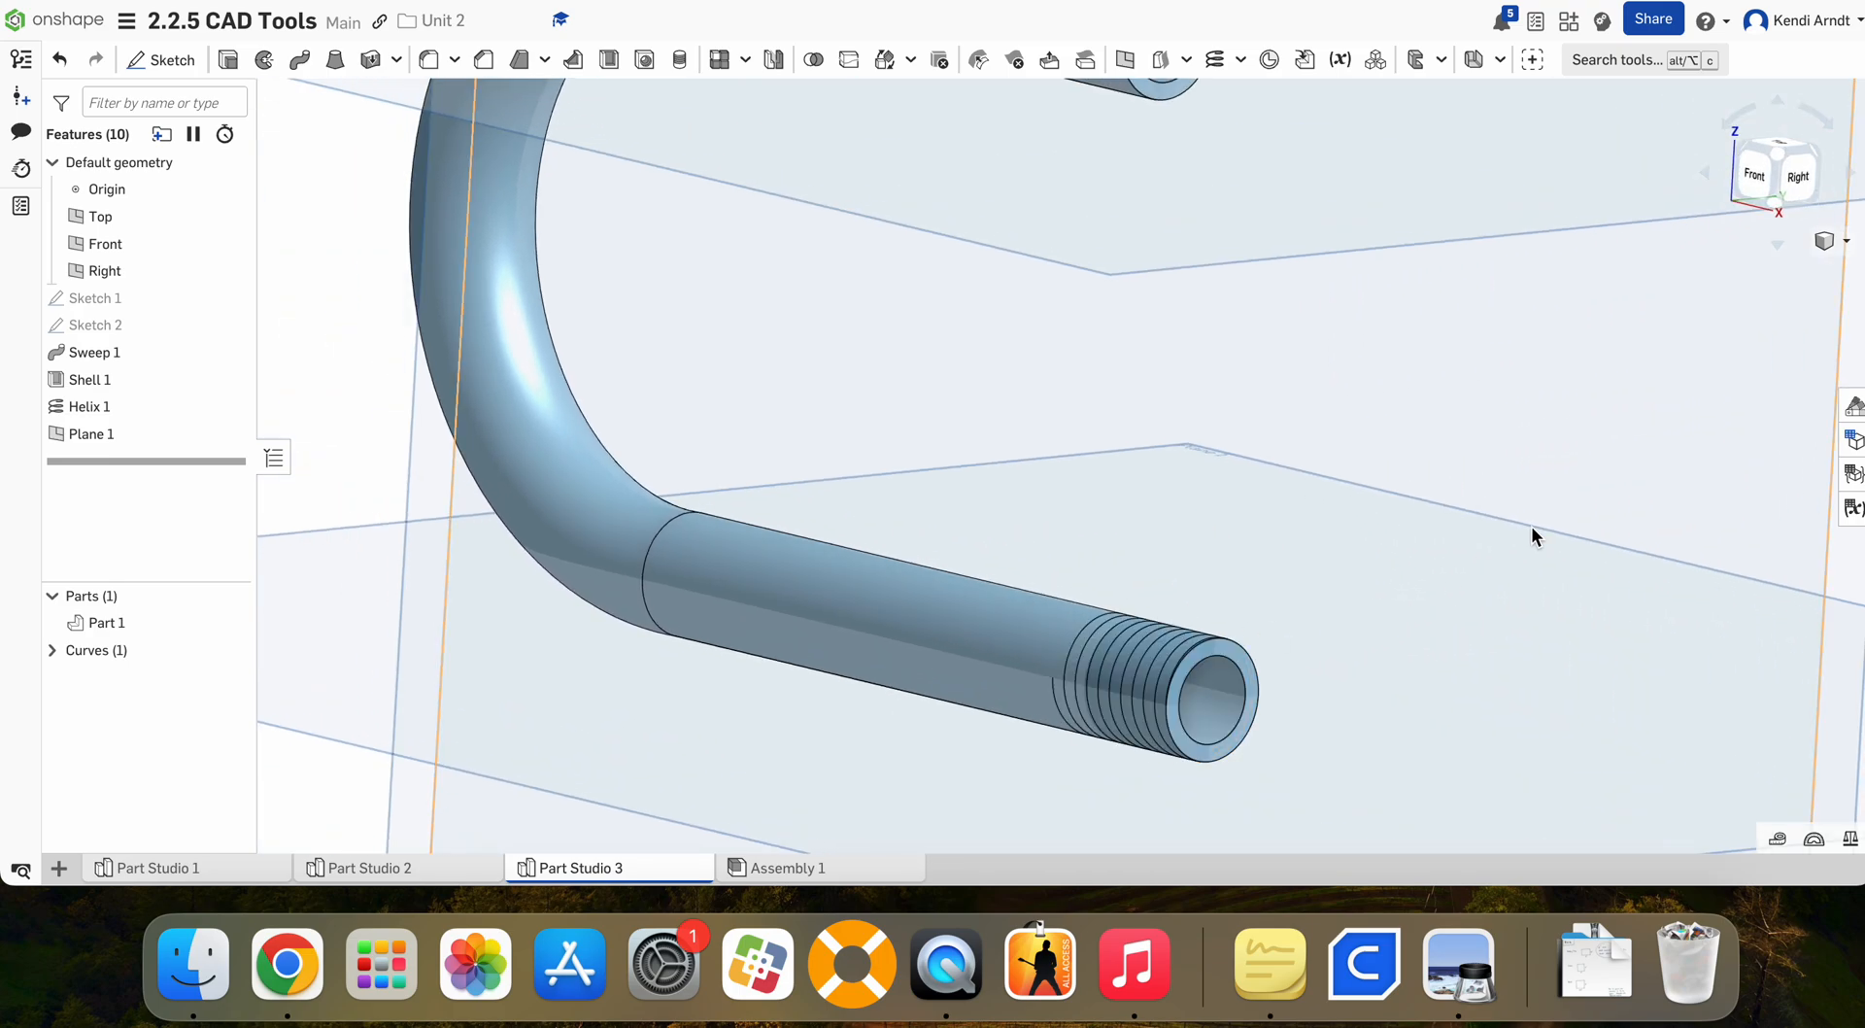
middle_drag(1509, 562, 1233, 474)
click(1699, 610)
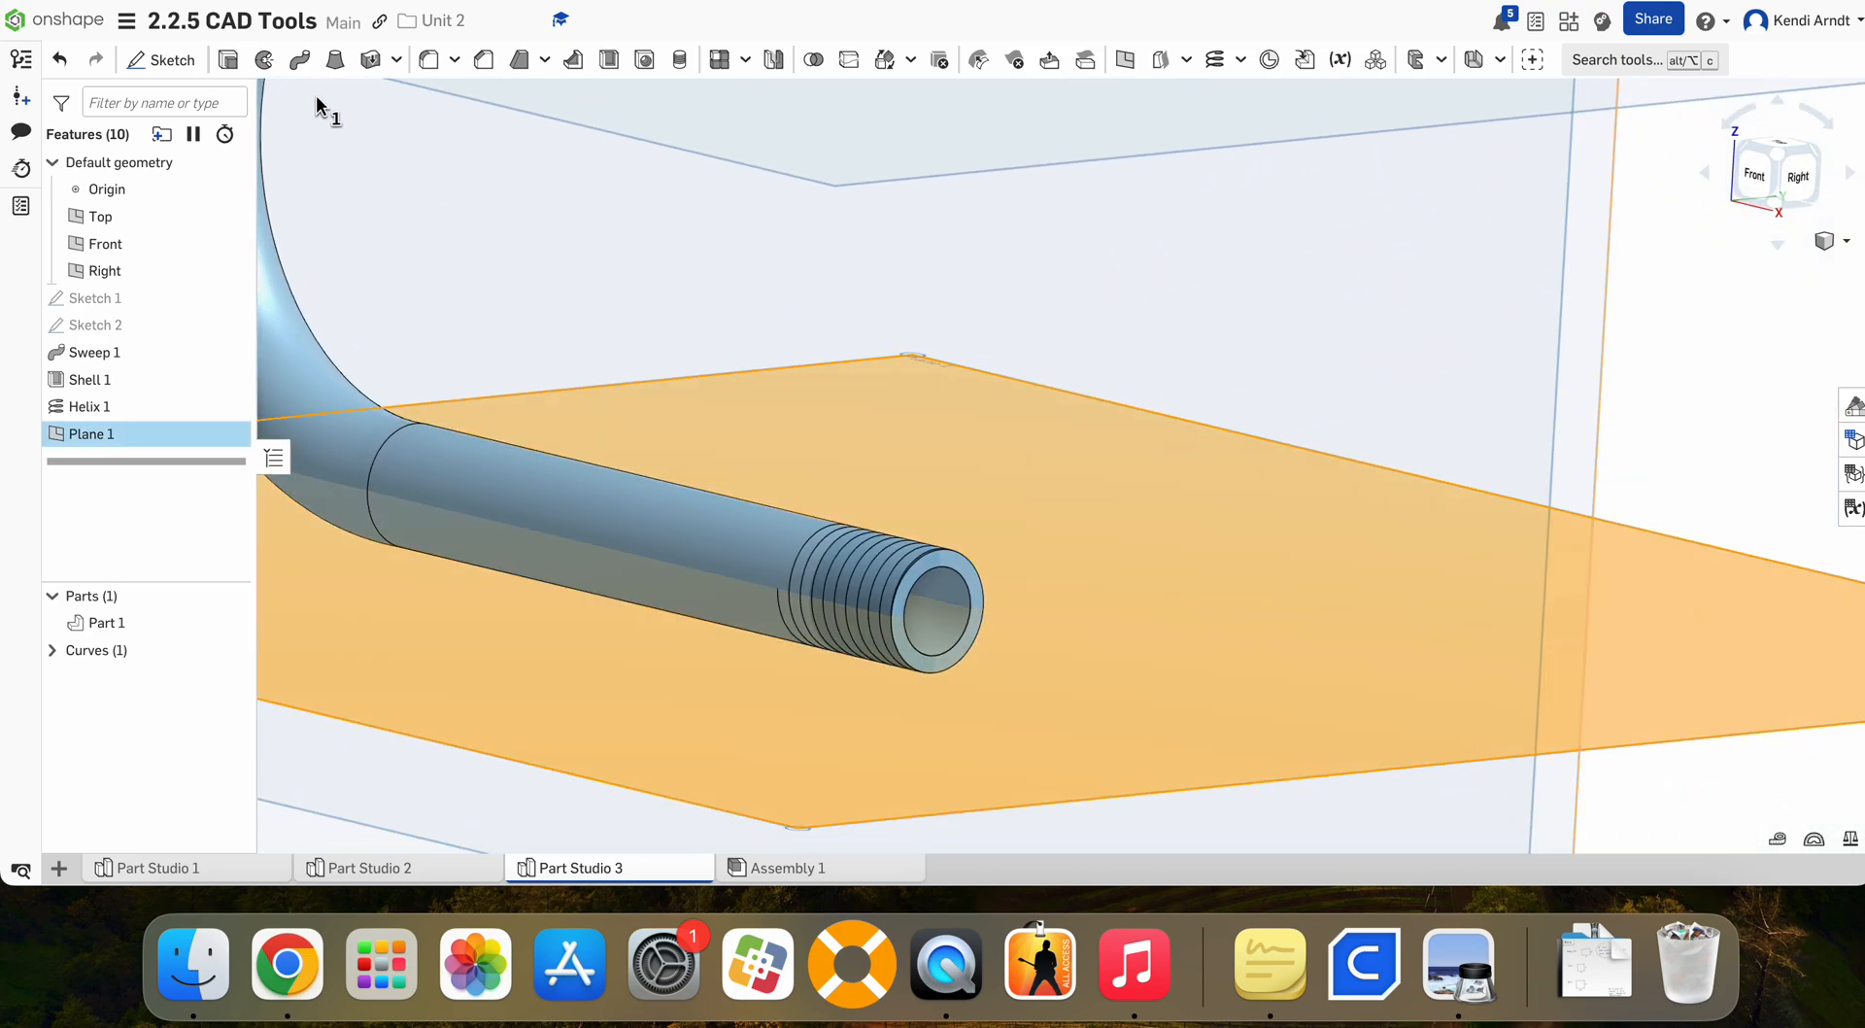
click(160, 59)
mouse_move(1700, 457)
right_down()
mouse_move(1710, 292)
mouse_move(1727, 299)
right_up()
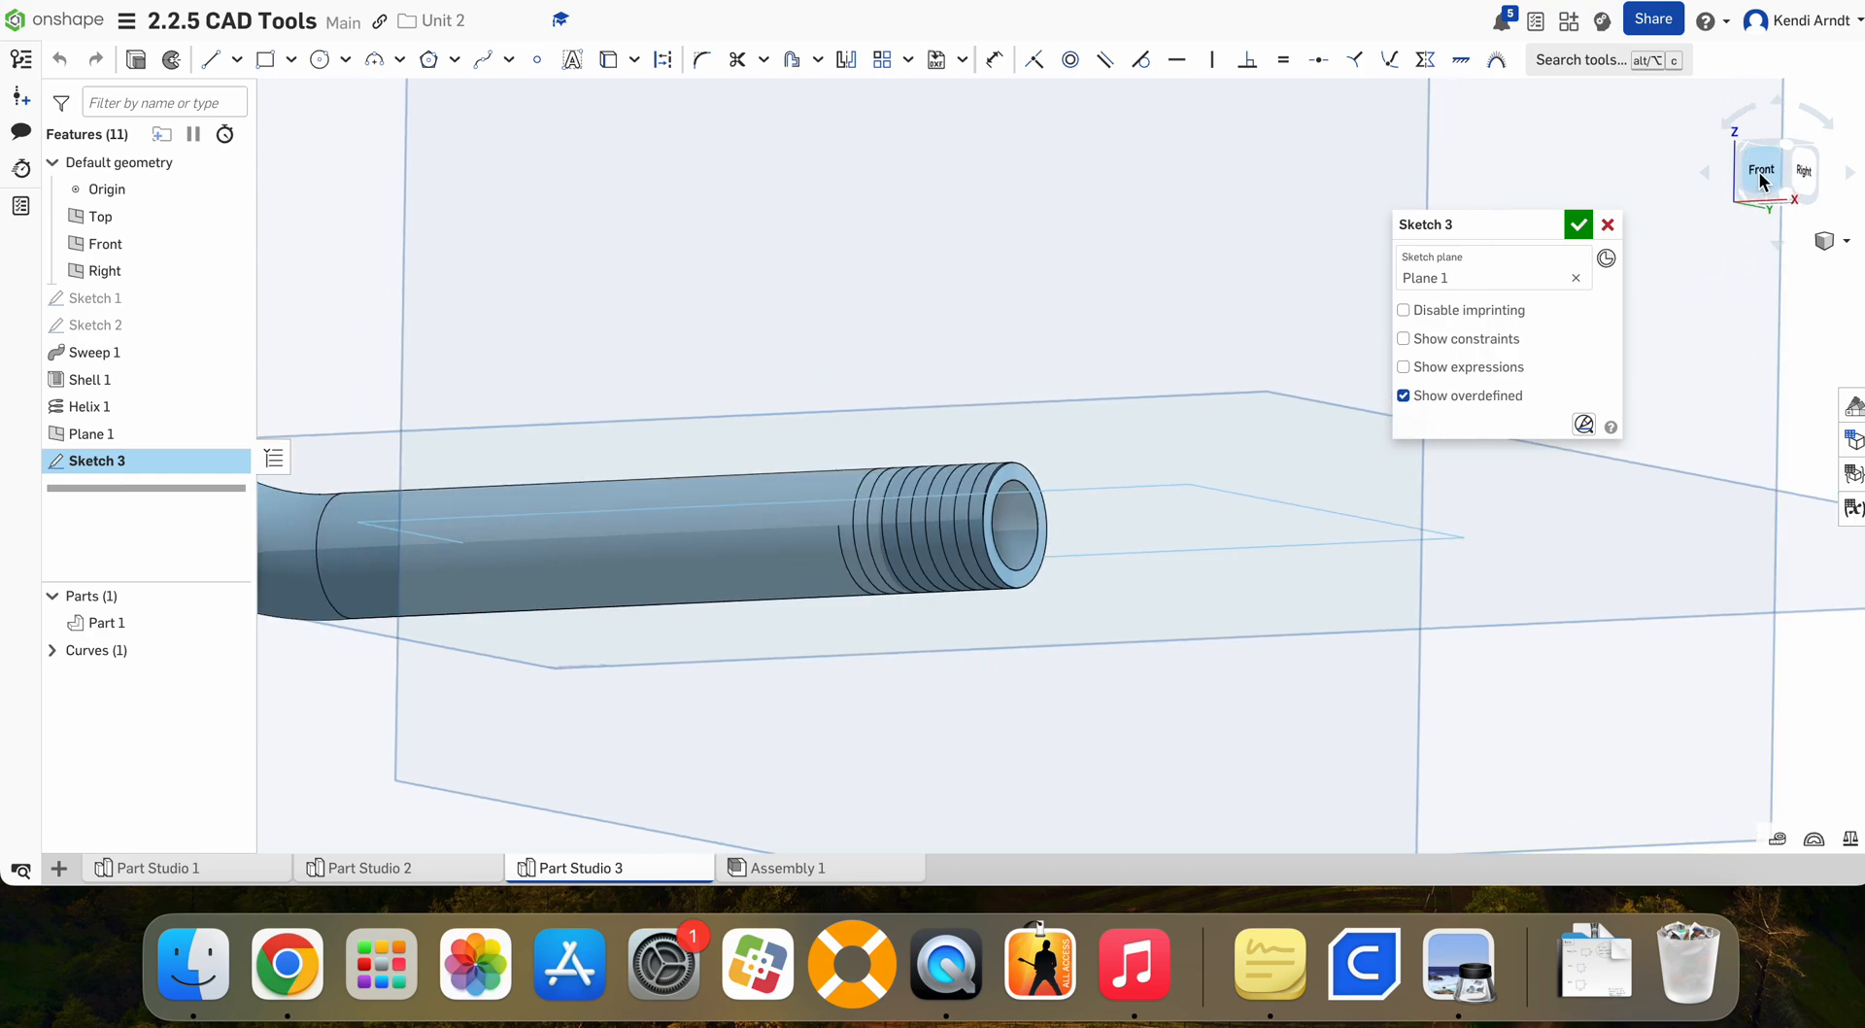
drag(1770, 201, 1769, 191)
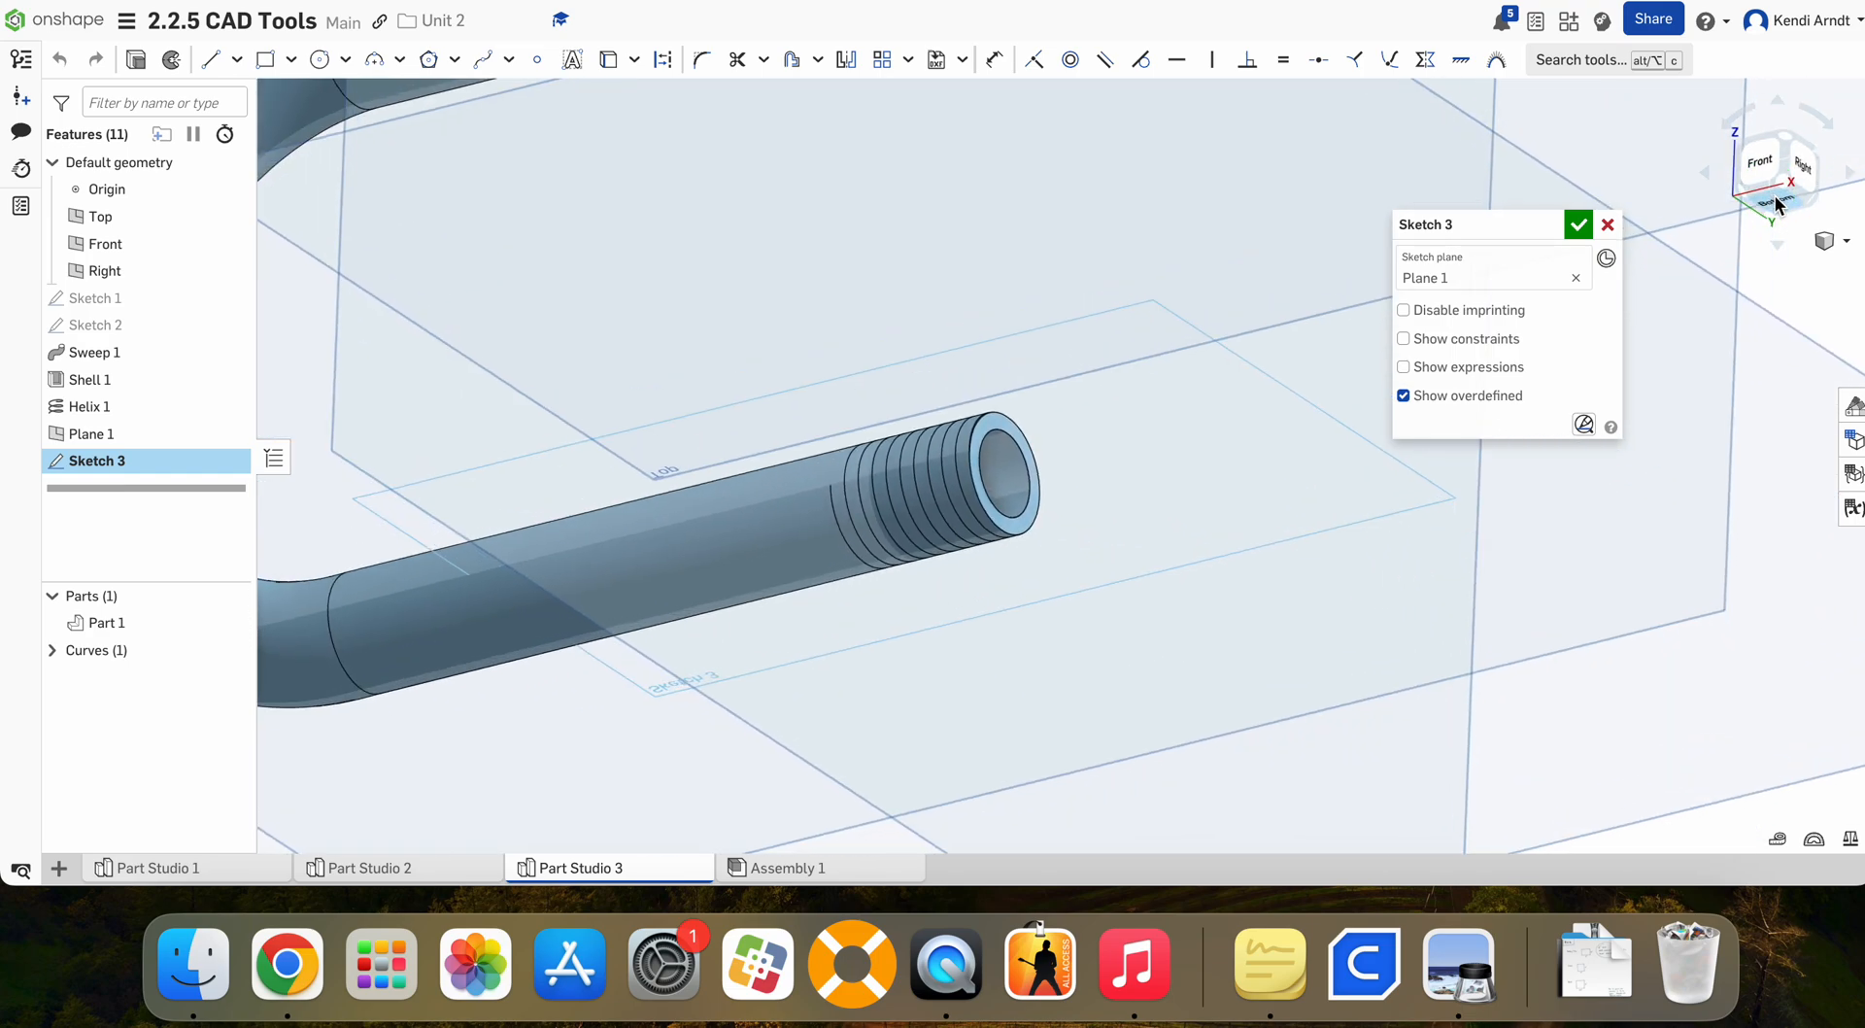
click(1776, 204)
scroll(1104, 468, up, 15)
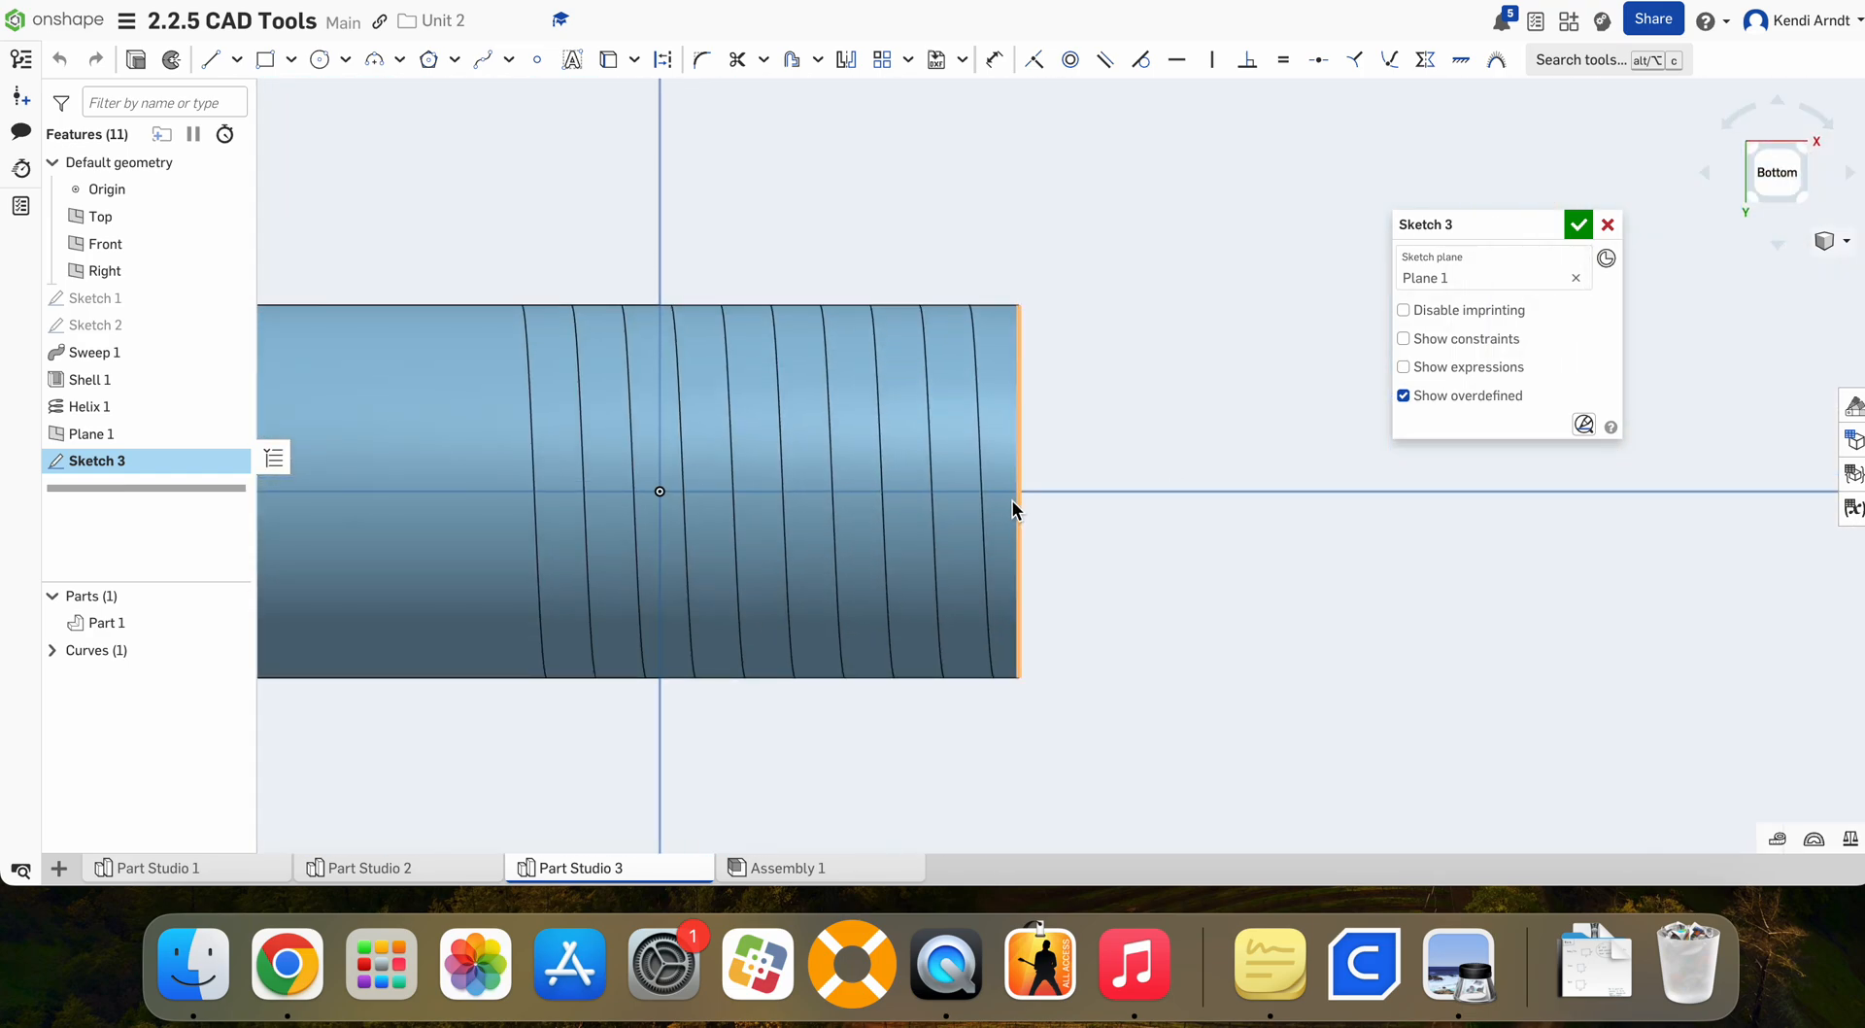
right_drag(1017, 490, 807, 333)
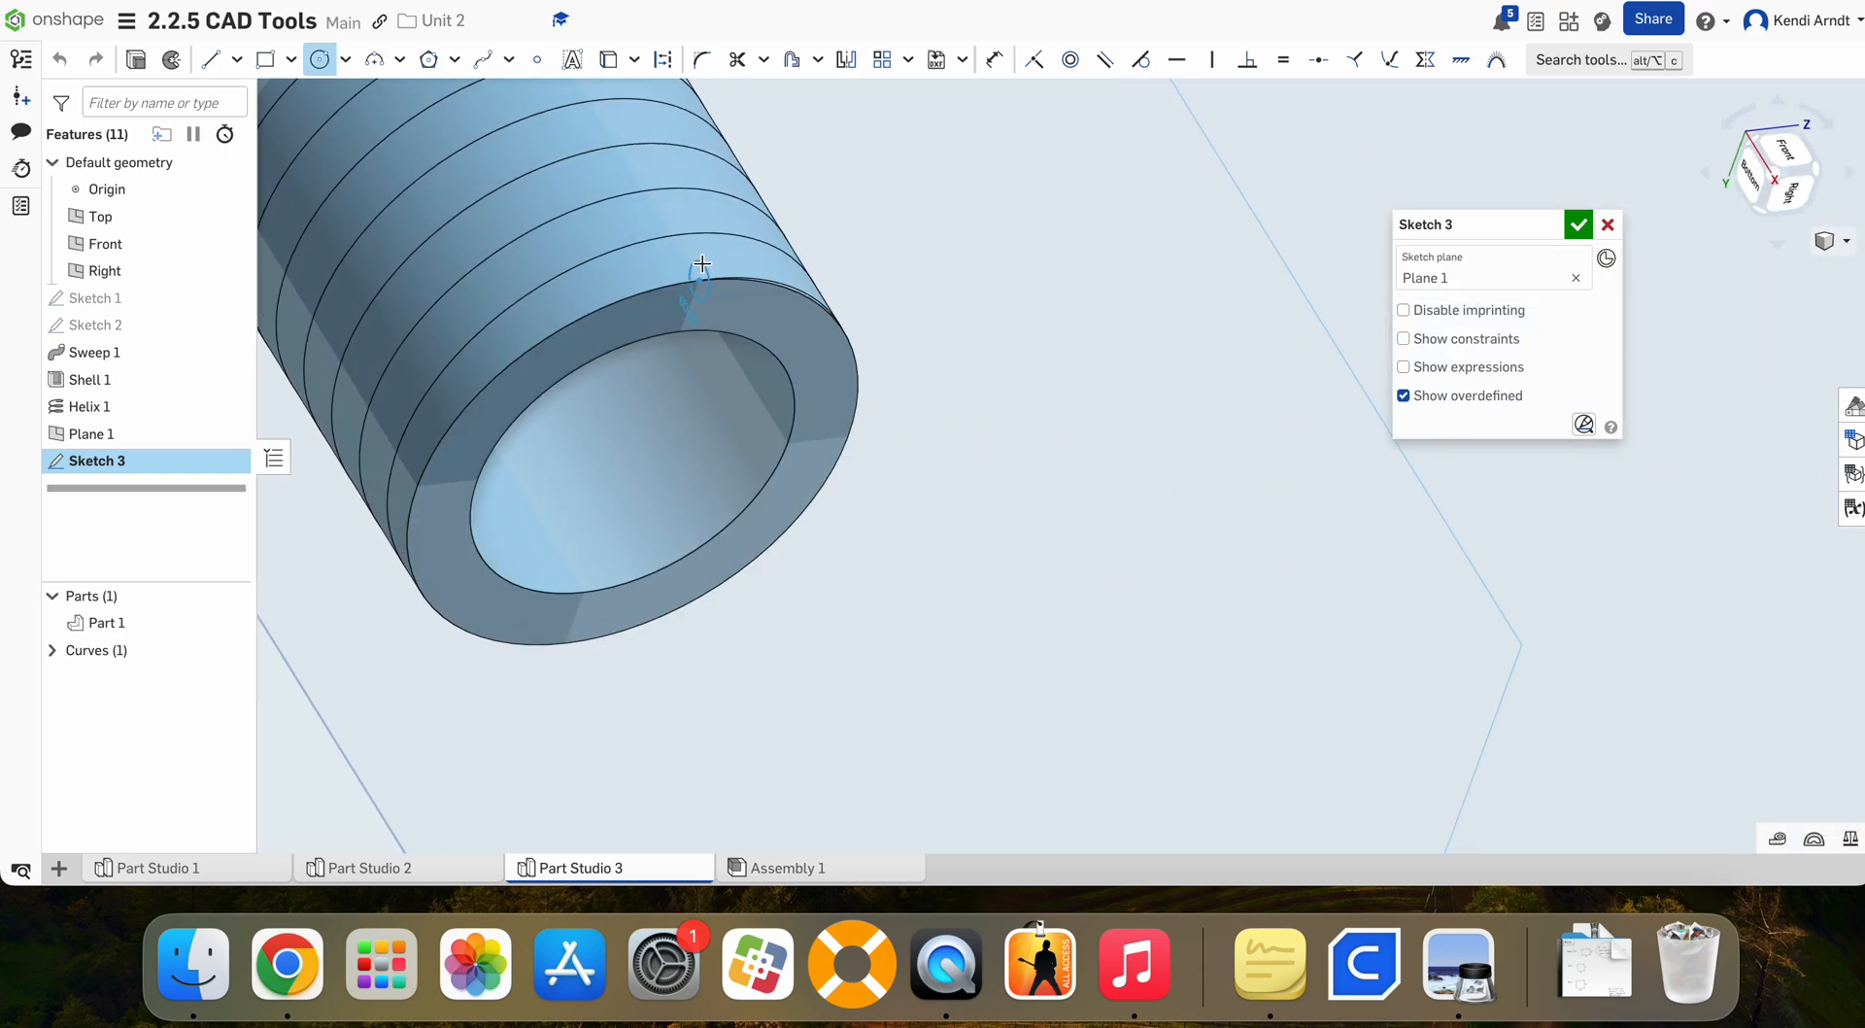
right_drag(703, 264, 841, 385)
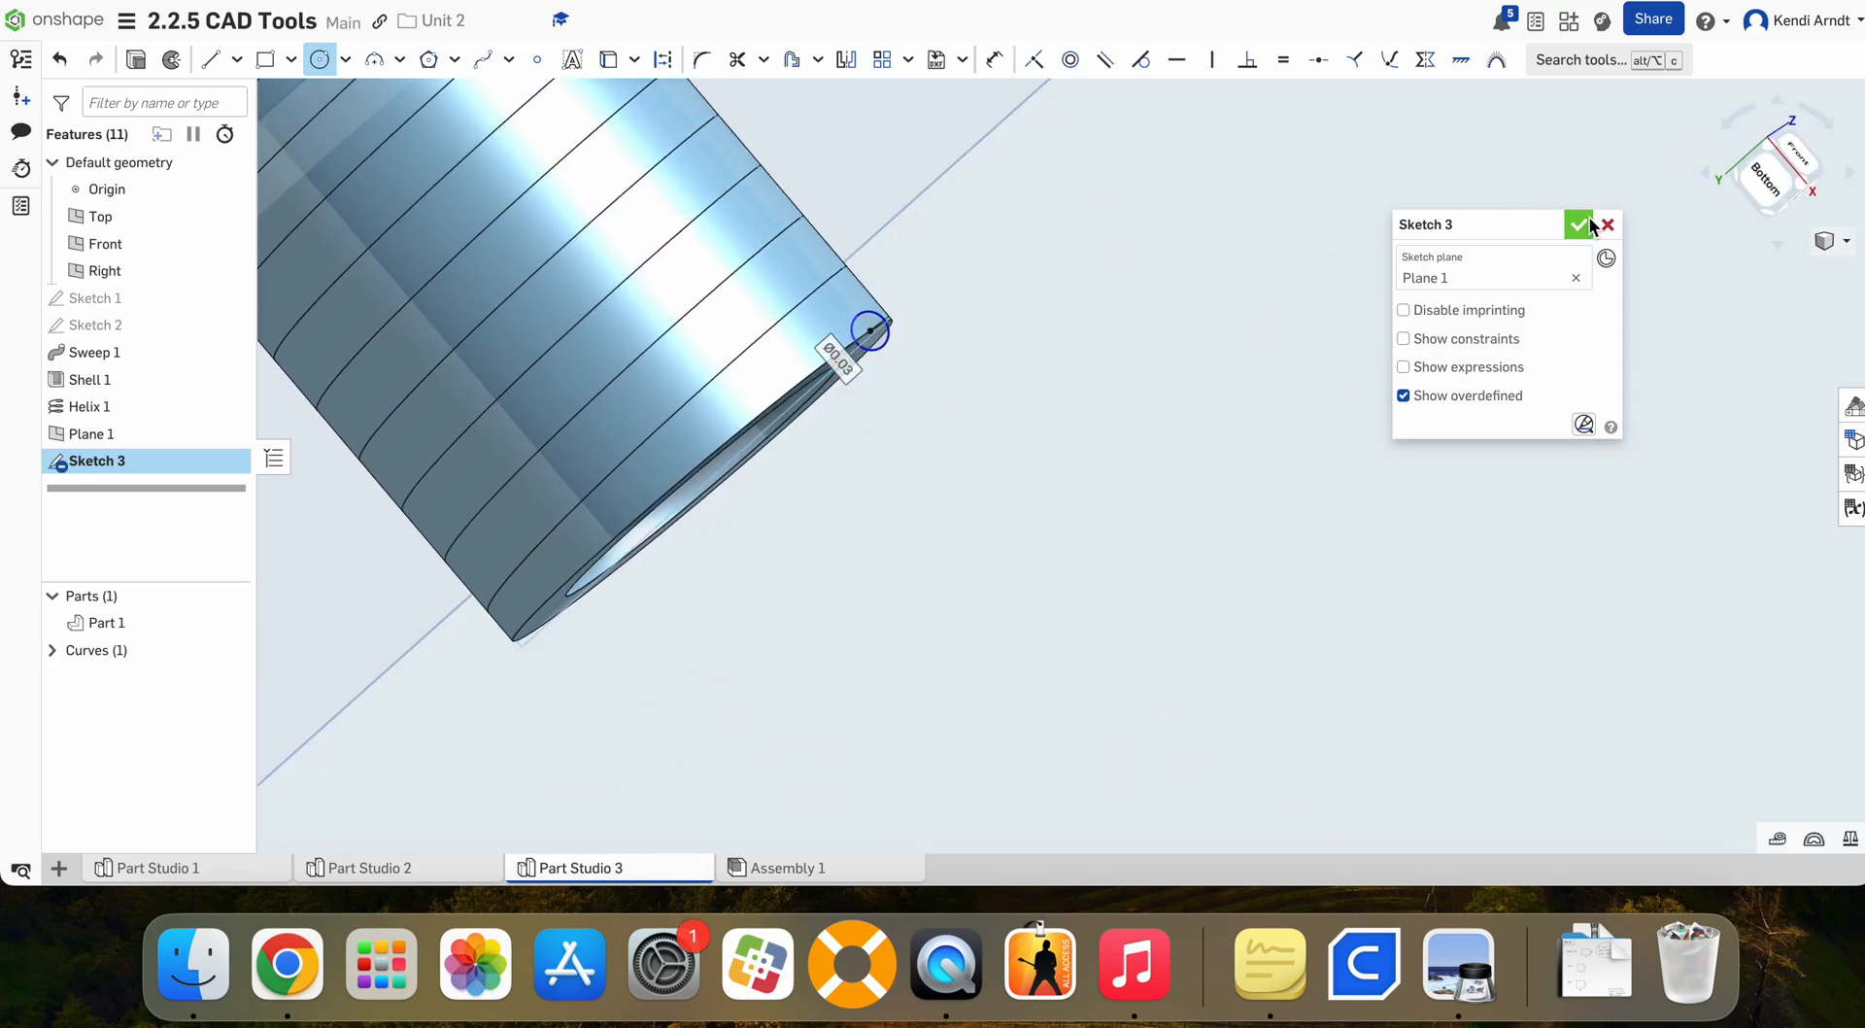
click(1581, 225)
Step: Set up a solid Add sweep of the small circle along the helix on the lower leg
scroll(1426, 424, down, 3)
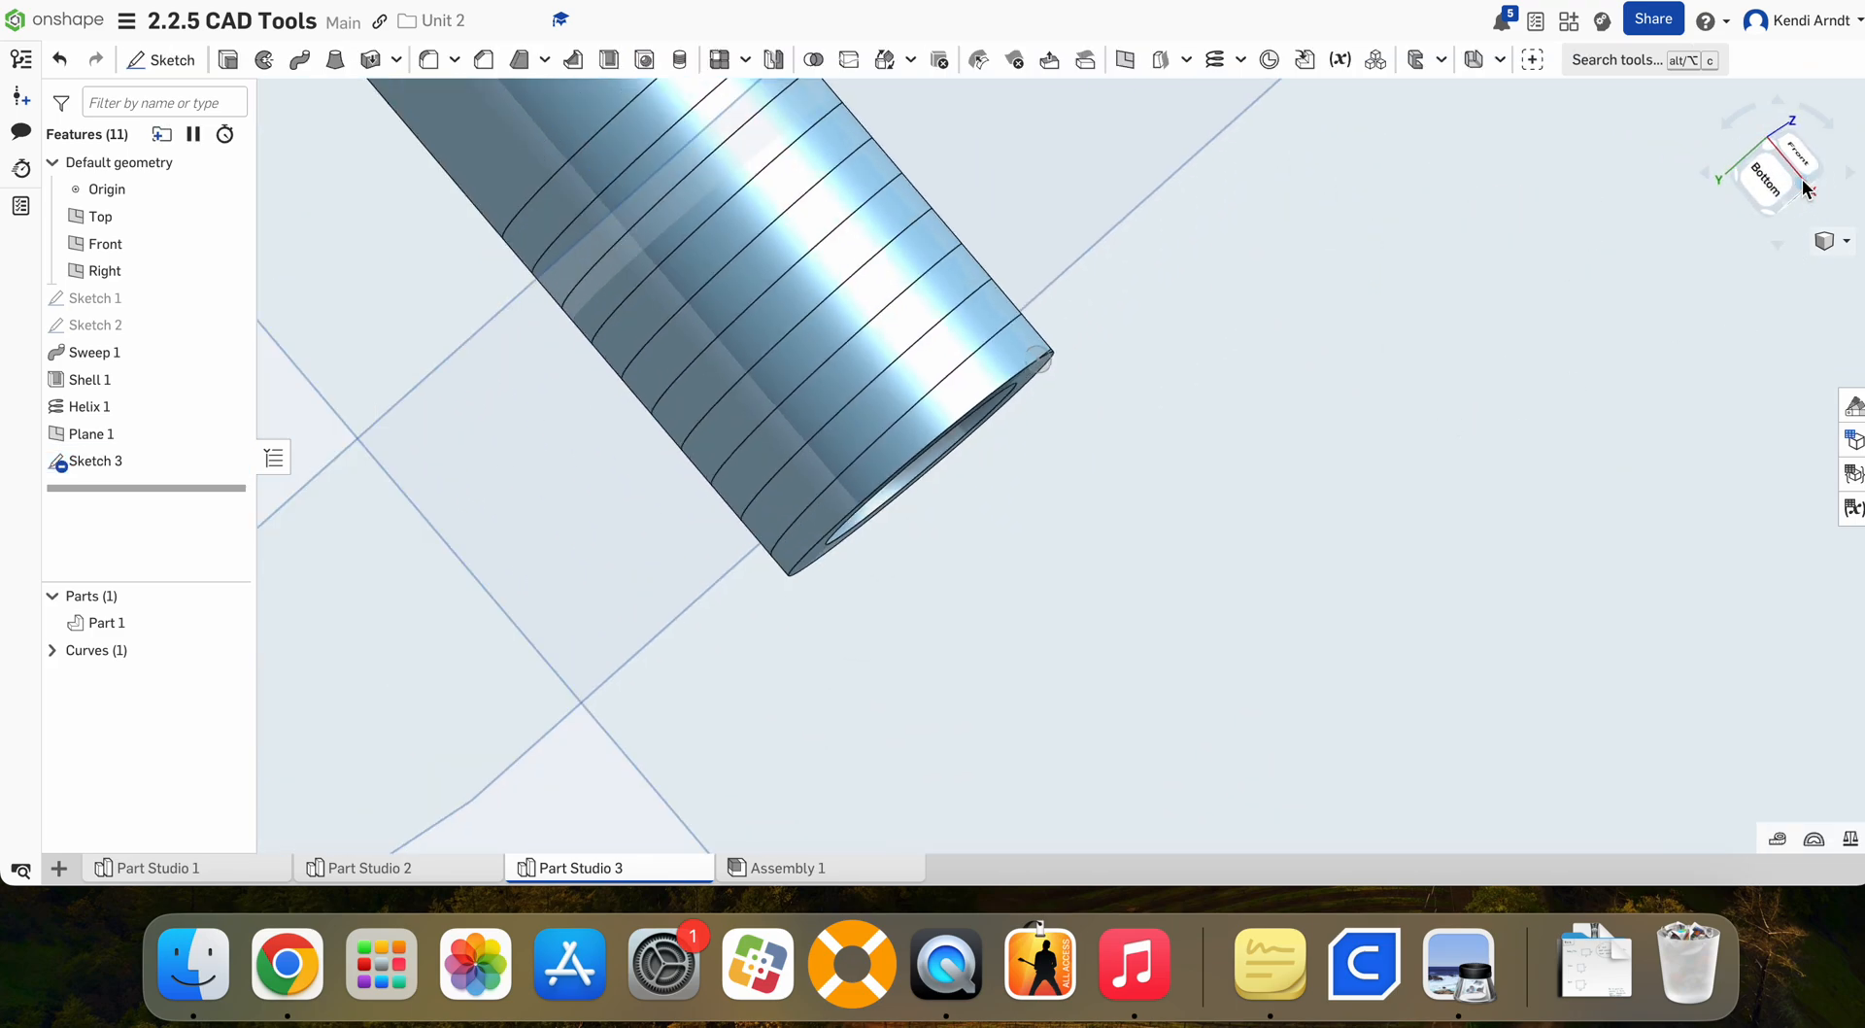
click(1803, 178)
scroll(1041, 594, up, 5)
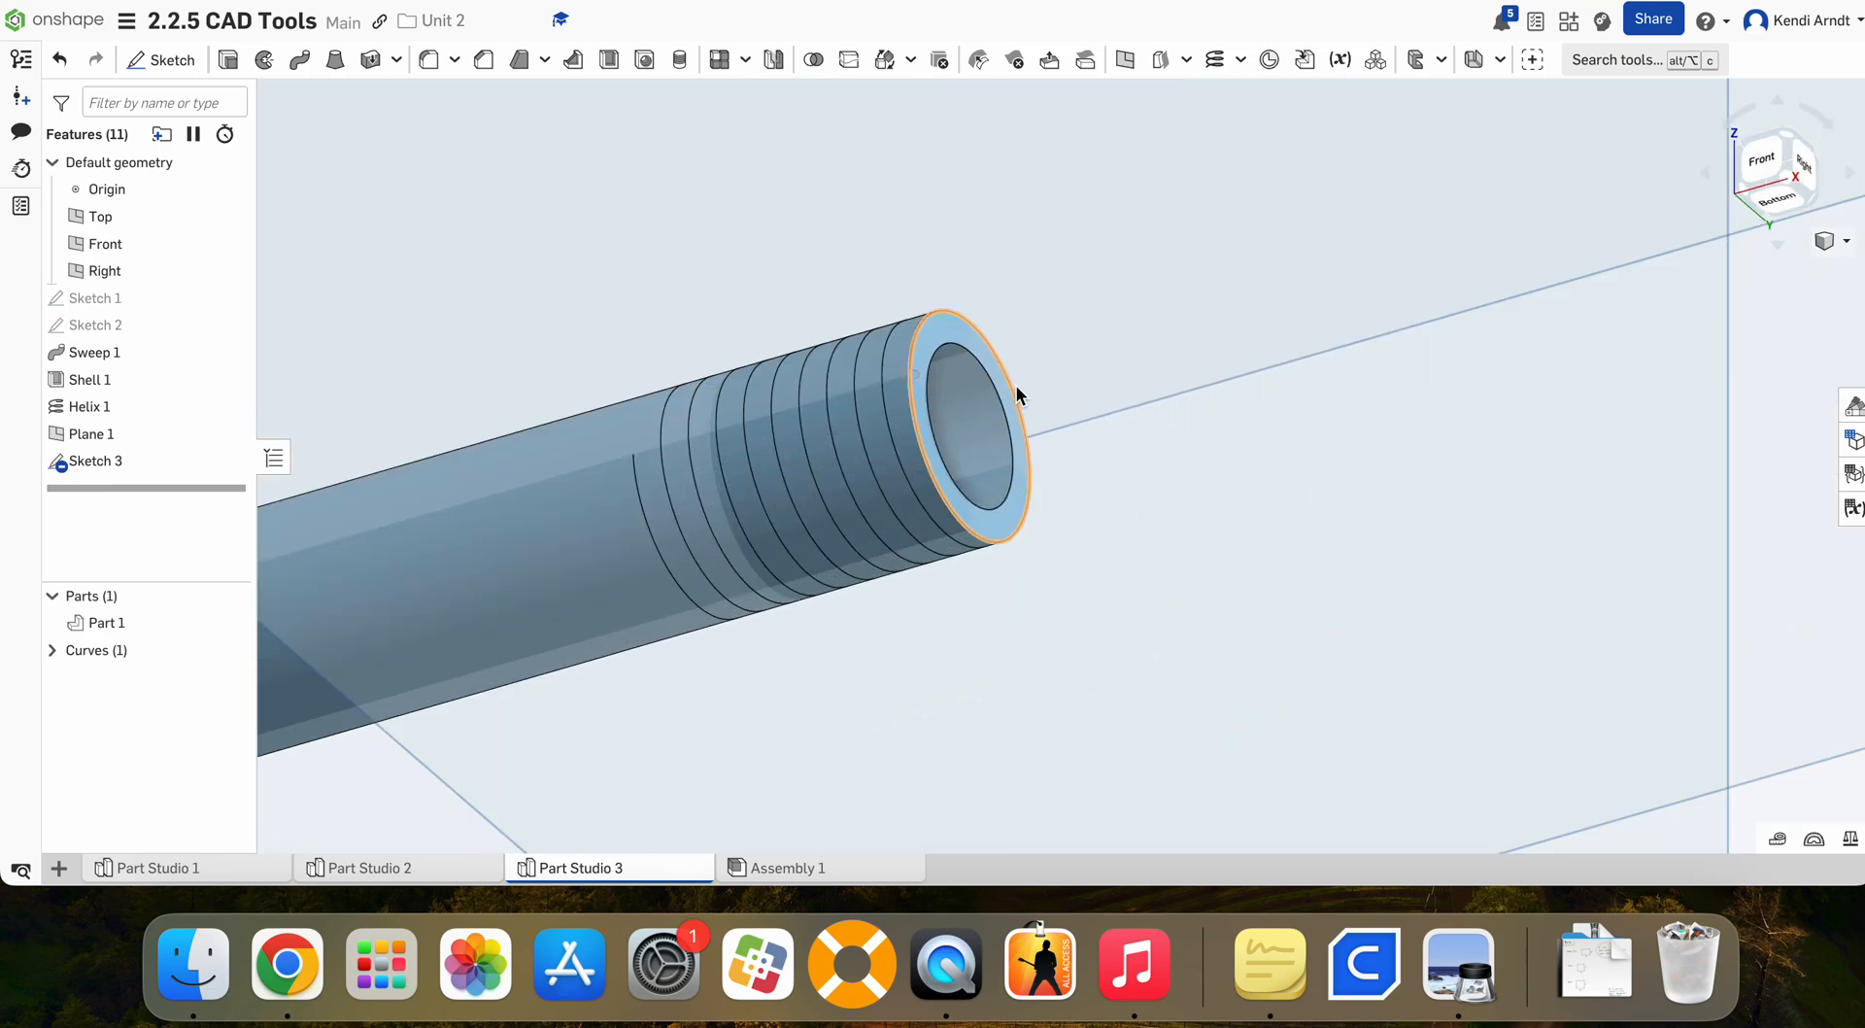
right_drag(1016, 385, 925, 521)
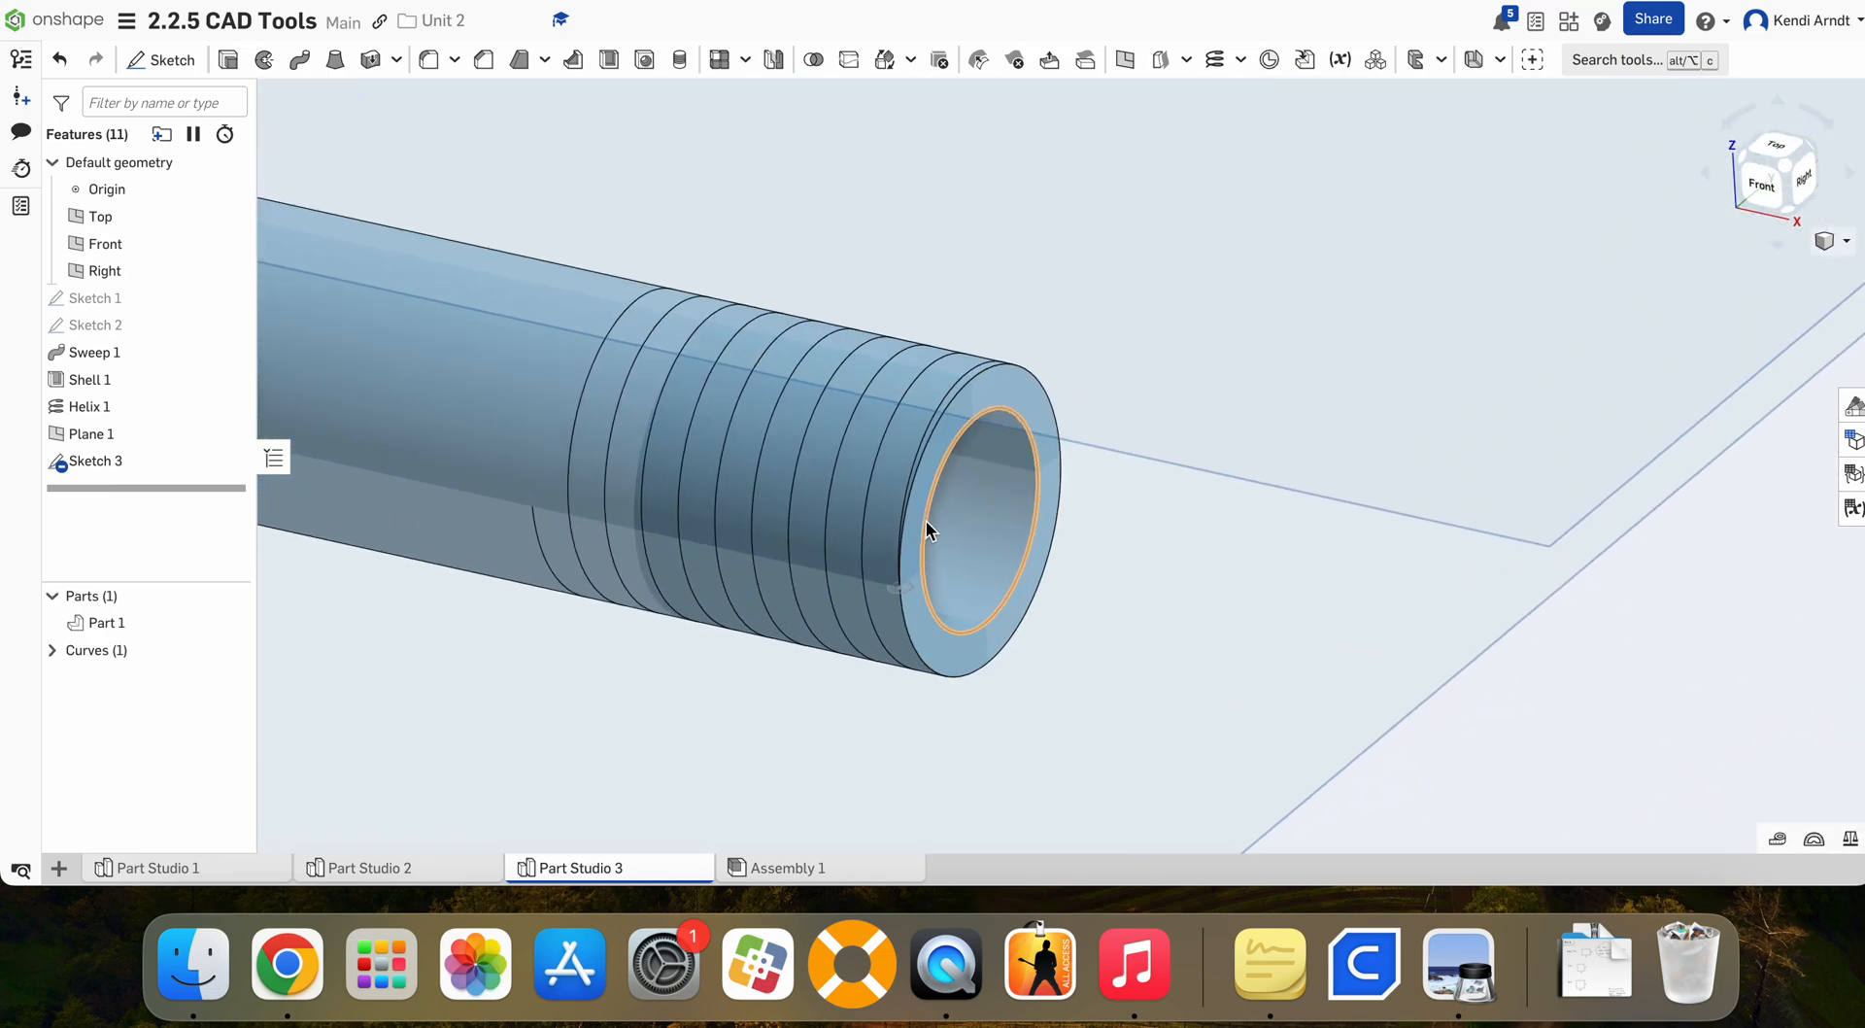
scroll(924, 521, up, 3)
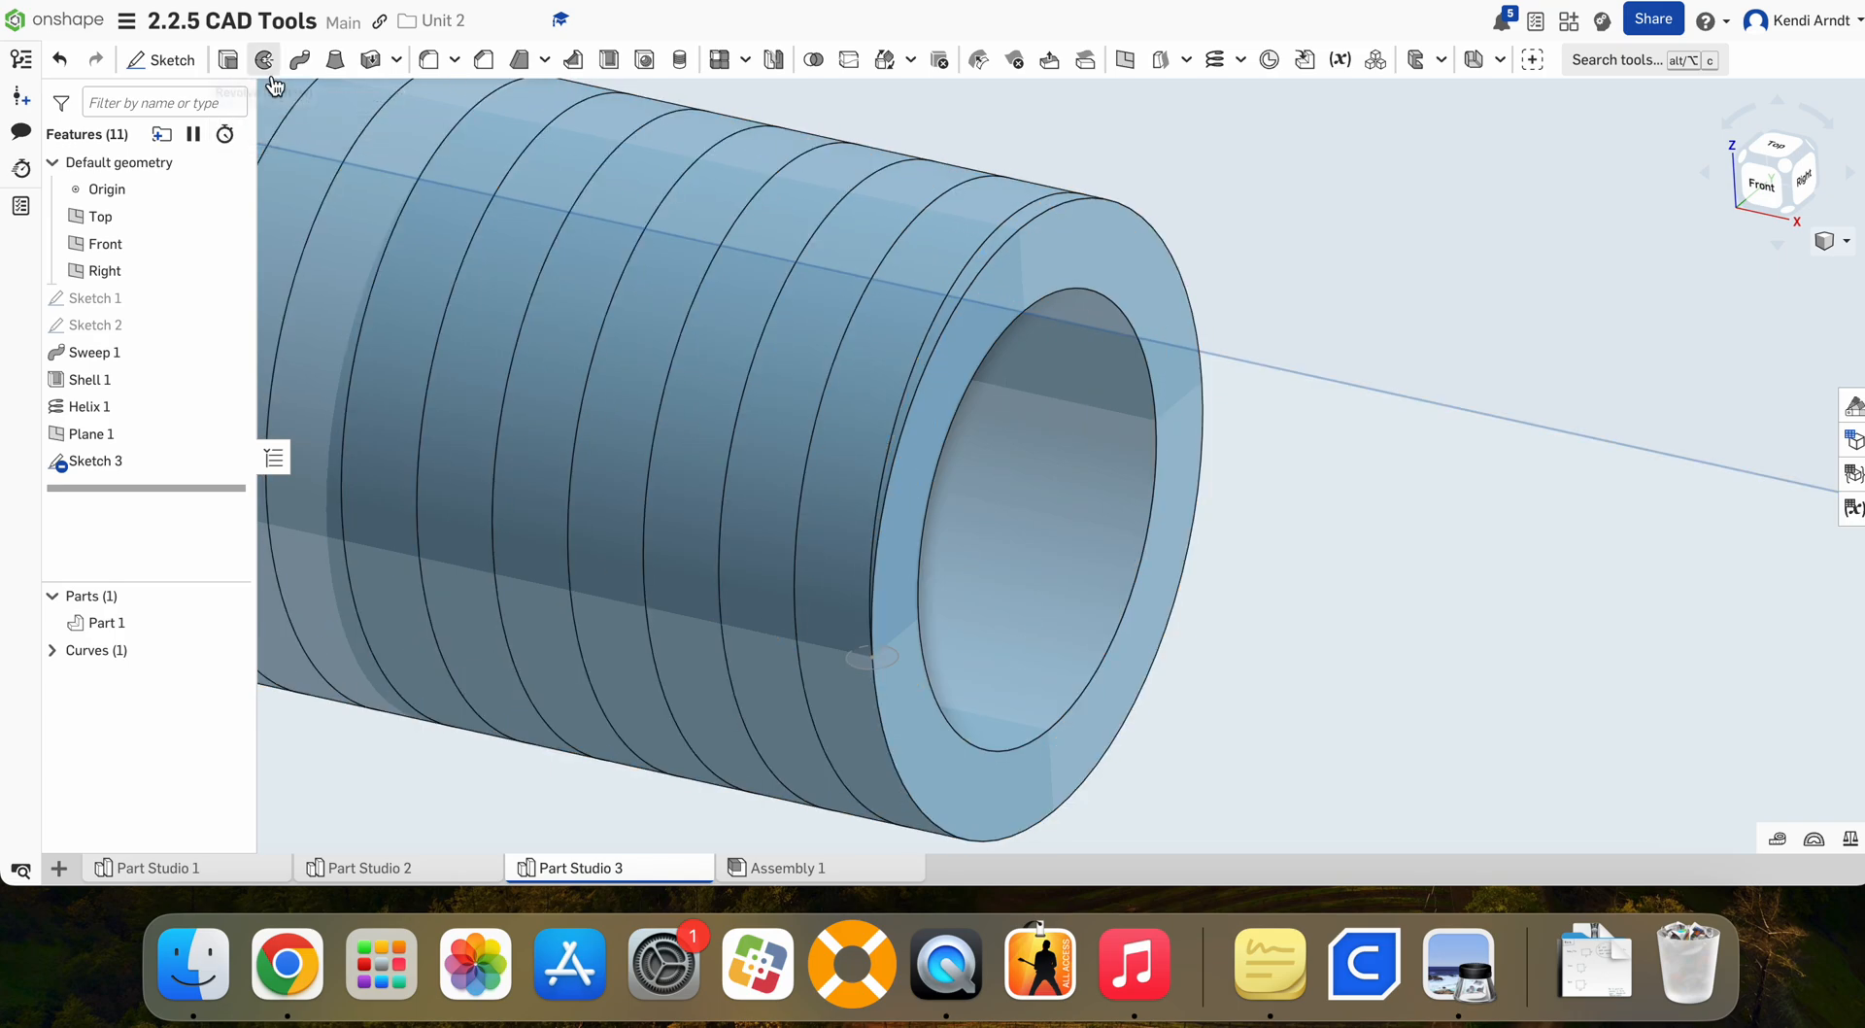
click(300, 59)
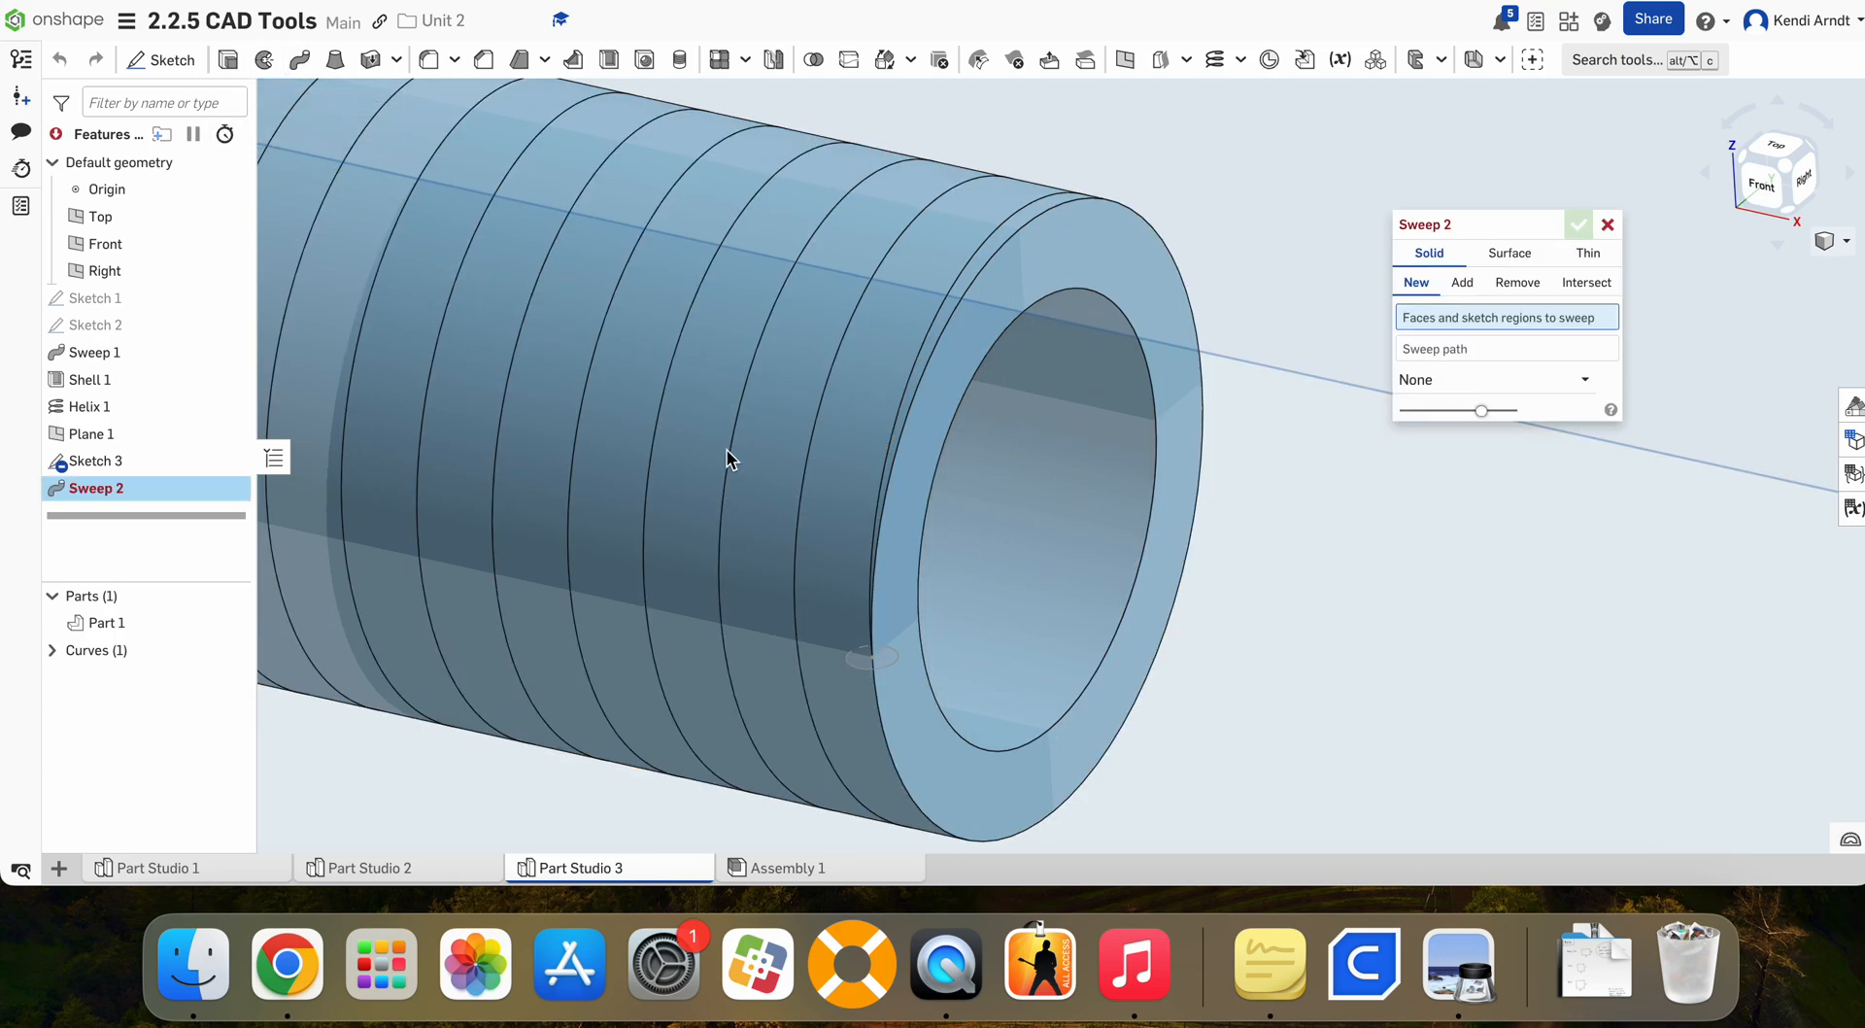
click(877, 662)
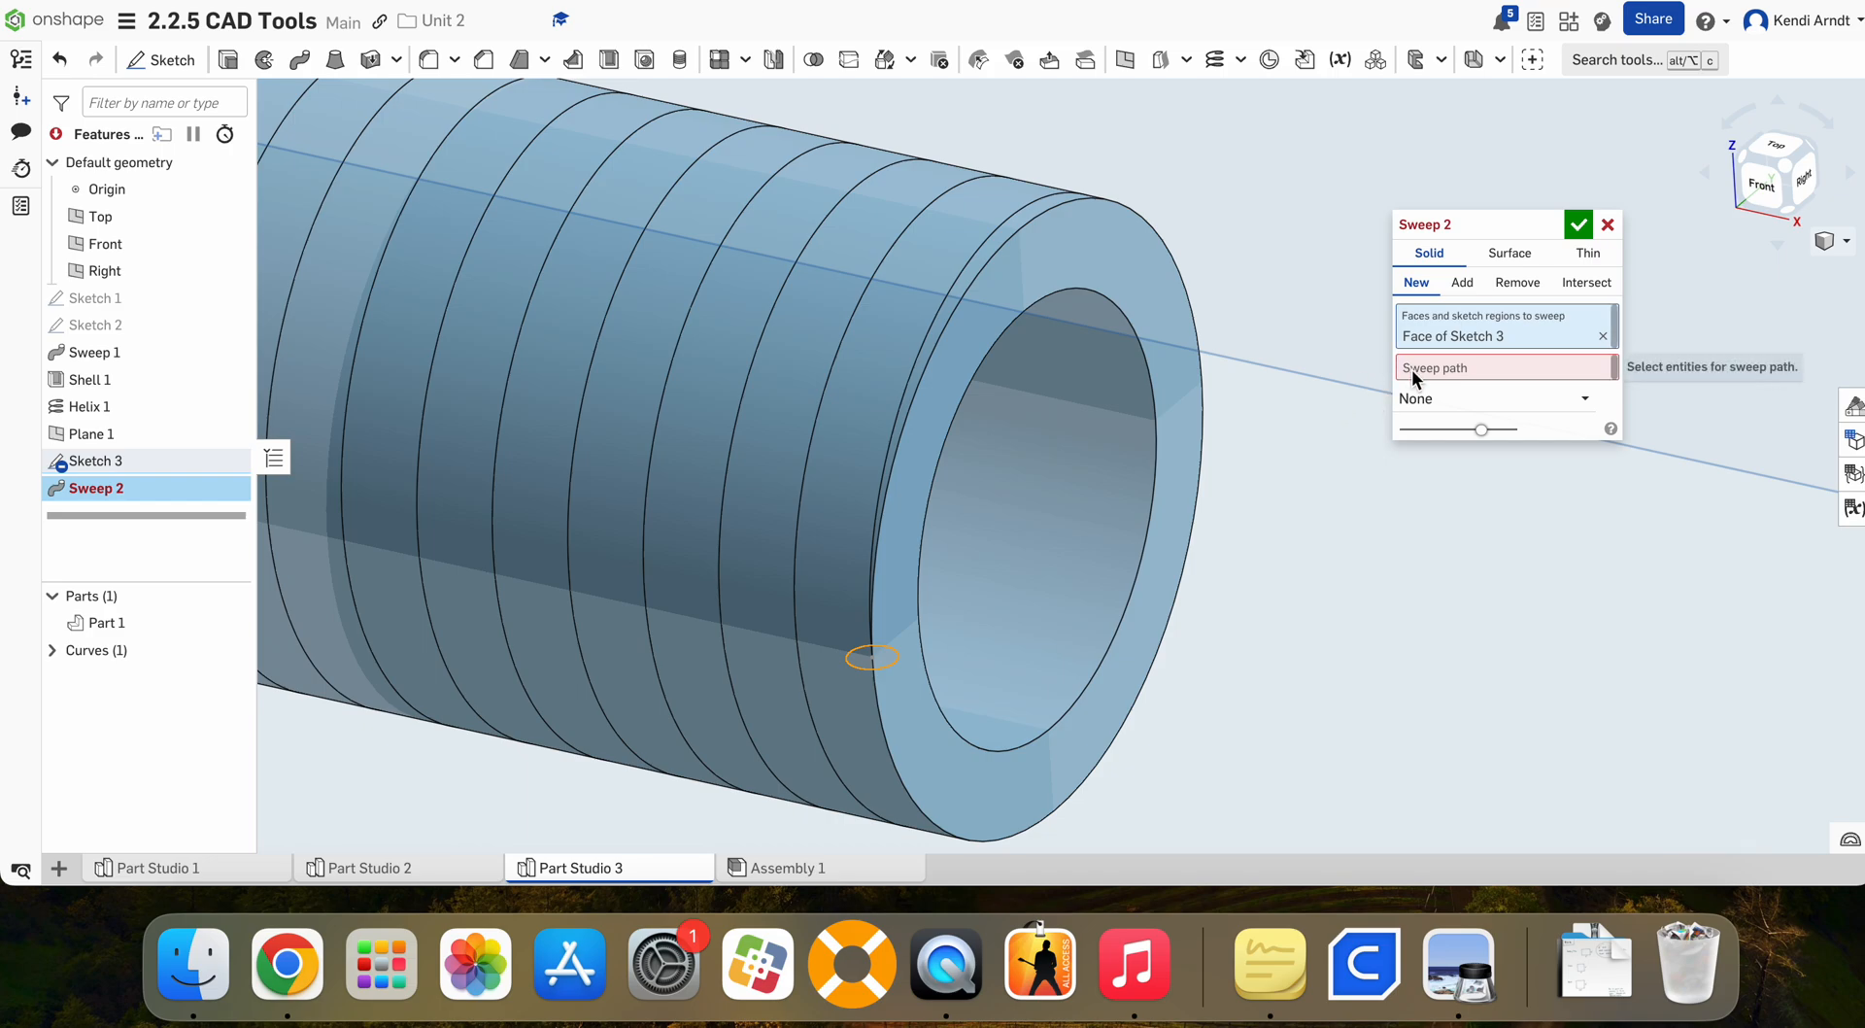
click(946, 288)
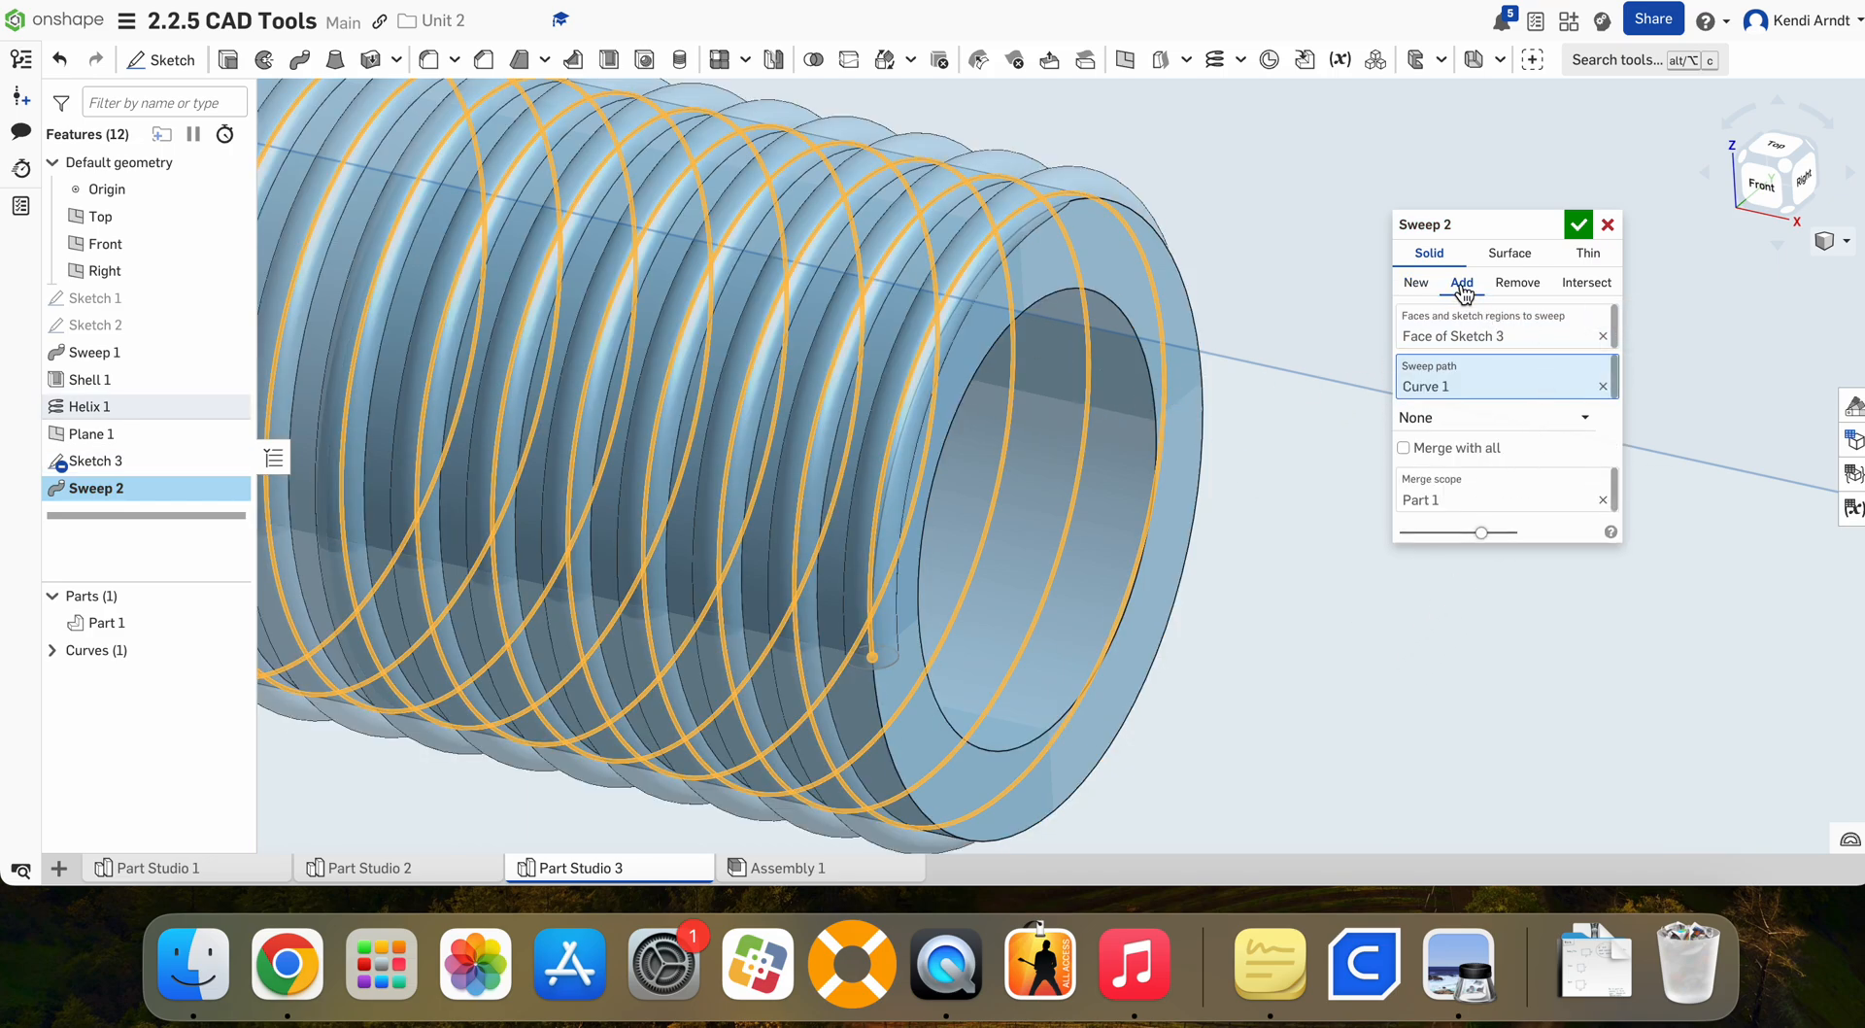
Step: Try the Merge with all option, leave it off with Part 1 as the merge scope, and accept the thread sweep
click(1404, 447)
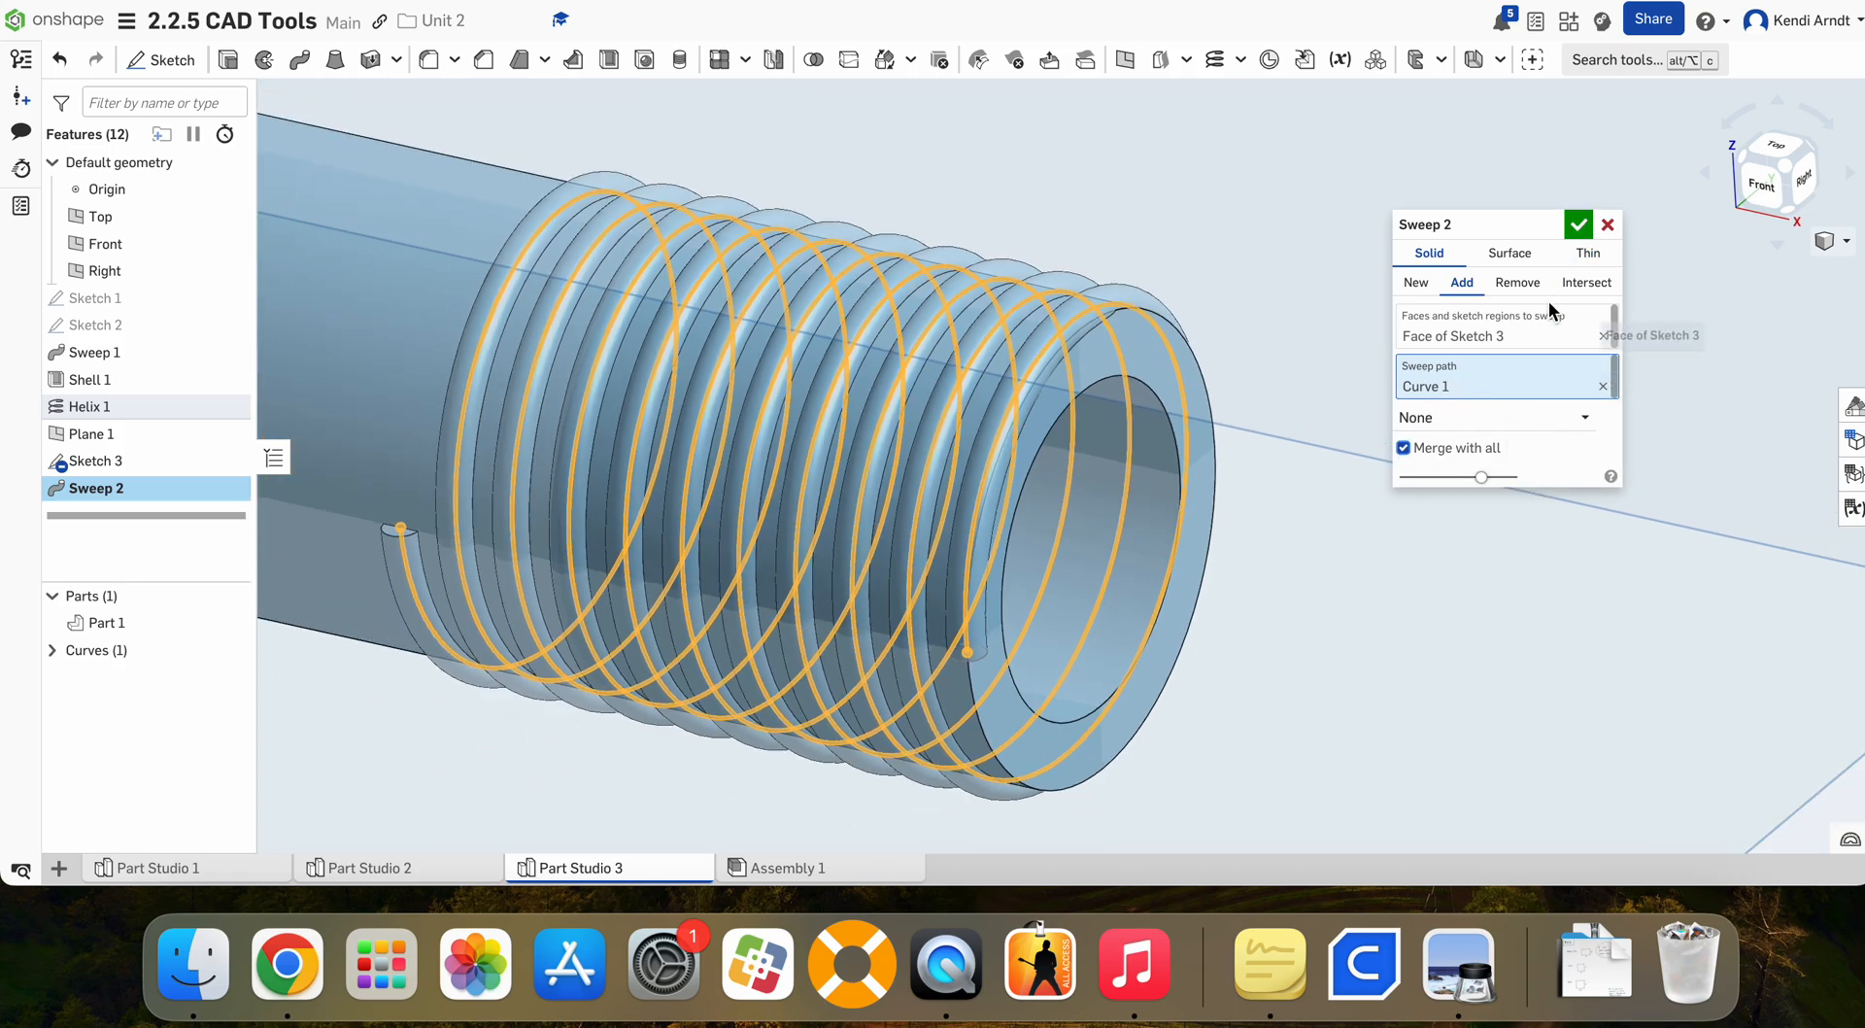
click(1404, 447)
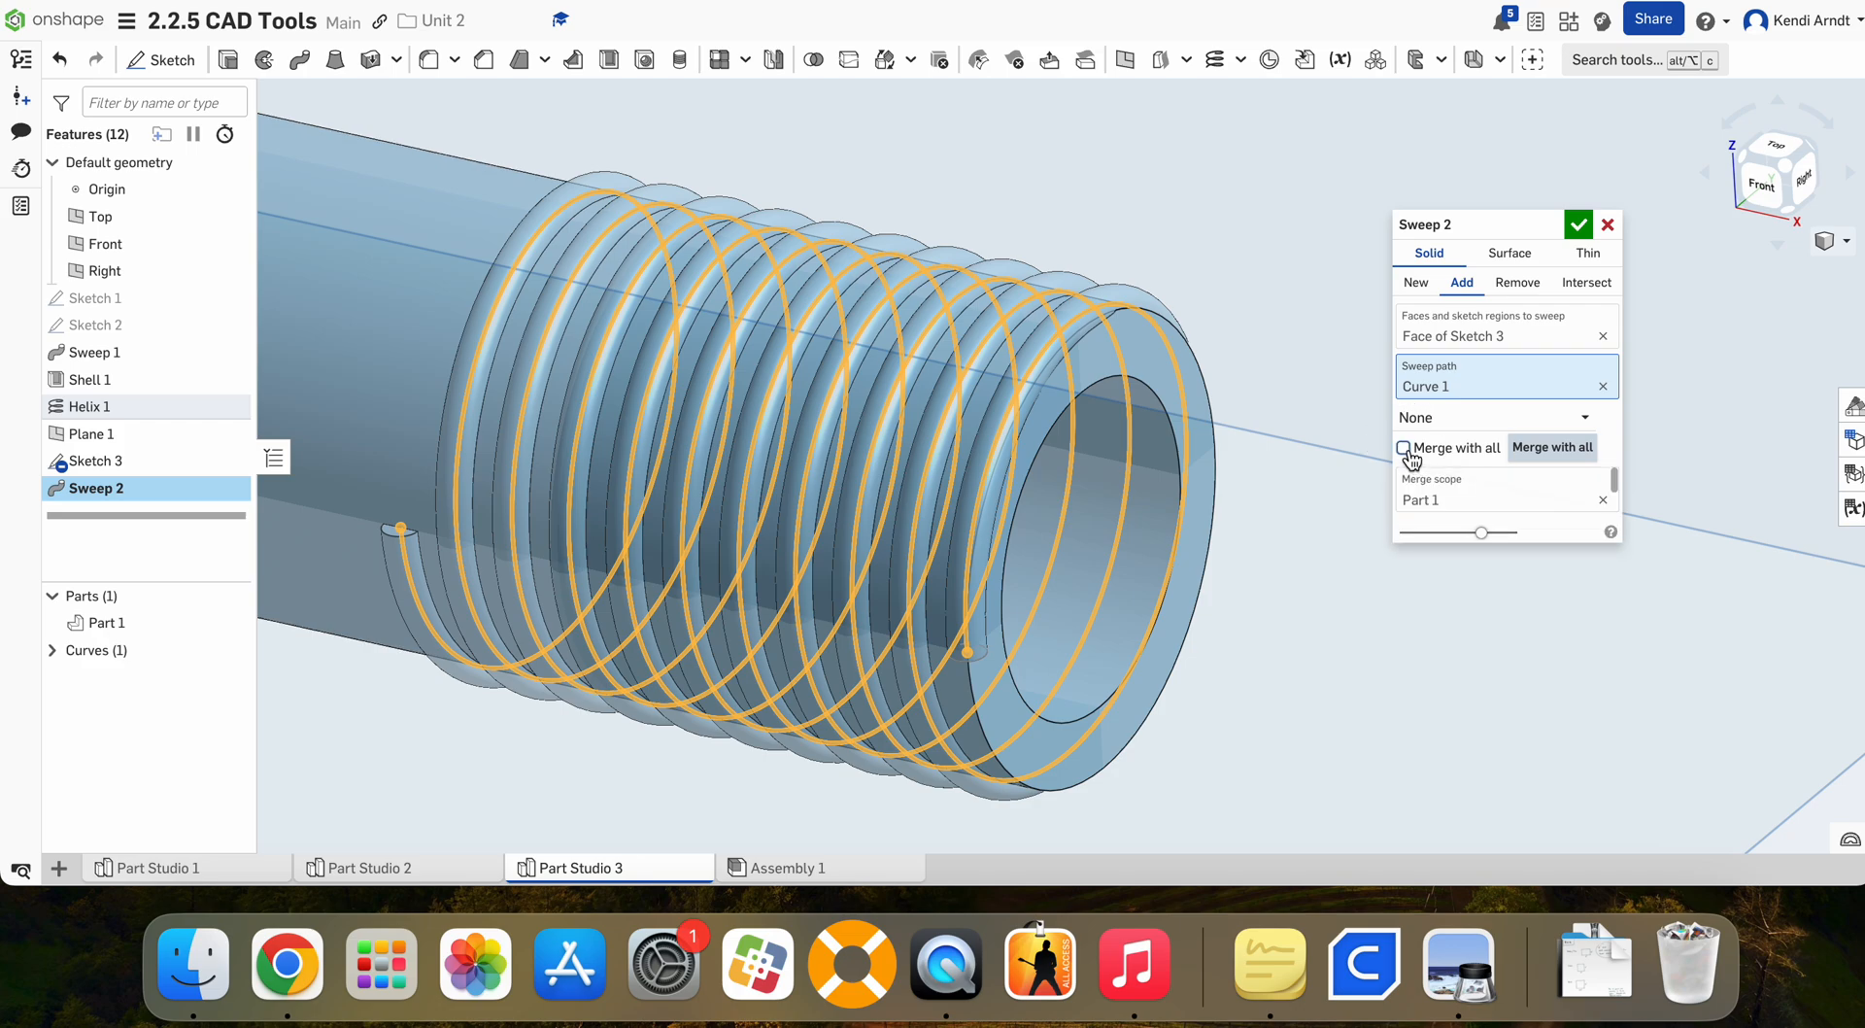
click(1405, 449)
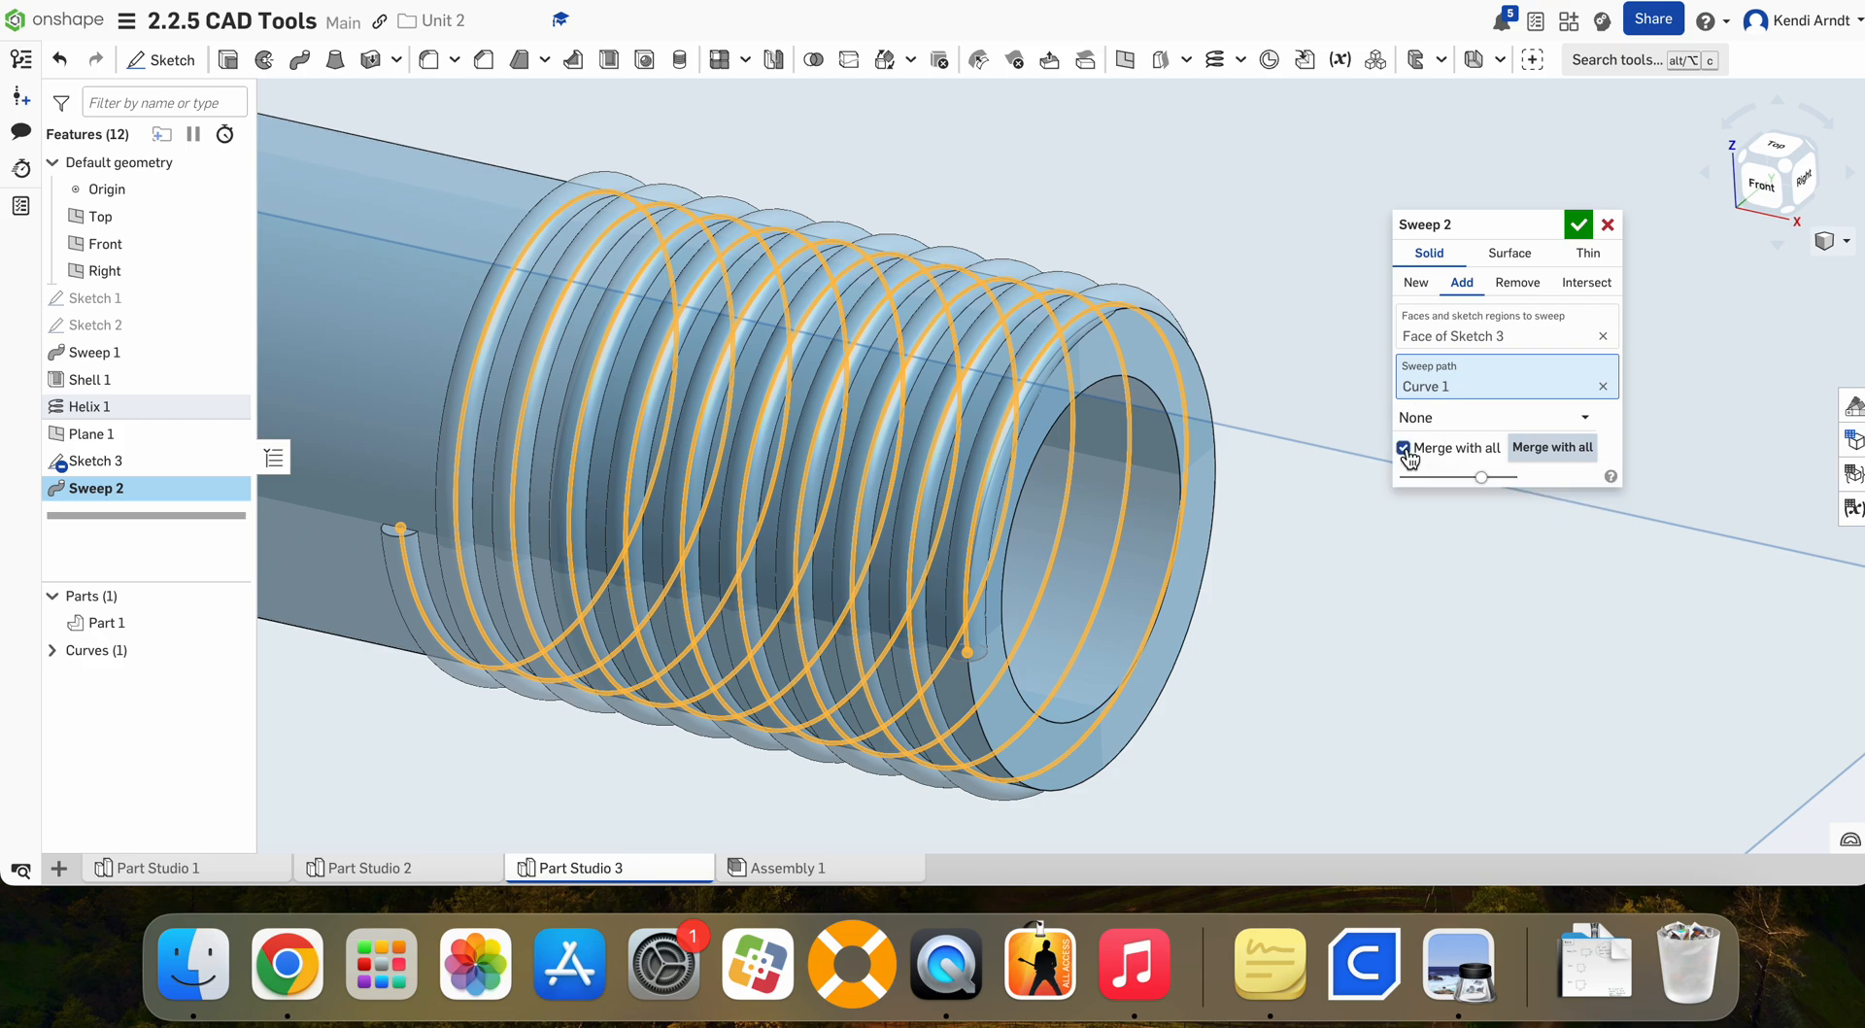
click(1404, 449)
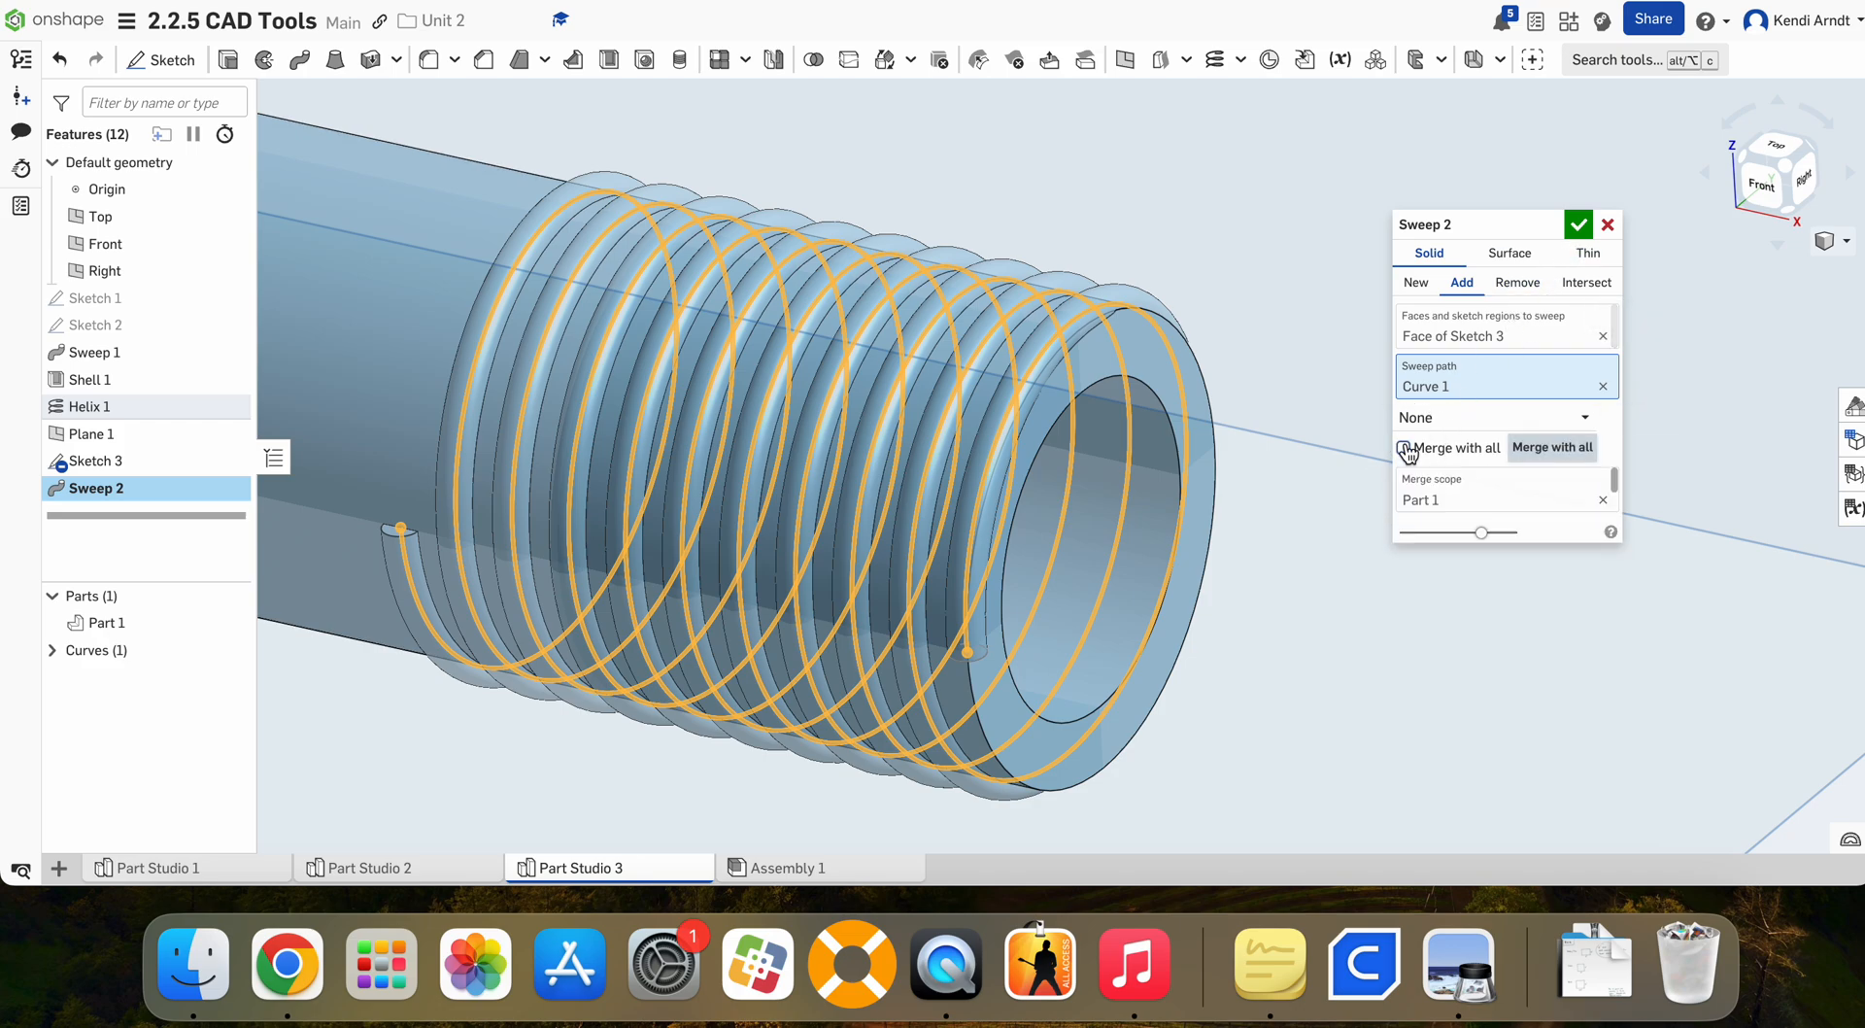
click(1579, 227)
scroll(1518, 551, down, 5)
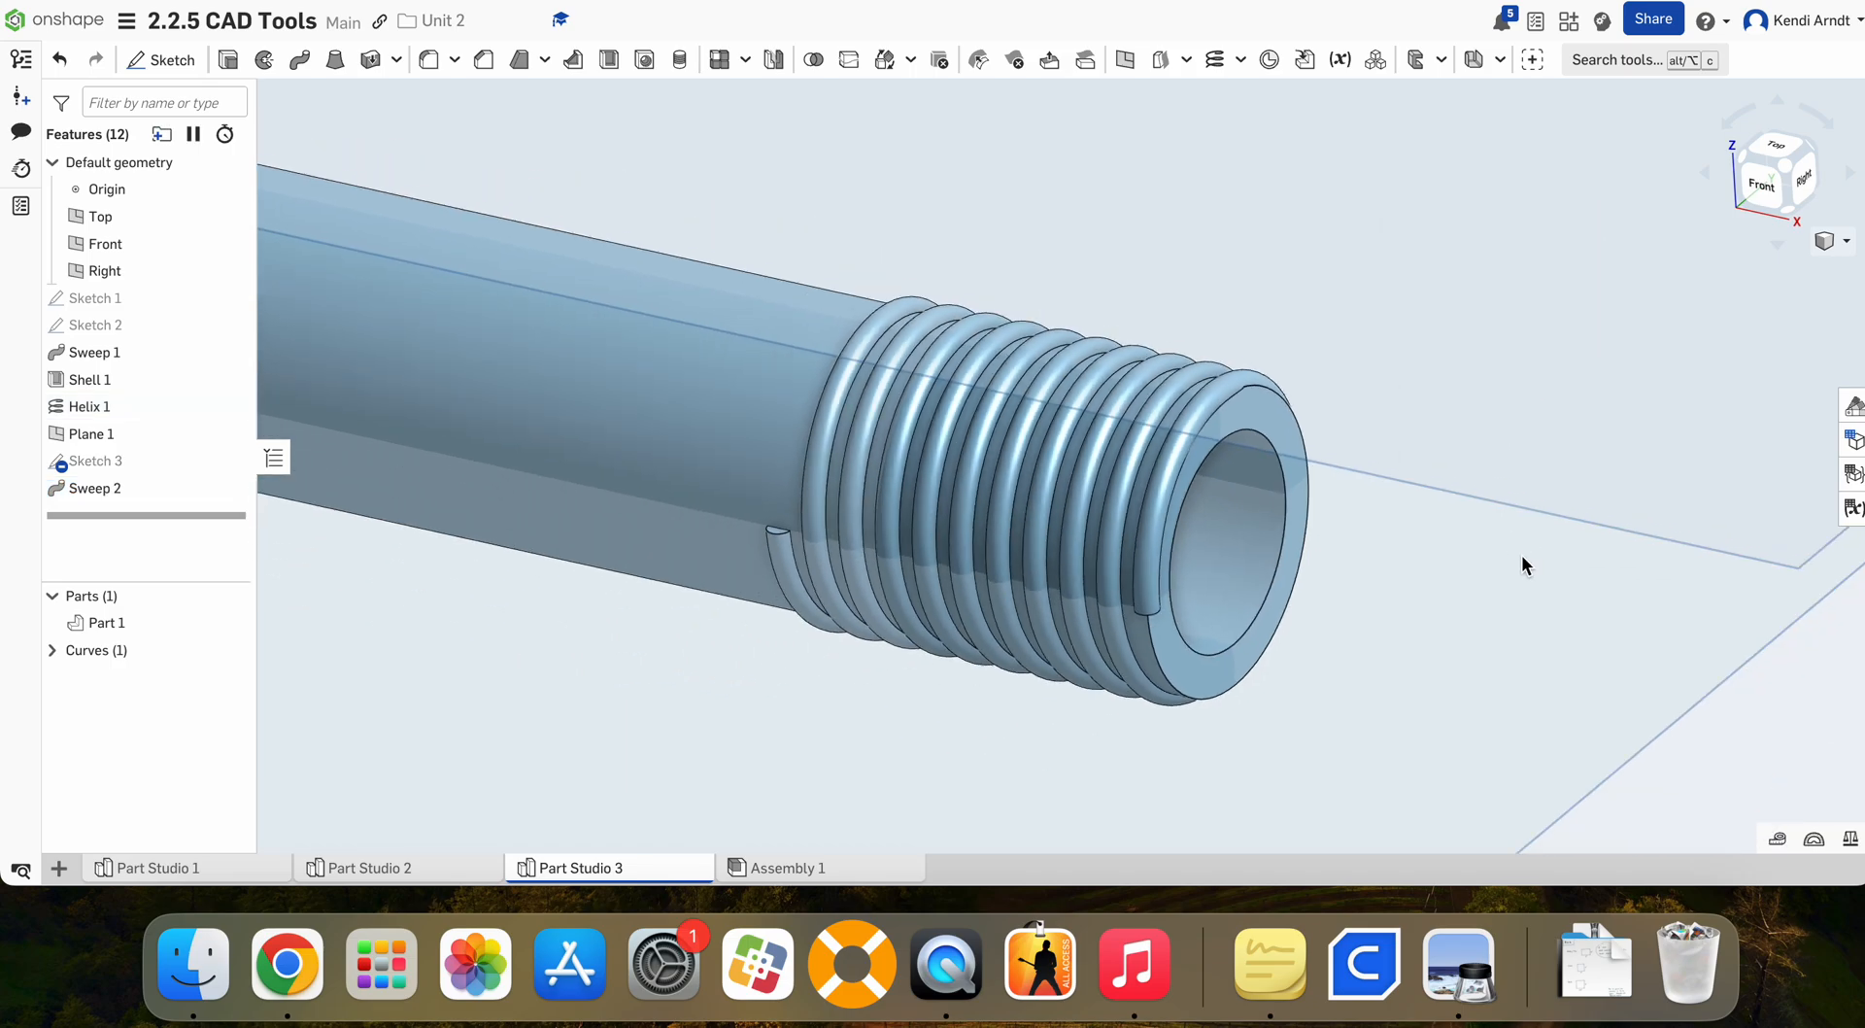
mouse_move(1524, 548)
right_down()
mouse_move(1553, 500)
mouse_move(1421, 522)
mouse_move(1494, 503)
mouse_move(1528, 524)
mouse_move(1498, 542)
right_up()
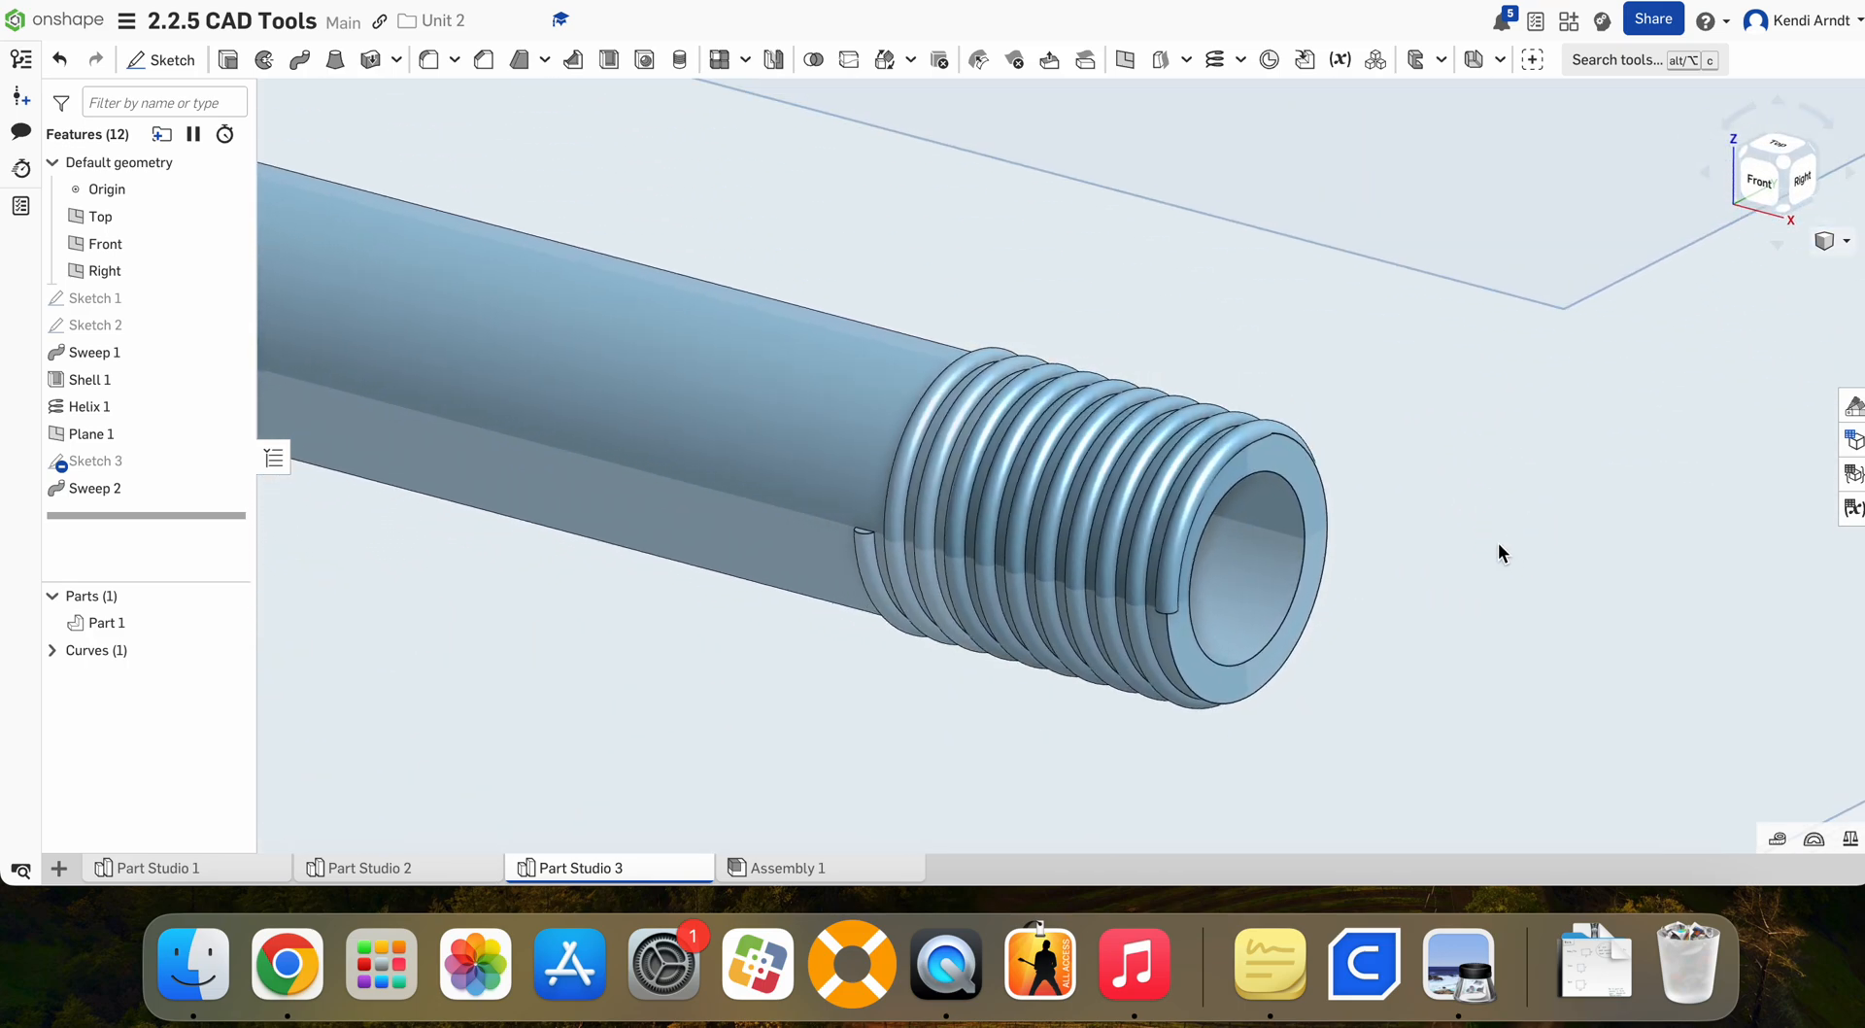
Step: Suppress the thread sweep (Sweep 2) and Helix 1, and hide the circle sketch (Sketch 3)
right_click(218, 489)
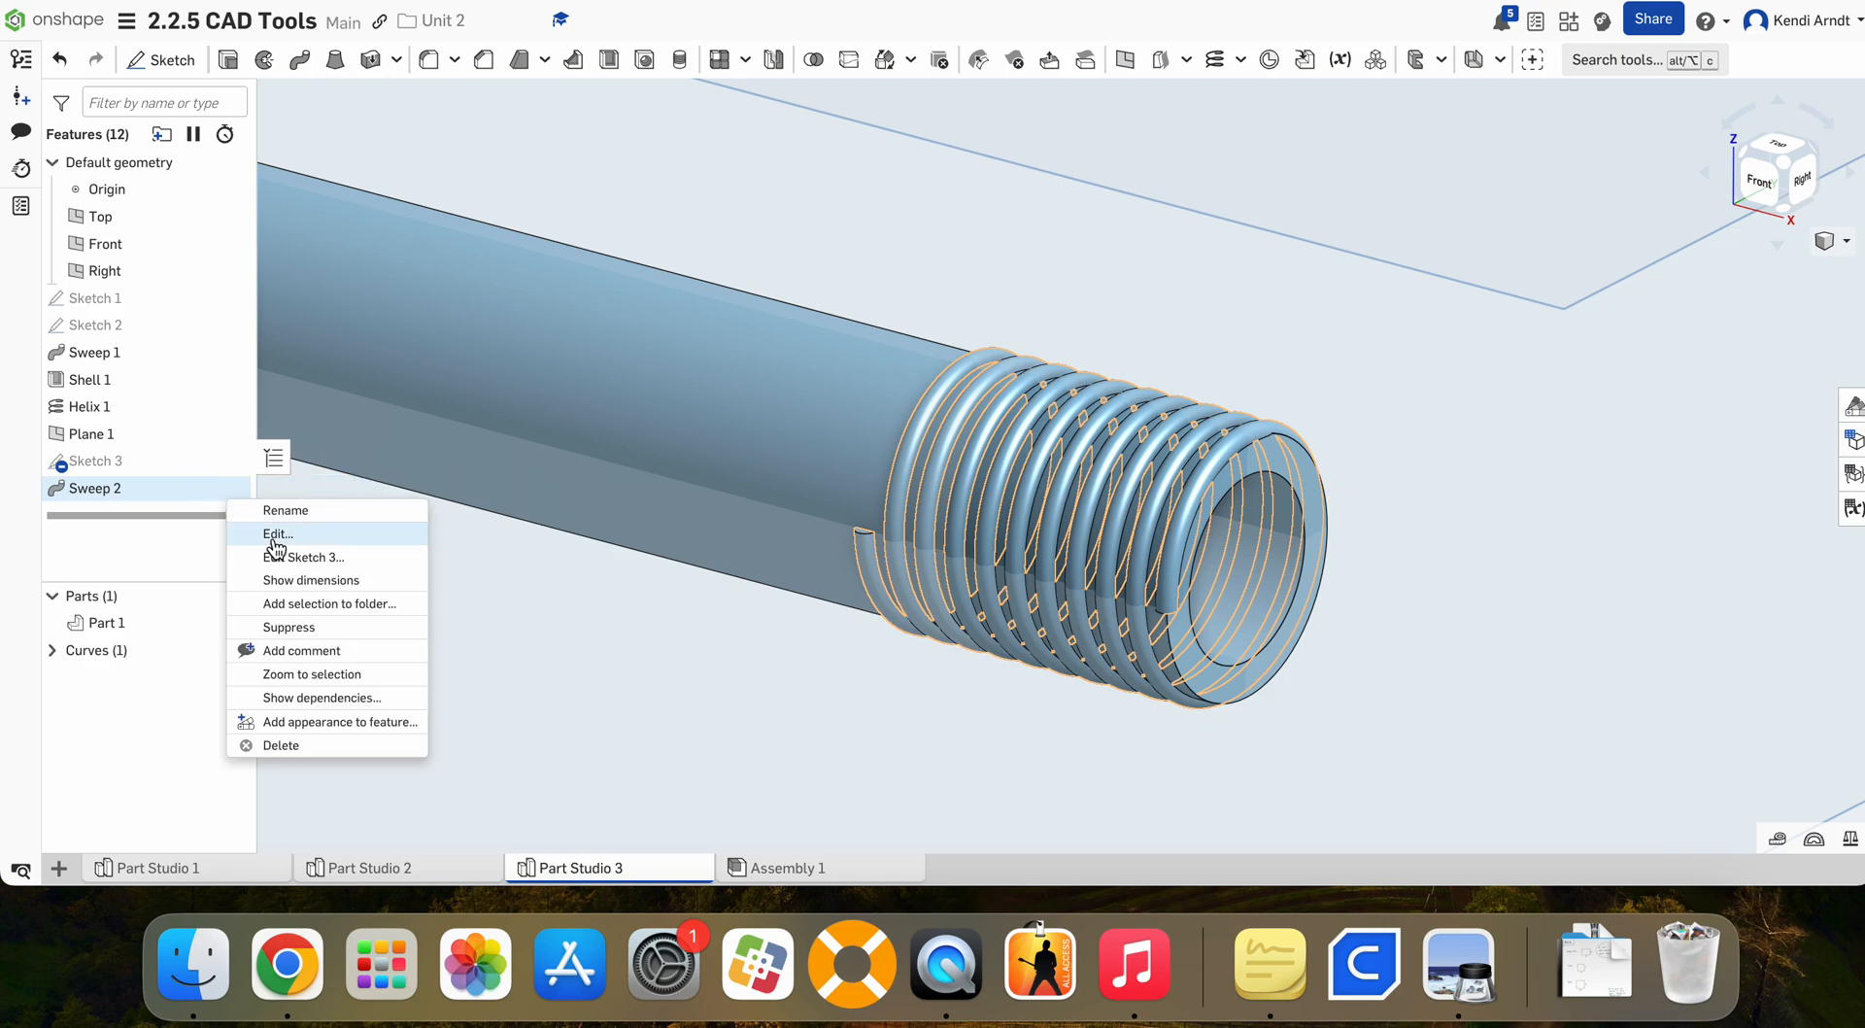
click(334, 626)
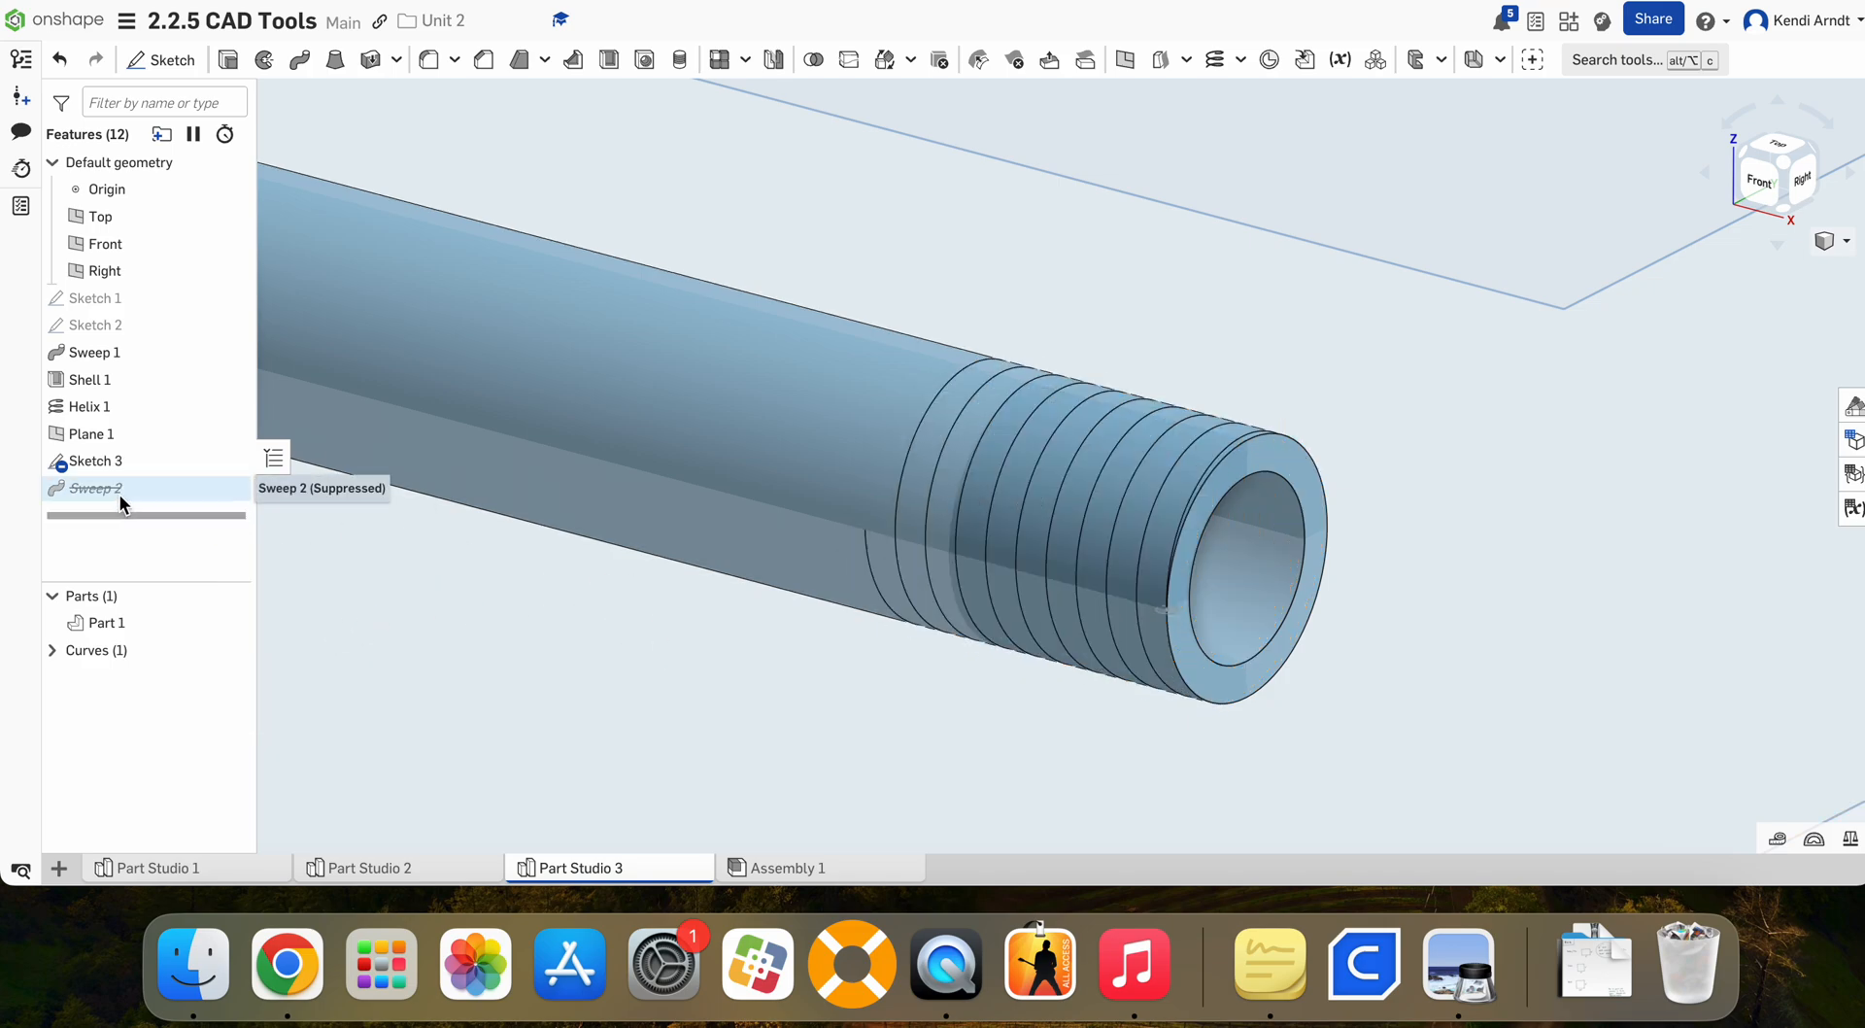
right_click(172, 461)
click(226, 467)
click(228, 462)
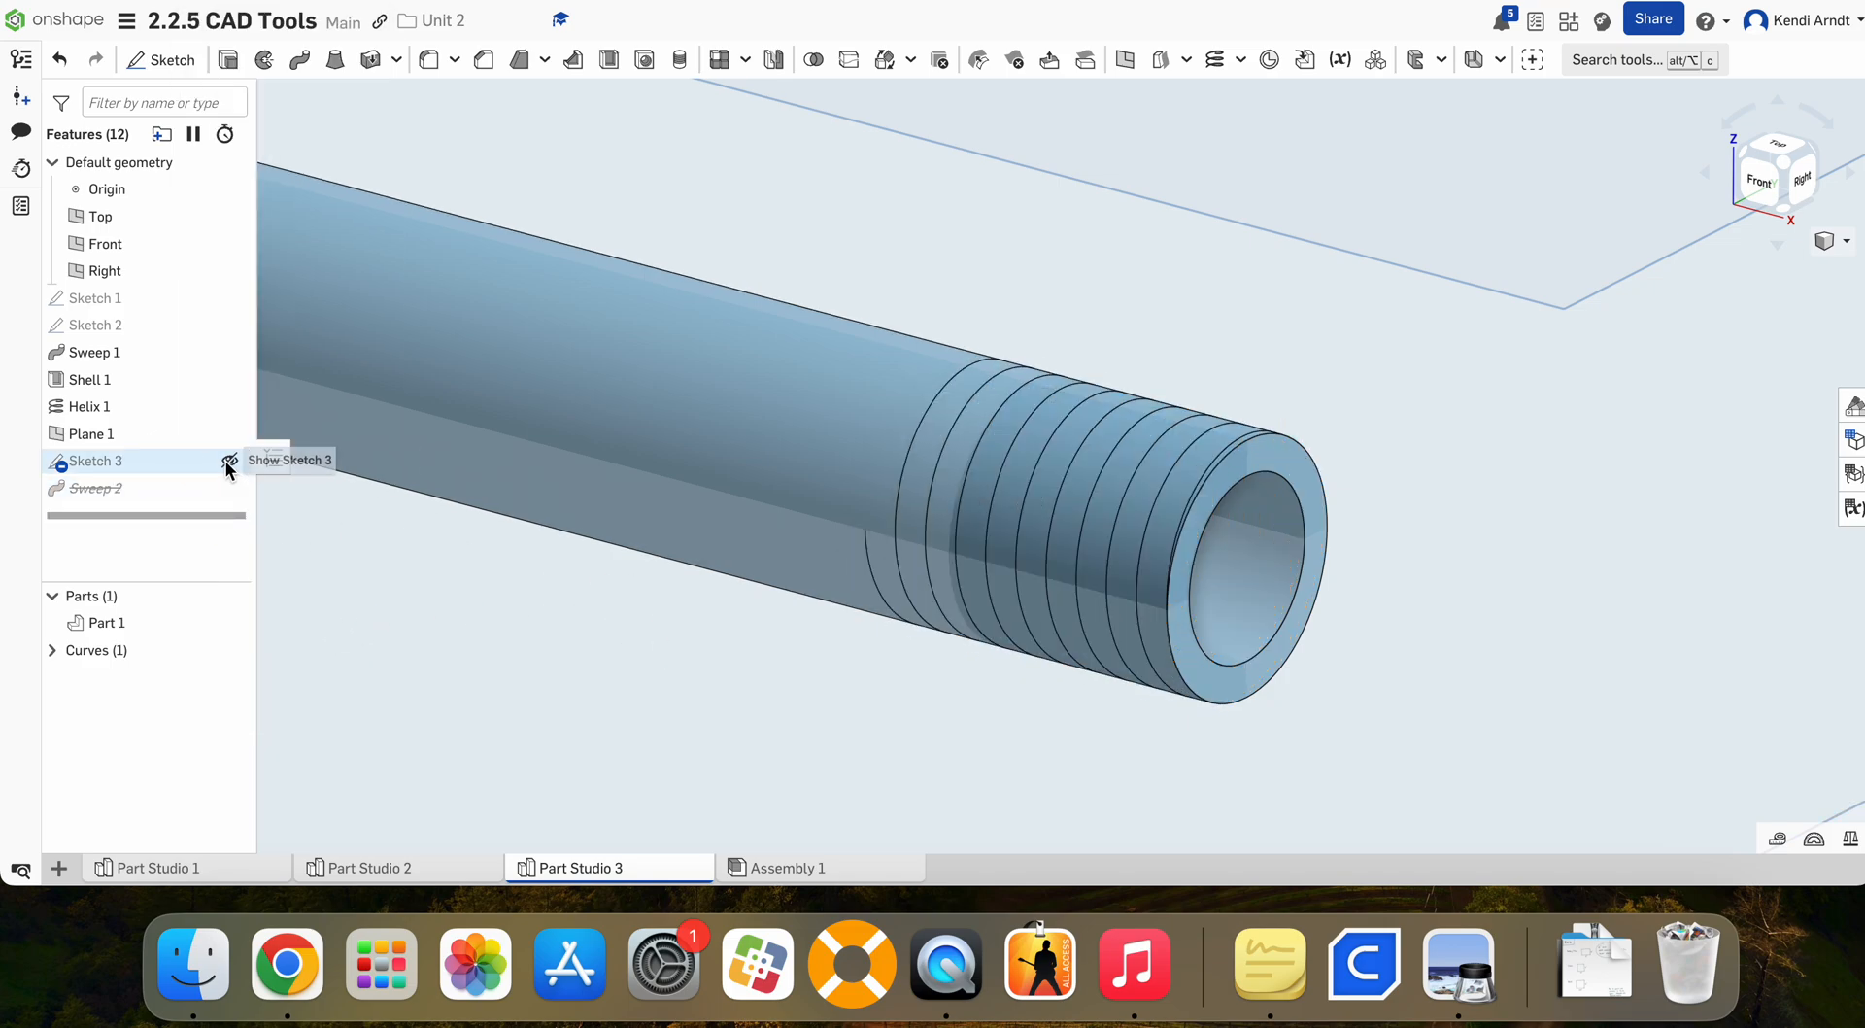
right_click(228, 412)
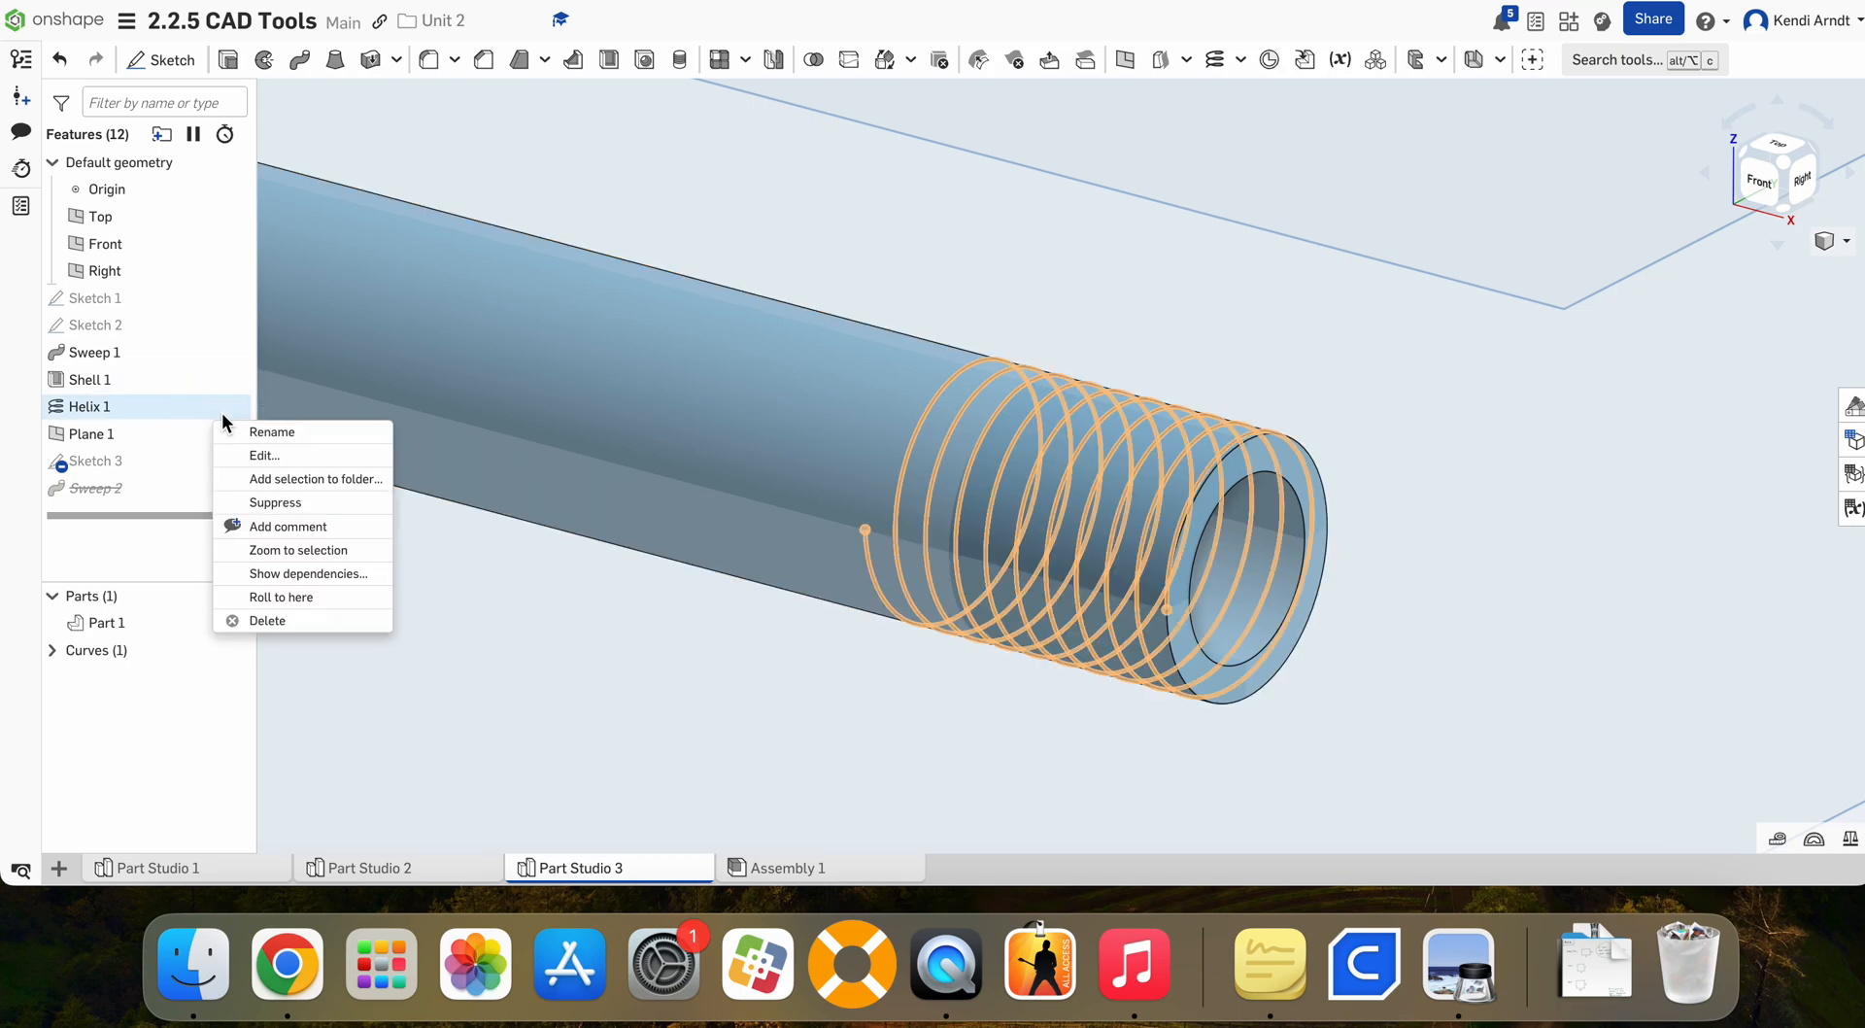
click(287, 501)
Step: Try an ANSI 3/8, 16 tpi external thread with a 0.5 in blind length on the lower leg's outer end edge, and undo it
right_drag(818, 630, 566, 275)
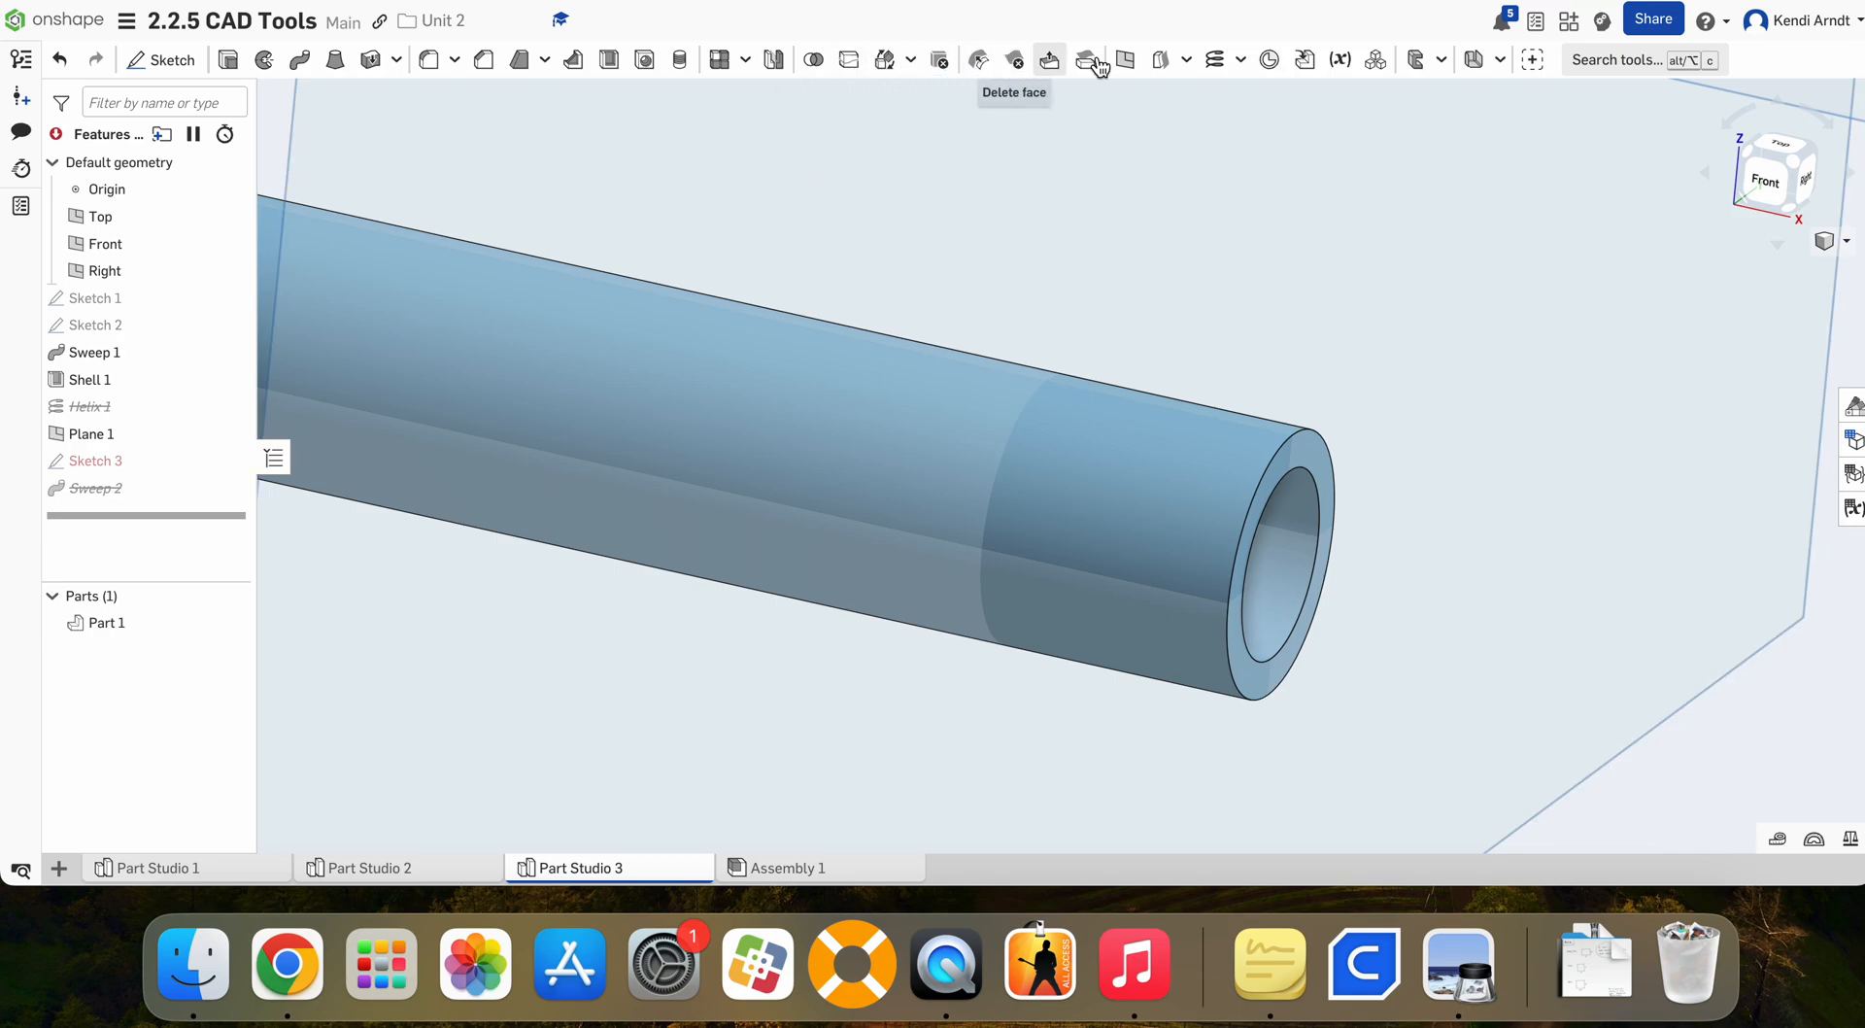
click(681, 61)
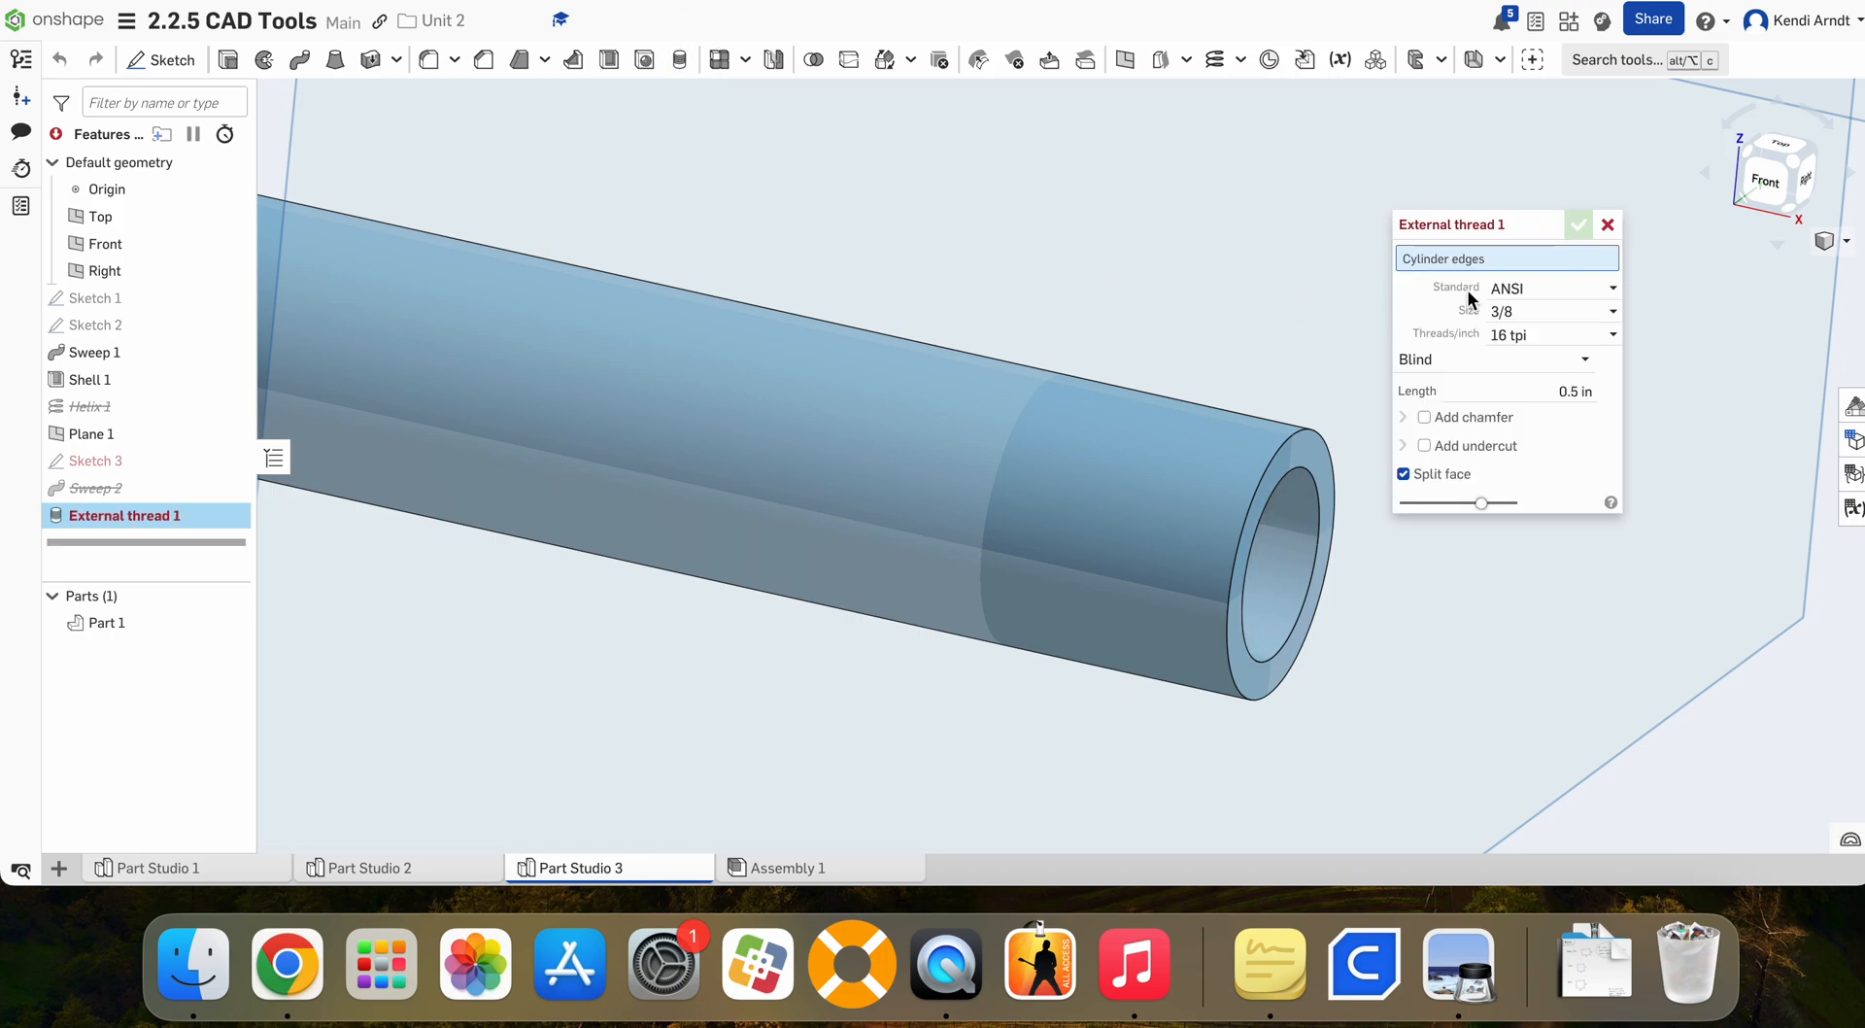
click(1282, 449)
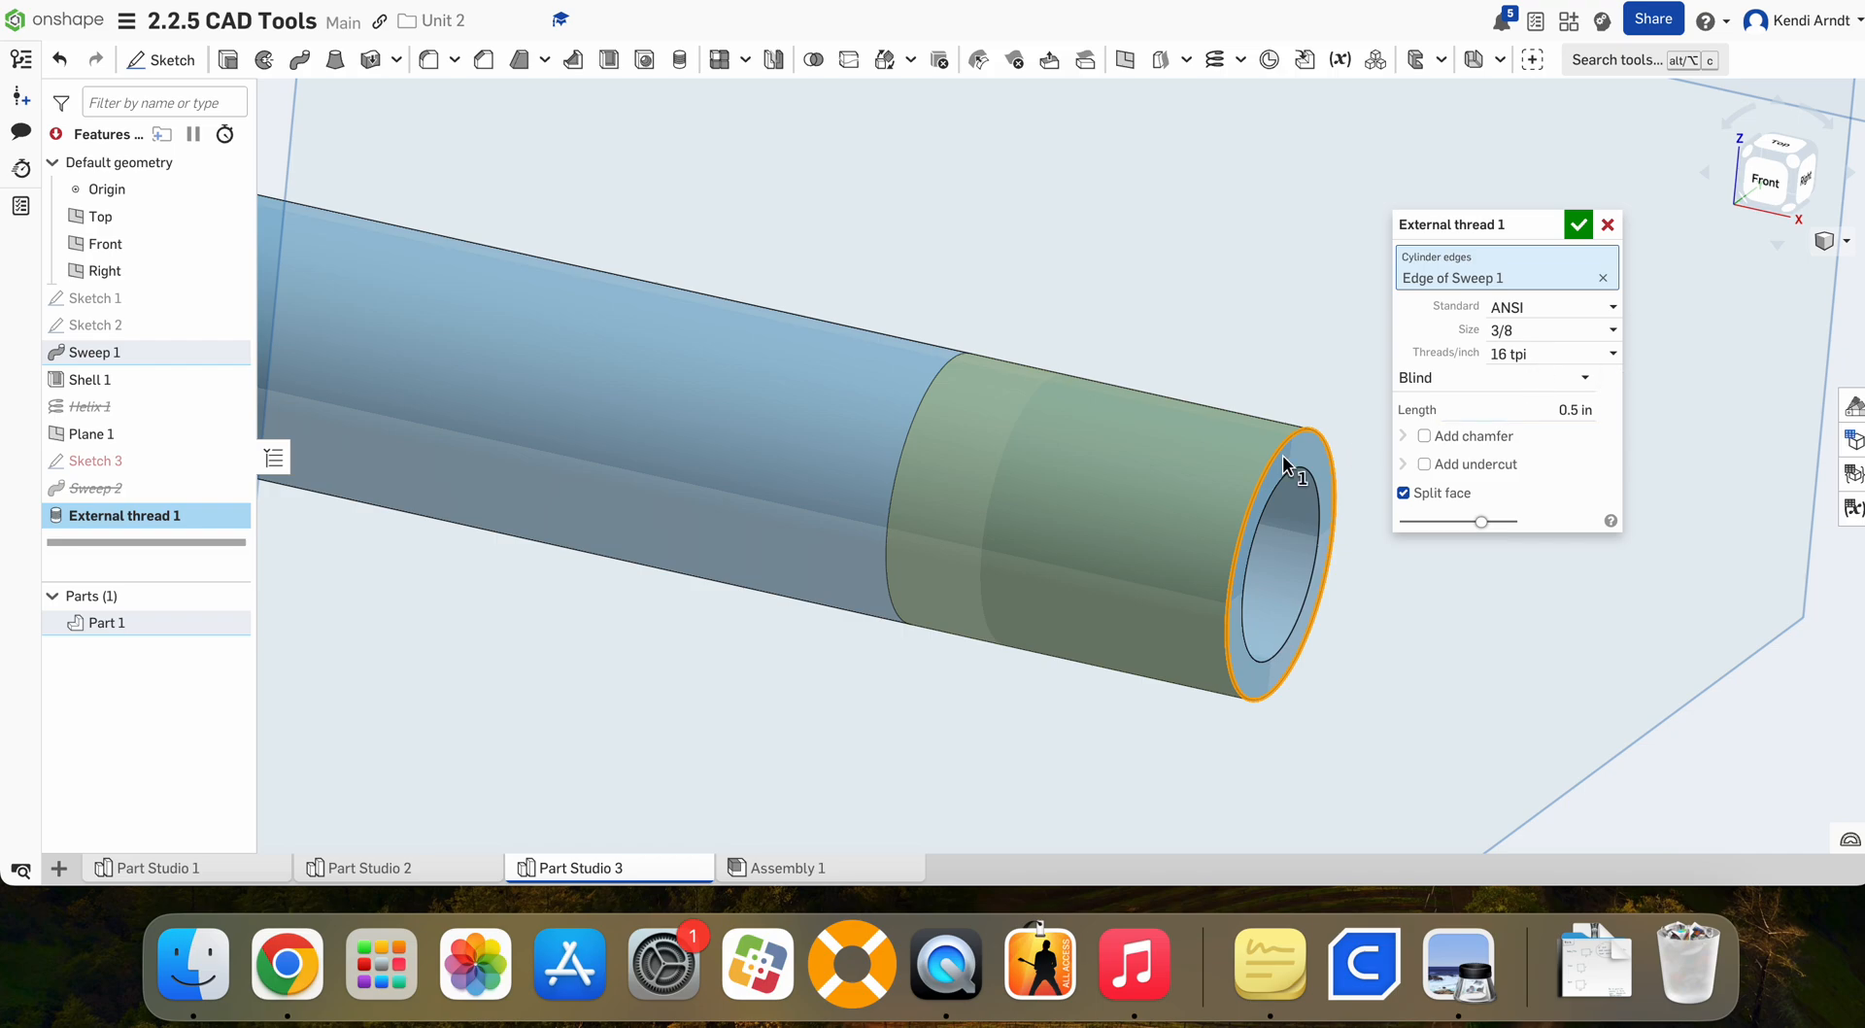
mouse_move(1274, 556)
right_down()
mouse_move(1255, 578)
mouse_move(1258, 550)
mouse_move(1259, 573)
right_up()
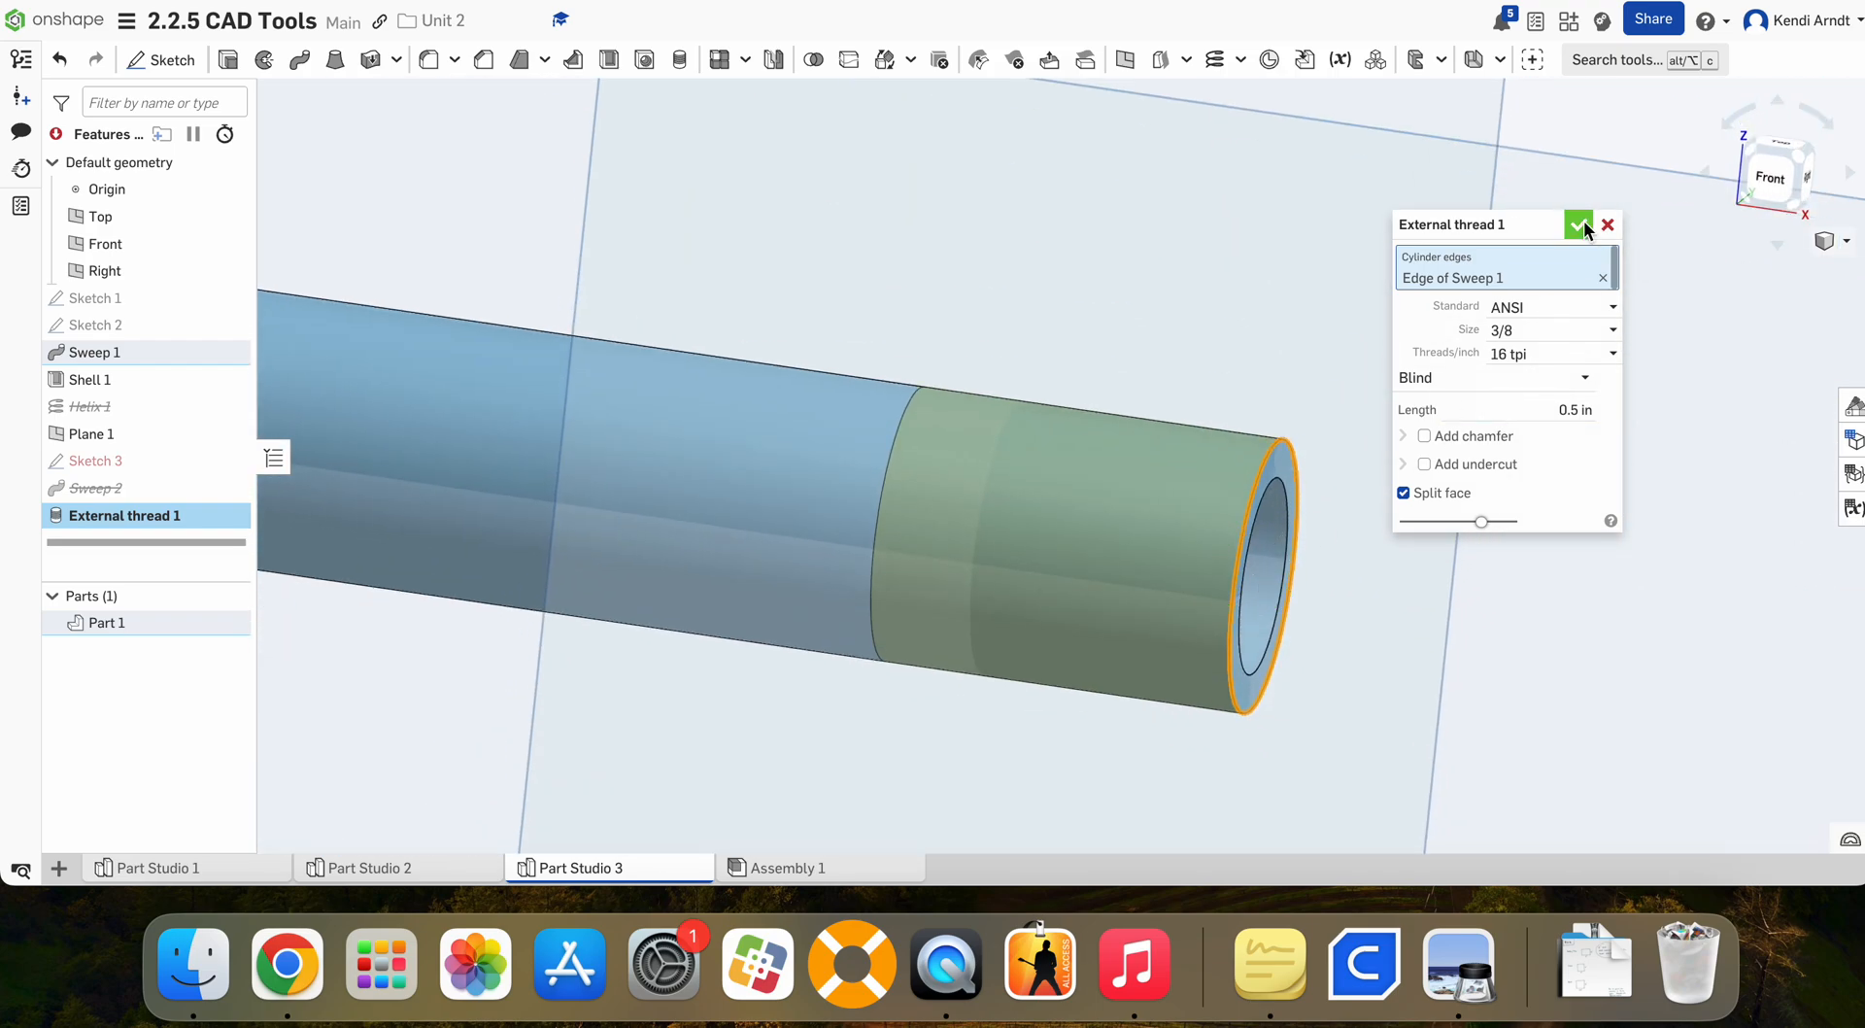
click(1580, 227)
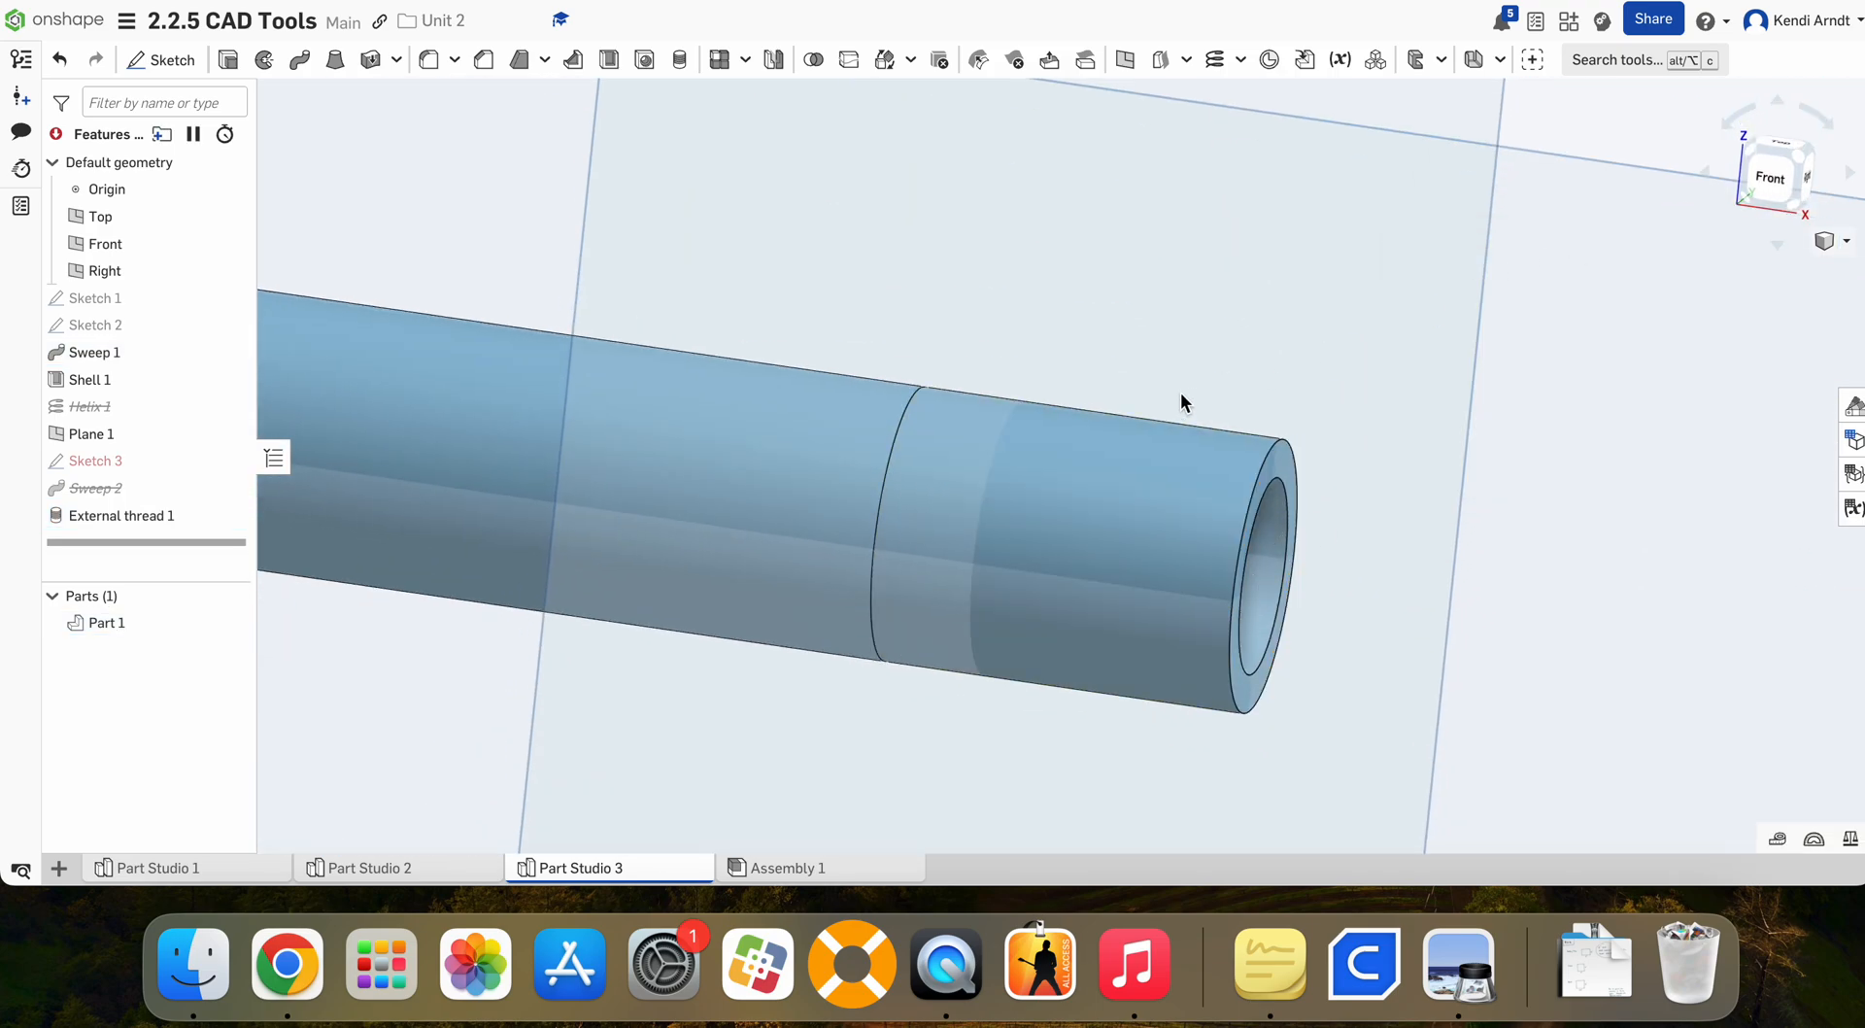
key(super+z)
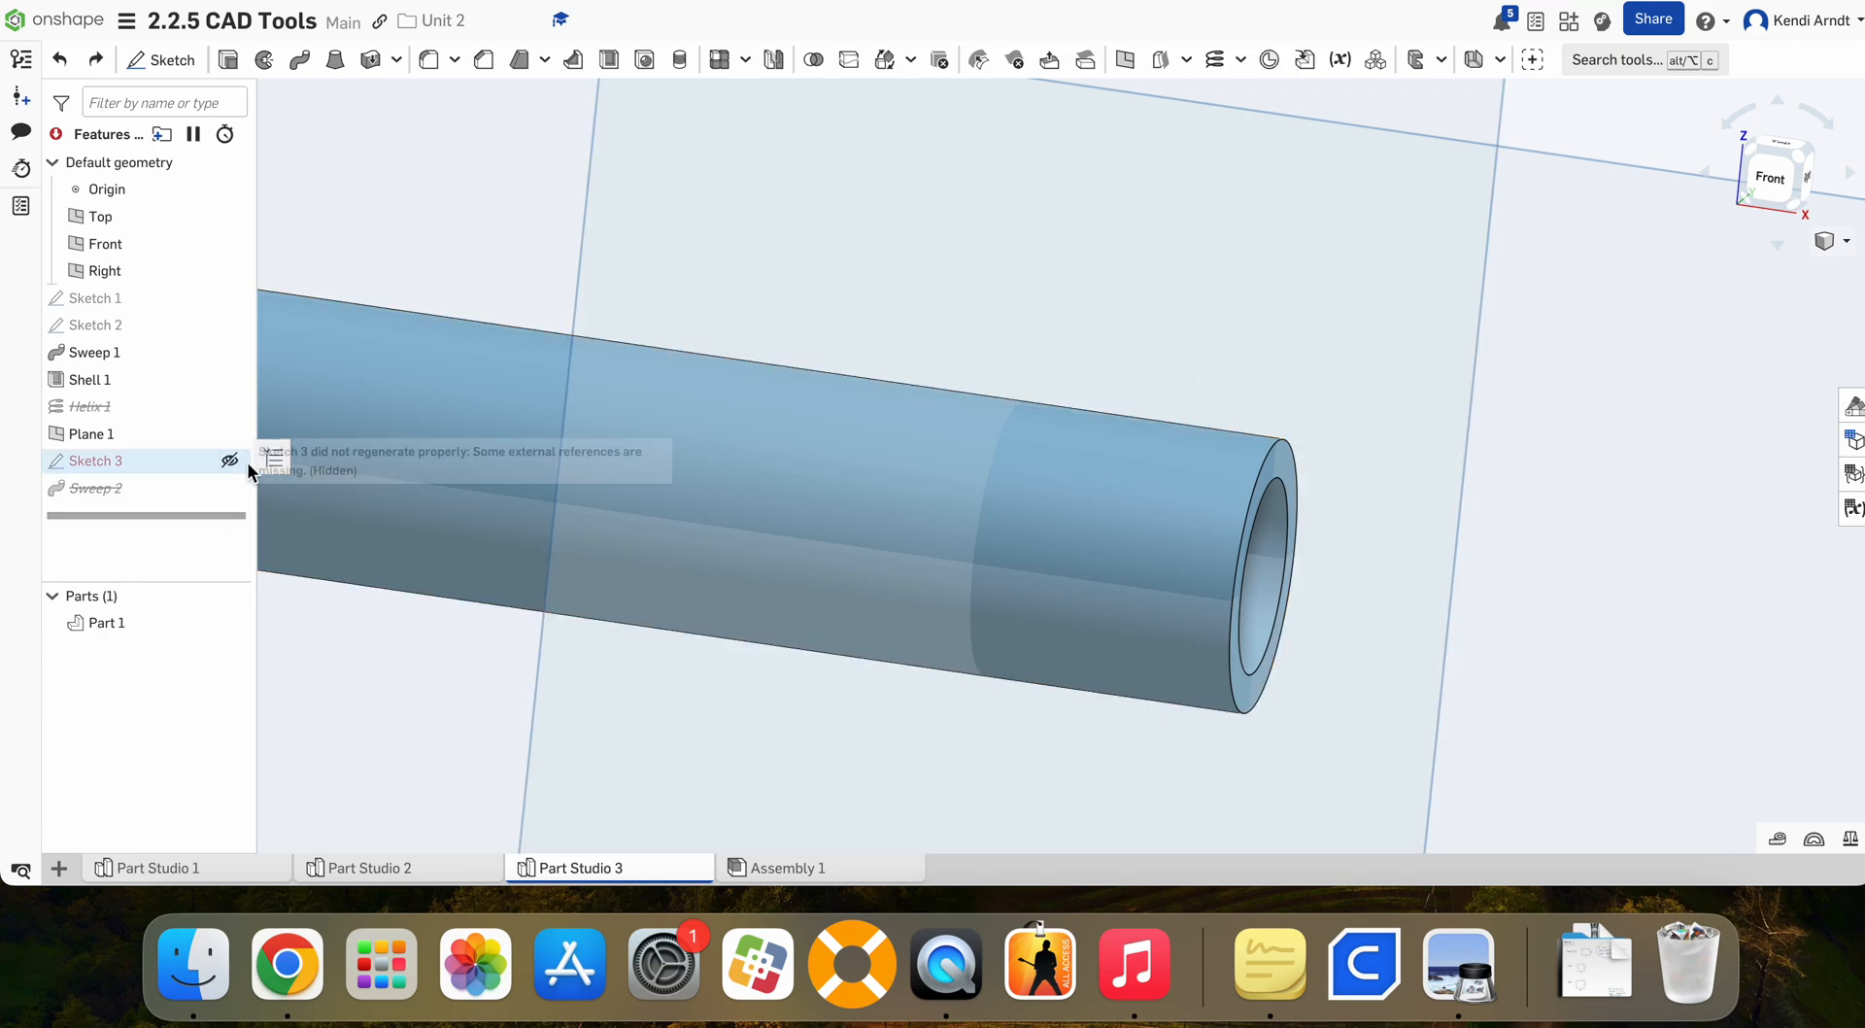
Step: Unsuppress Helix 1 and the thread sweep (Sweep 2), and show the circle sketch (Sketch 3)
right_click(216, 410)
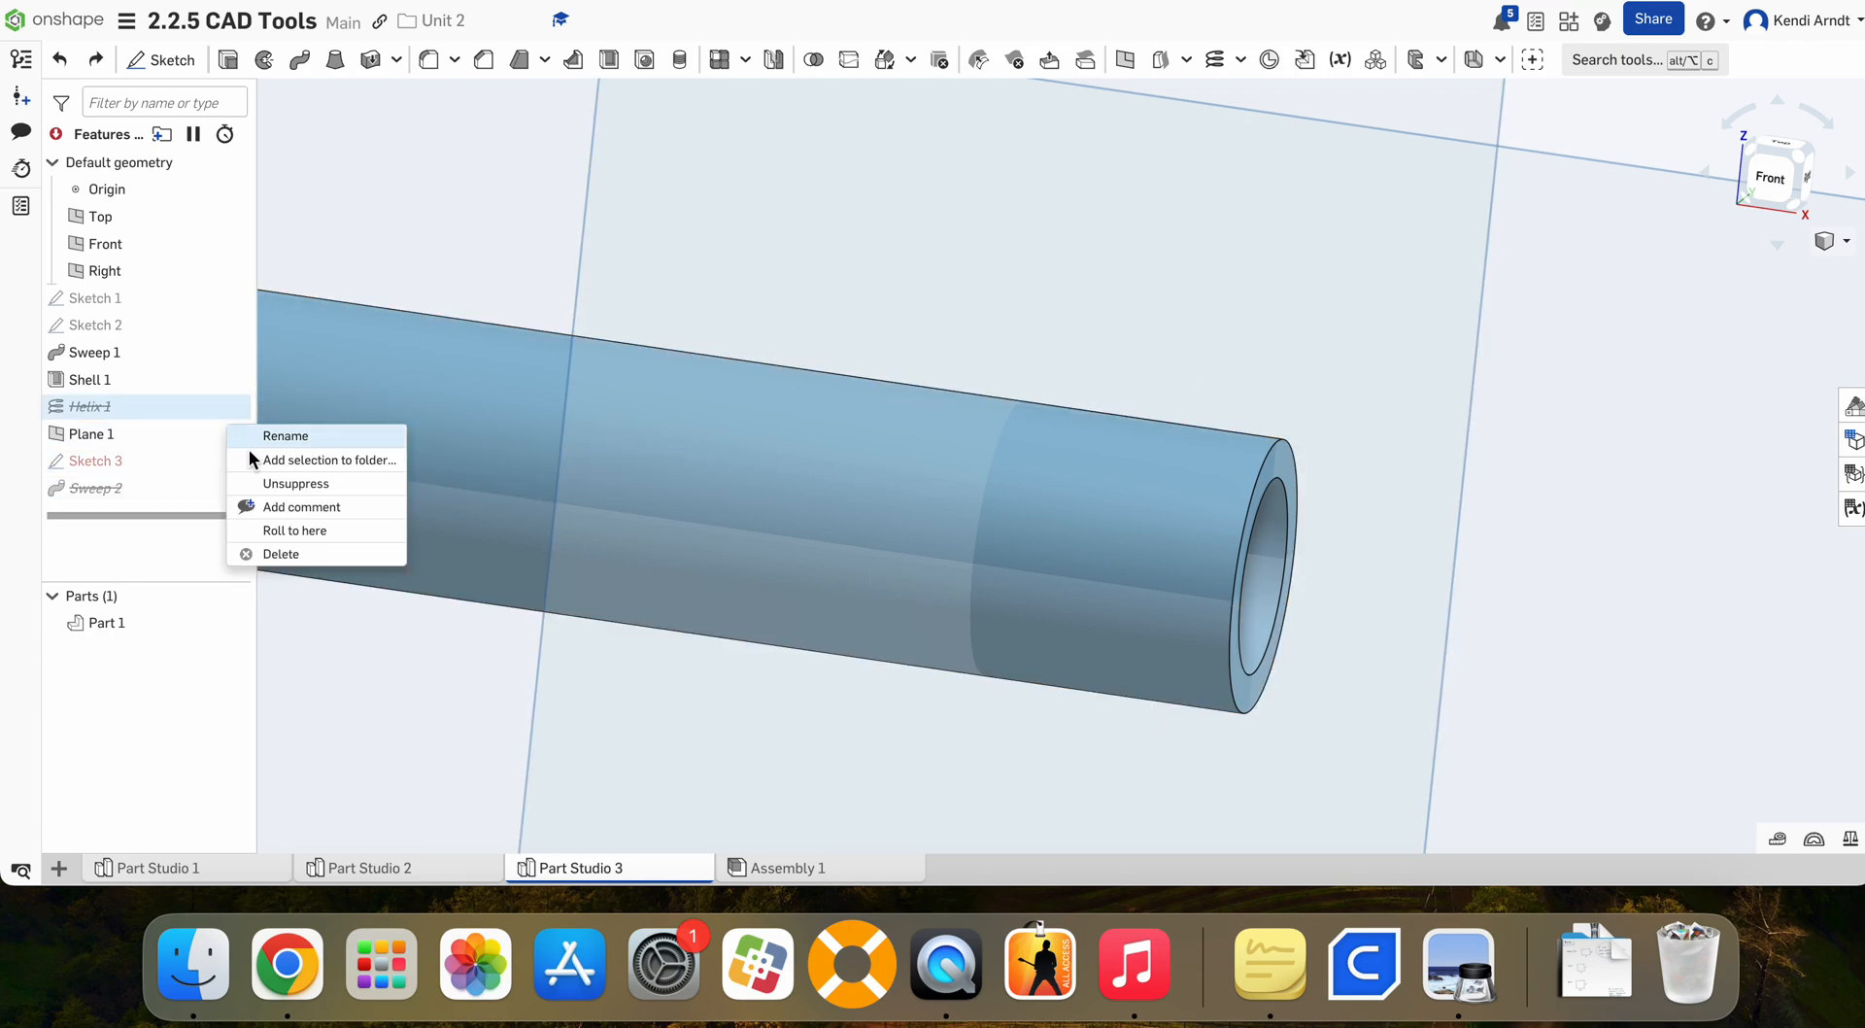
click(255, 480)
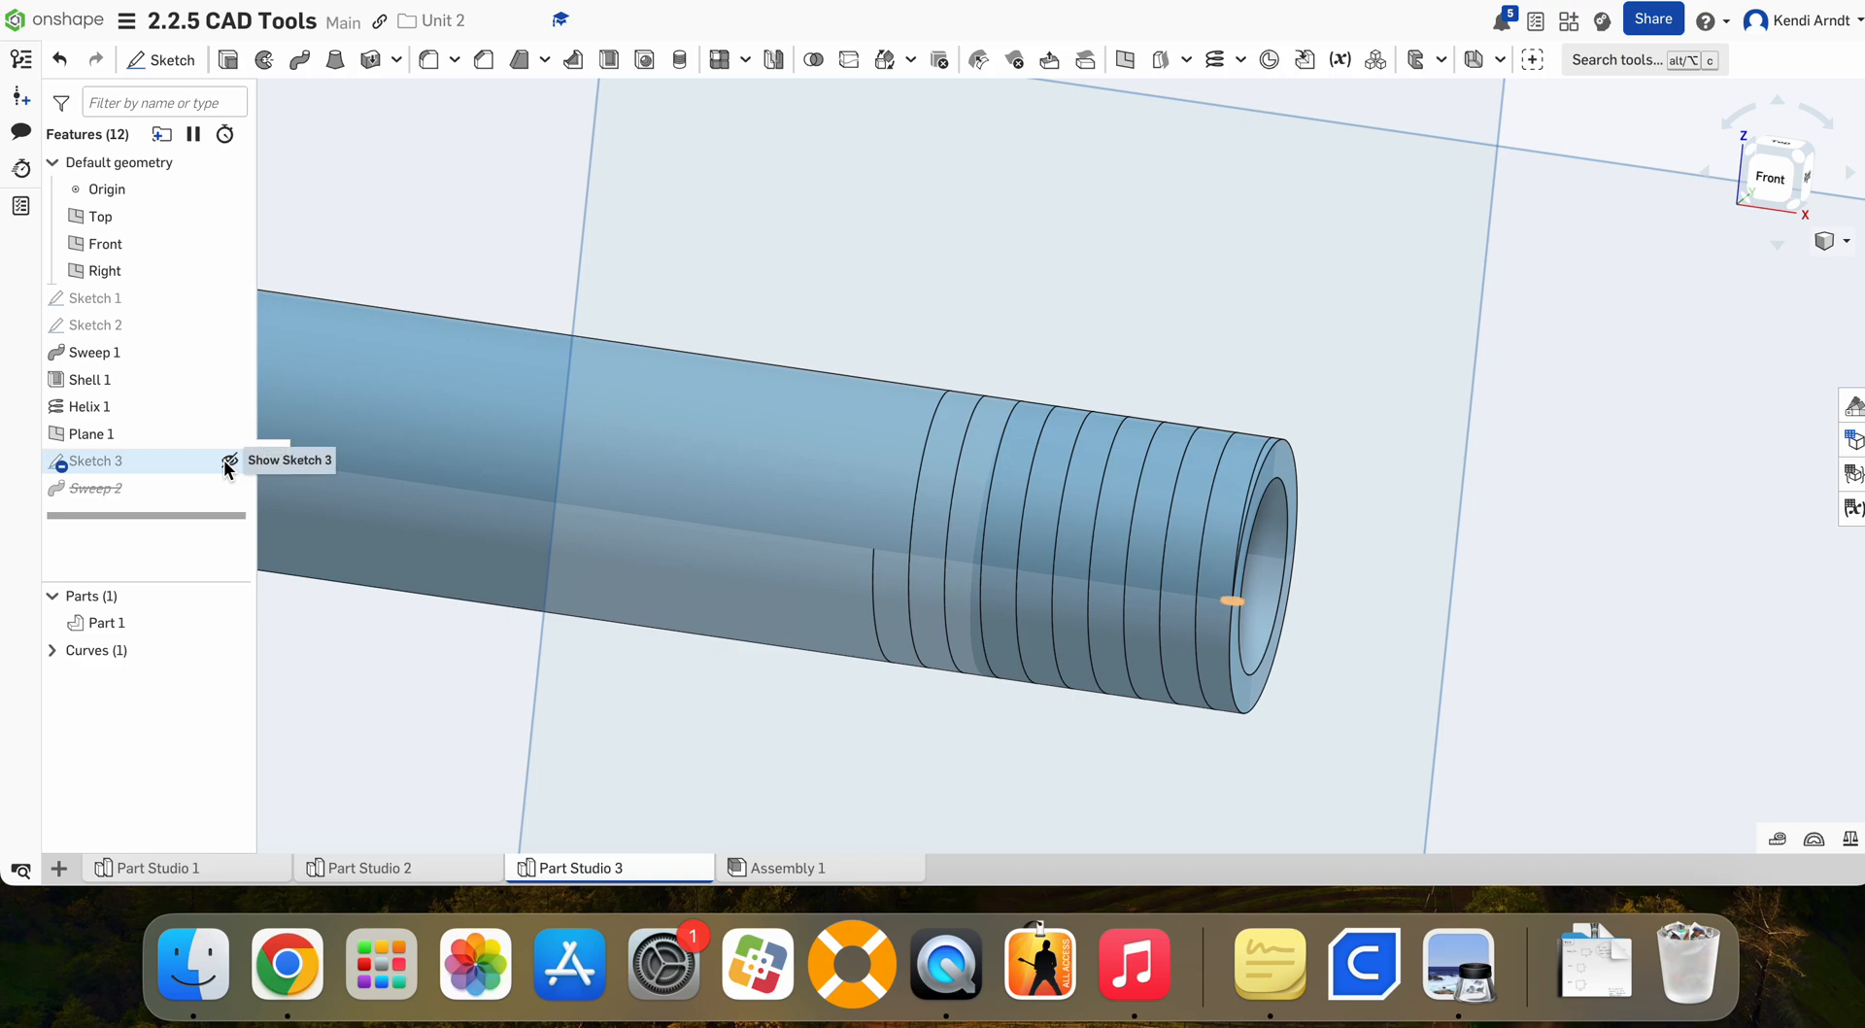
right_click(202, 488)
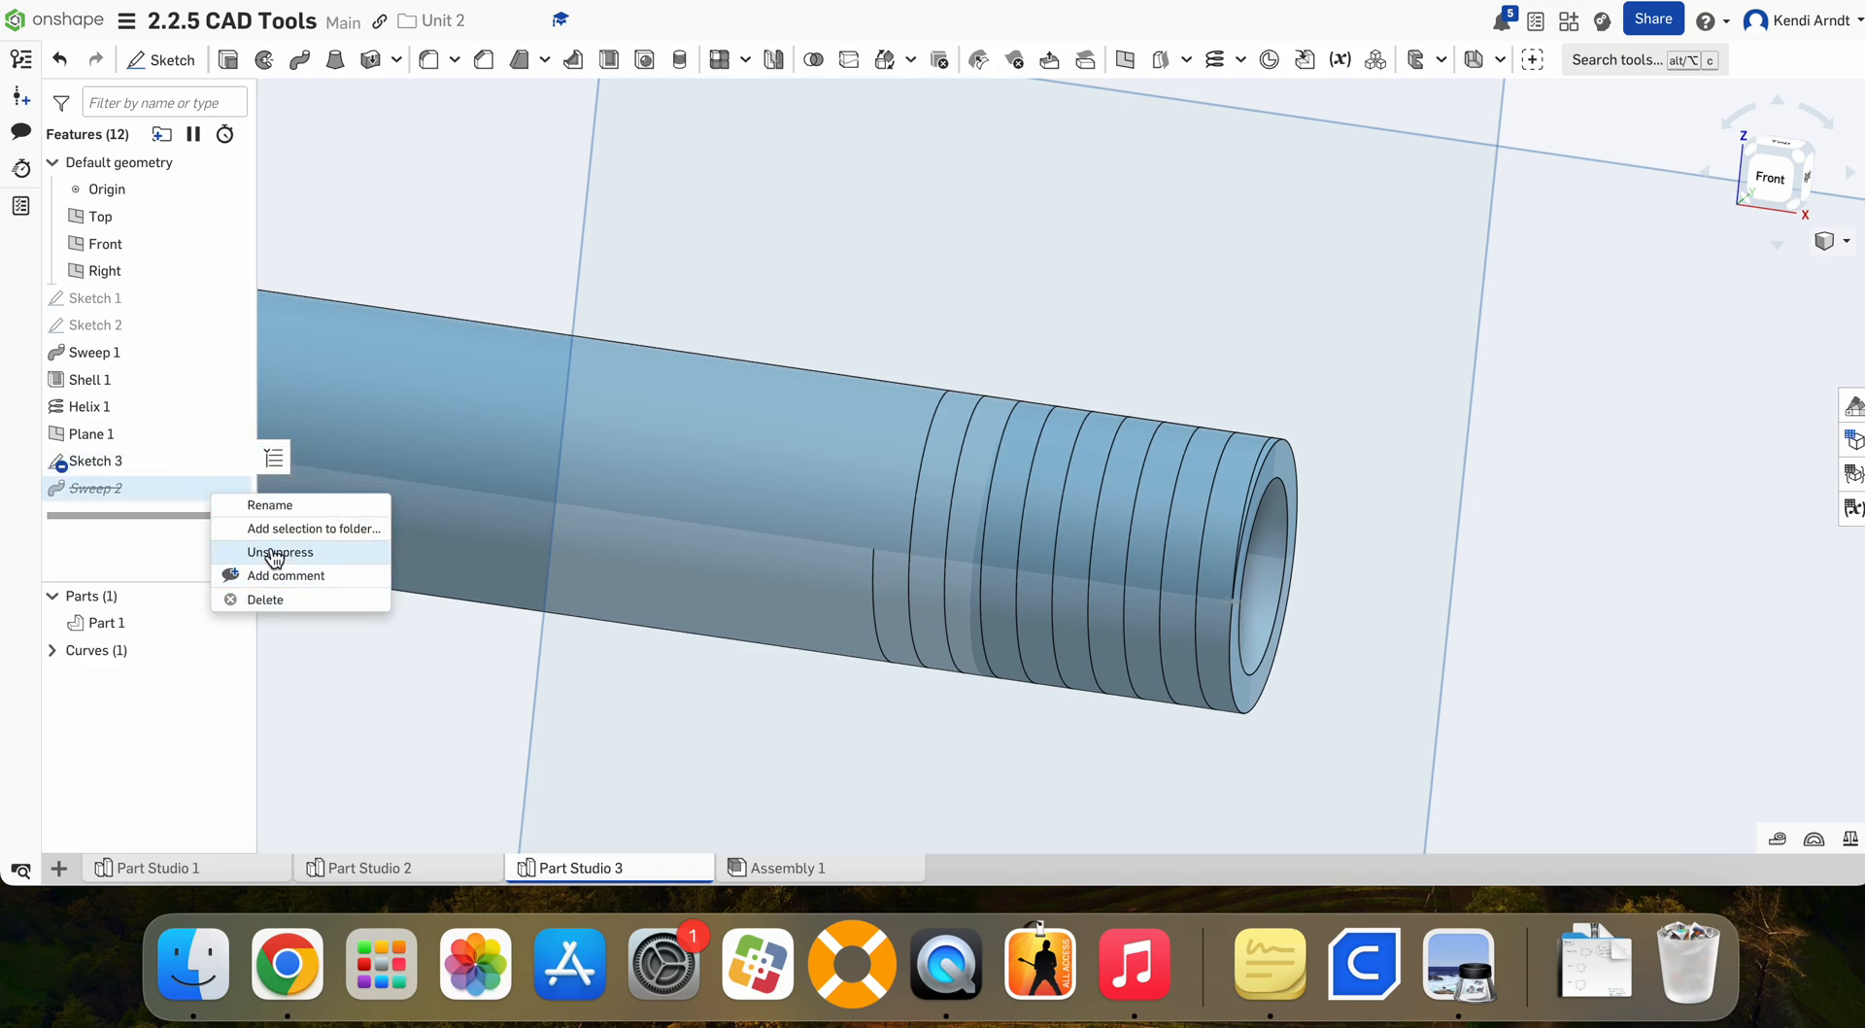
click(279, 552)
Step: View the whole pipe and switch to the Google Docs assignment to examine the threads drawn at both pipe ends
right_drag(1122, 474, 1480, 495)
click(1783, 167)
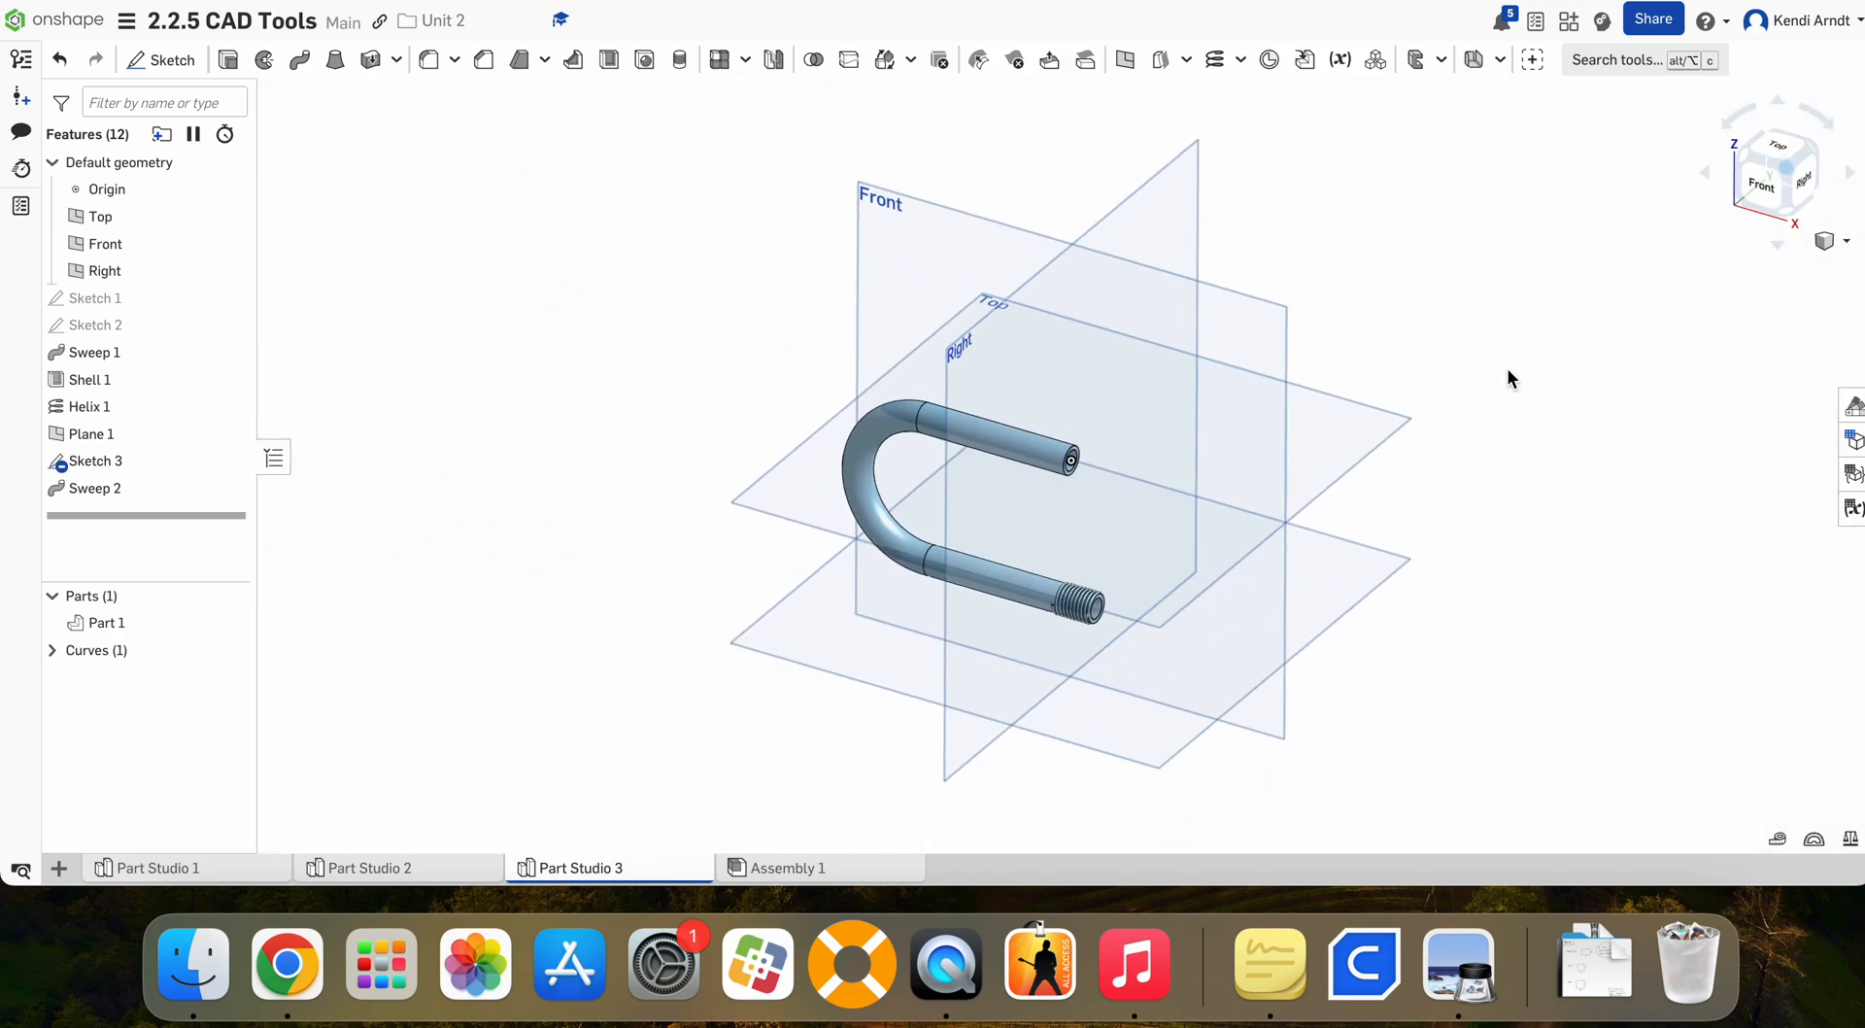
scroll(1100, 574, up, 5)
scroll(1109, 402, down, 5)
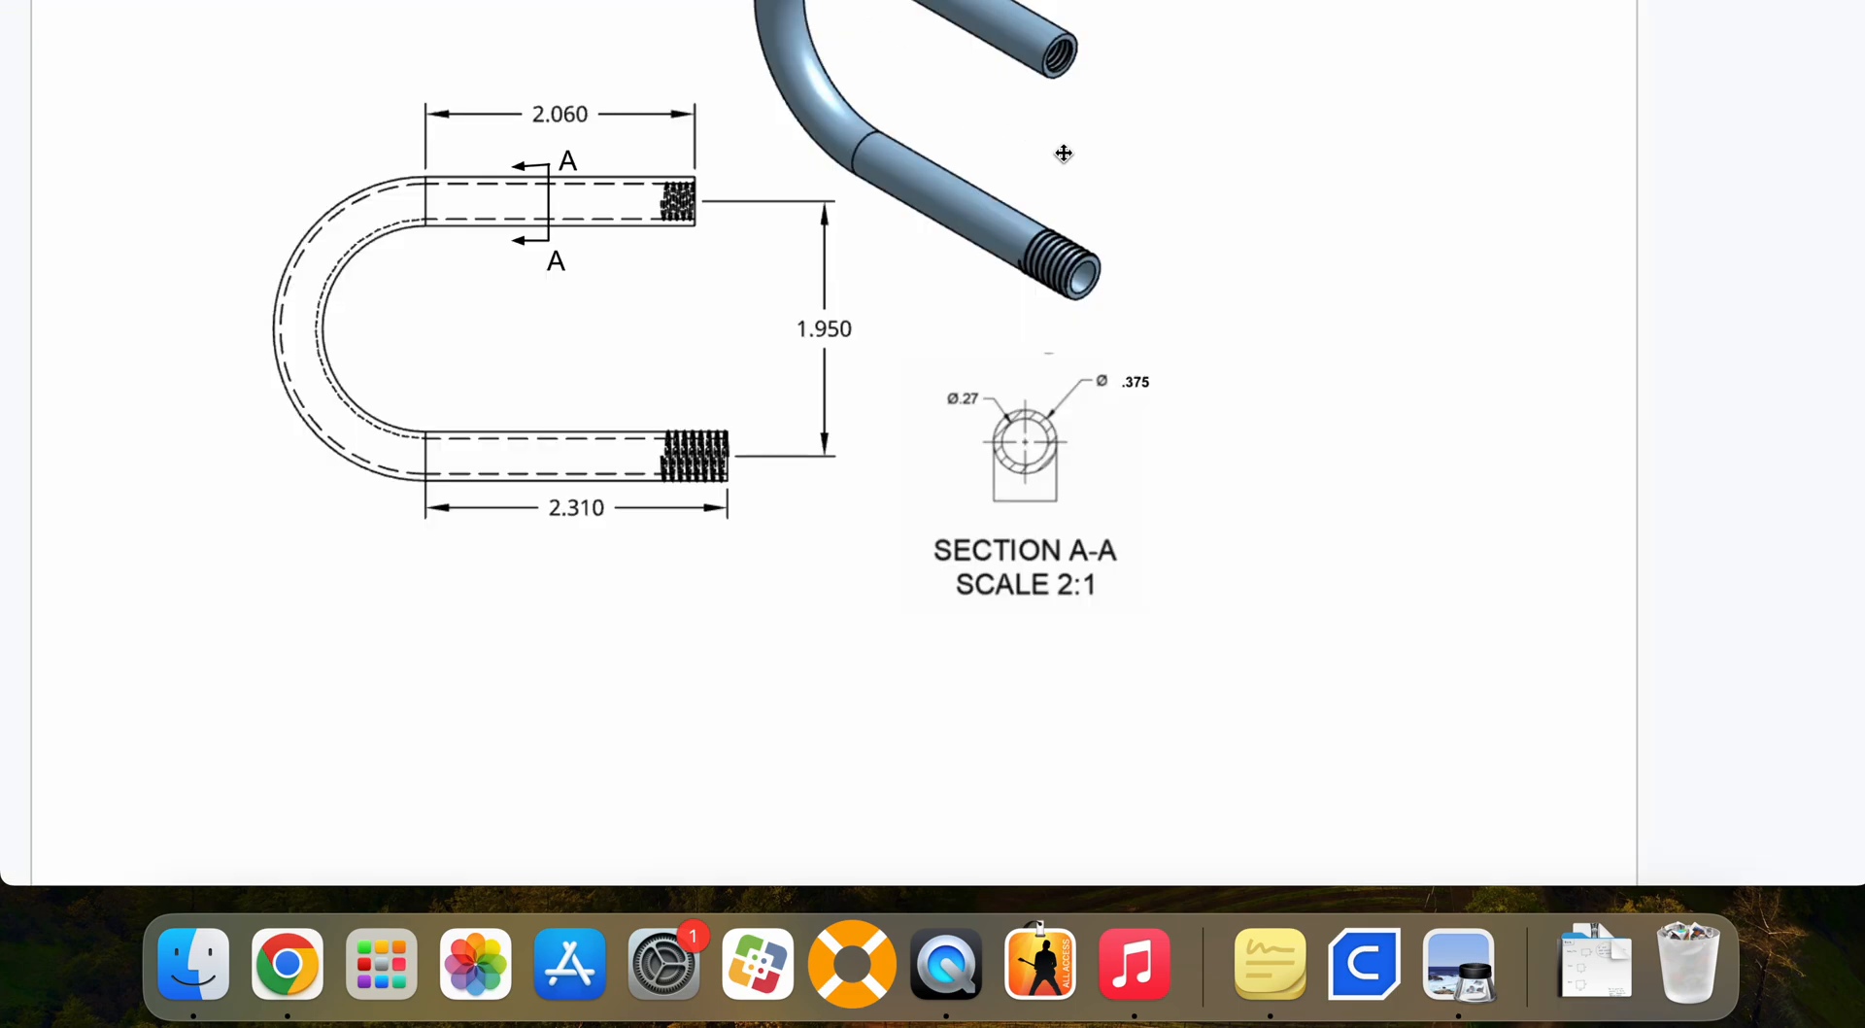
scroll(1061, 243, up, 5)
scroll(1056, 369, down, 5)
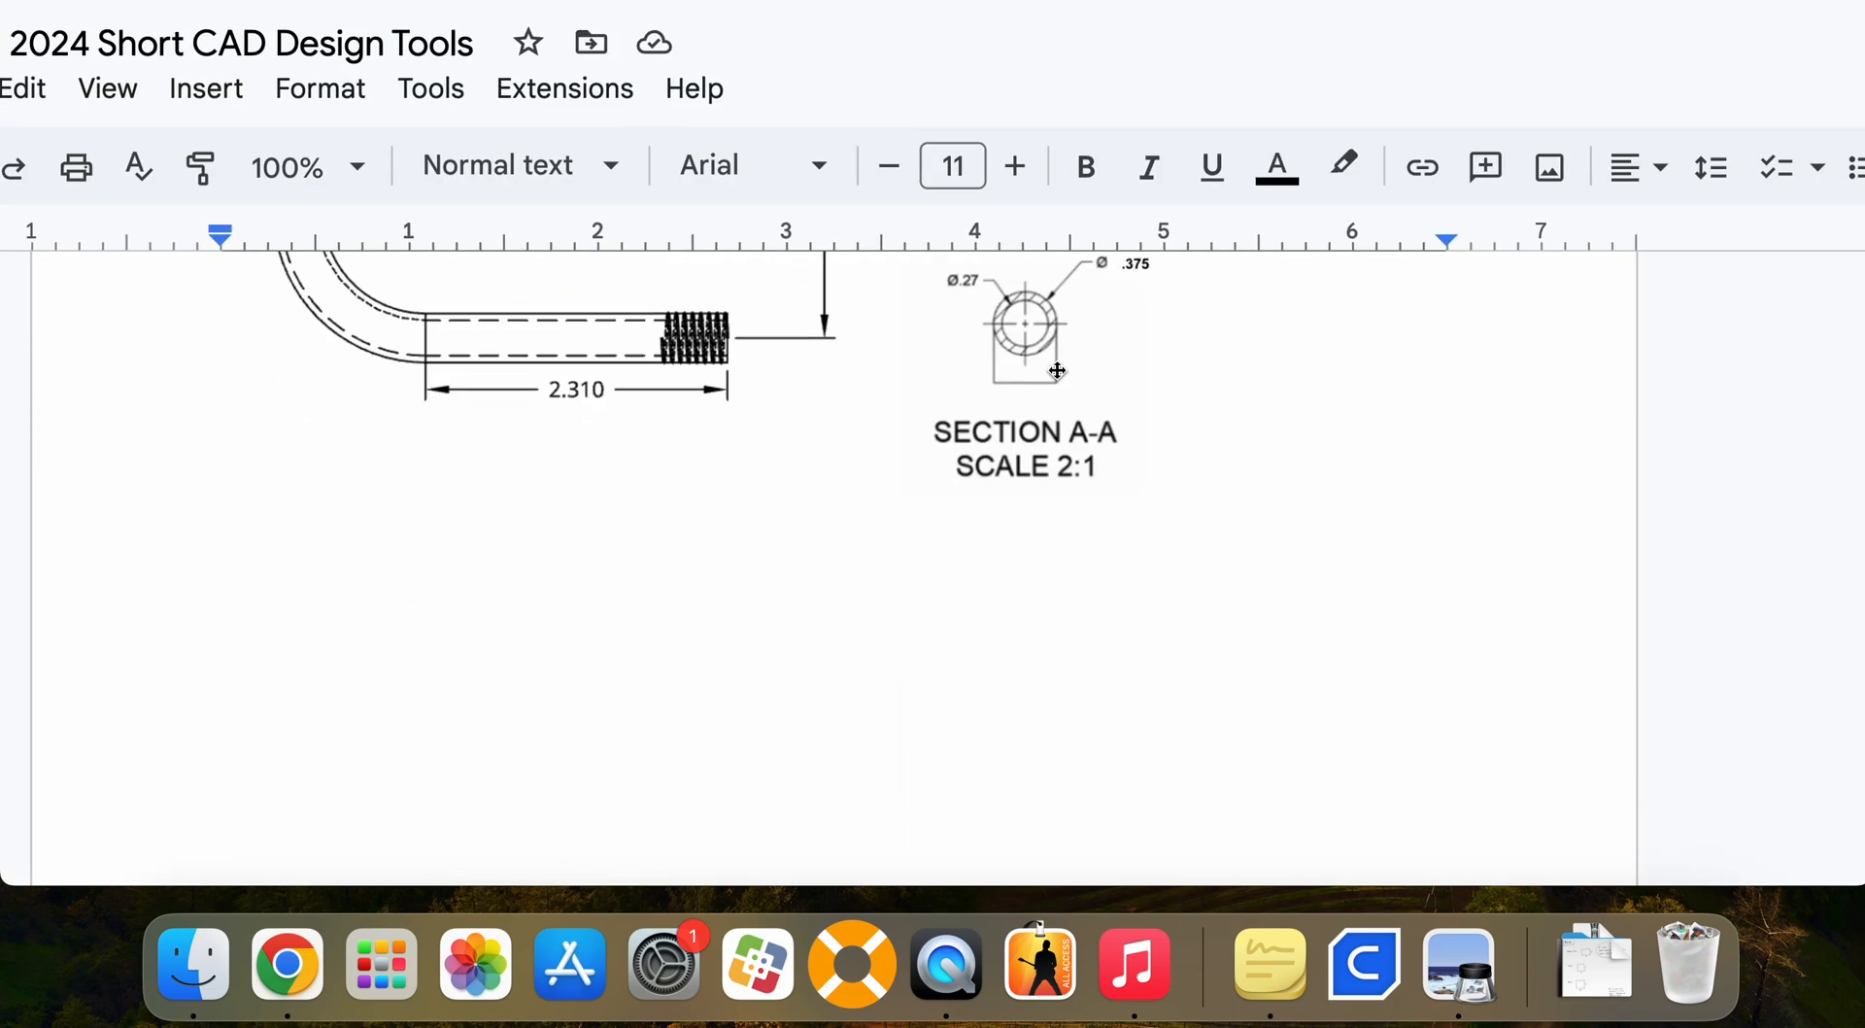
scroll(1053, 371, up, 6)
scroll(1078, 565, down, 3)
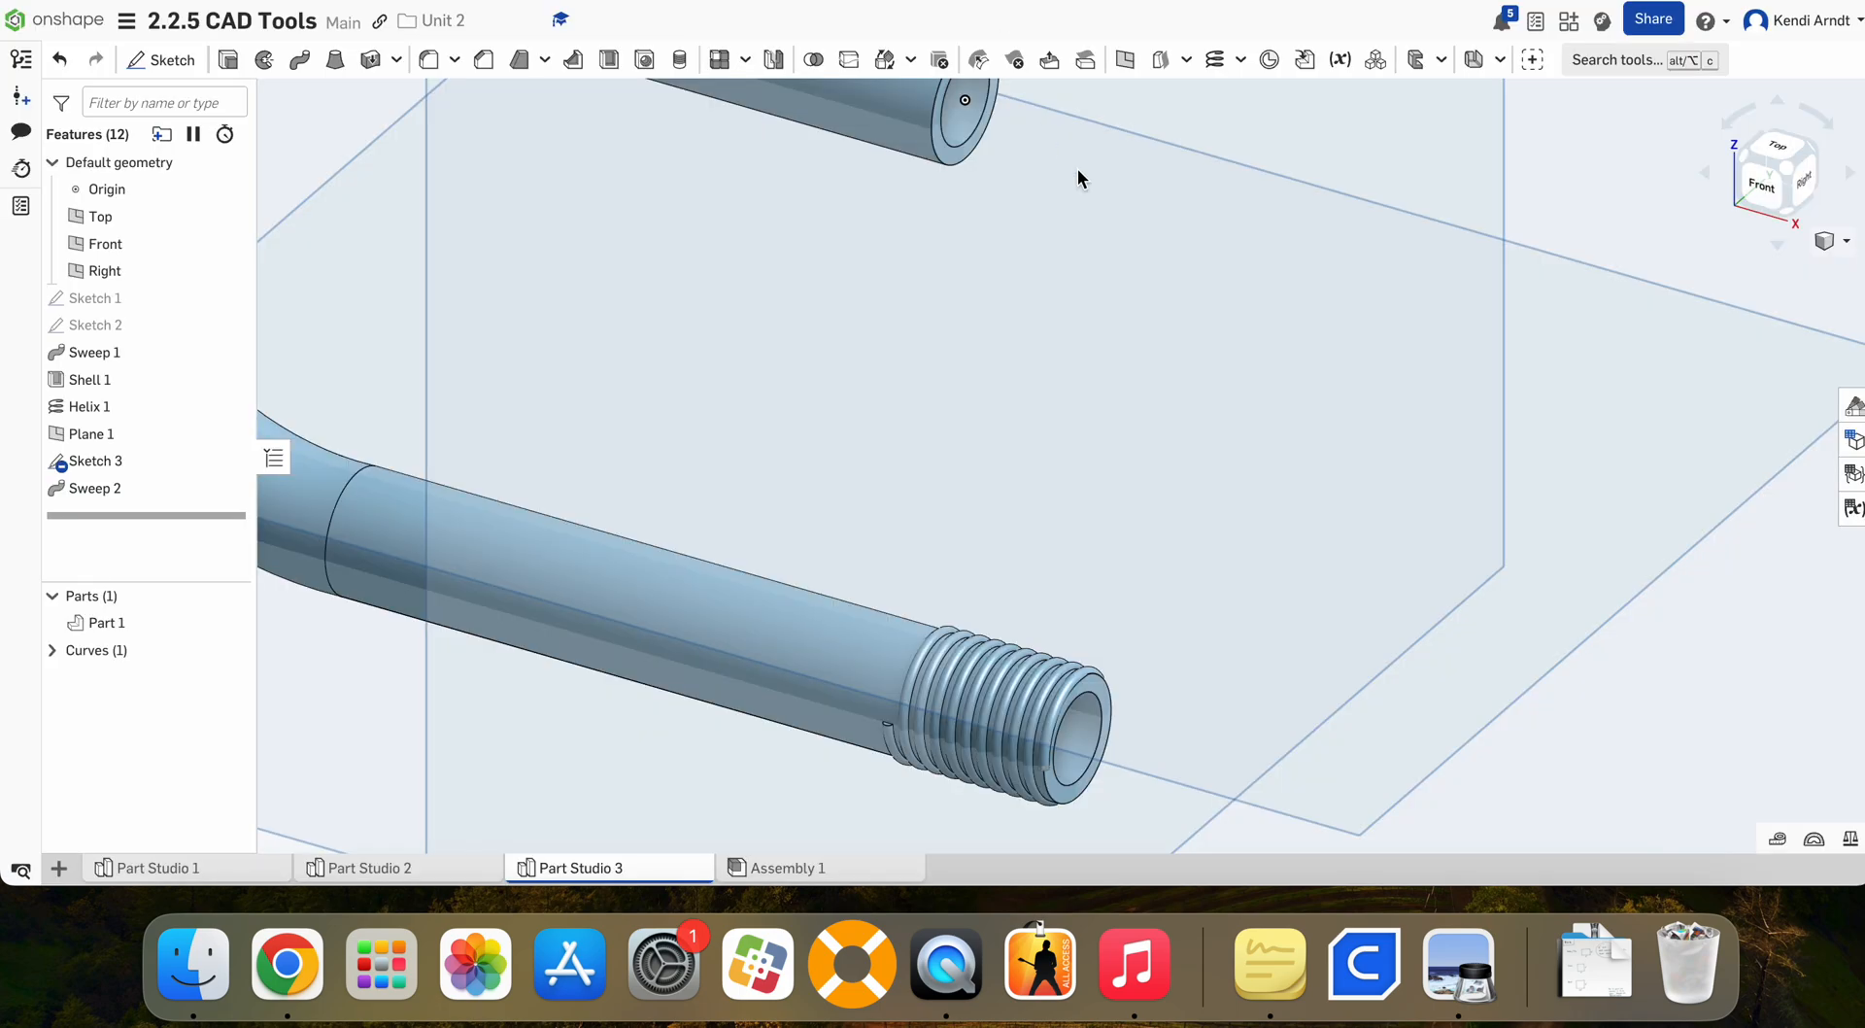
Step: Set up a circle-type helix on the inner edge of the upper leg's open end, with its direction reversed into the pipe
middle_drag(1094, 204, 1097, 336)
scroll(1007, 213, up, 10)
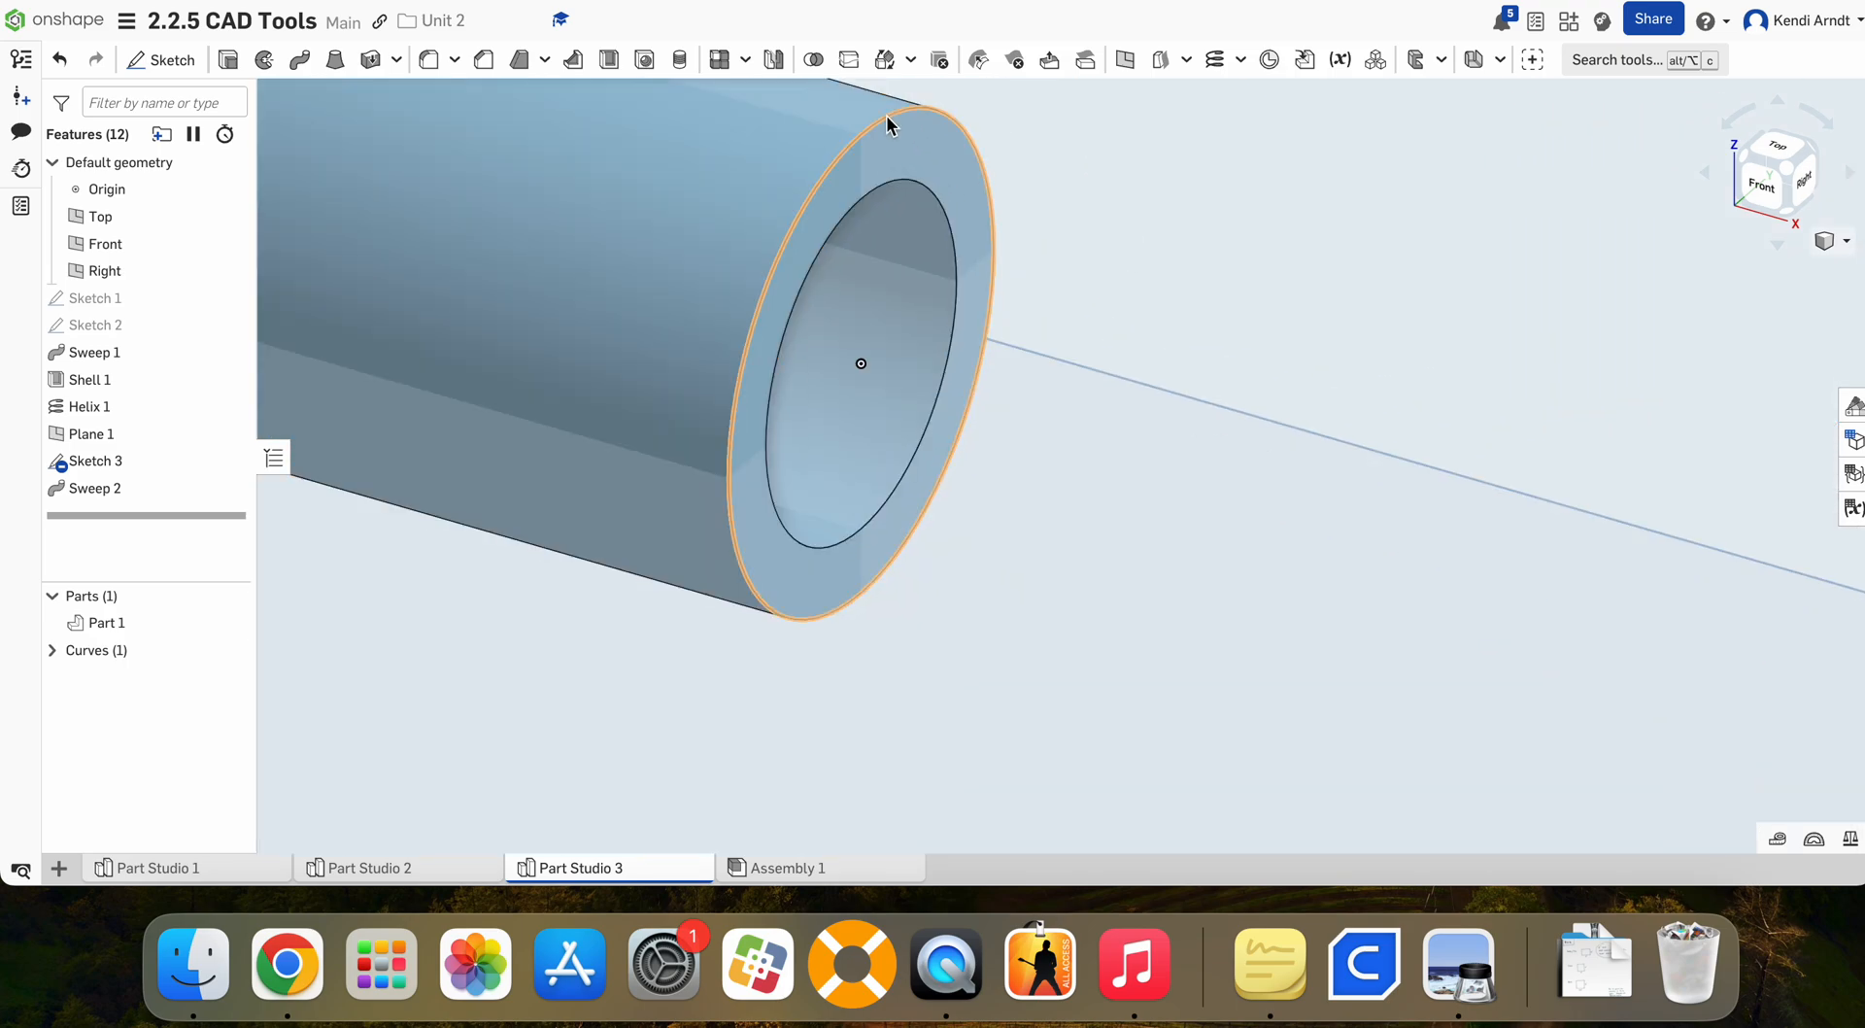
click(1215, 59)
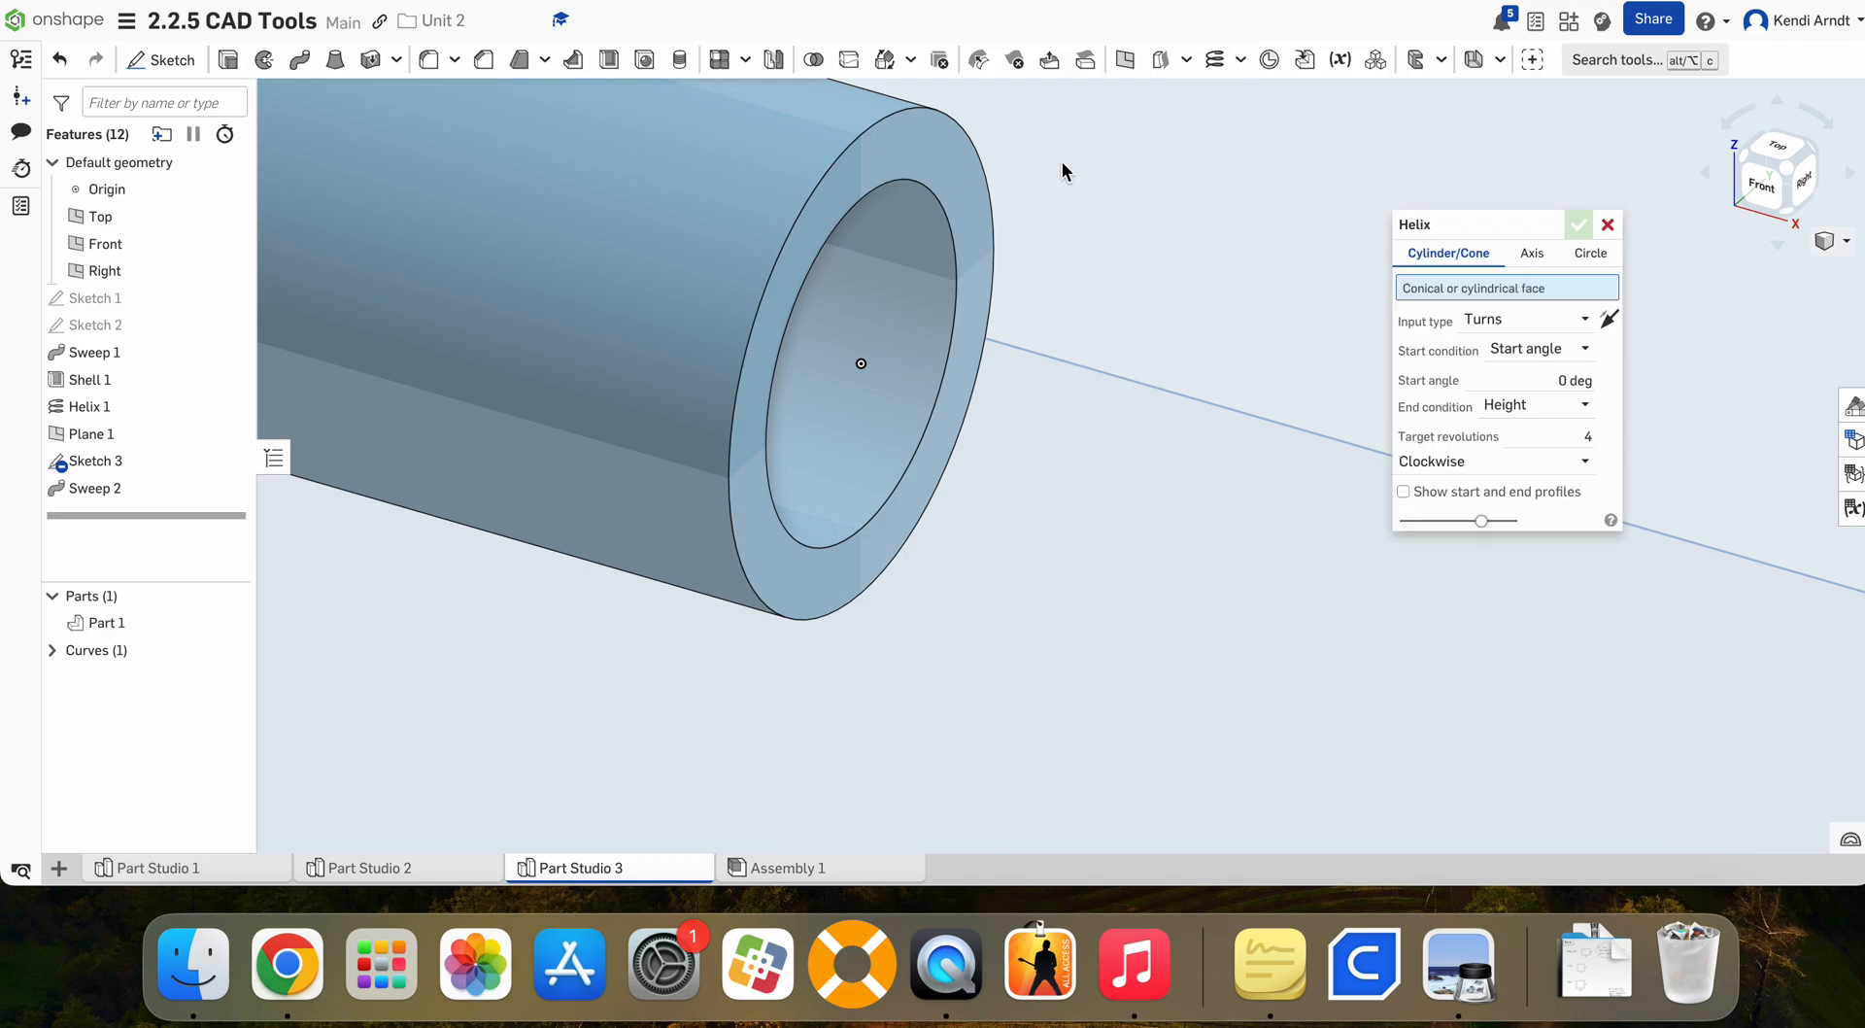
click(940, 210)
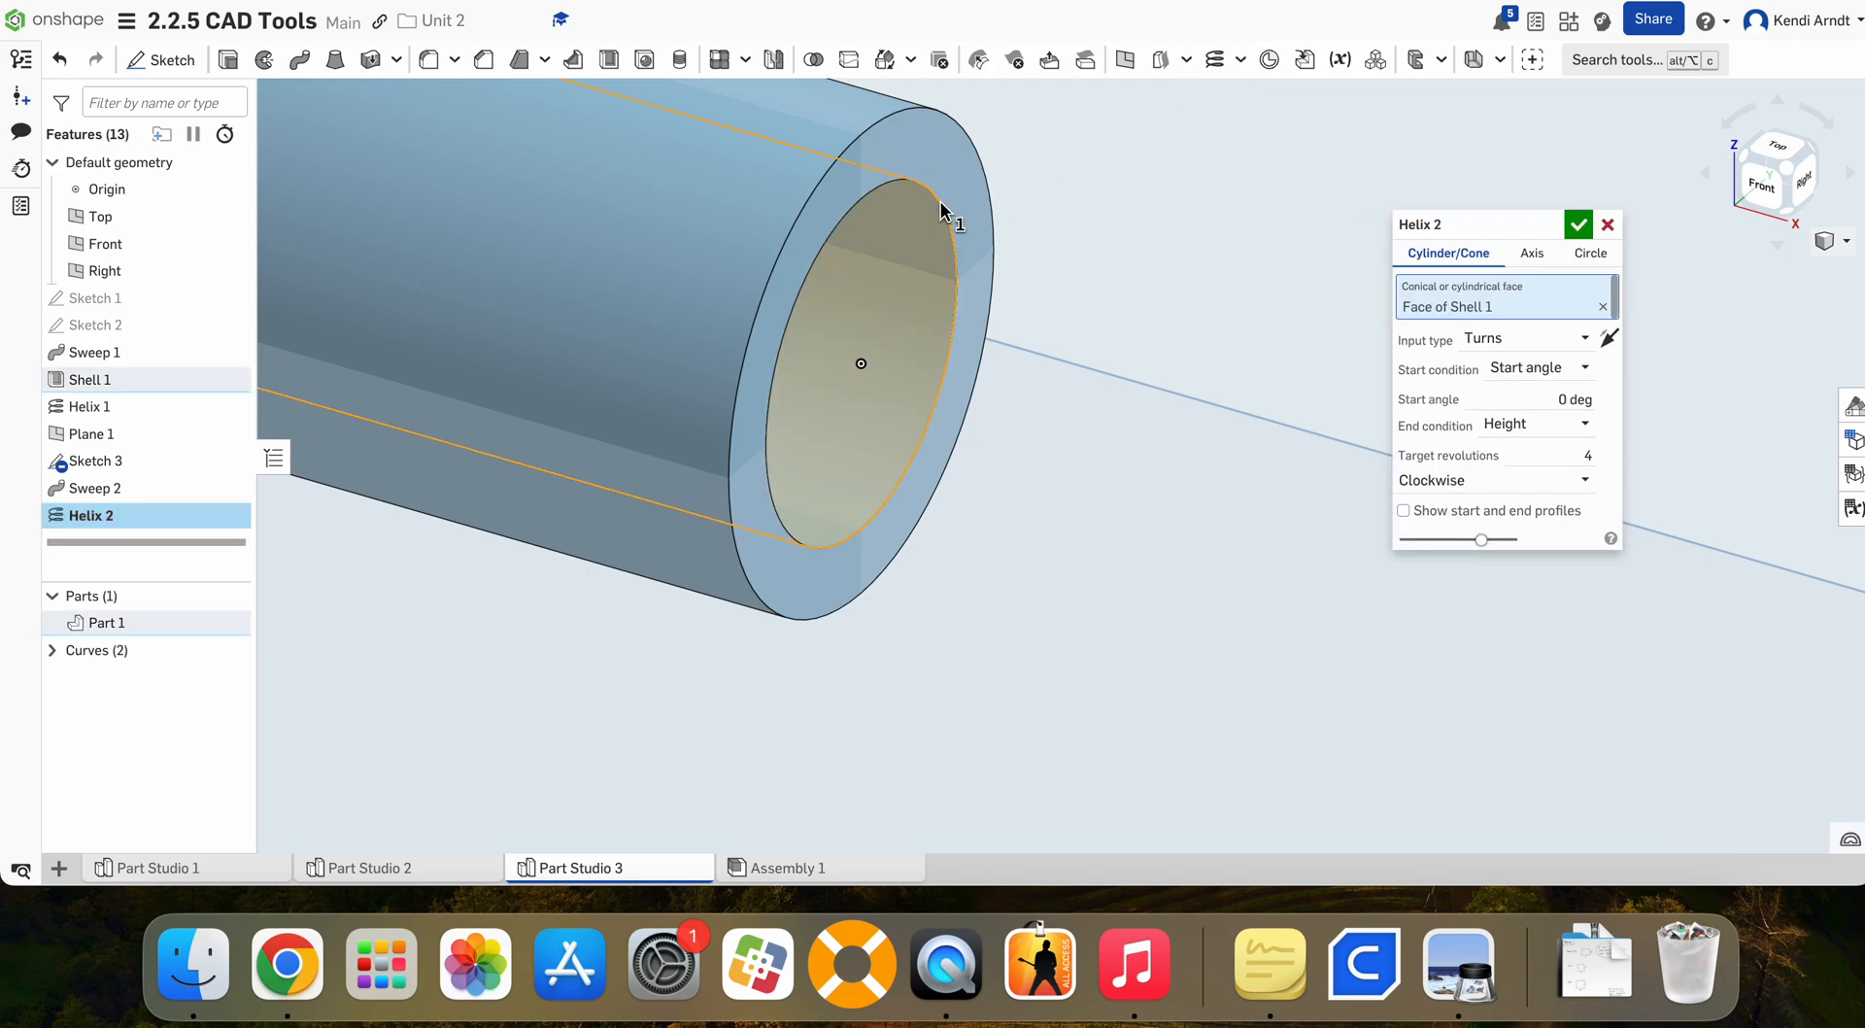
click(1598, 260)
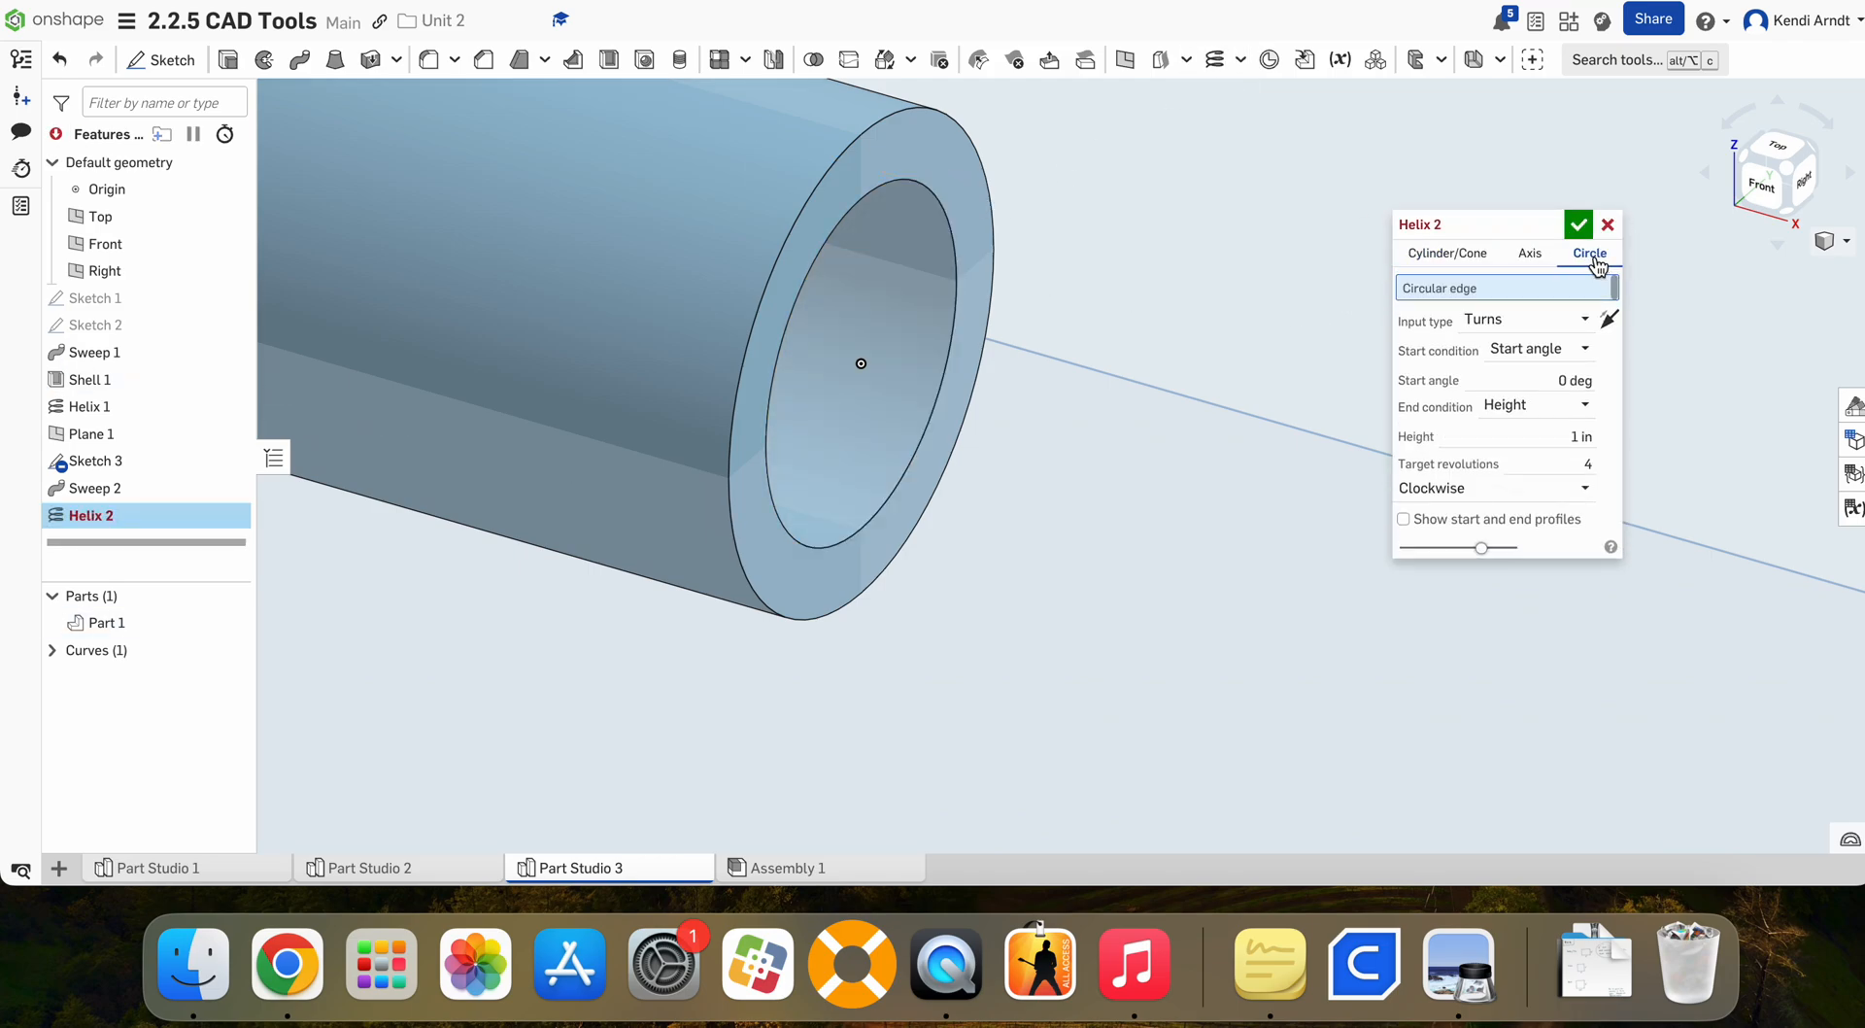
click(944, 208)
scroll(1173, 422, down, 2)
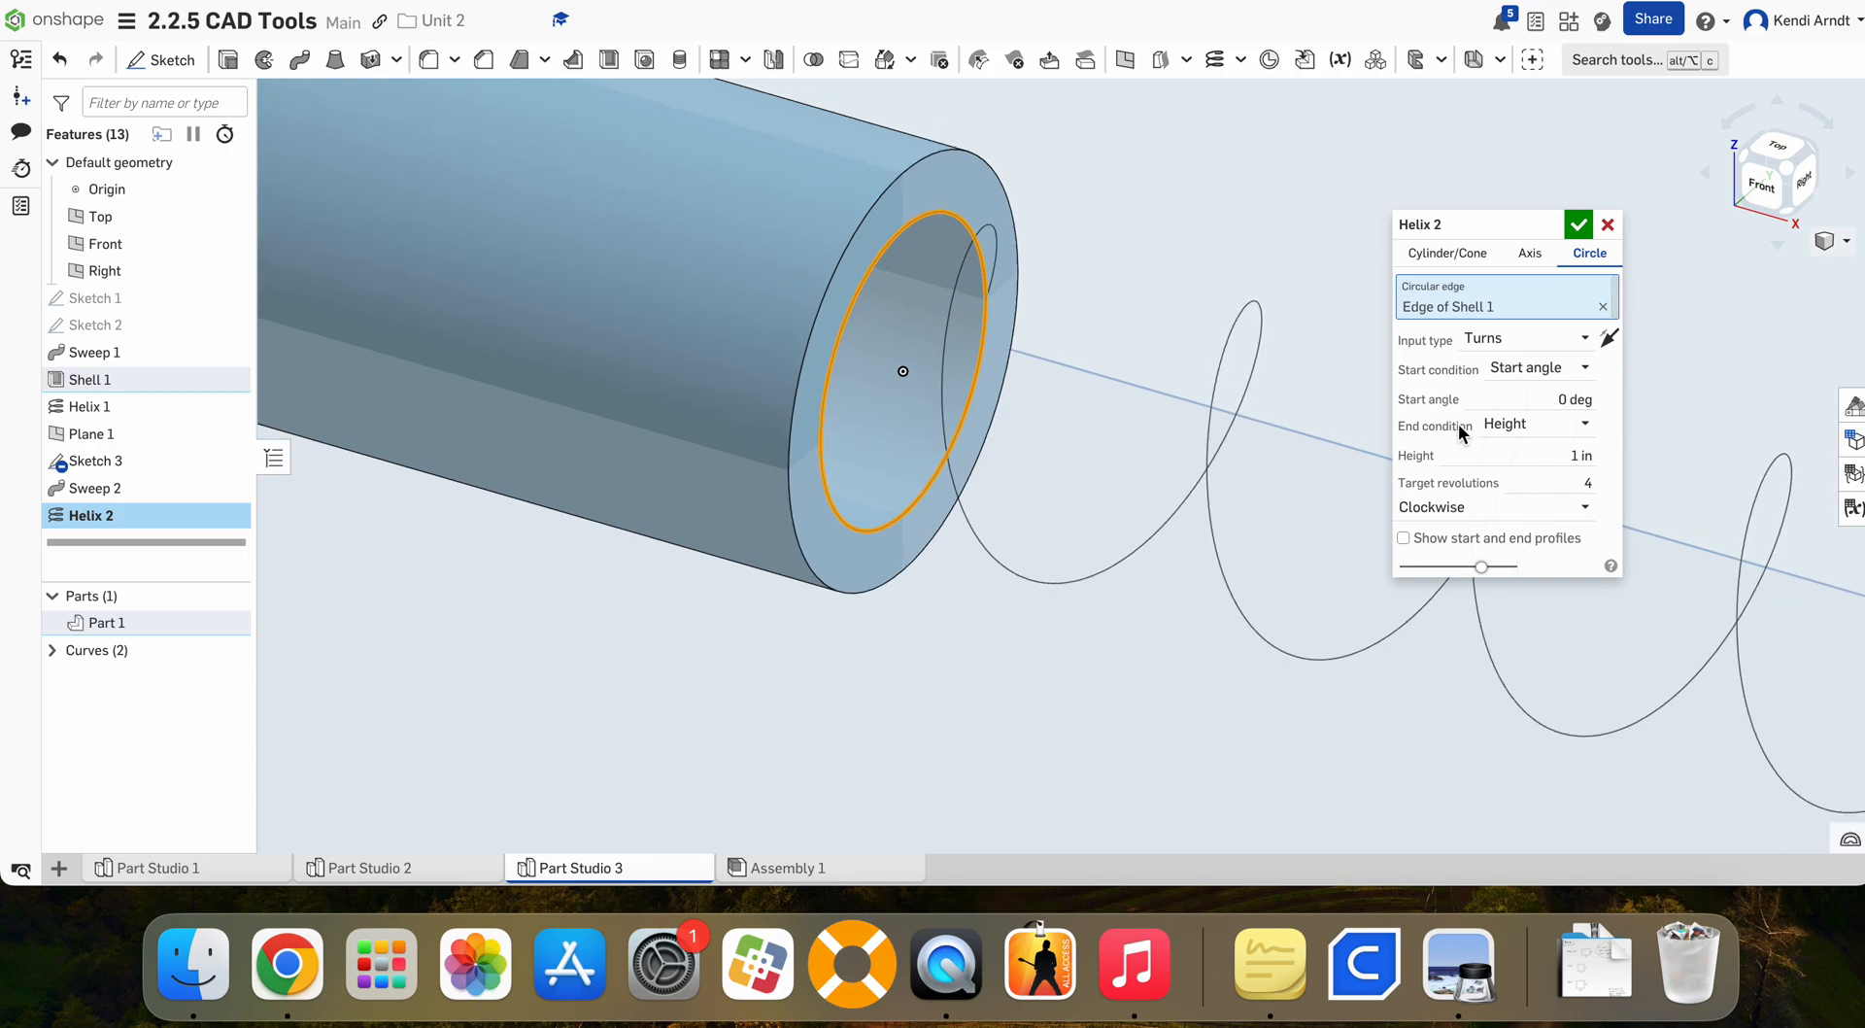
click(1609, 338)
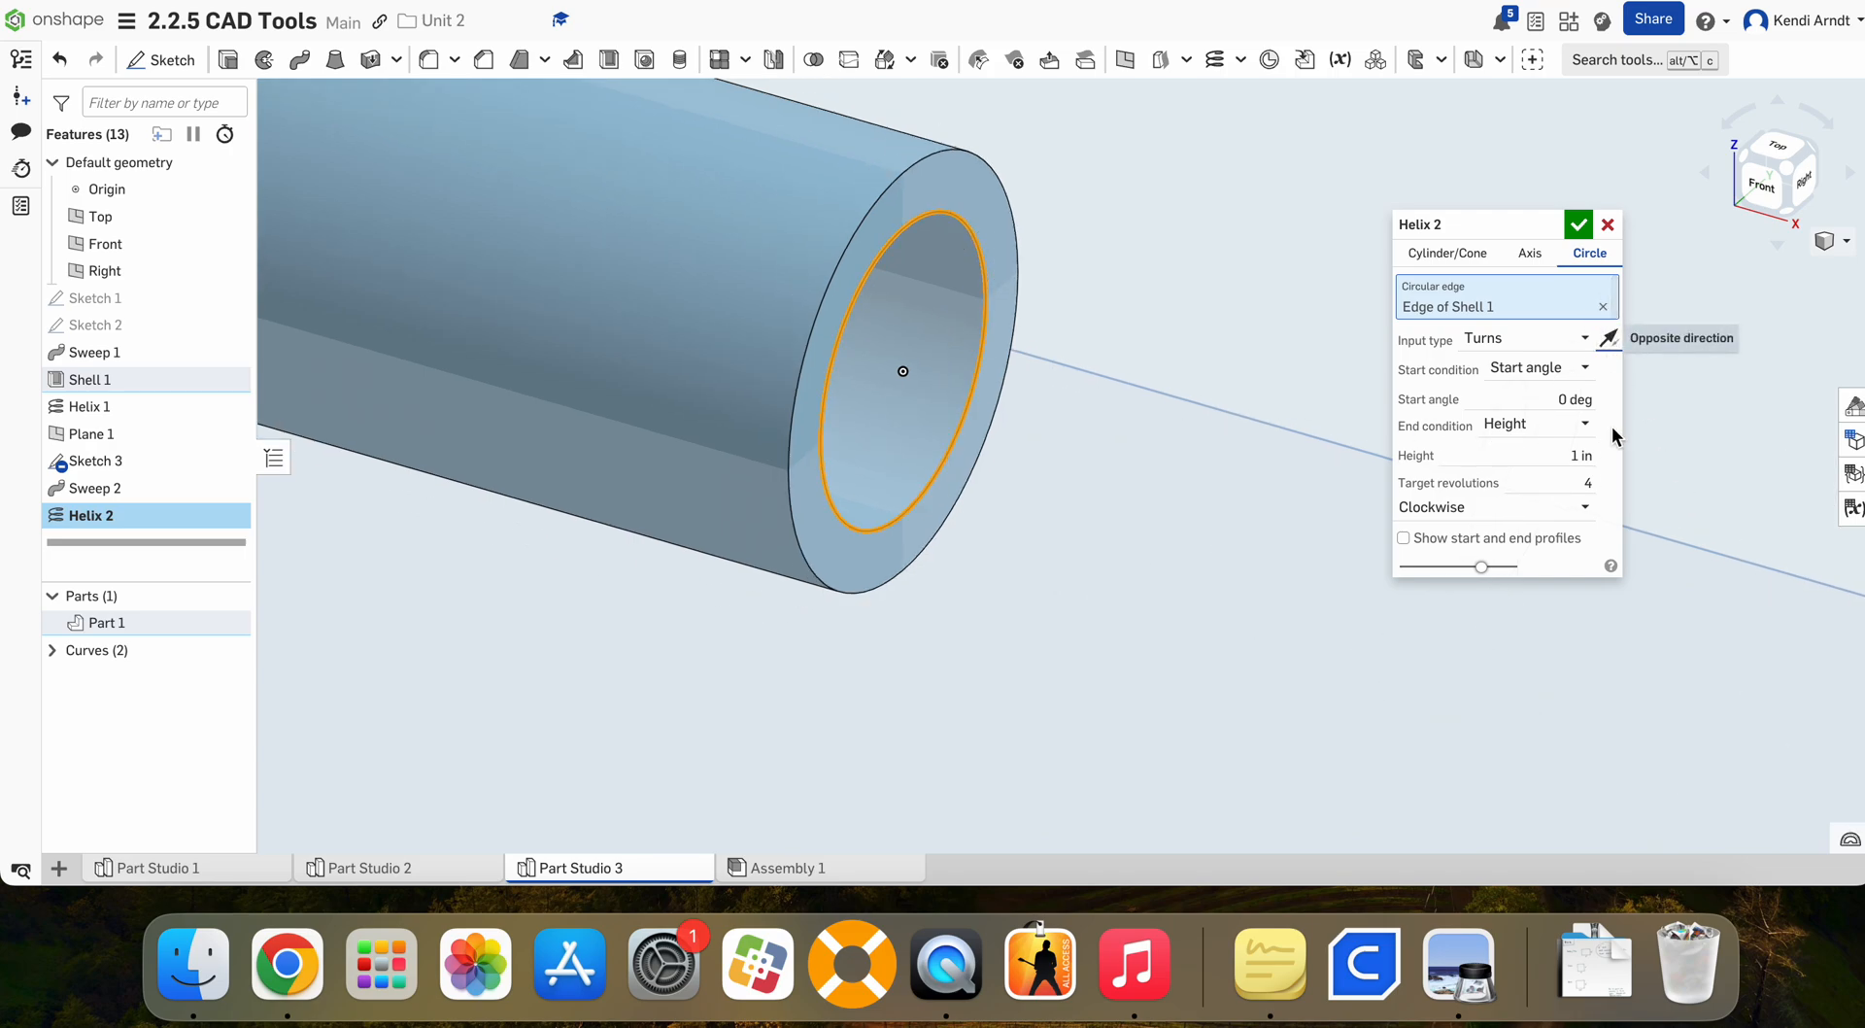
Step: Set the inner helix to a height of 0.25 in with 8 clockwise revolutions, and accept it
right_drag(1186, 515, 1164, 507)
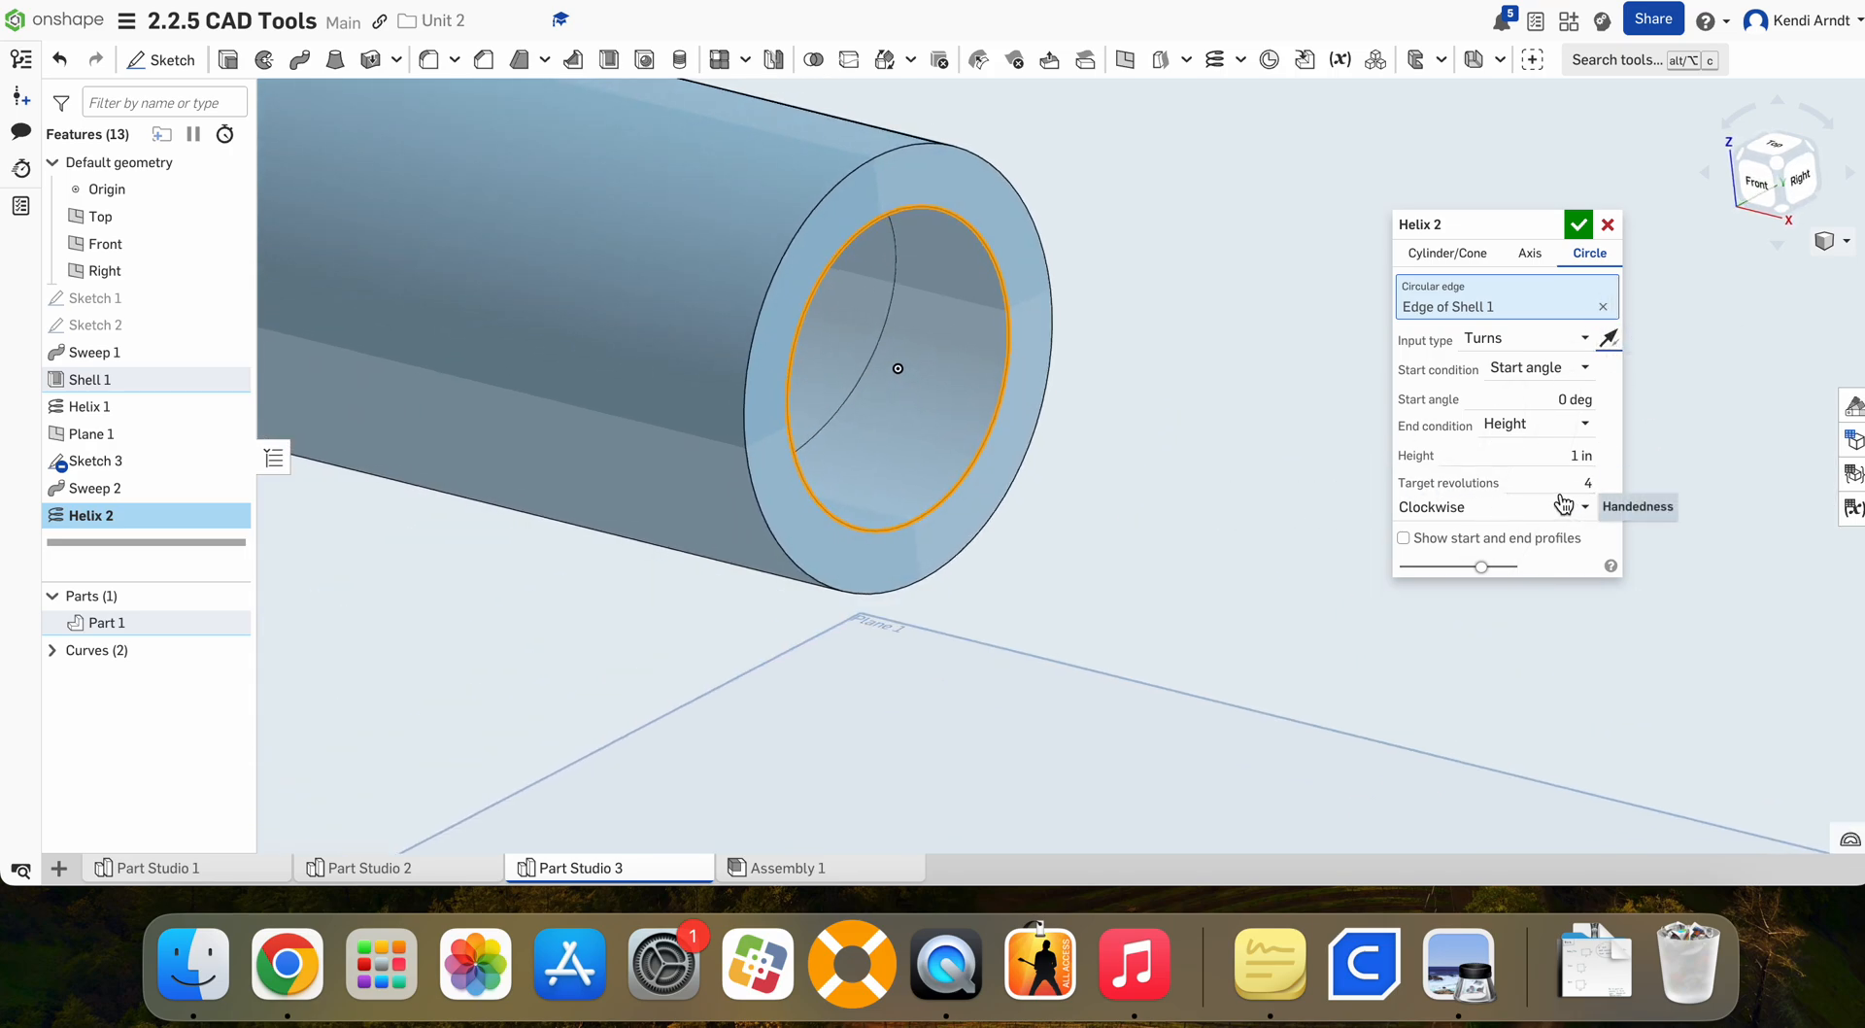
click(1546, 456)
text(.2)
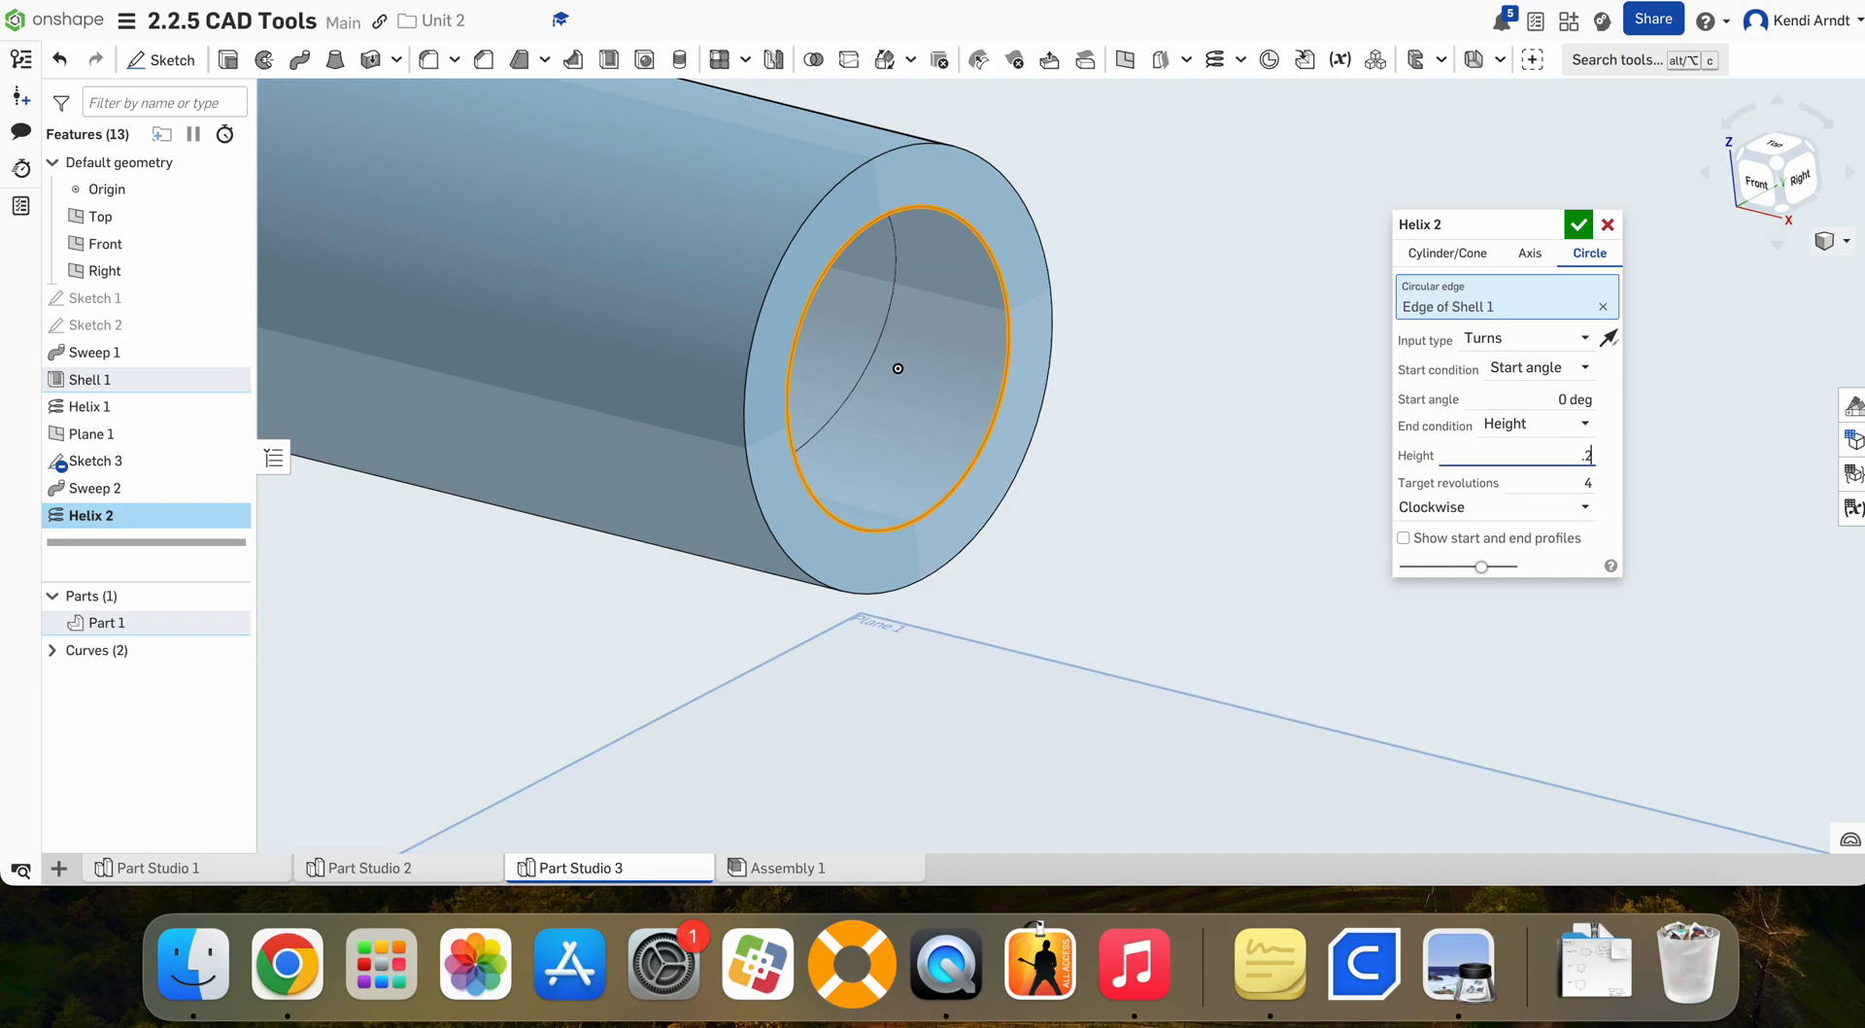
text(5)
key(Tab)
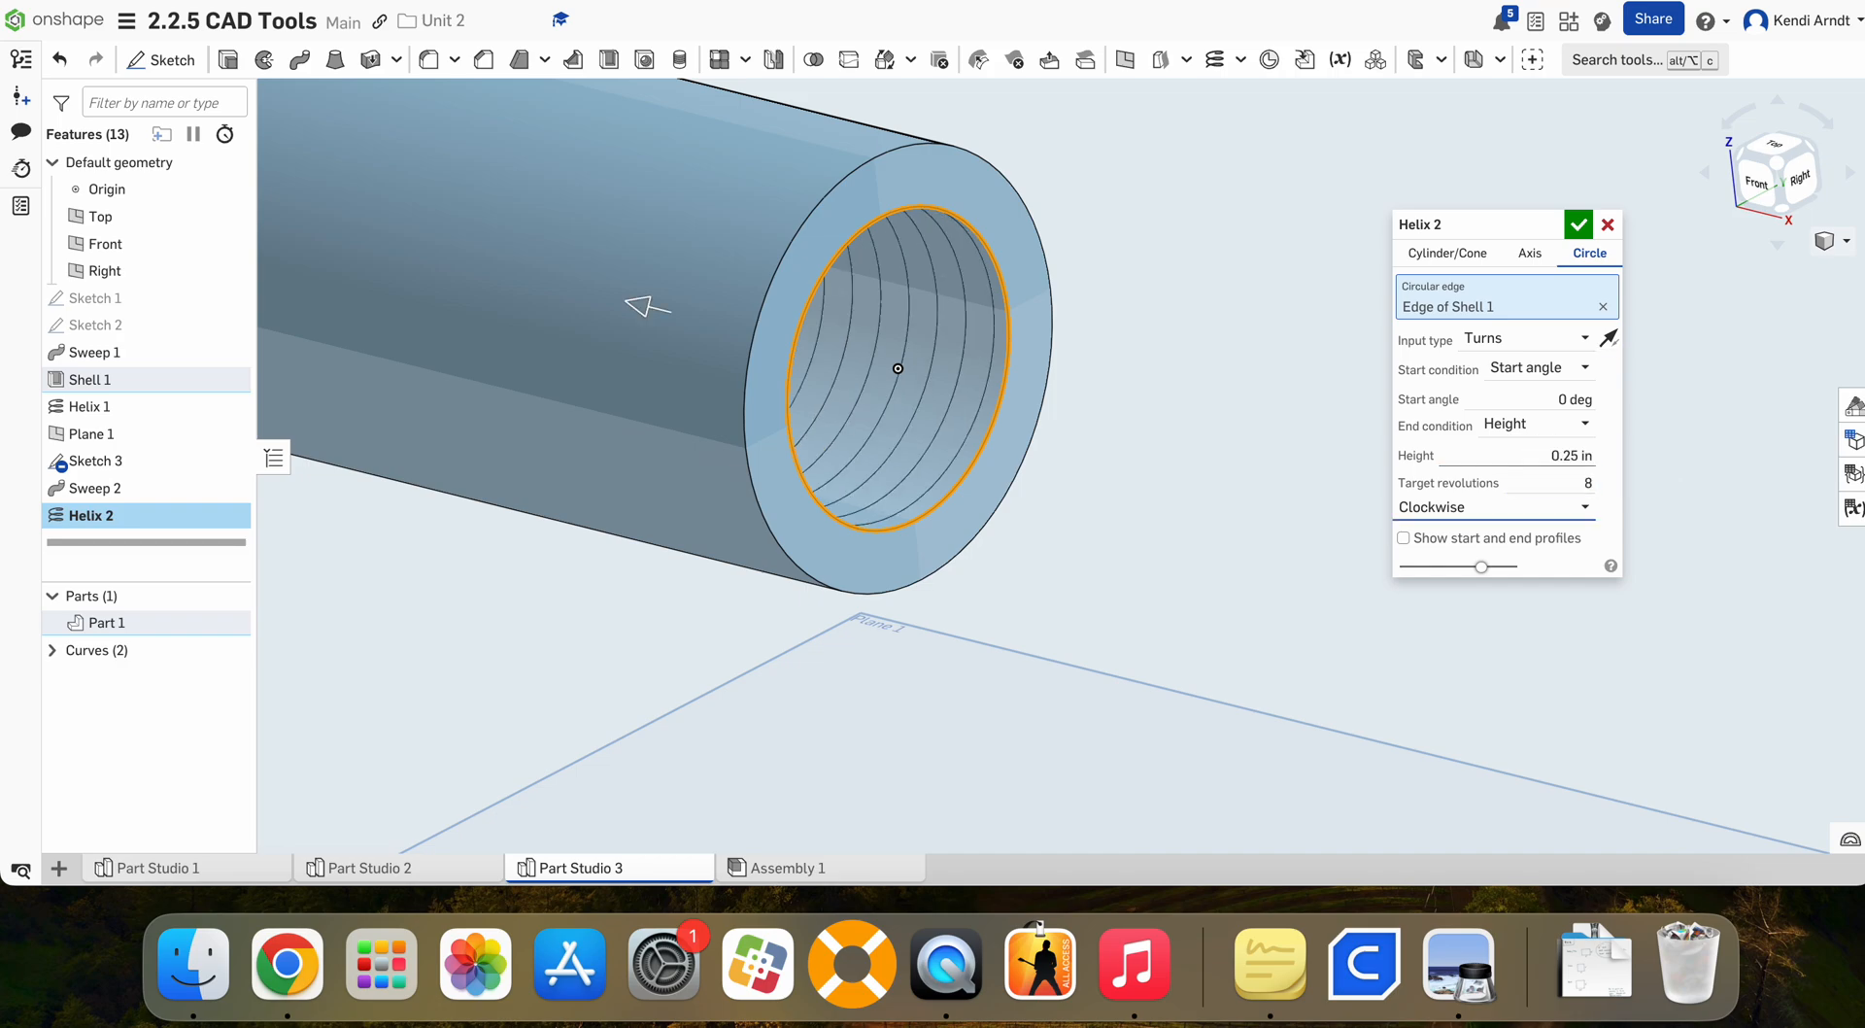
click(1578, 229)
Step: Hide Part 1, leaving the upper leg's helix curve exposed
right_drag(1302, 346, 971, 413)
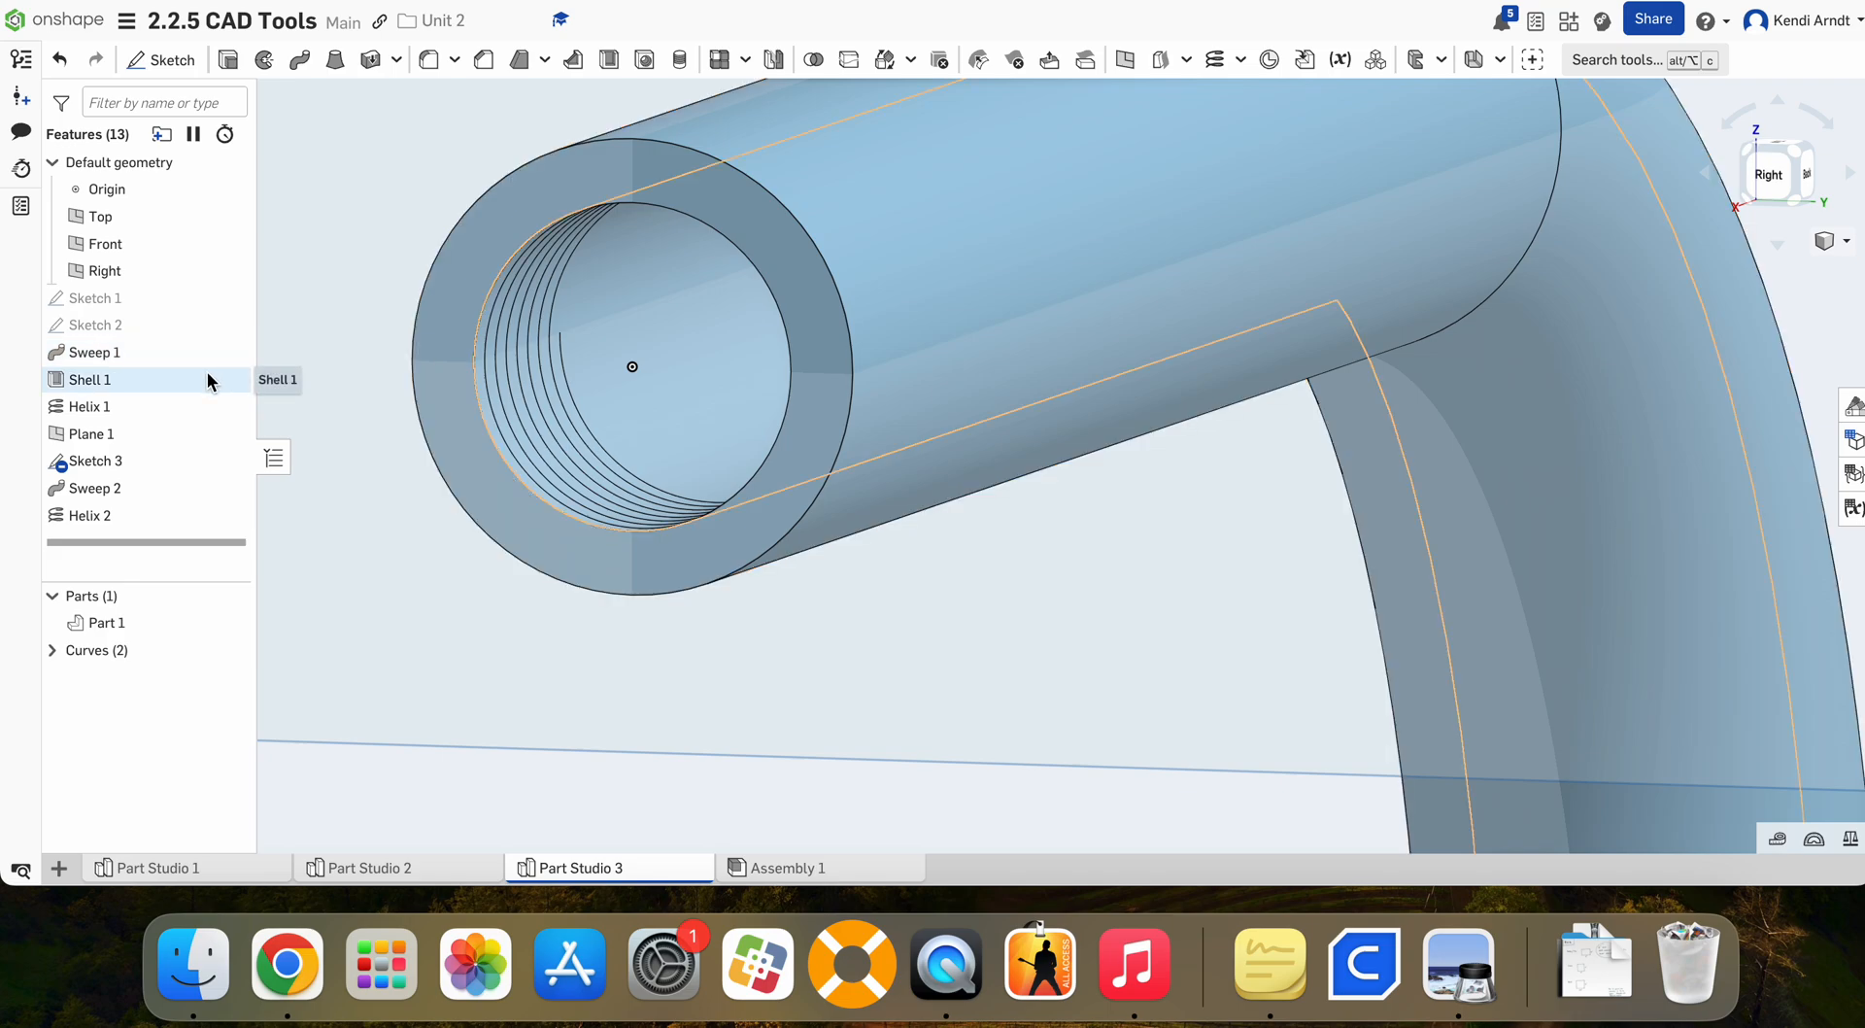
click(224, 623)
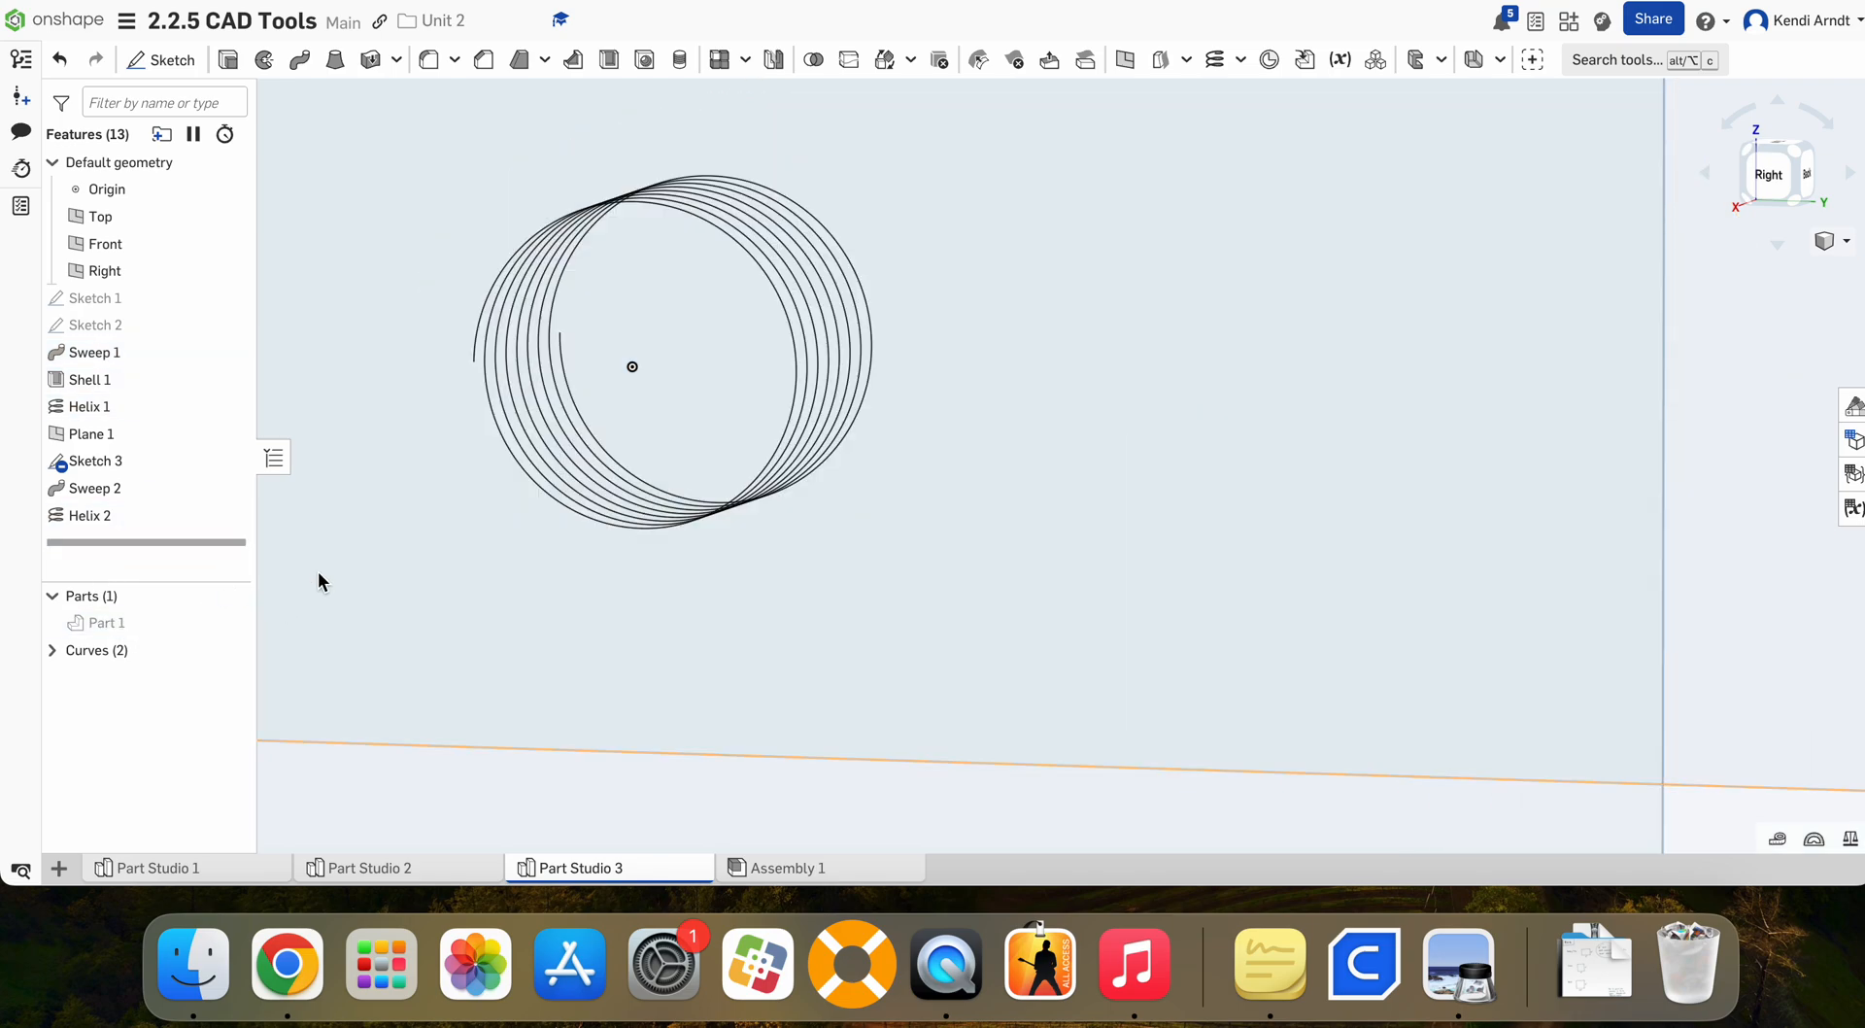
right_drag(445, 535, 583, 559)
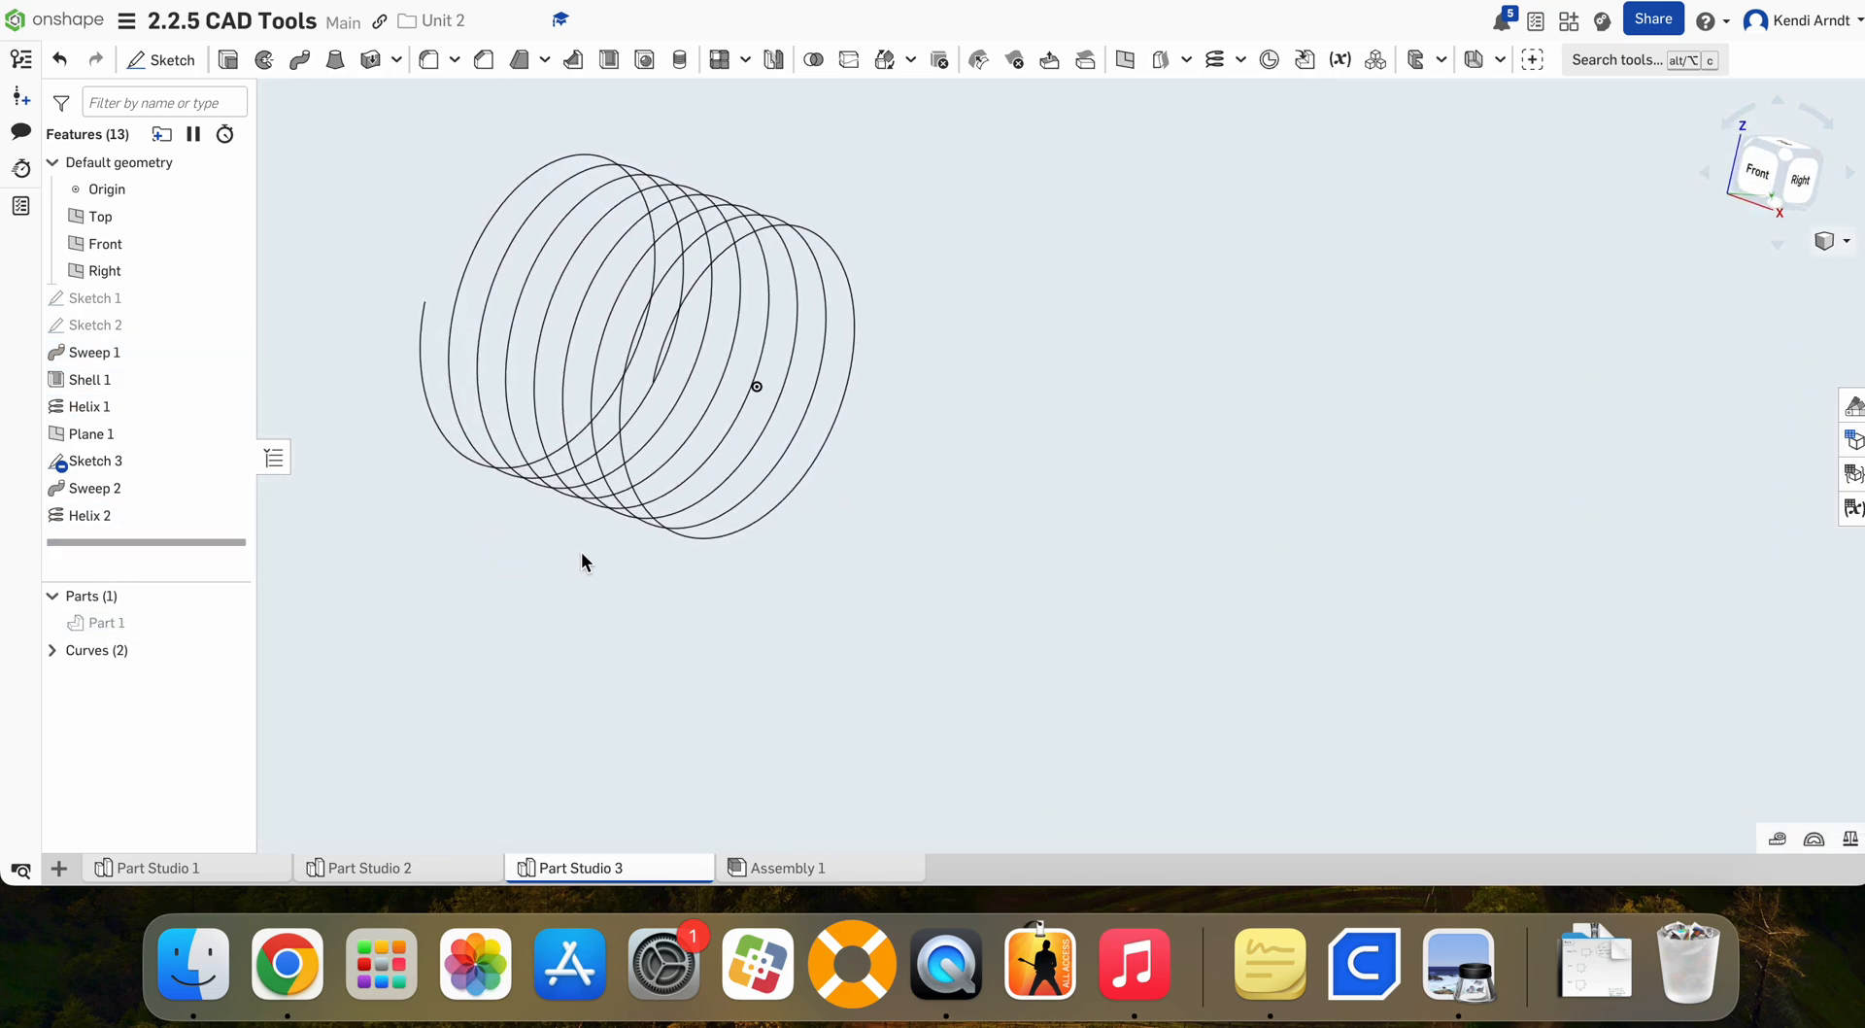
scroll(684, 457, down, 5)
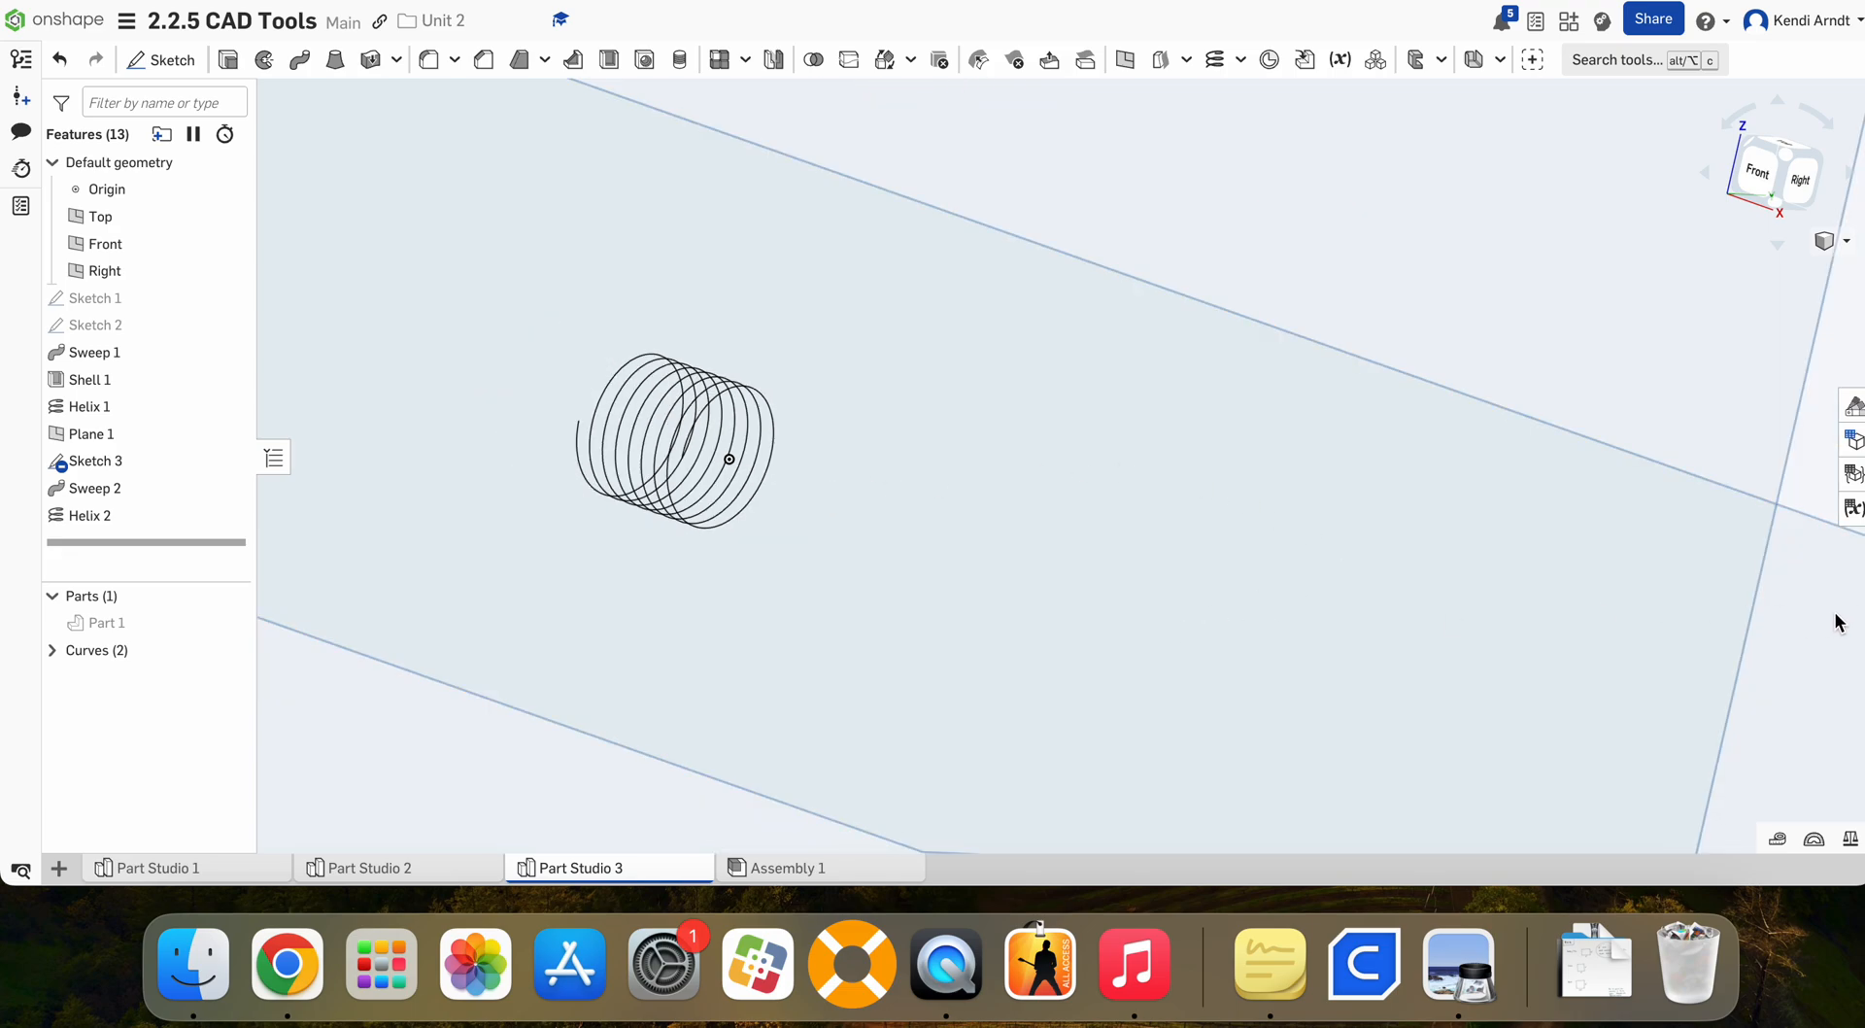
Step: Start a new sketch on the Top plane, viewed from the front at the upper leg's helix
click(1426, 674)
scroll(1416, 666, down, 5)
click(1581, 494)
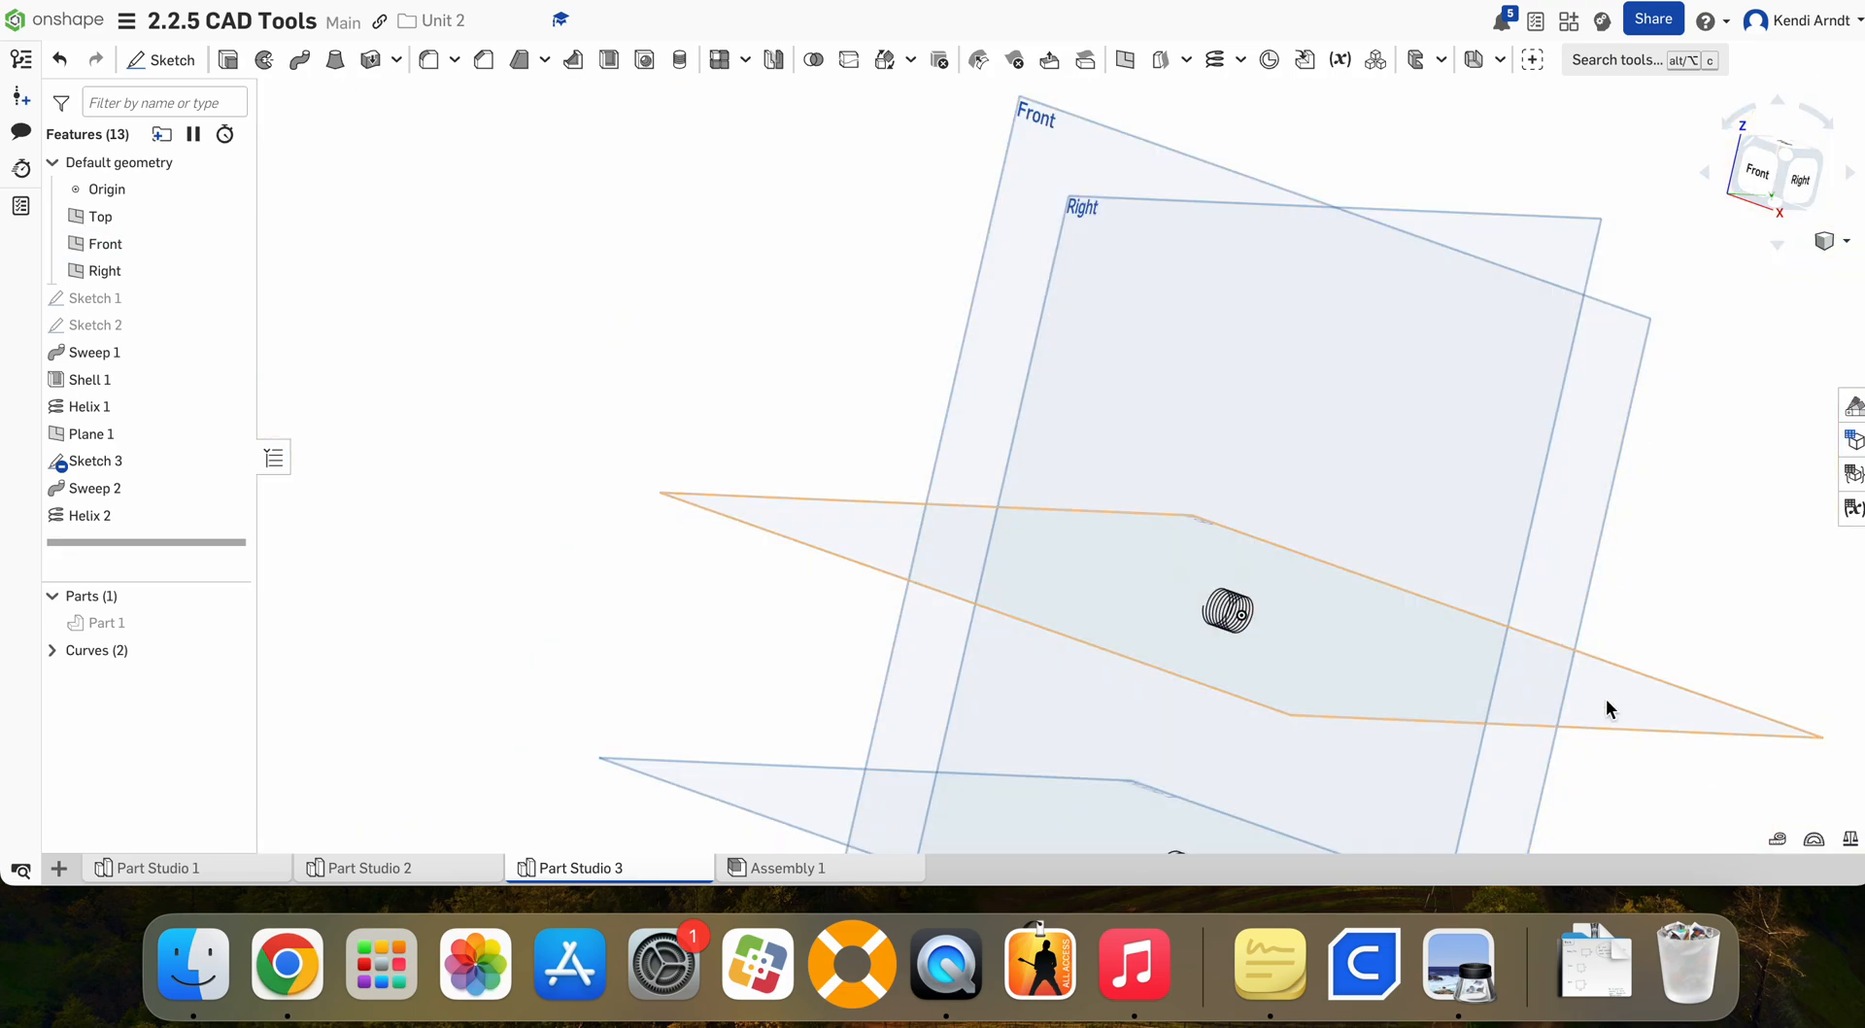
click(1515, 709)
scroll(1301, 660, up, 5)
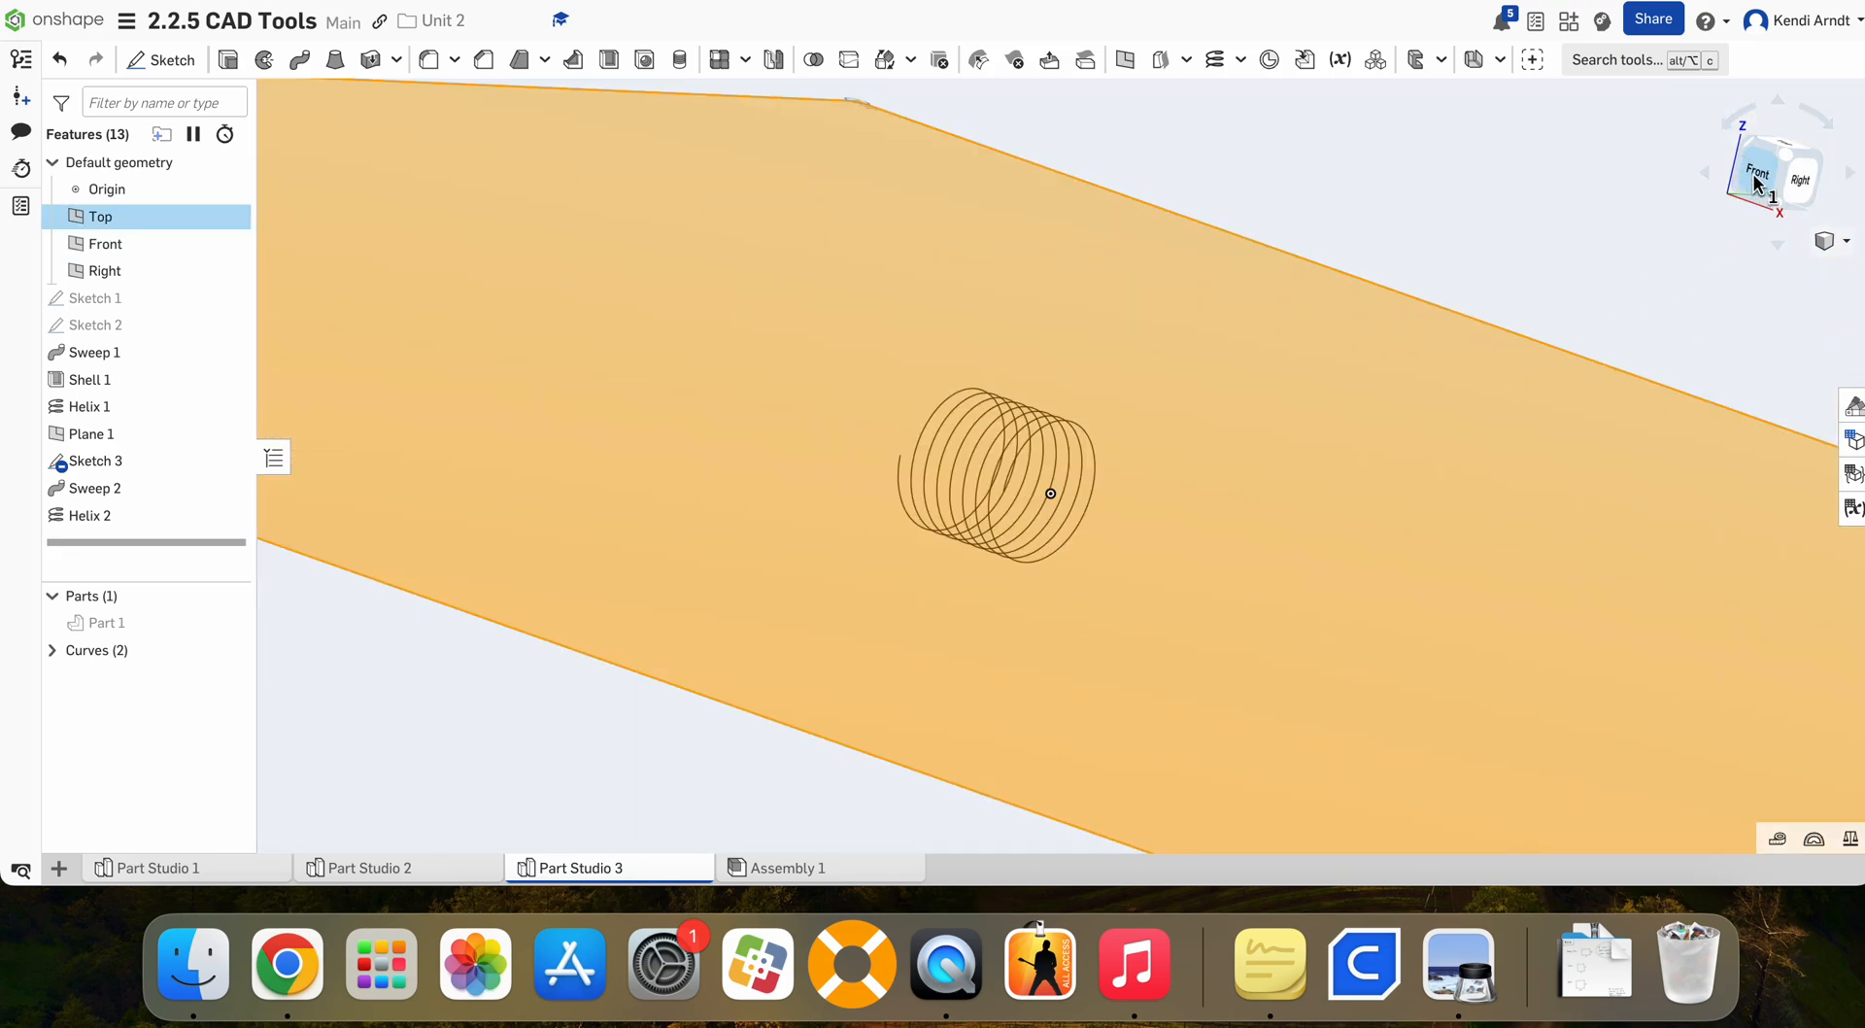
click(1756, 180)
scroll(791, 439, up, 5)
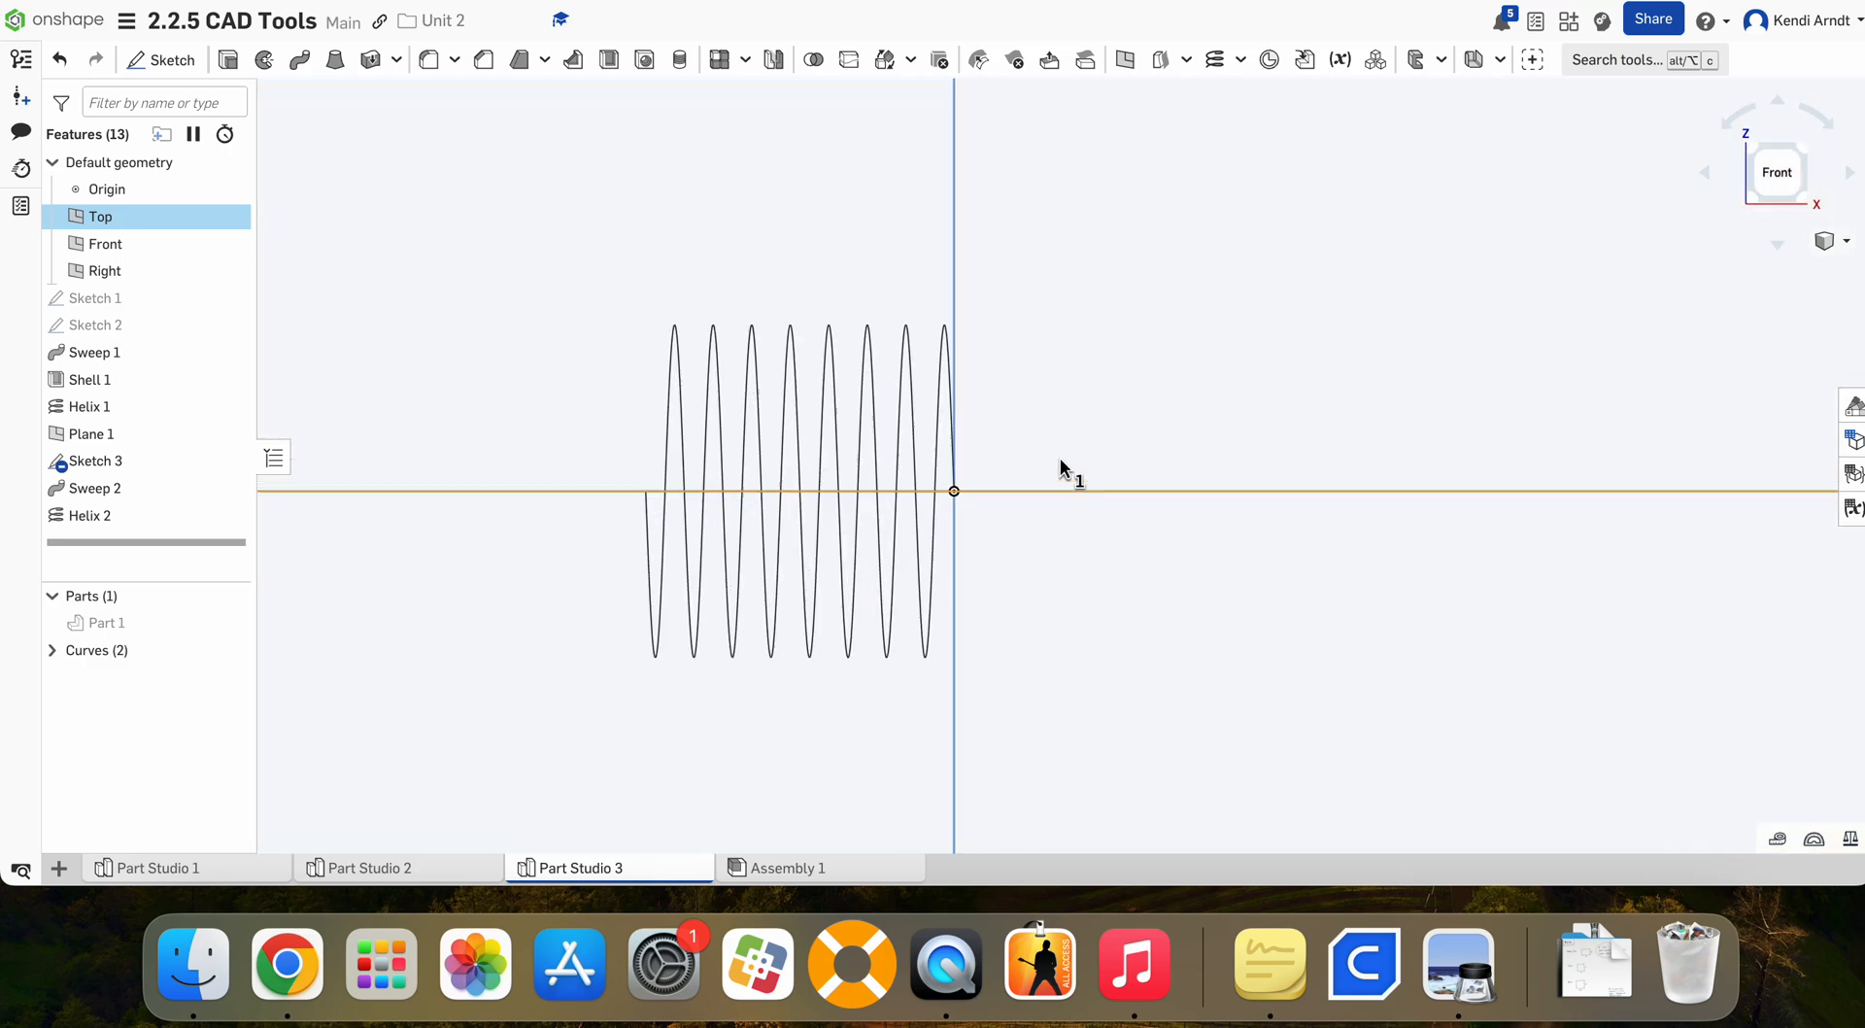
scroll(960, 494, up, 5)
right_drag(1098, 500, 1094, 529)
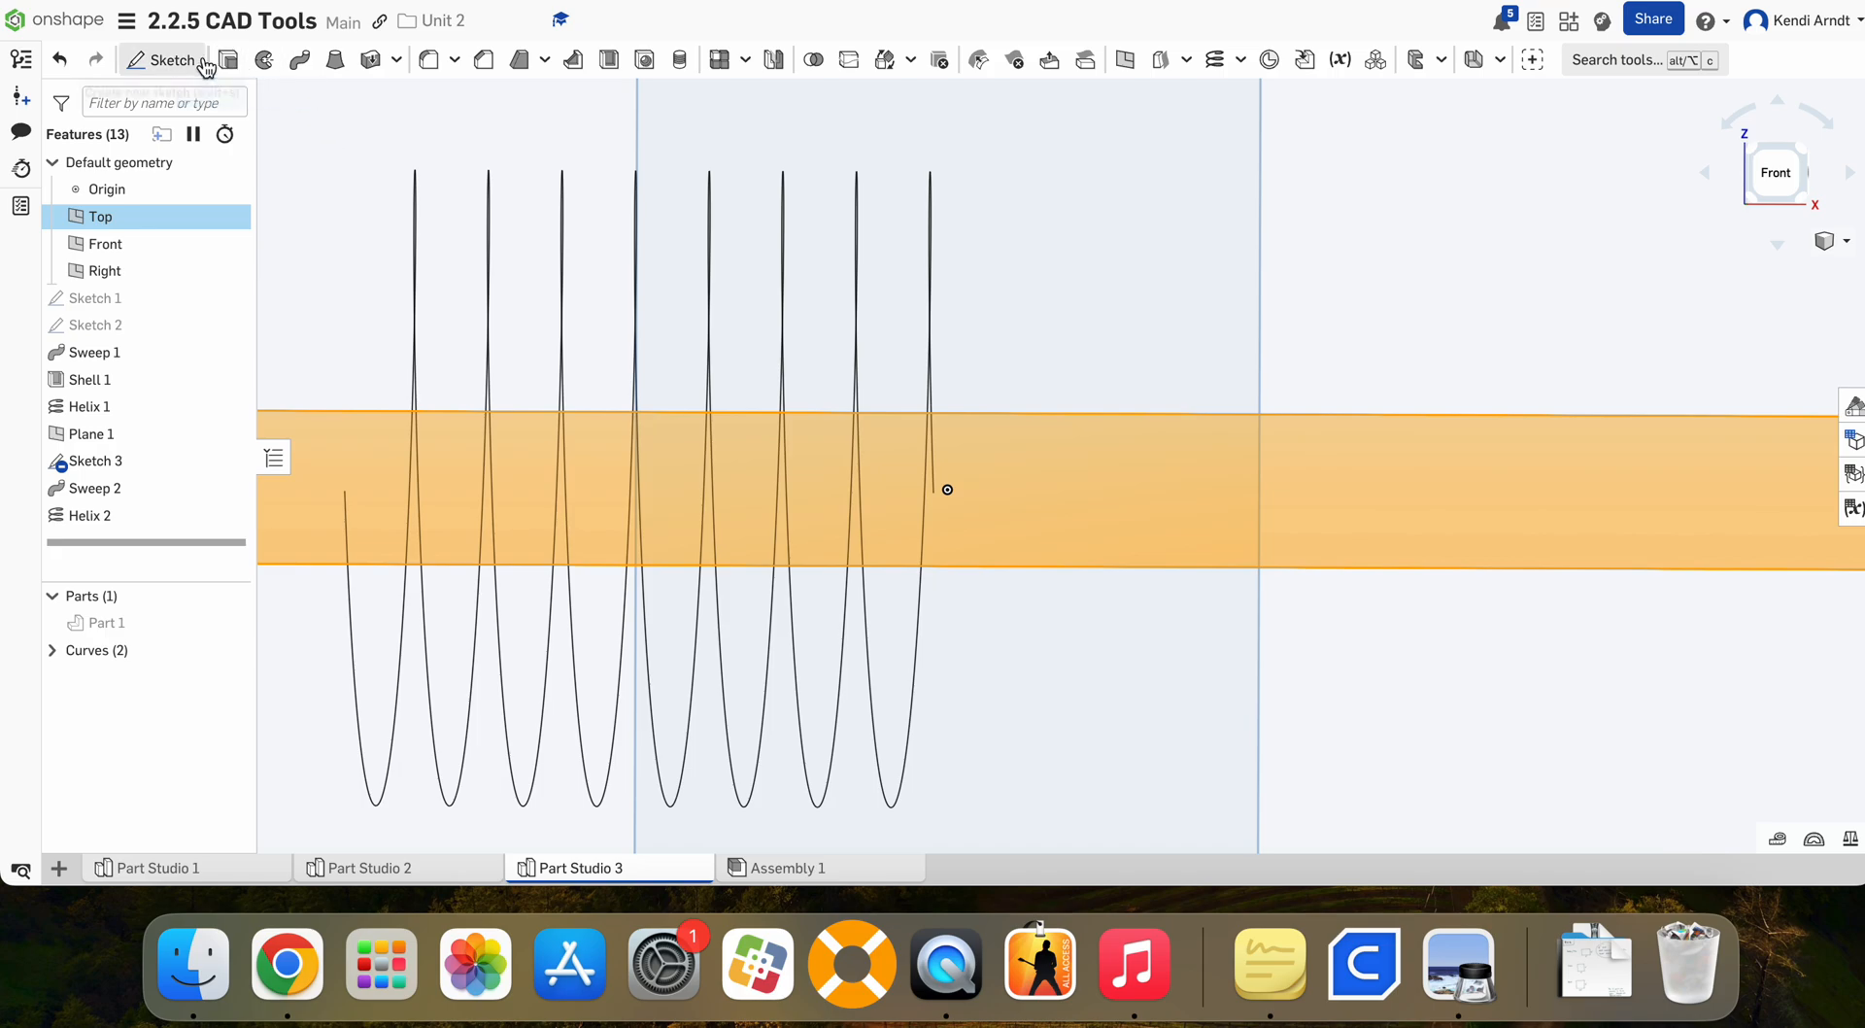
click(175, 59)
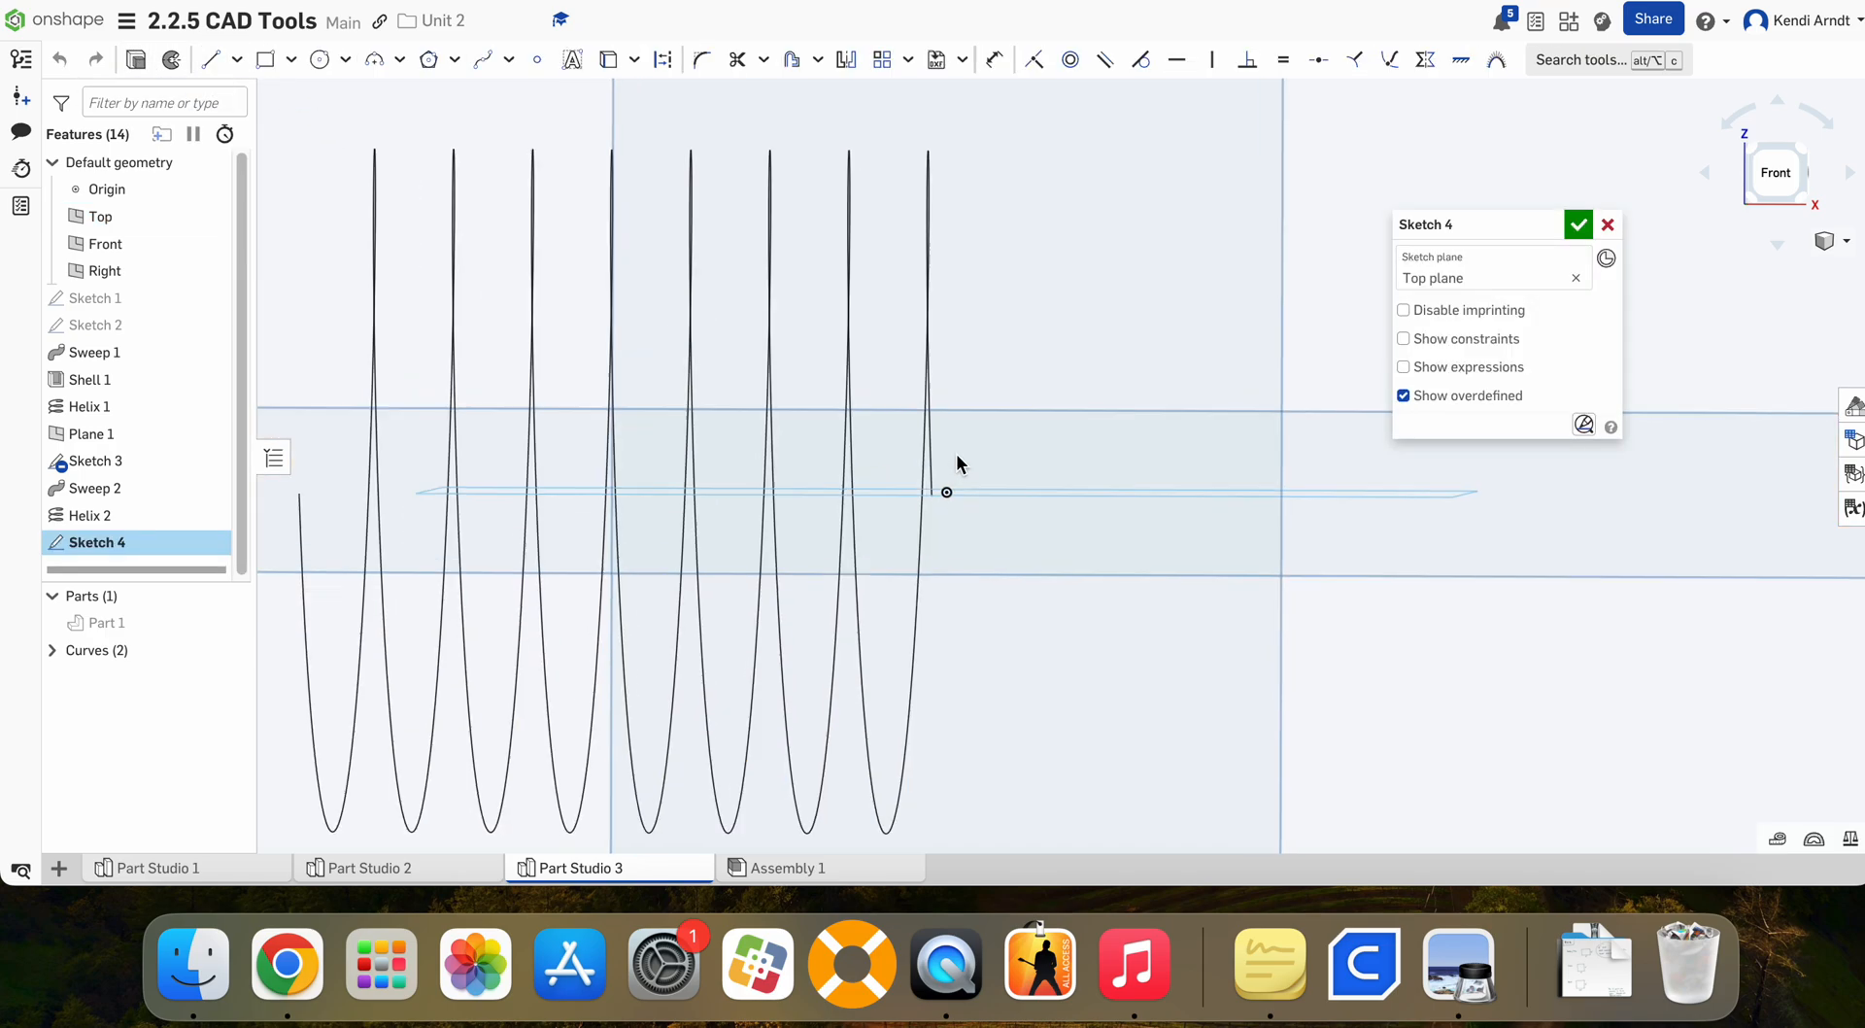
Step: Sketch a tiny circle centred on the end point of the upper leg's helix, and accept the sketch
scroll(956, 453, up, 5)
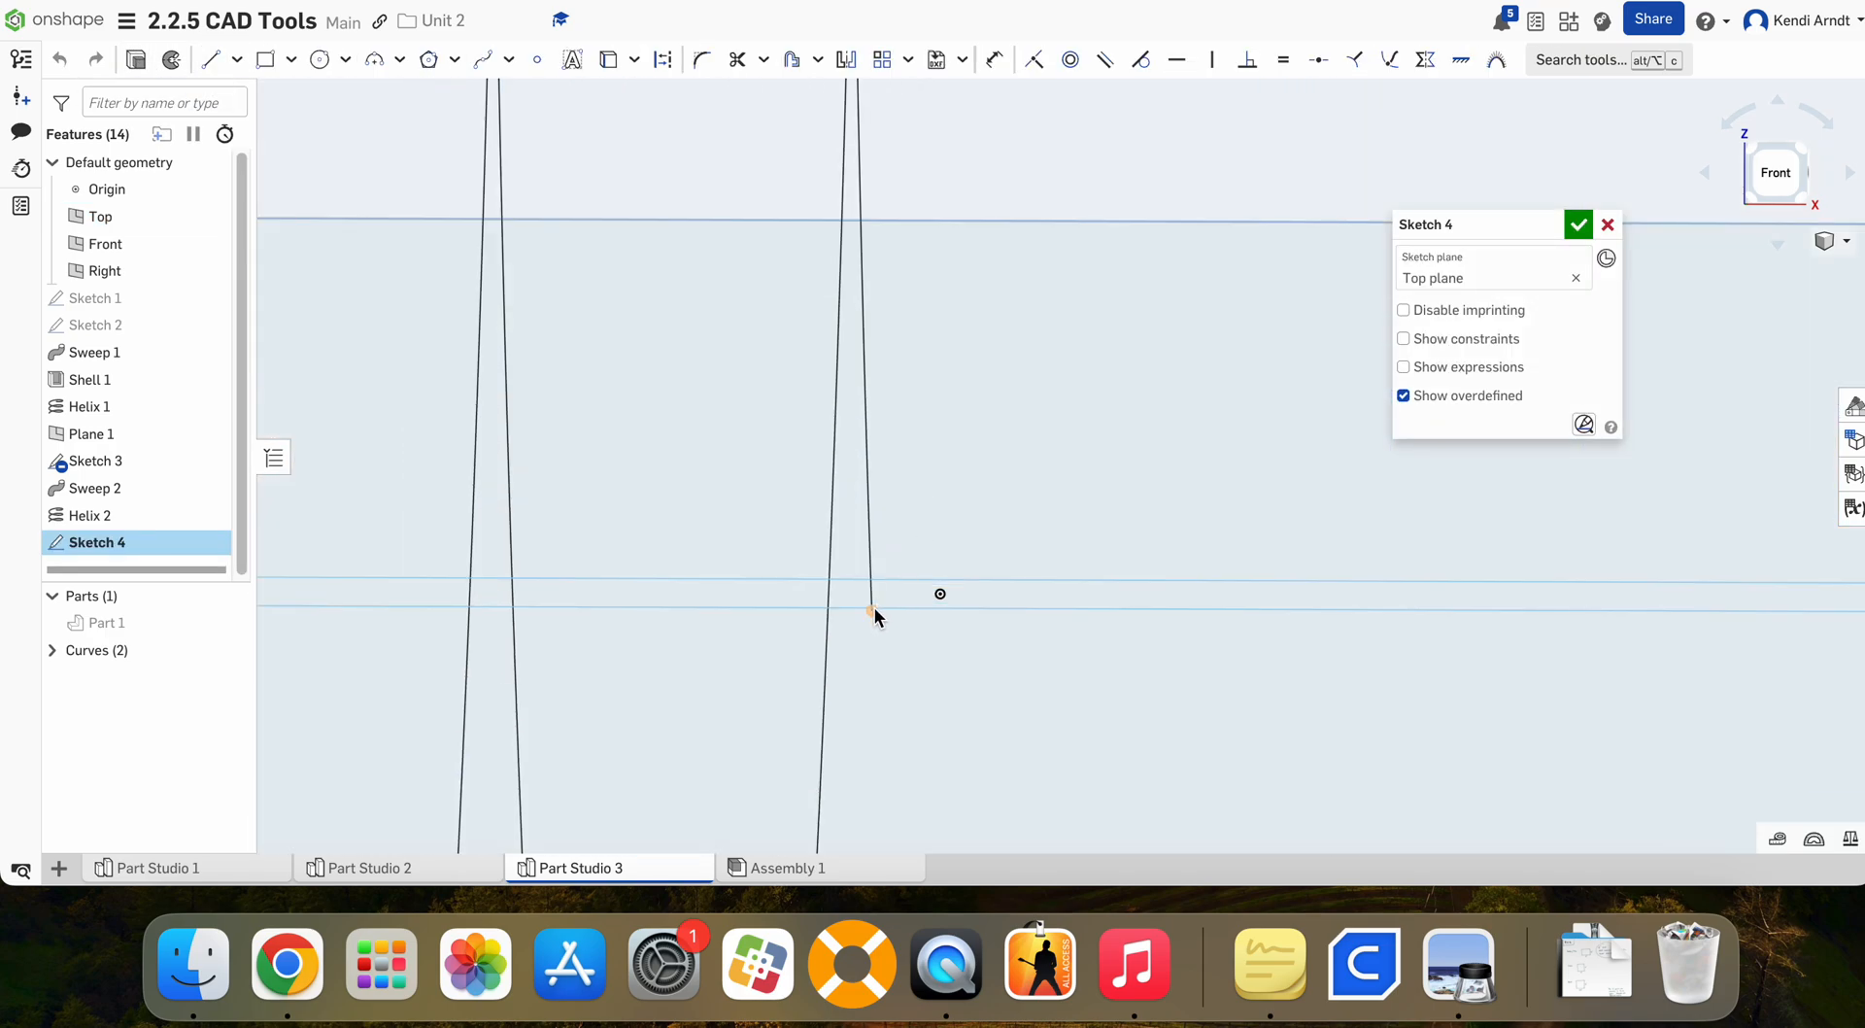
click(320, 59)
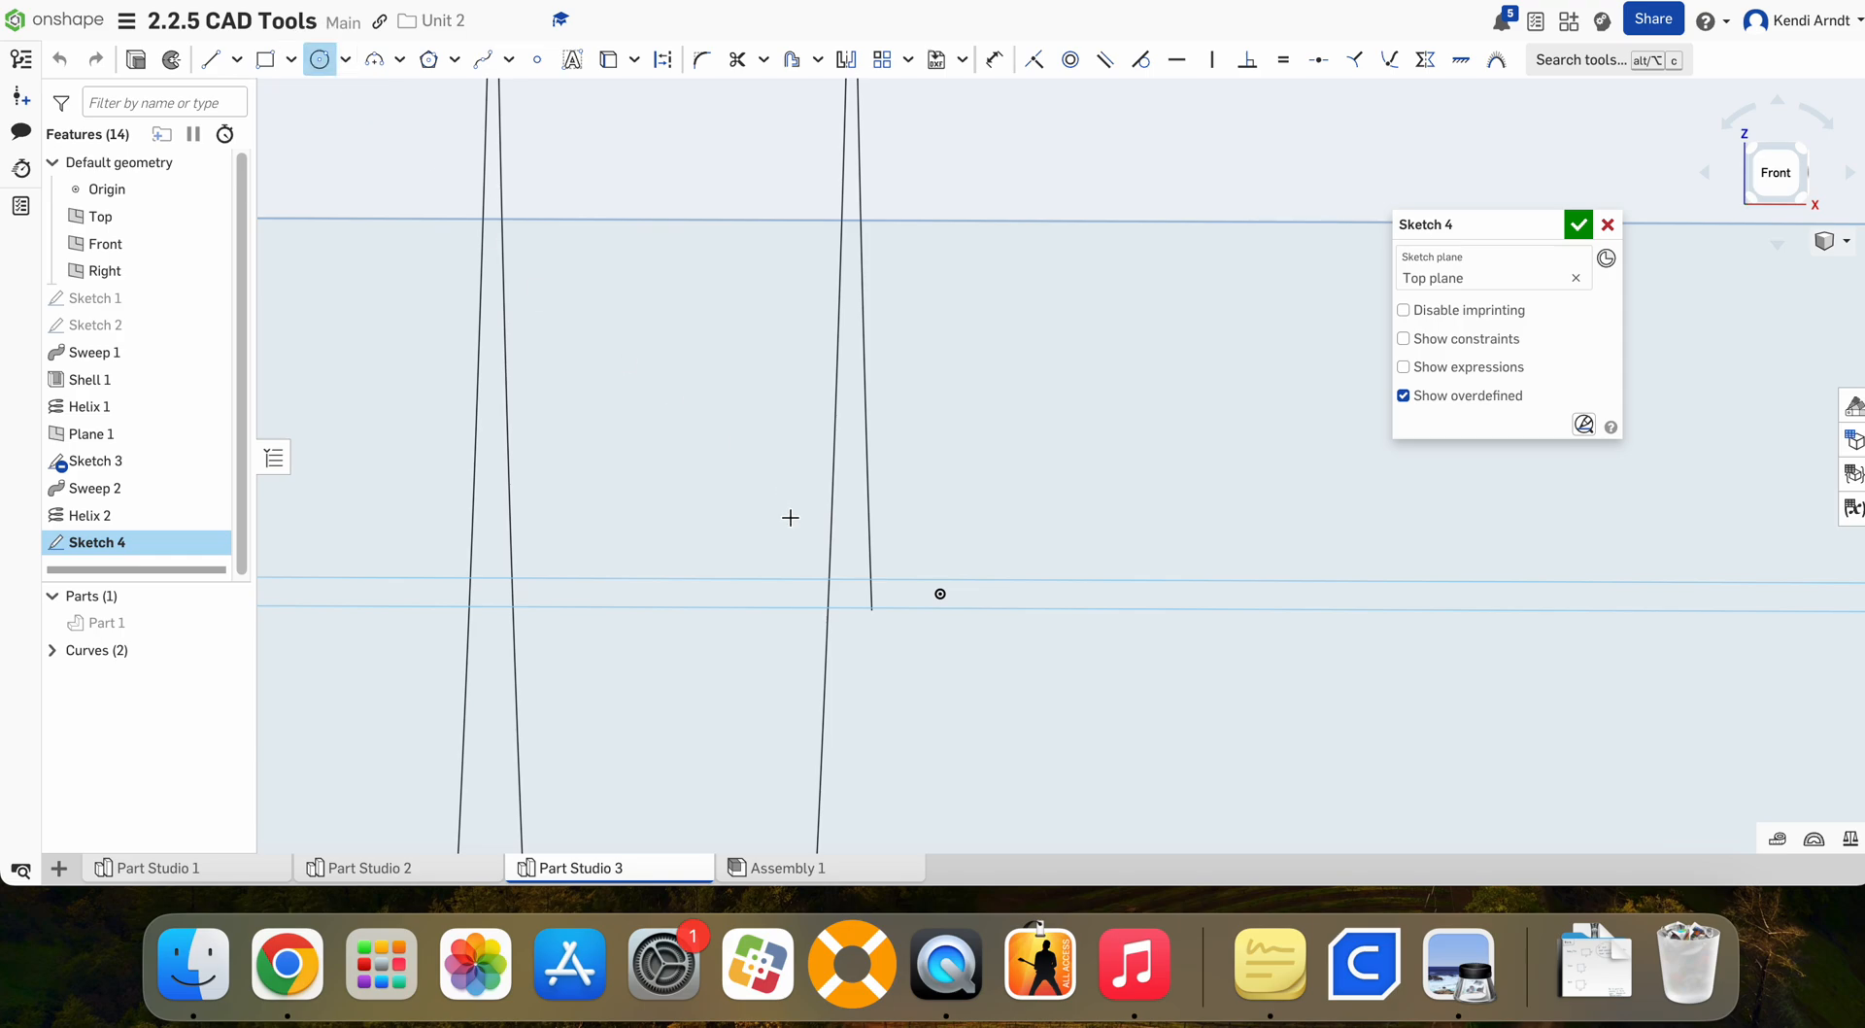
click(873, 610)
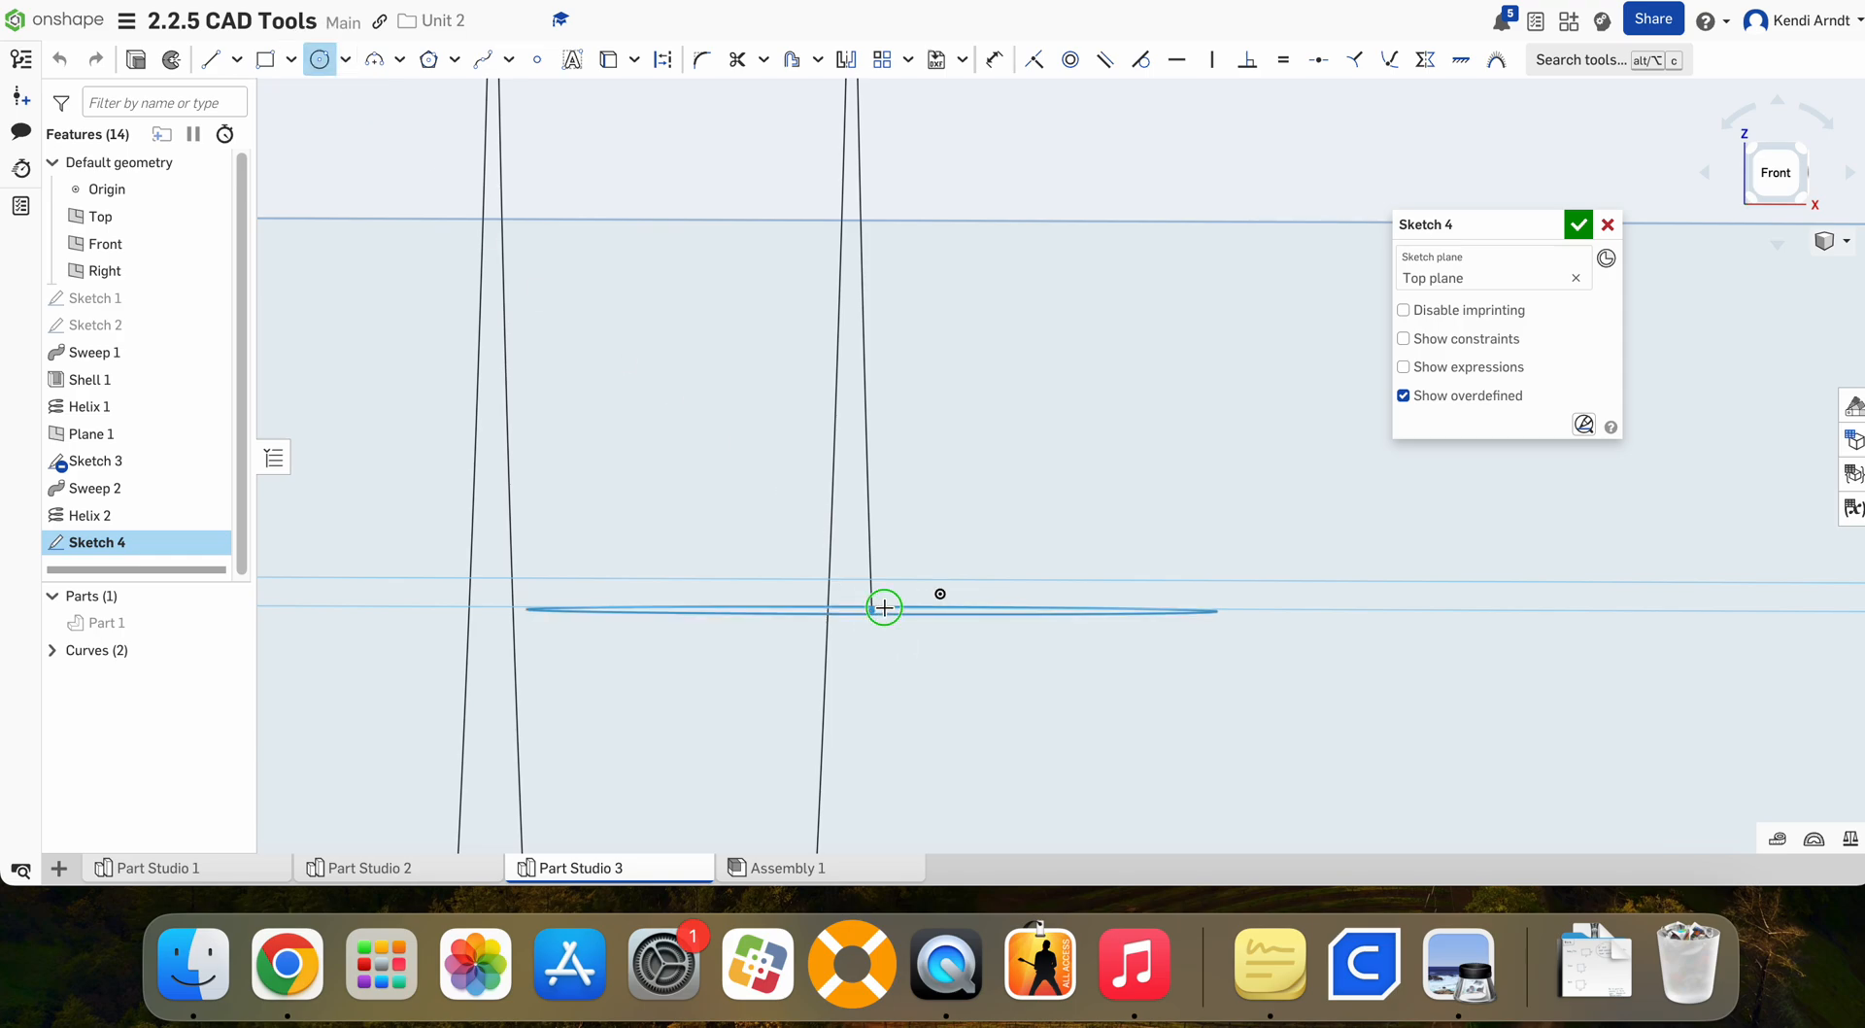
scroll(884, 607, down, 6)
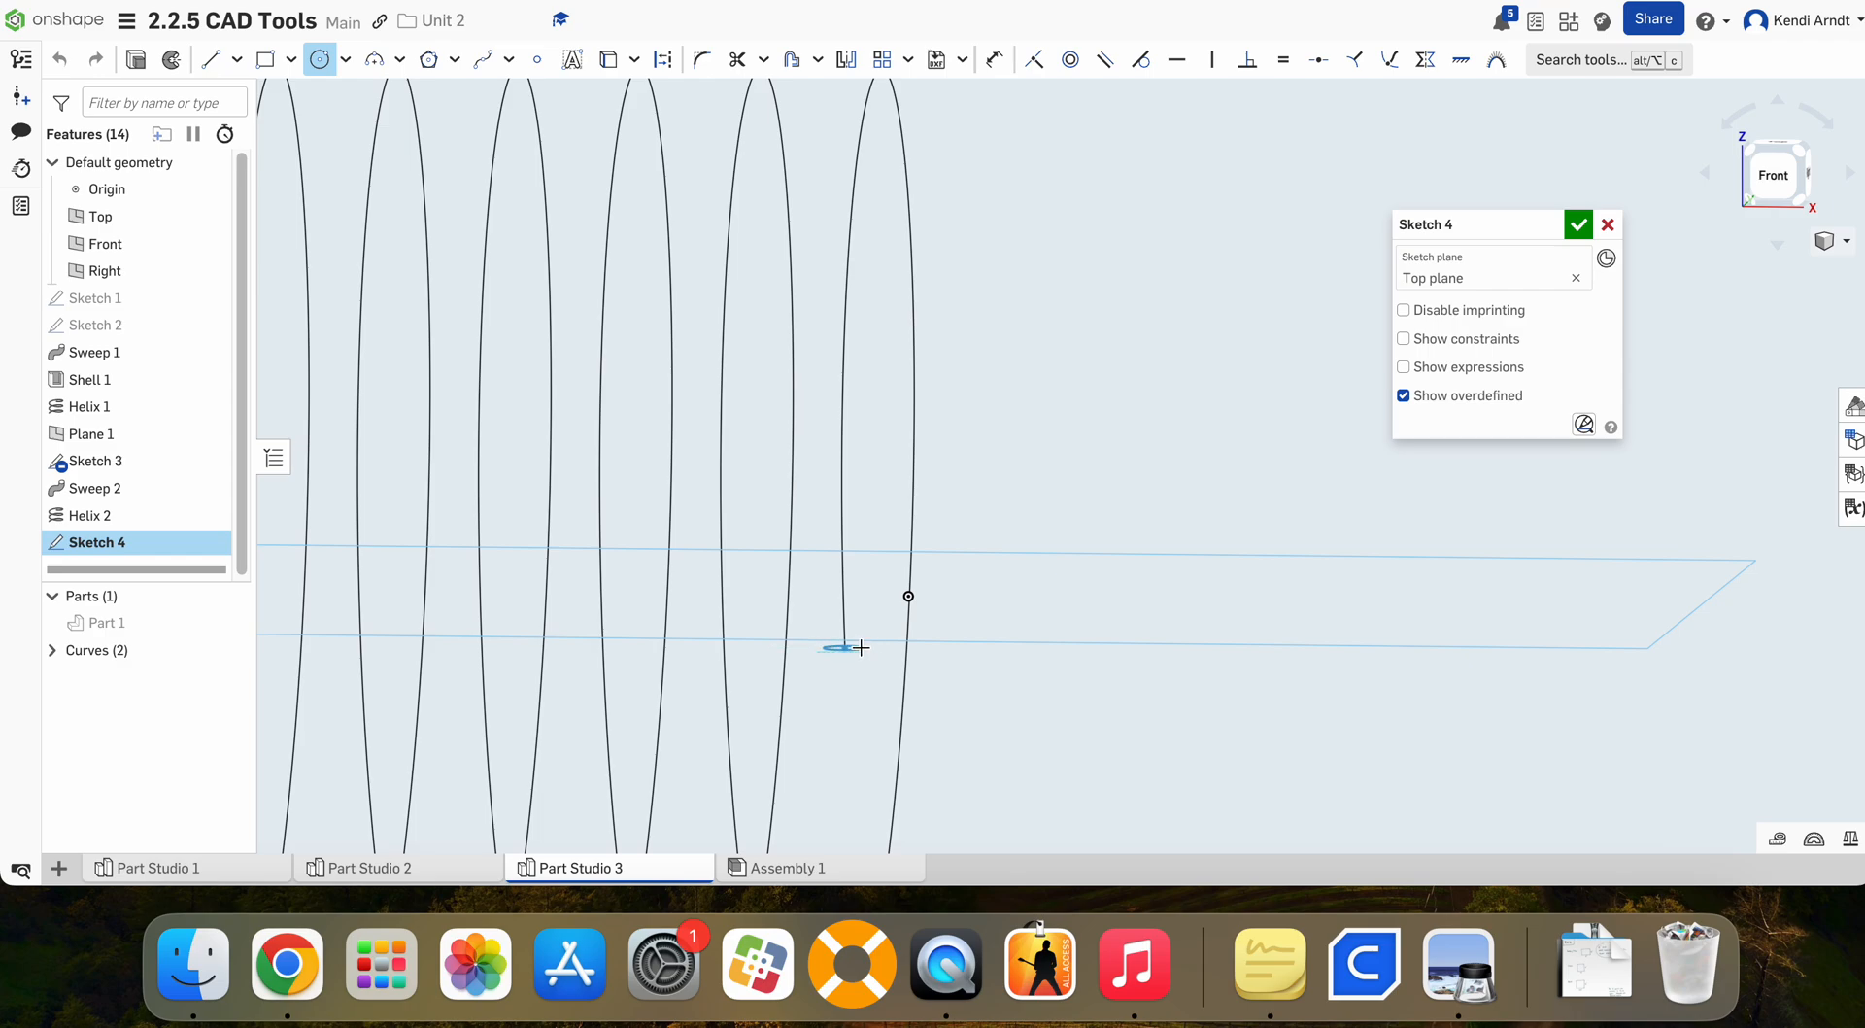
click(858, 647)
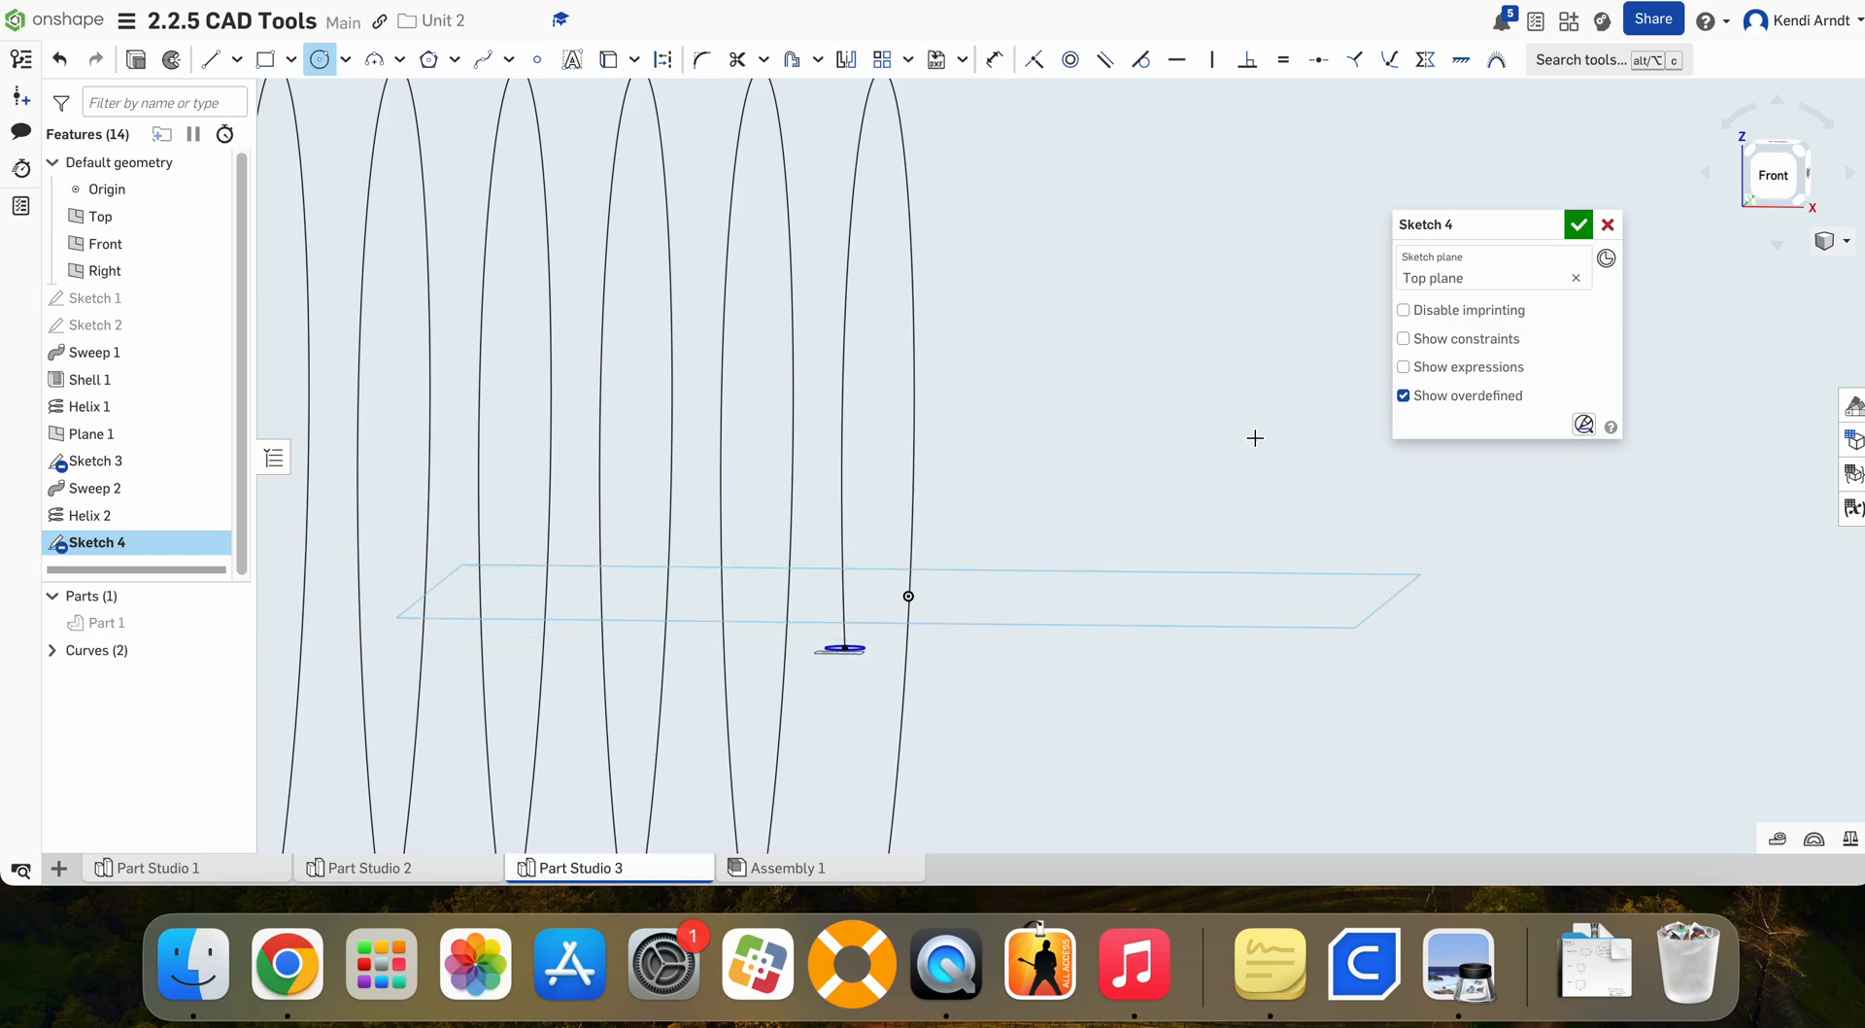
click(1579, 223)
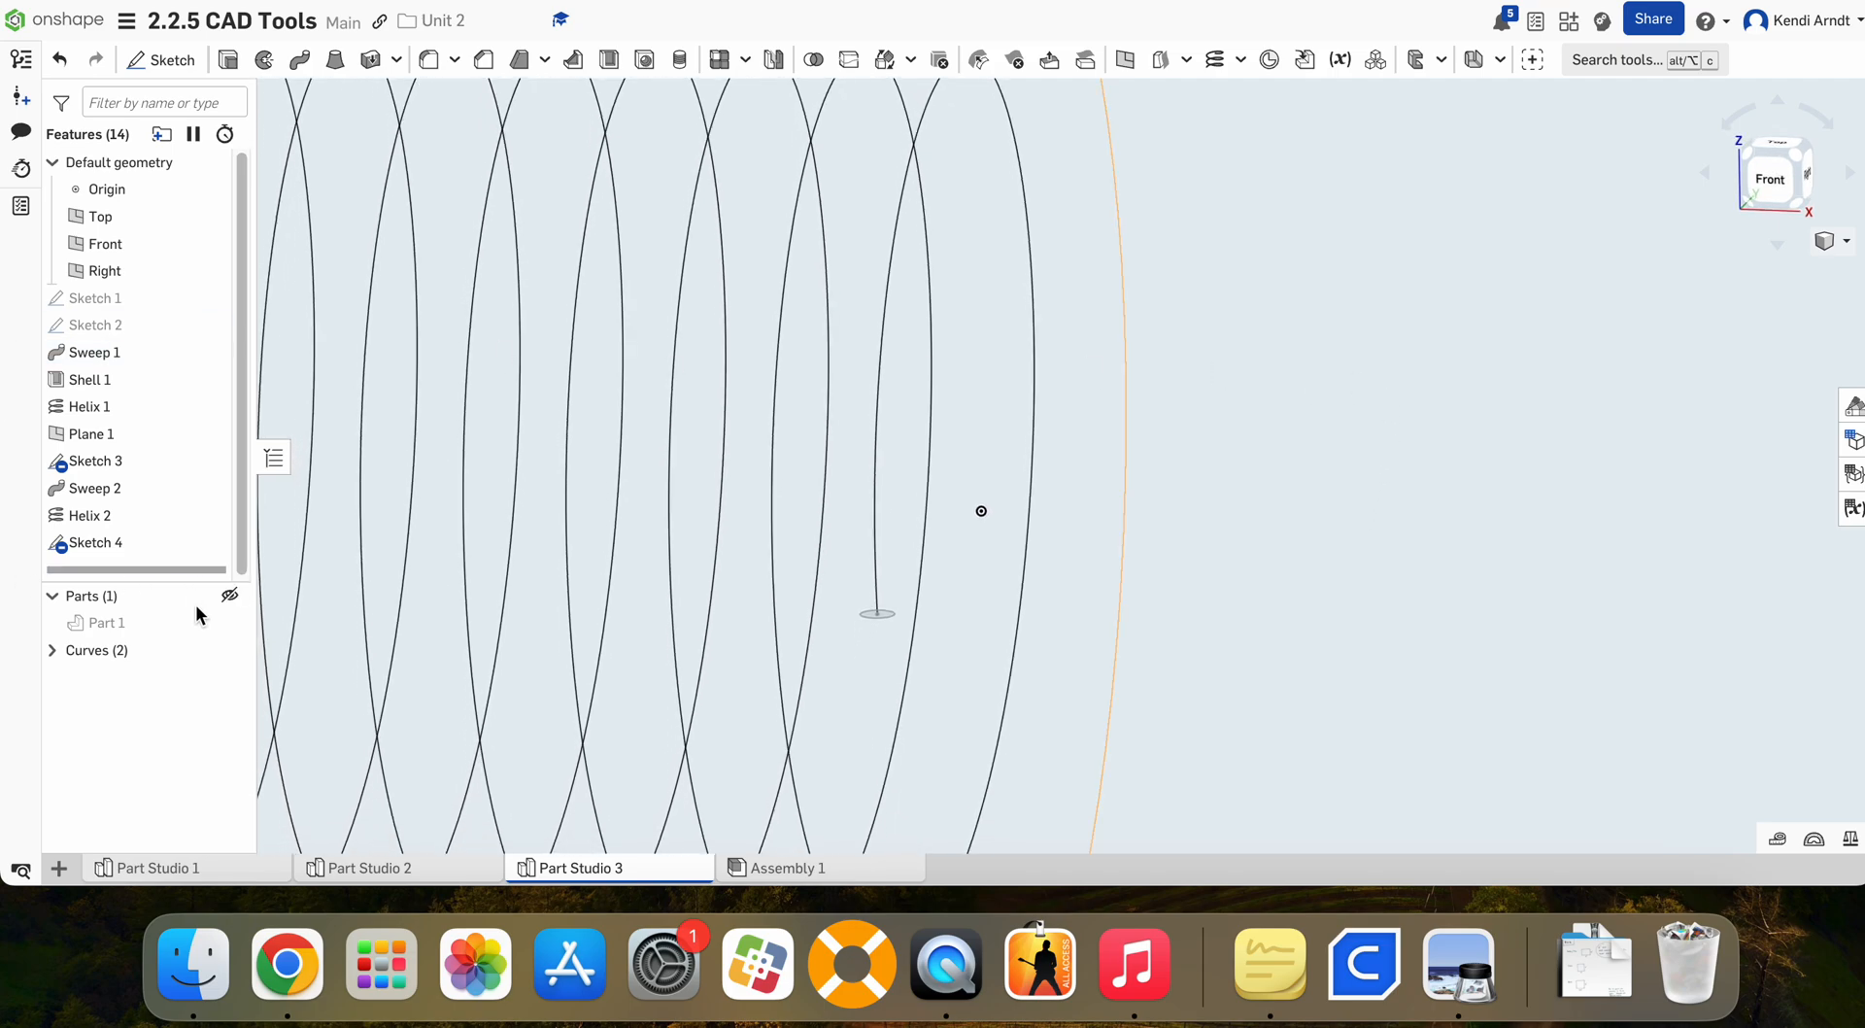
Step: Show Part 1 again, with the small circle at the upper leg's open end in view
click(229, 622)
right_drag(1028, 632, 752, 645)
scroll(751, 647, up, 5)
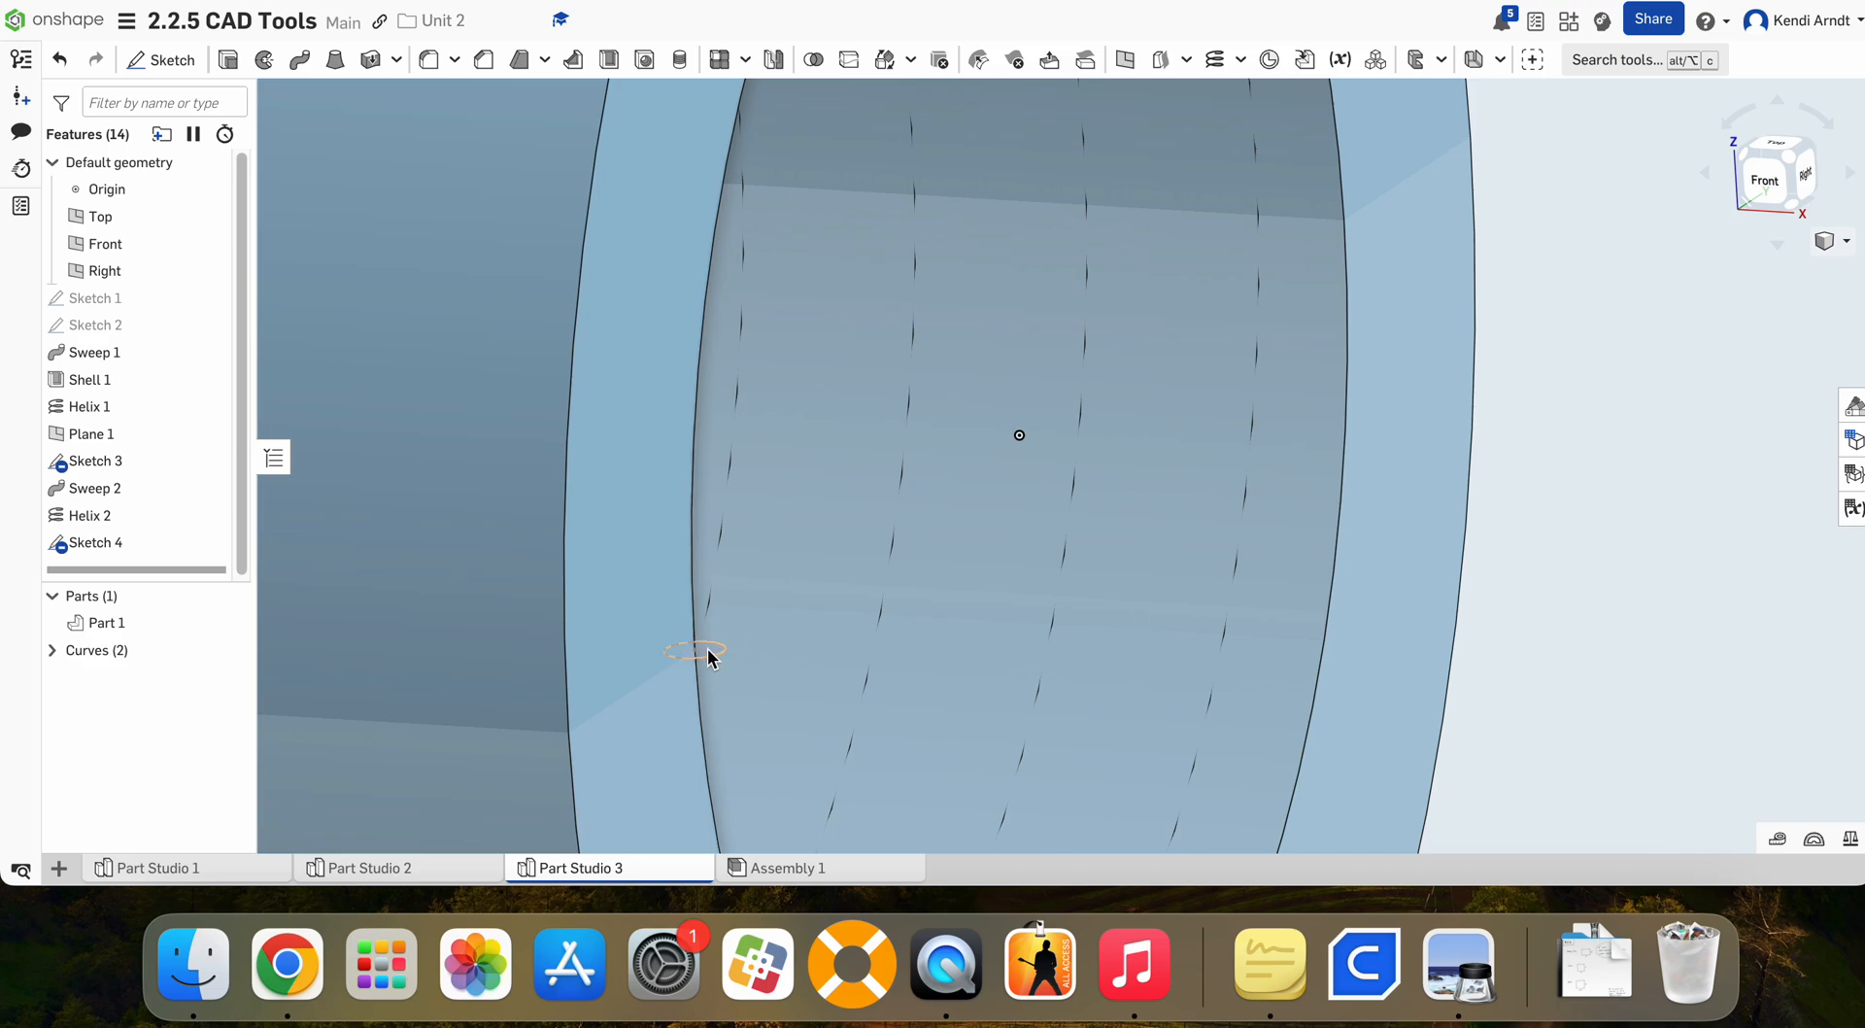
right_drag(874, 634, 725, 645)
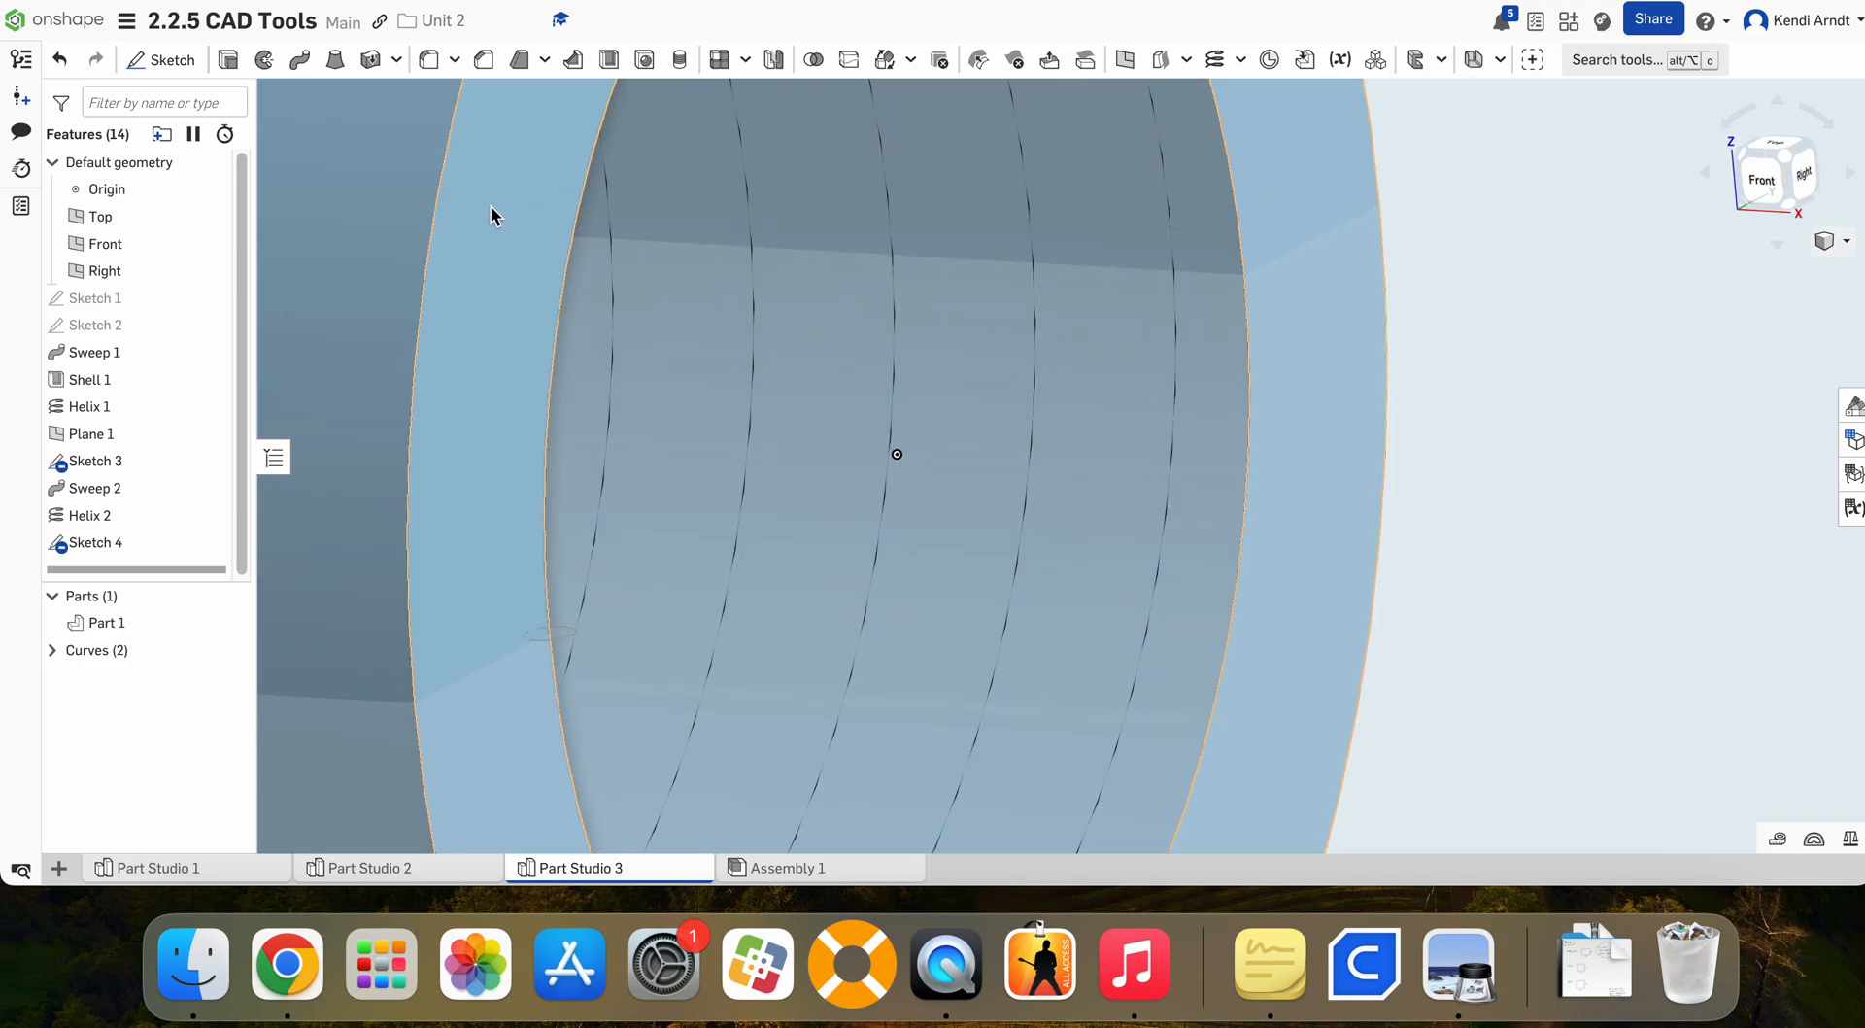
Step: Sweep the small circle along the inner helix as a Remove operation, cutting the thread inside the upper leg
click(299, 59)
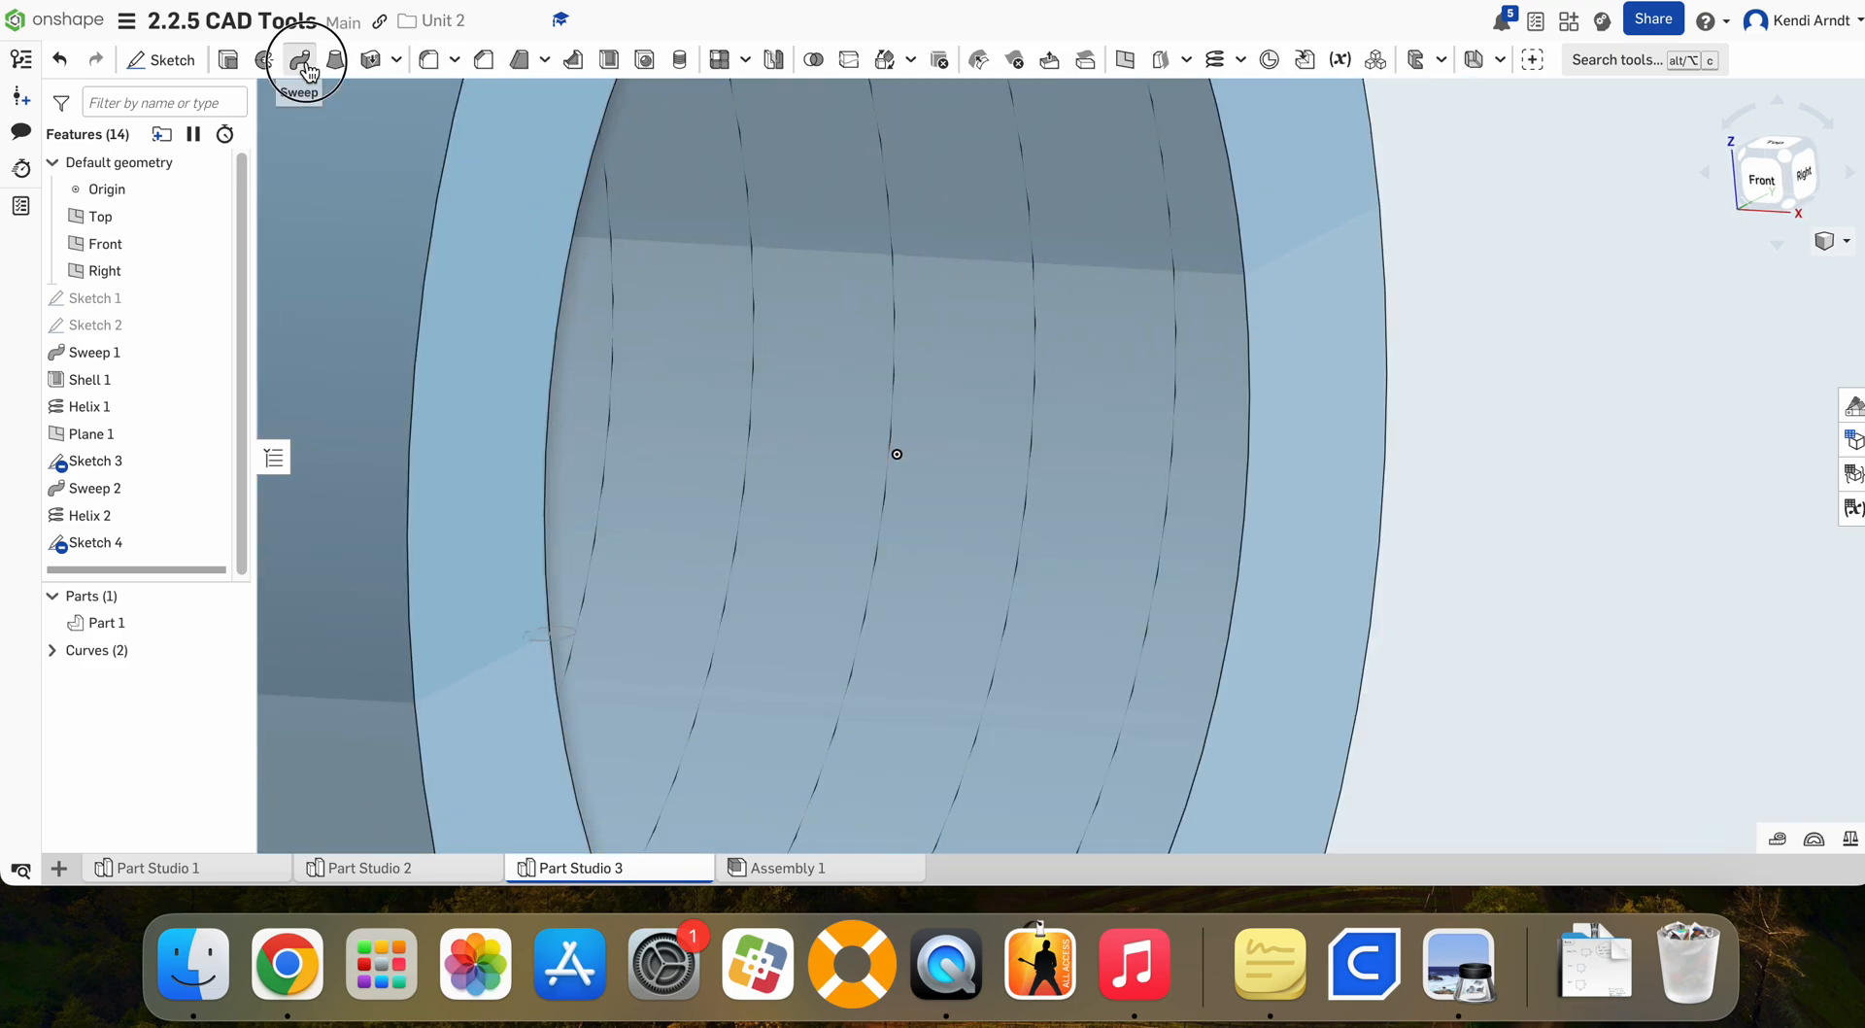
click(1497, 296)
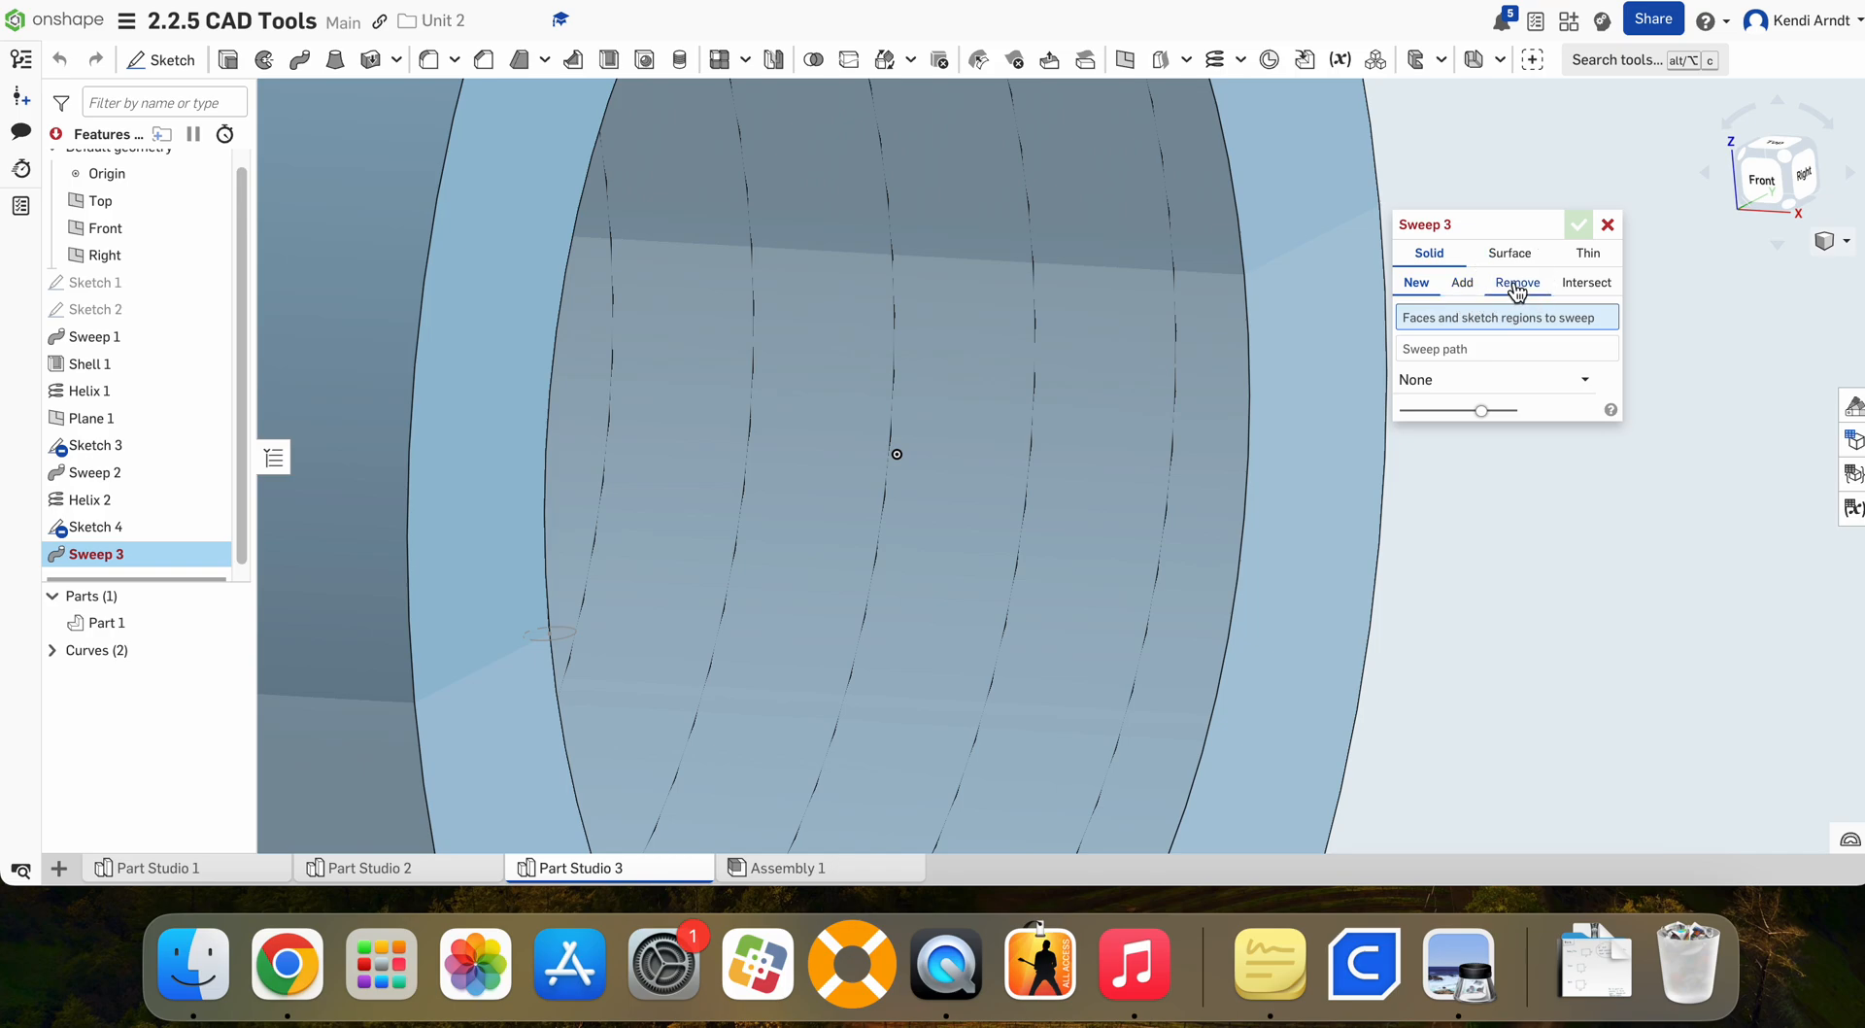
click(566, 635)
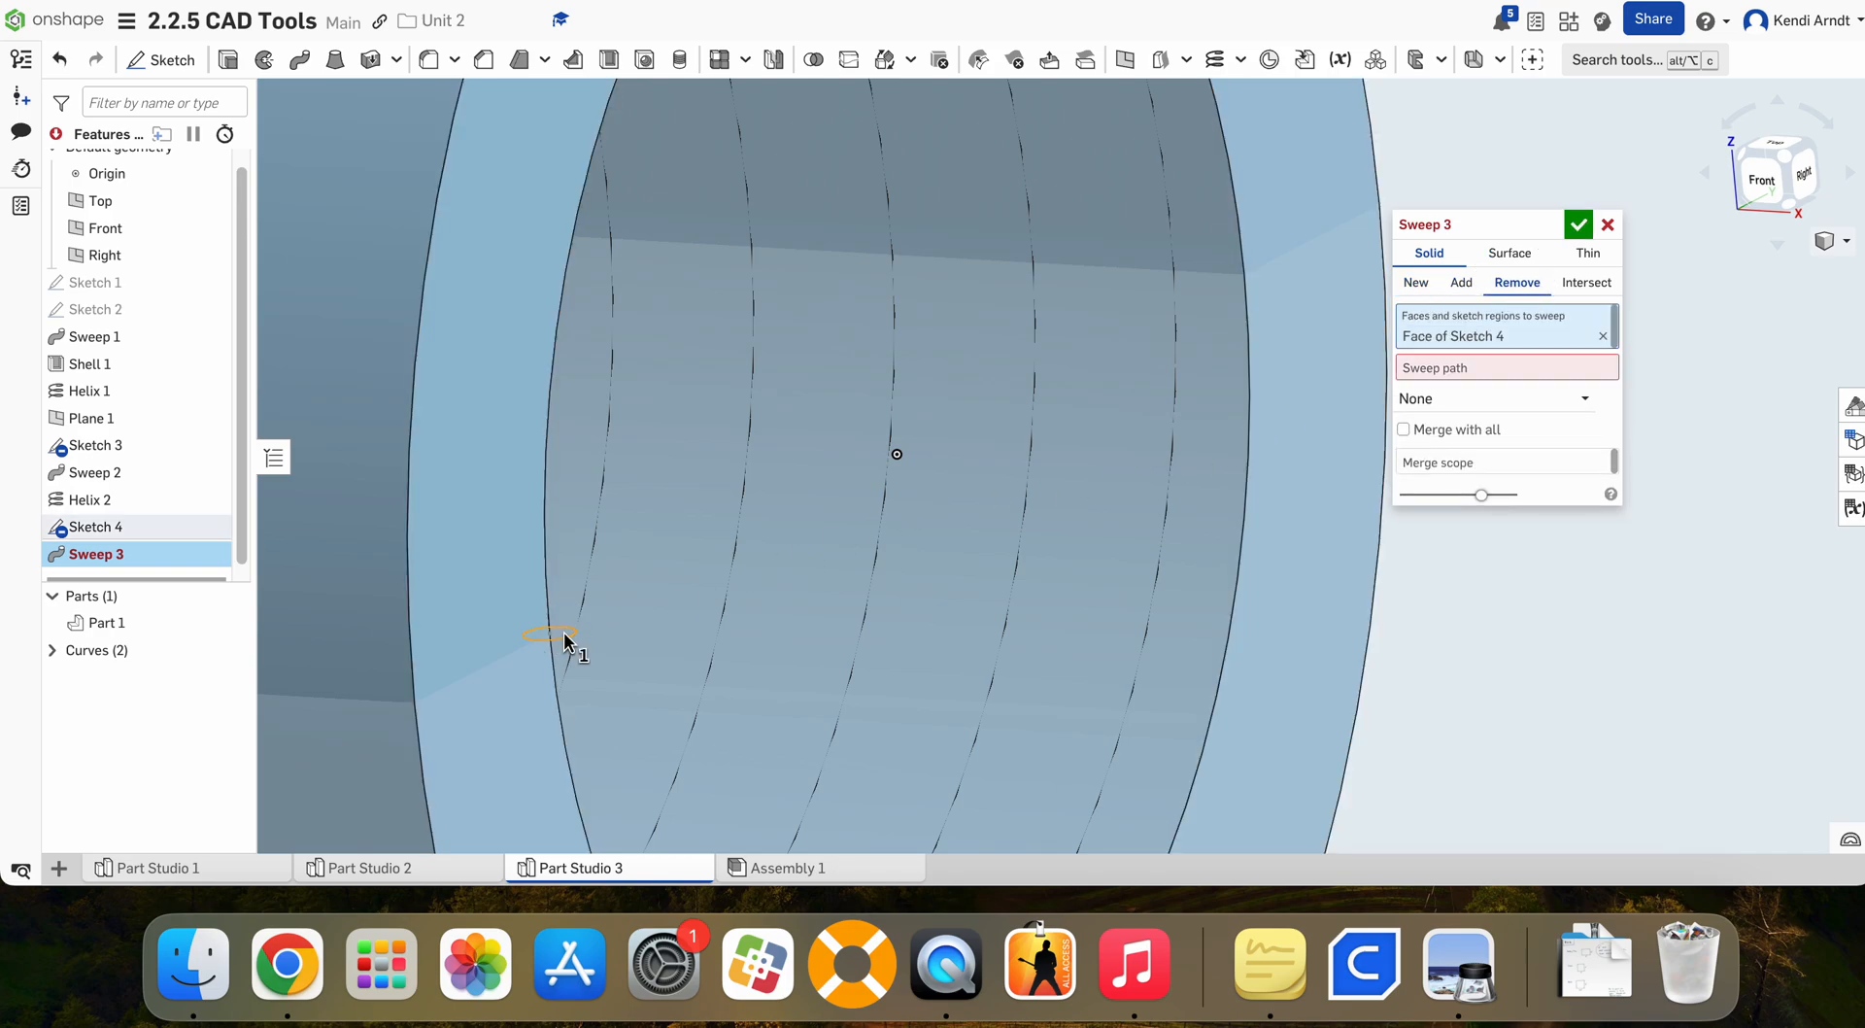
click(1559, 369)
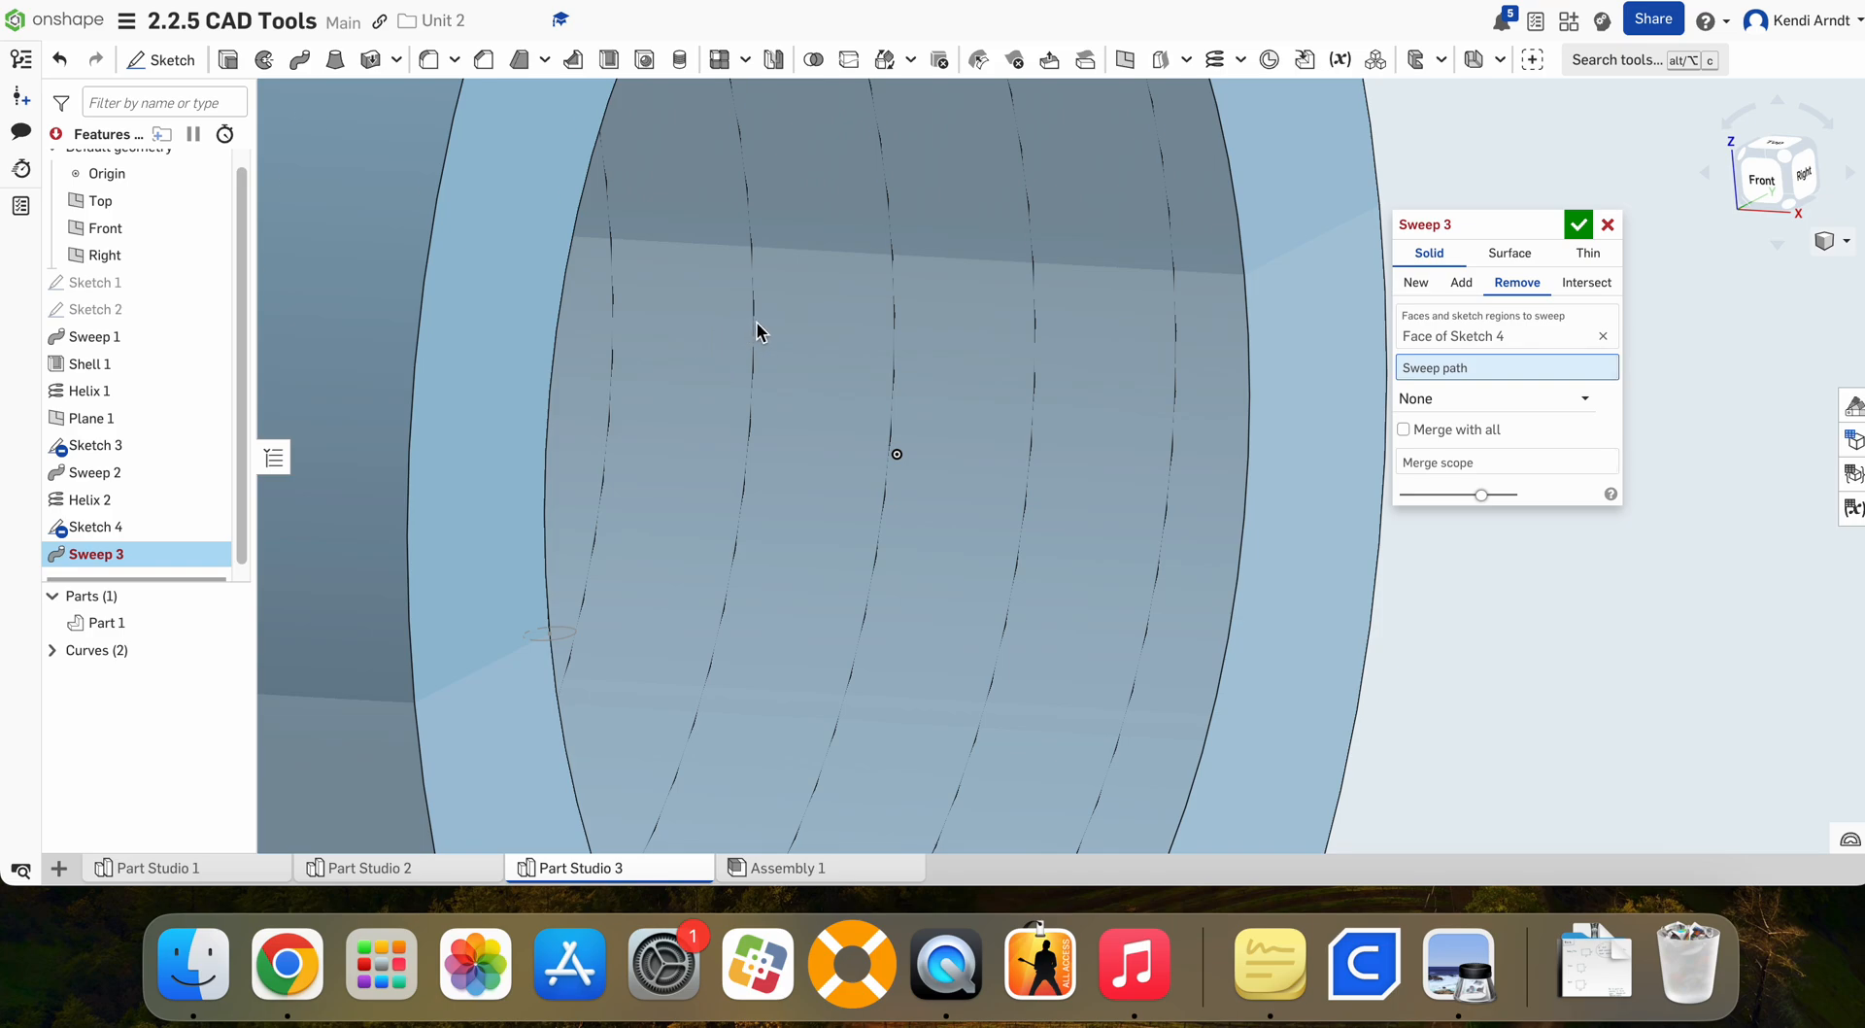
click(753, 330)
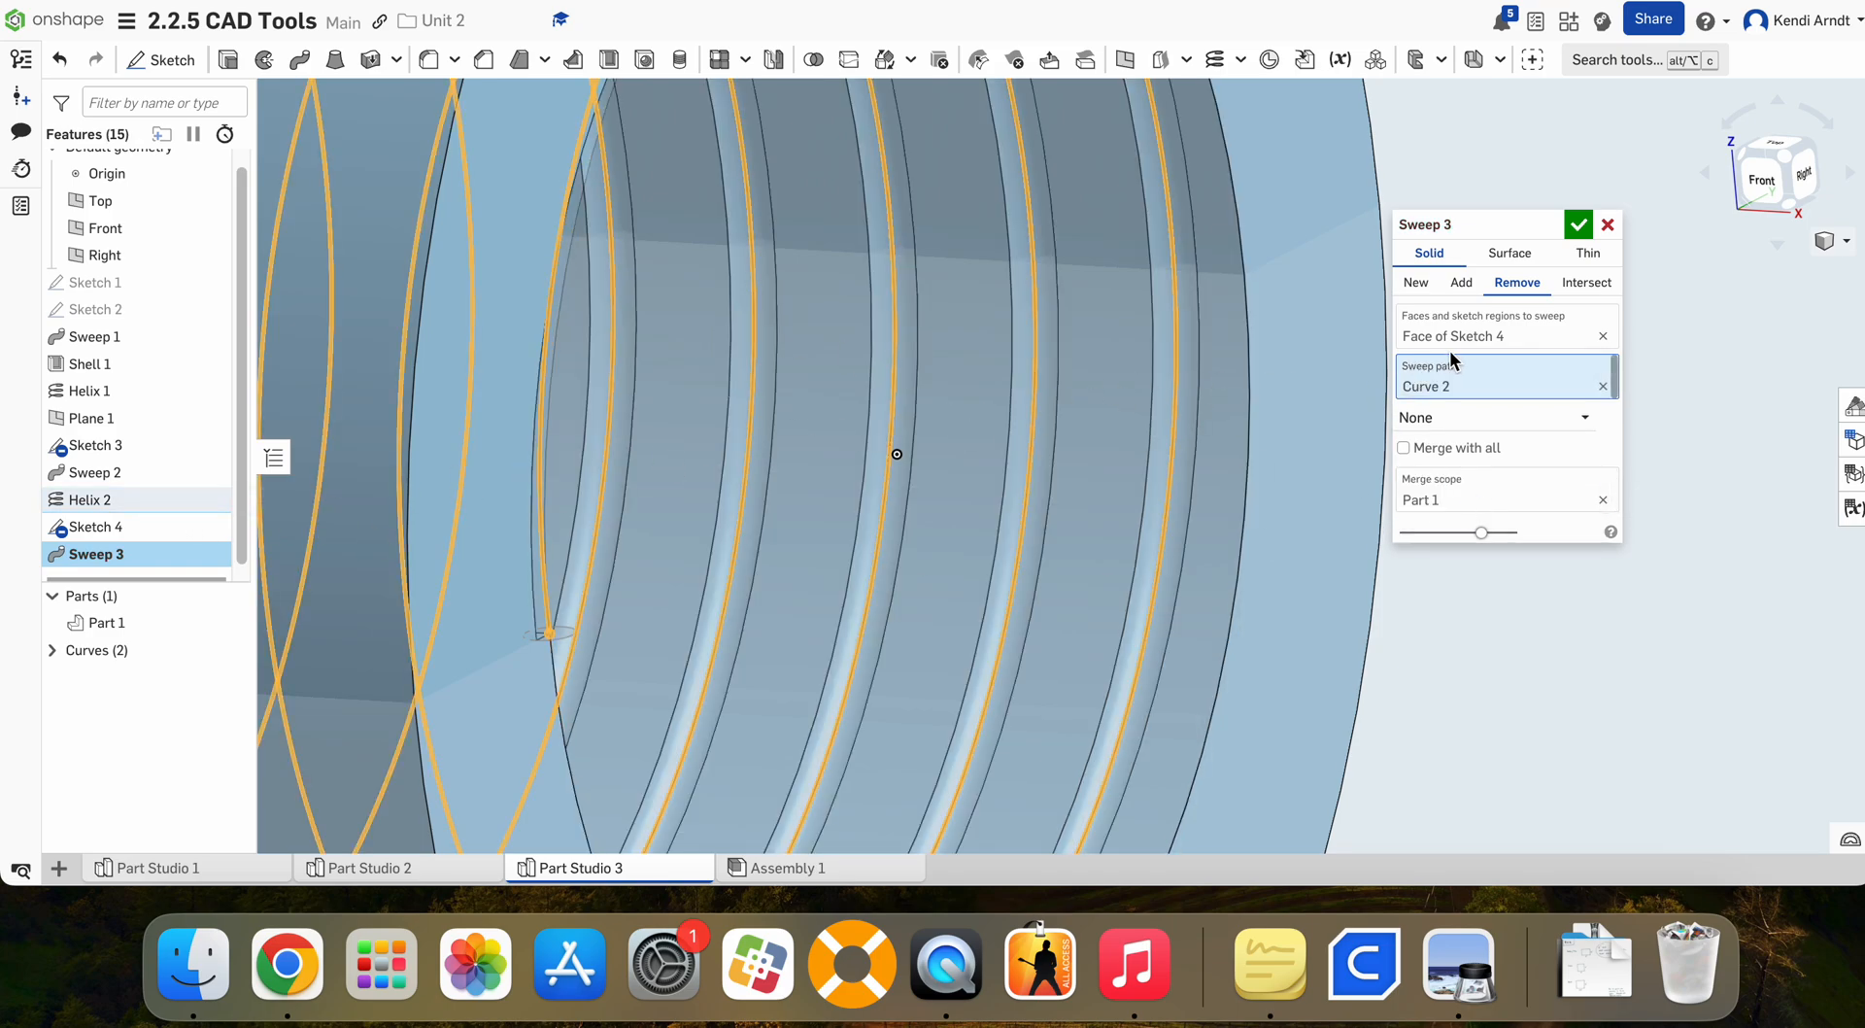
click(1578, 225)
Step: Examine the internal thread cut in the upper leg's open end from several angles
right_drag(1558, 451, 1496, 458)
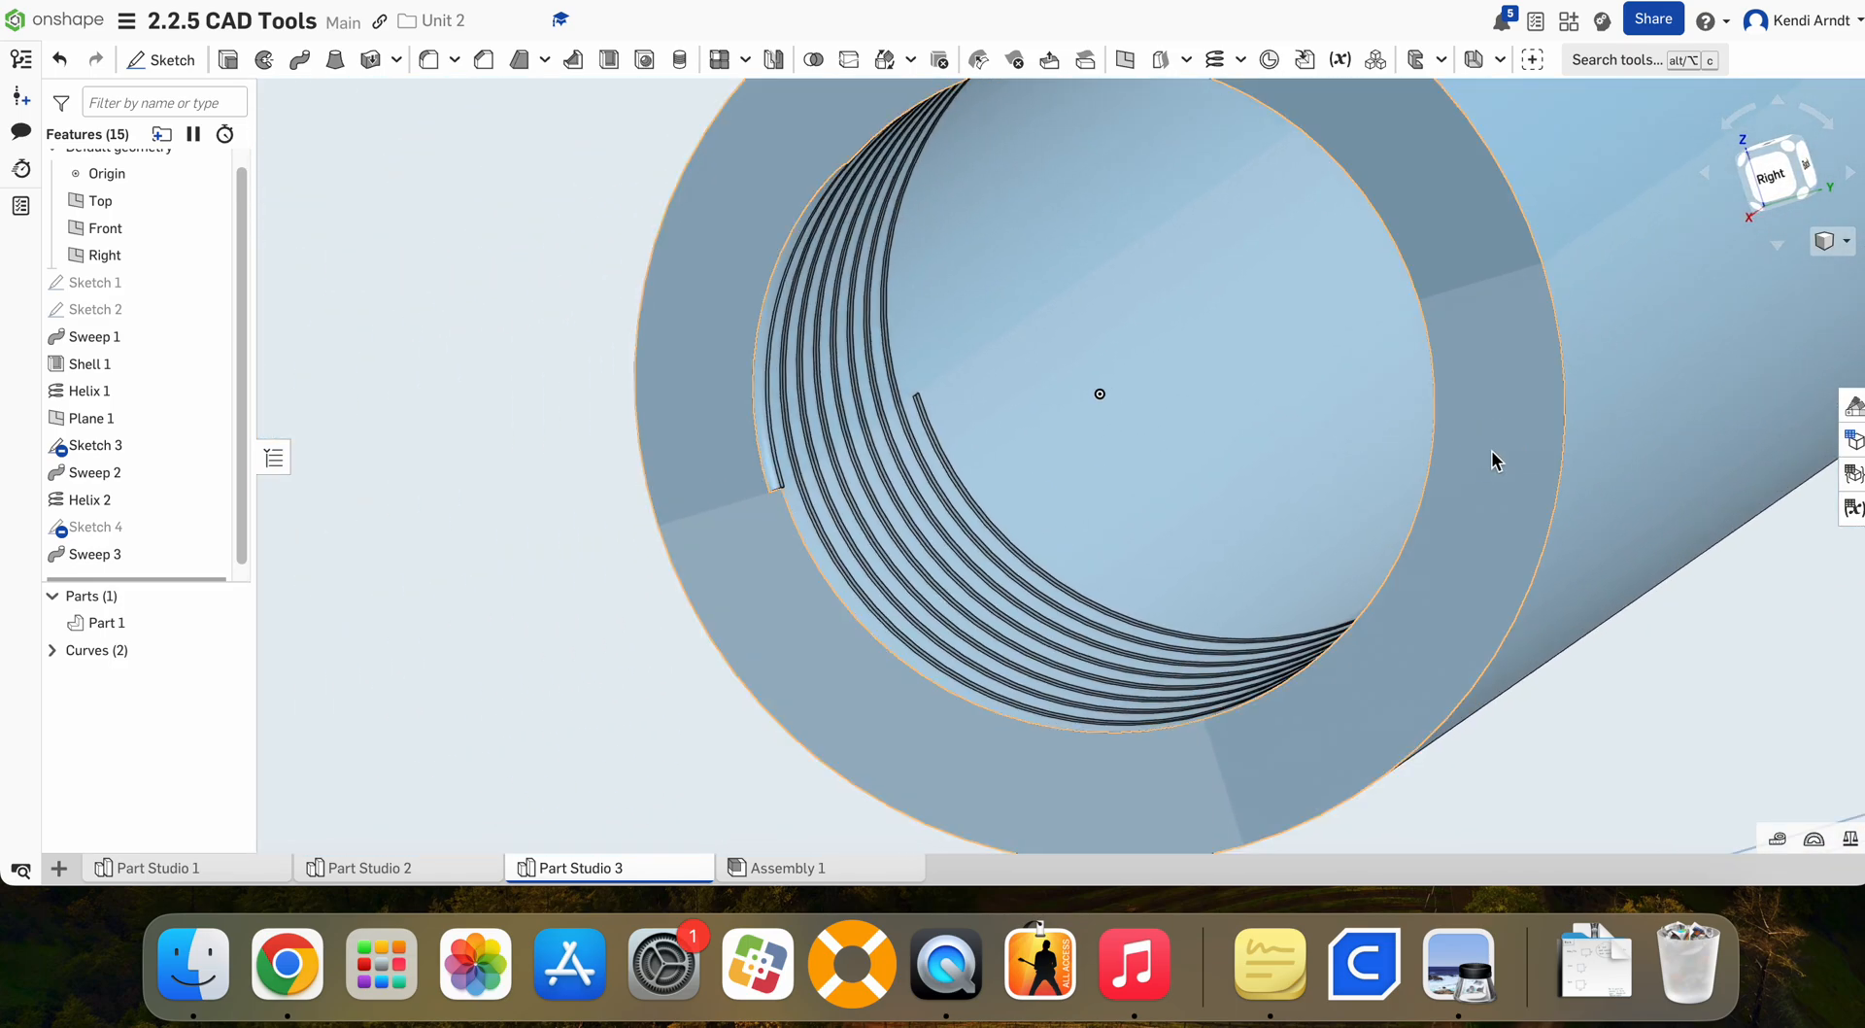
scroll(1065, 450, down, 5)
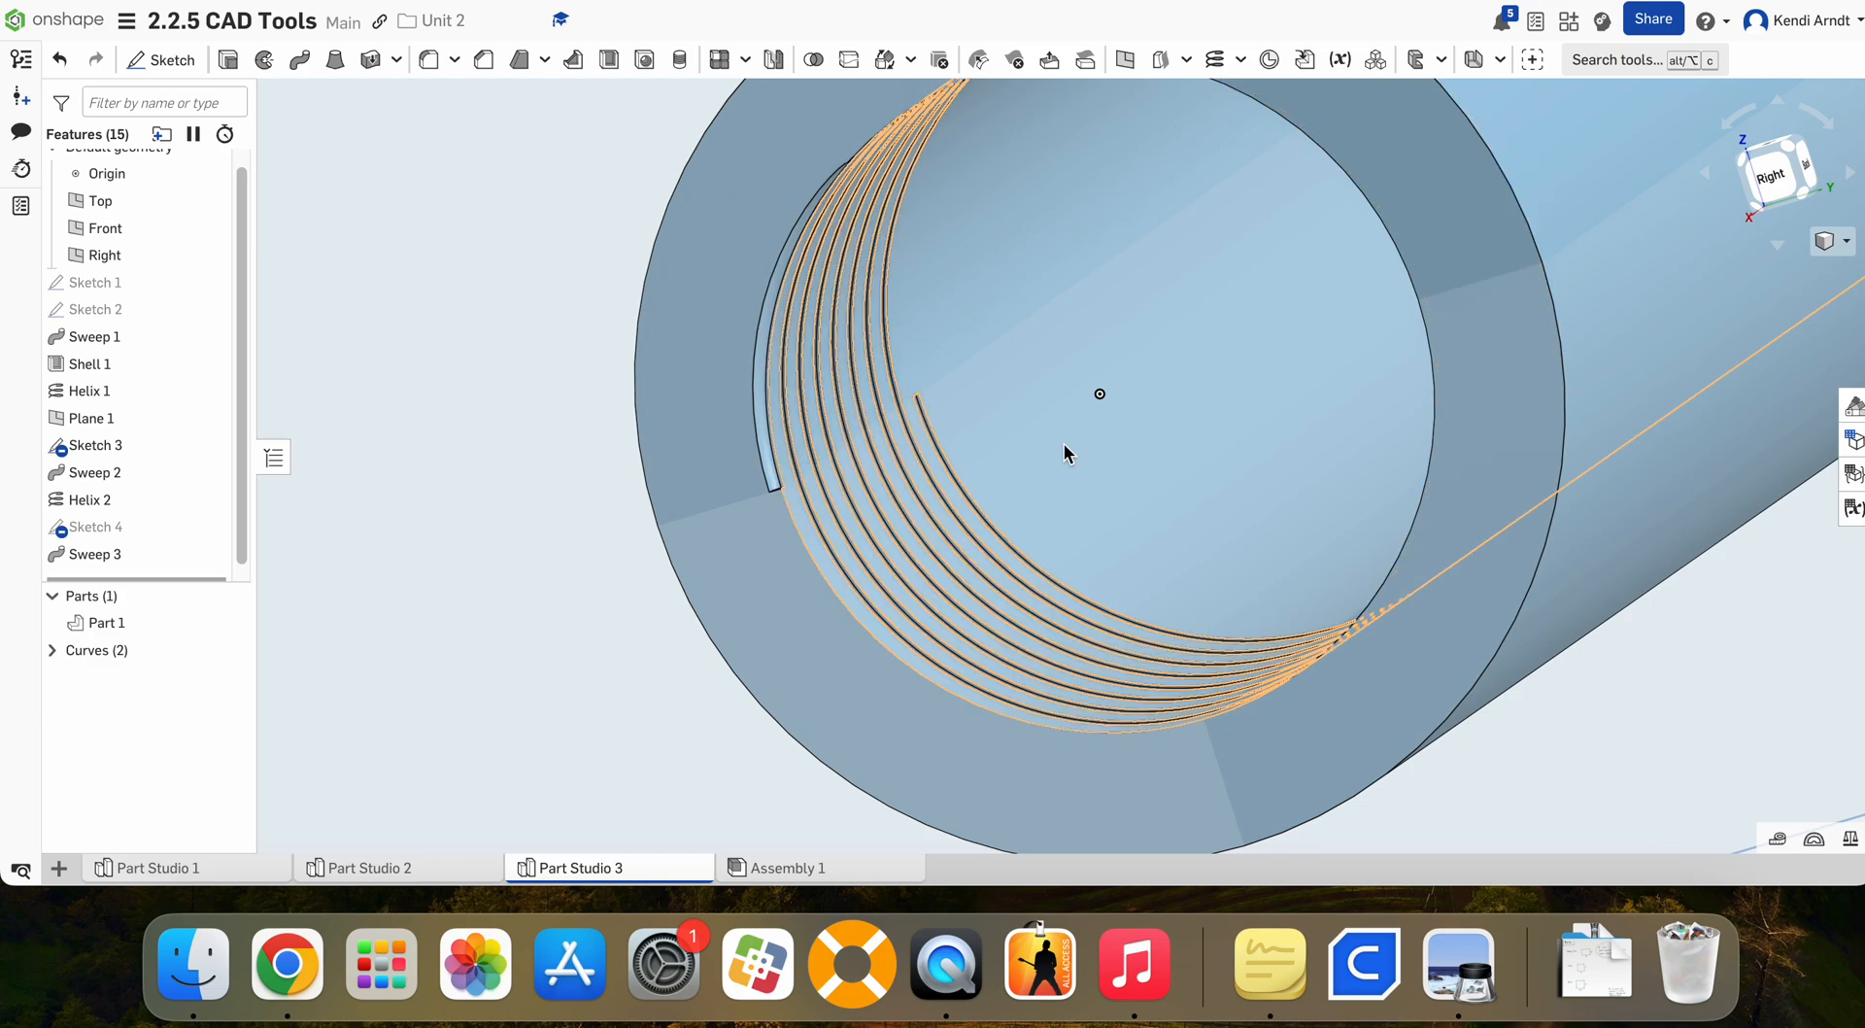
scroll(1477, 472, down, 2)
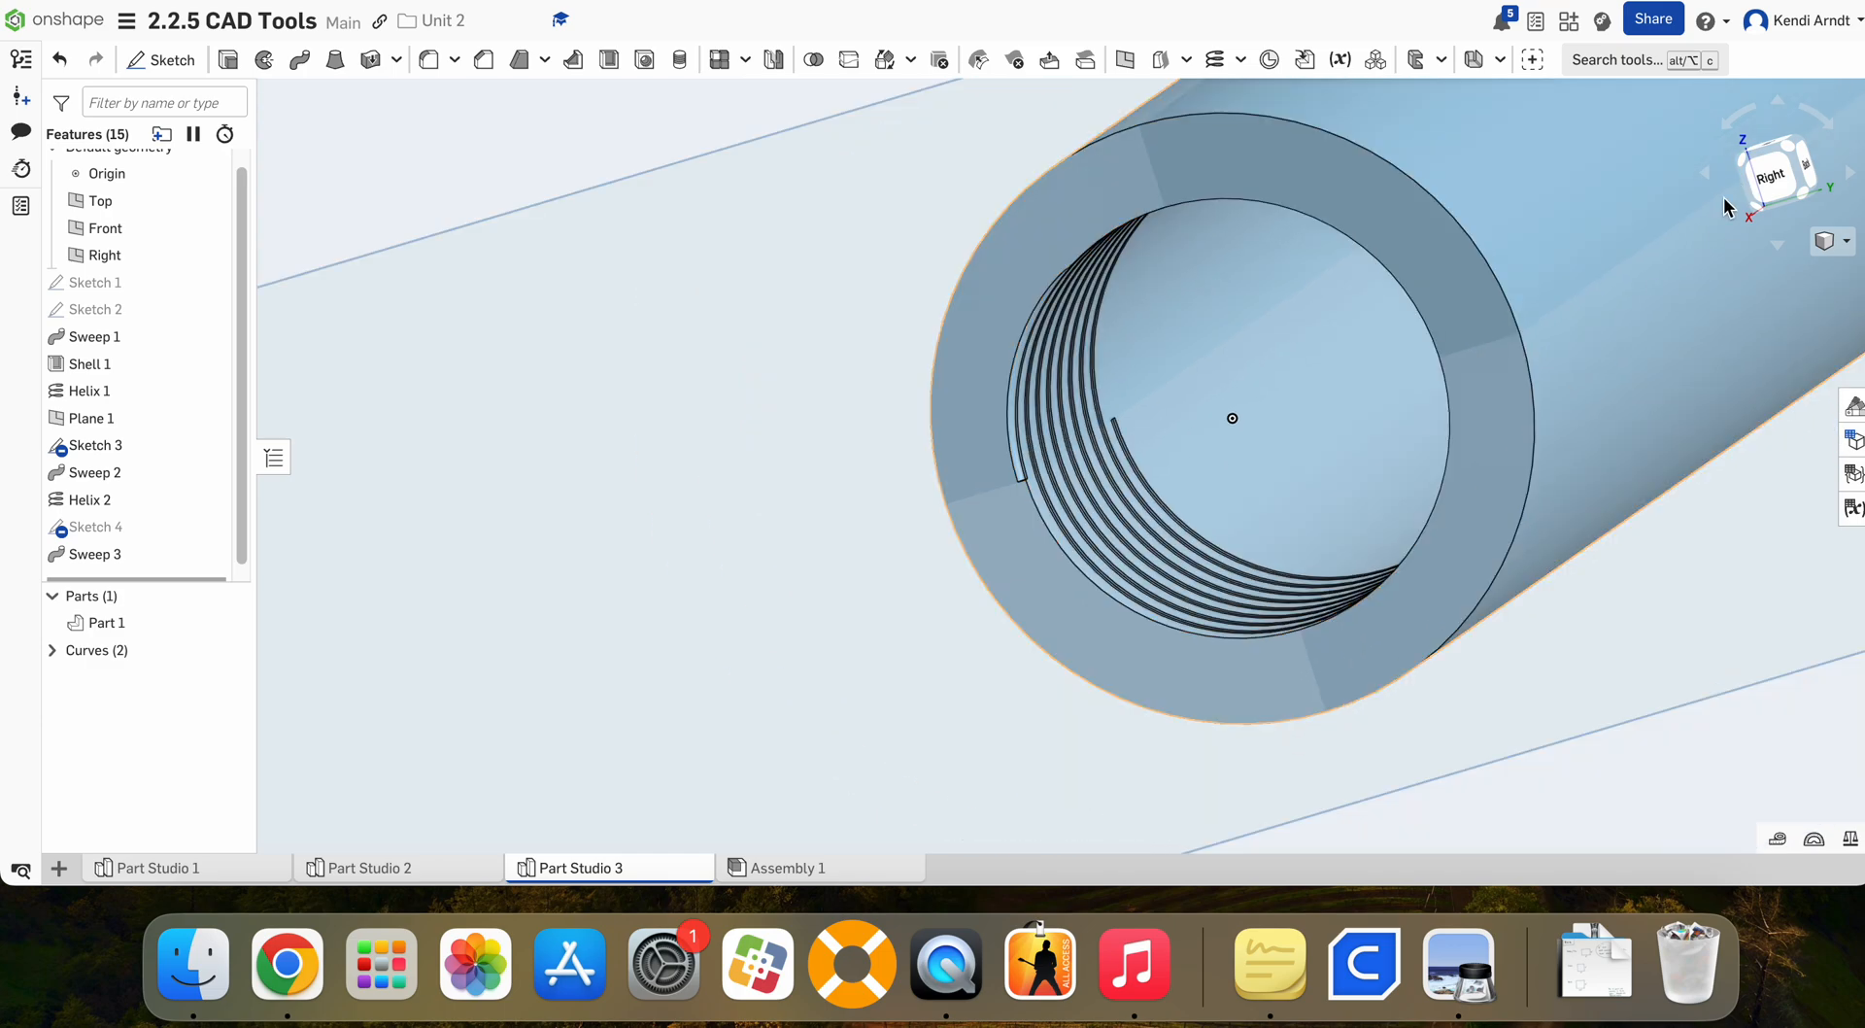
click(1742, 159)
scroll(1046, 449, up, 8)
scroll(1240, 499, up, 10)
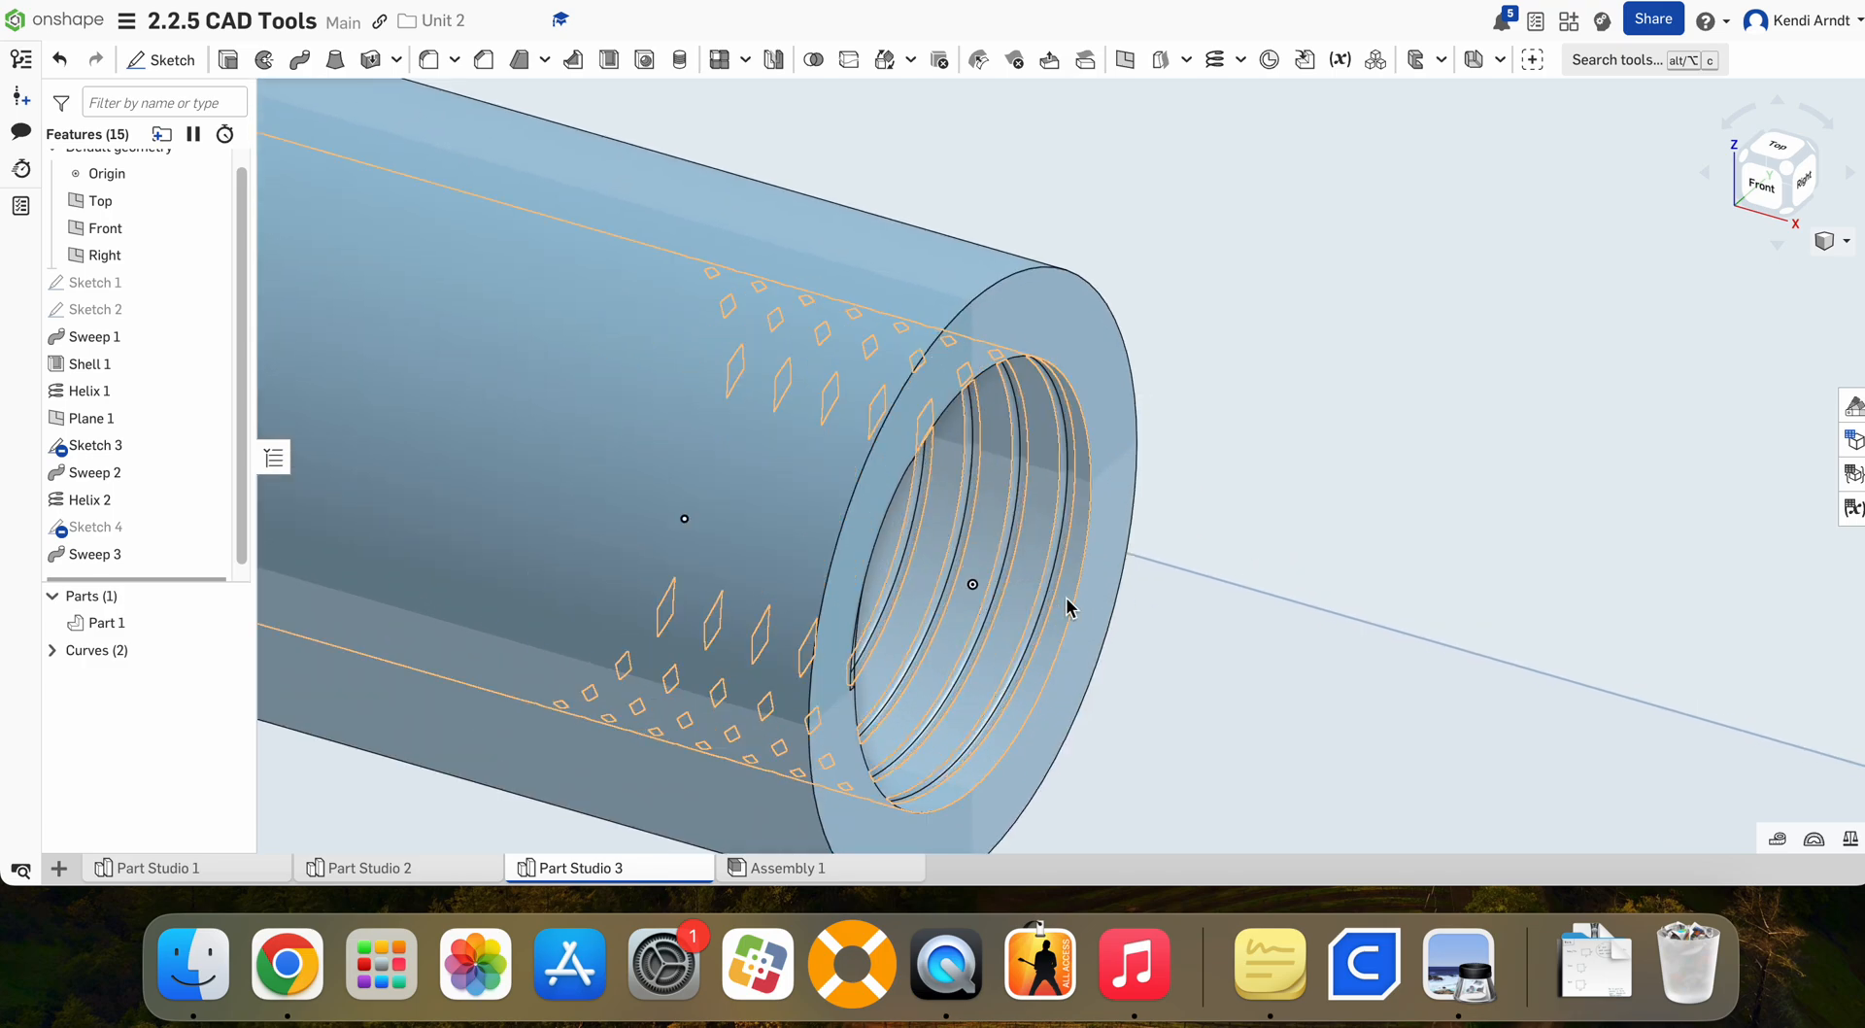
scroll(1026, 622, up, 5)
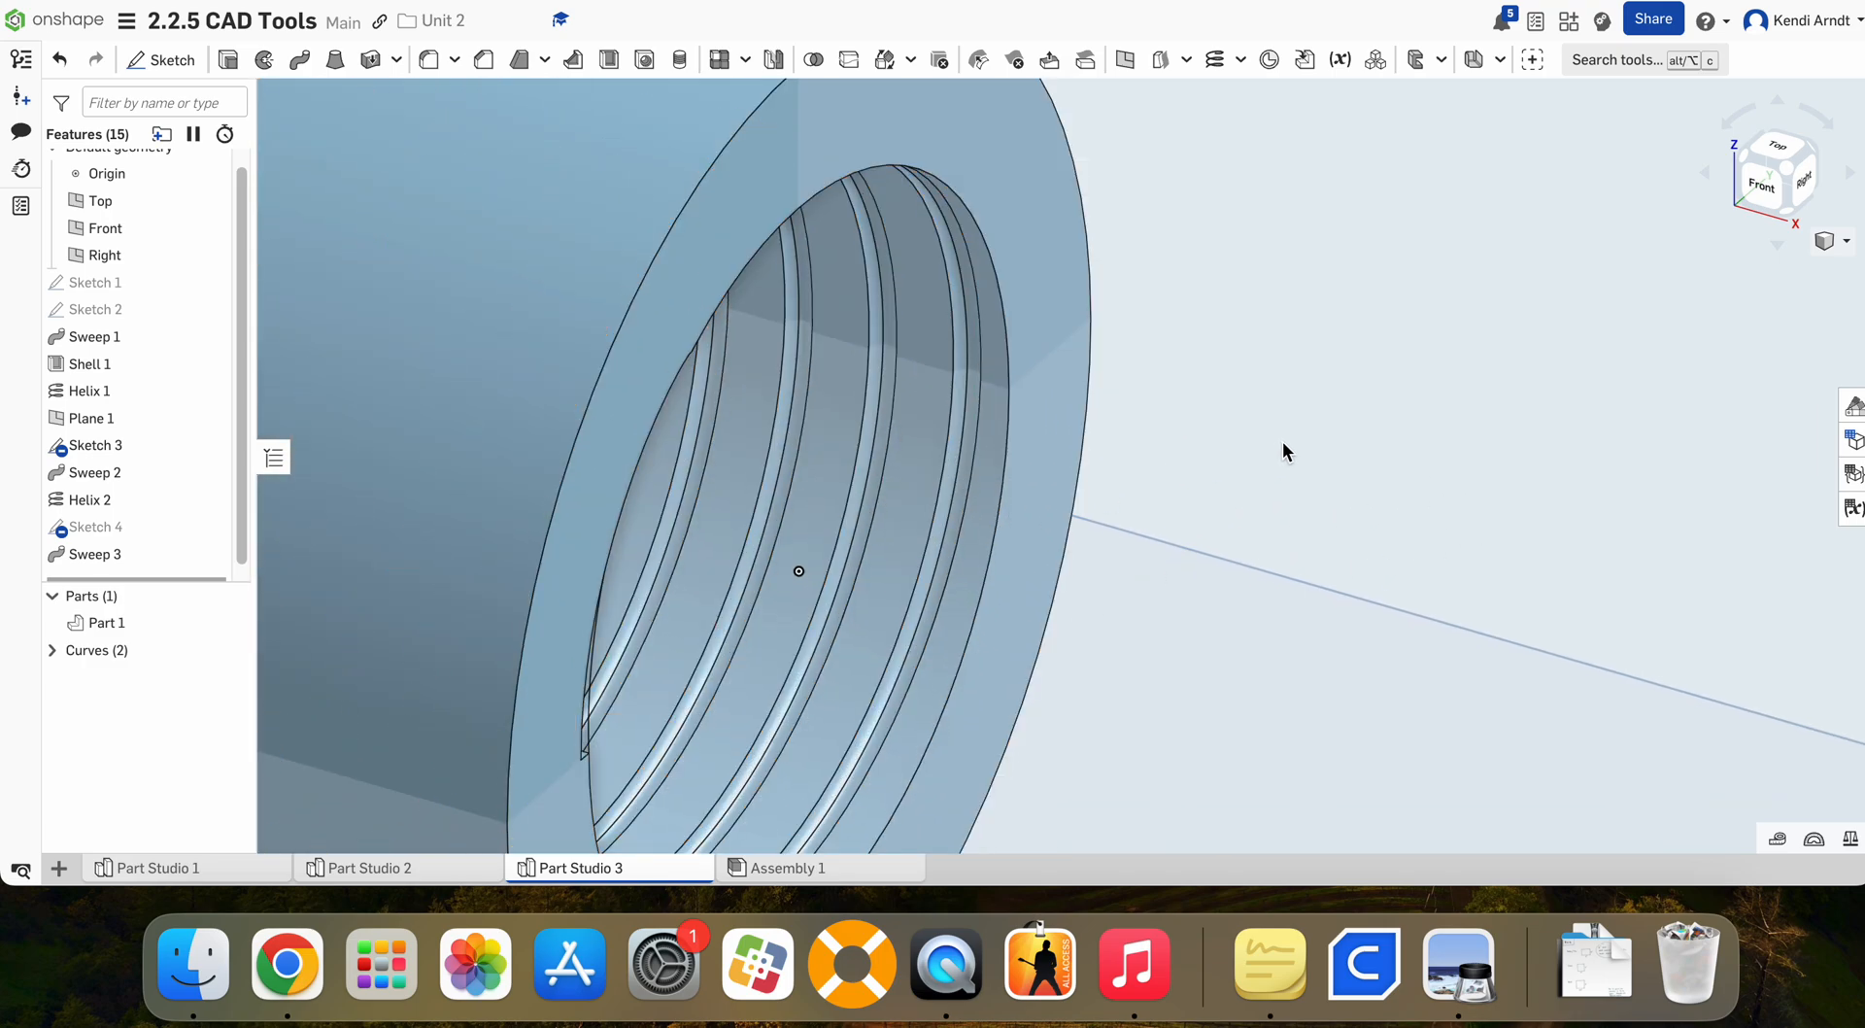
Step: Review the whole U-shaped pipe, checking the lower leg's outer thread and the upper leg's inner thread
scroll(1280, 439, down, 12)
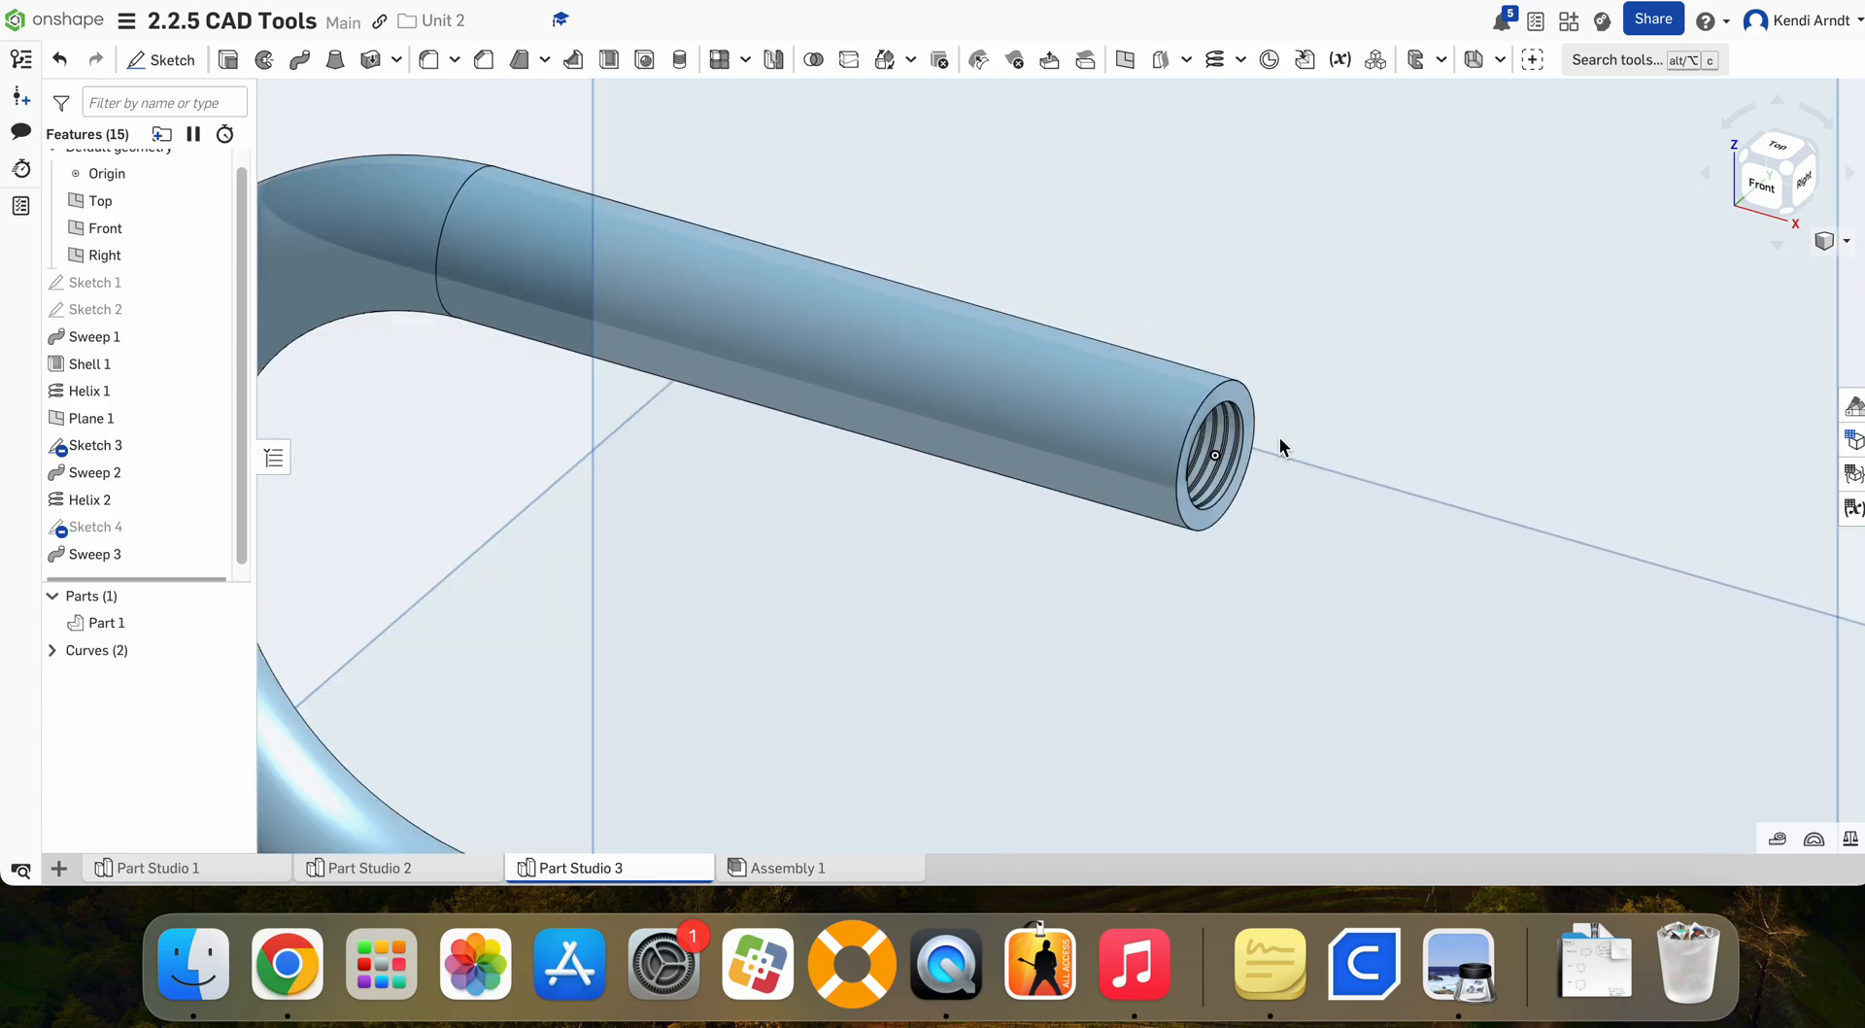
middle_drag(1311, 624, 1262, 245)
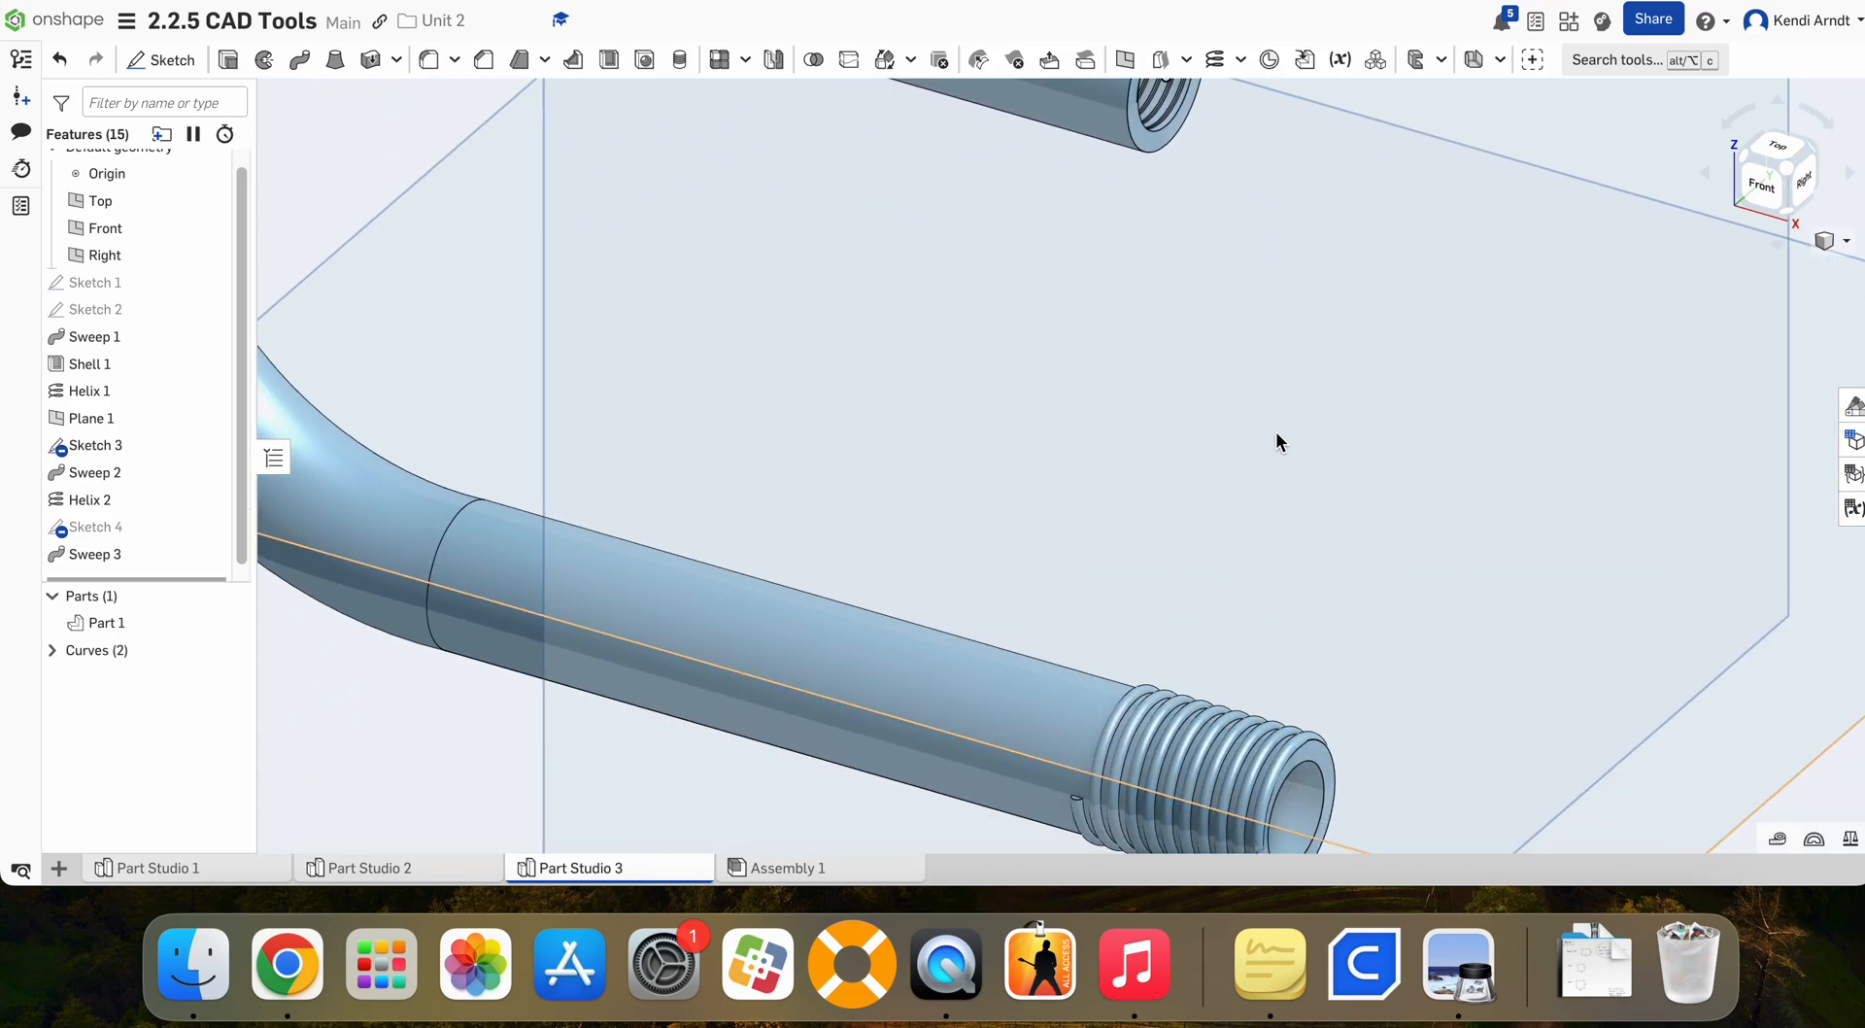
scroll(1307, 480, down, 8)
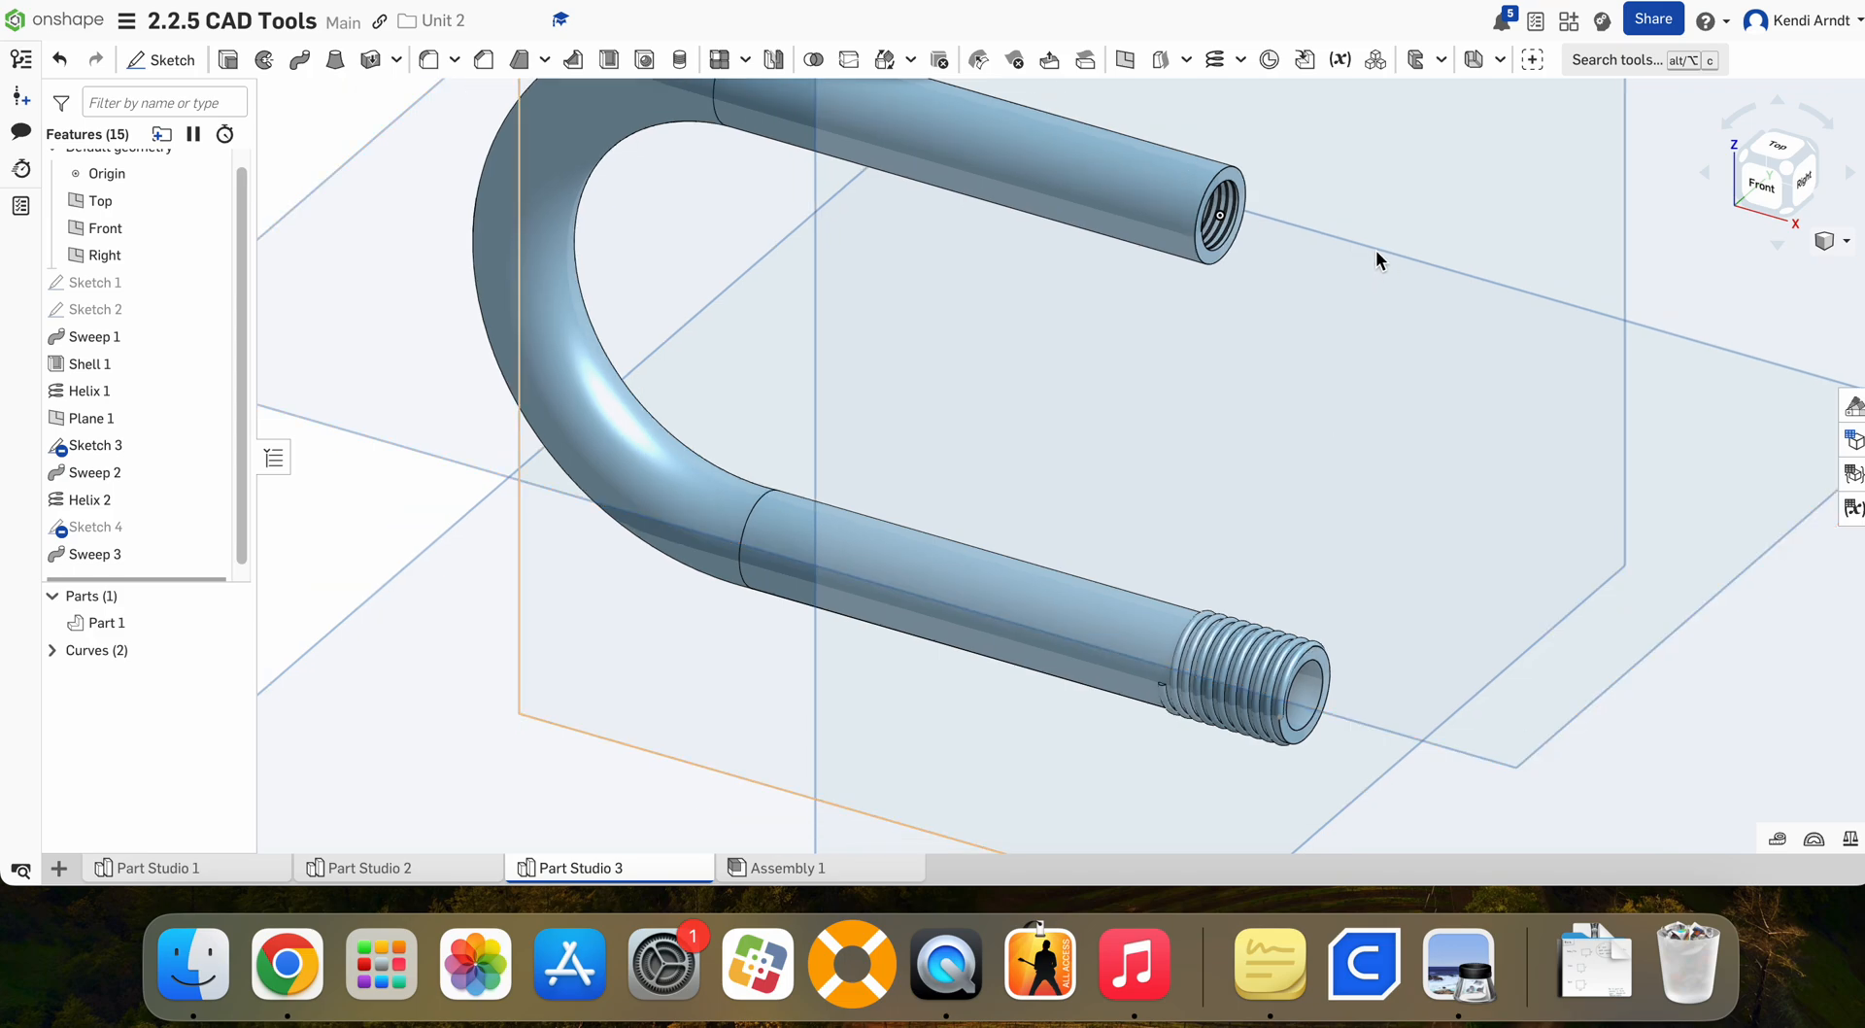
scroll(1284, 501, down, 2)
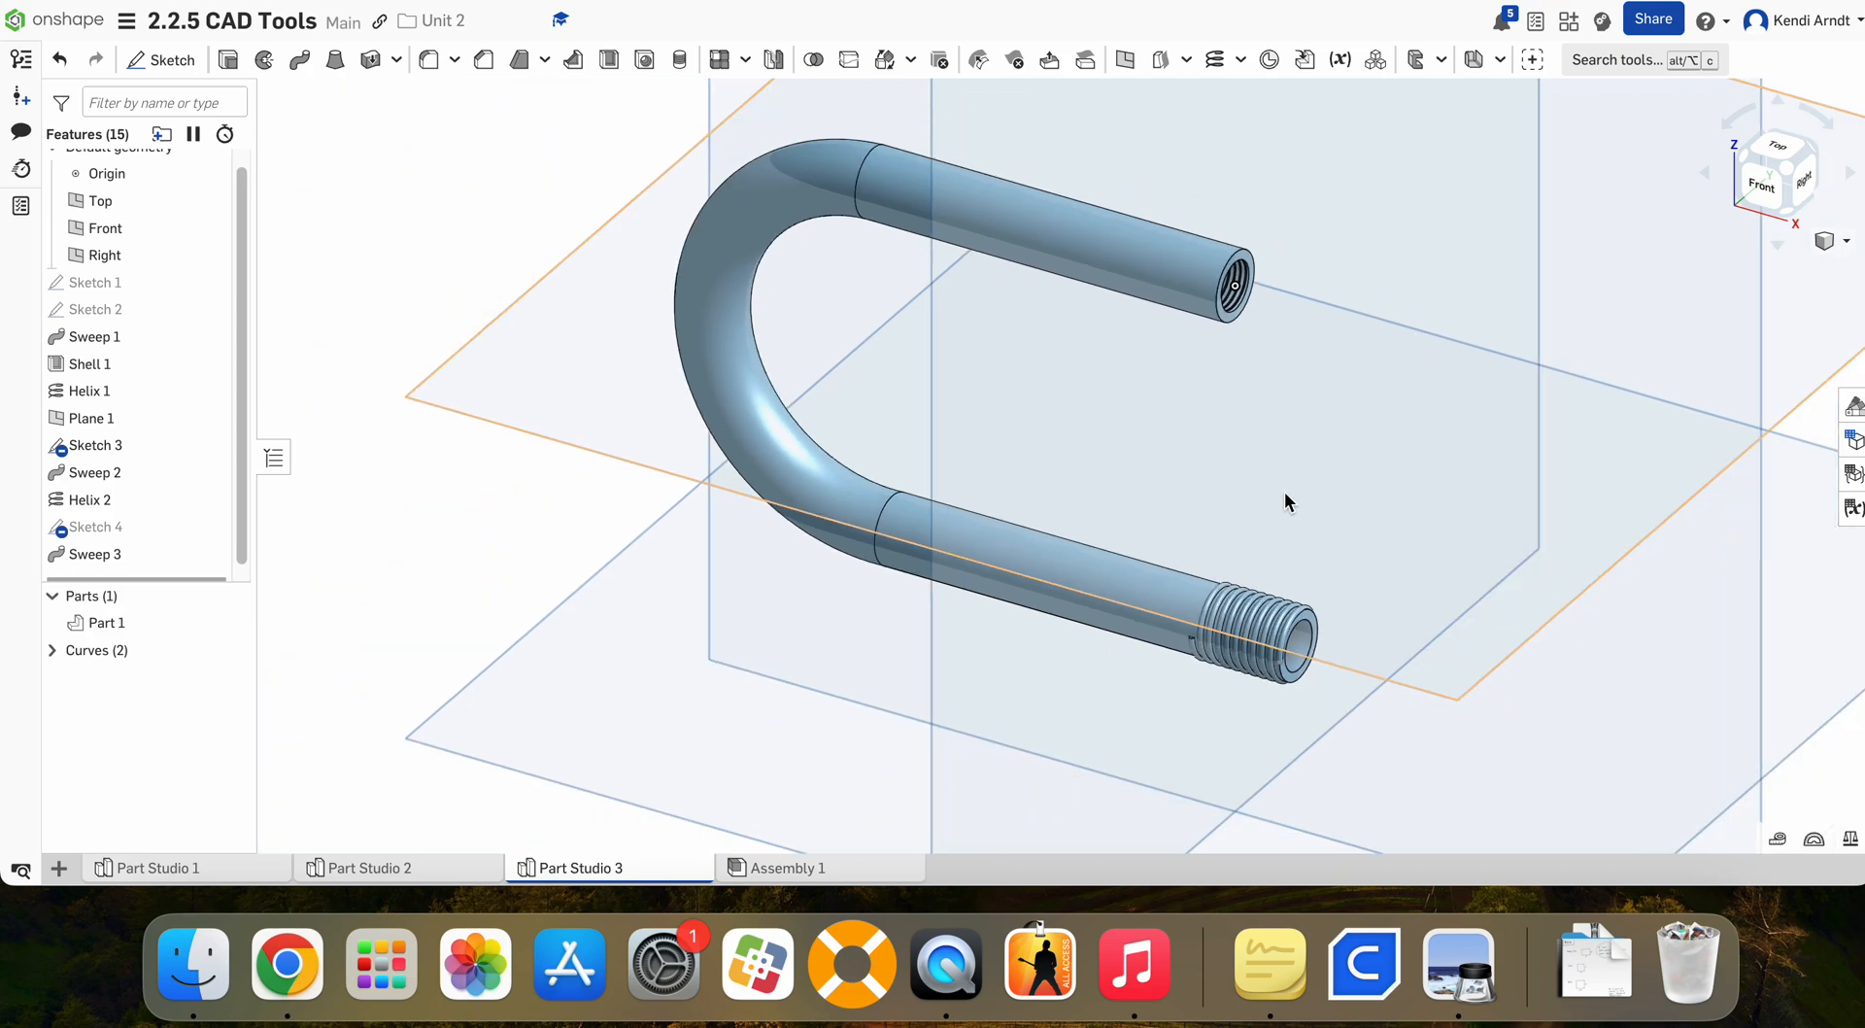
middle_drag(1317, 462, 1163, 485)
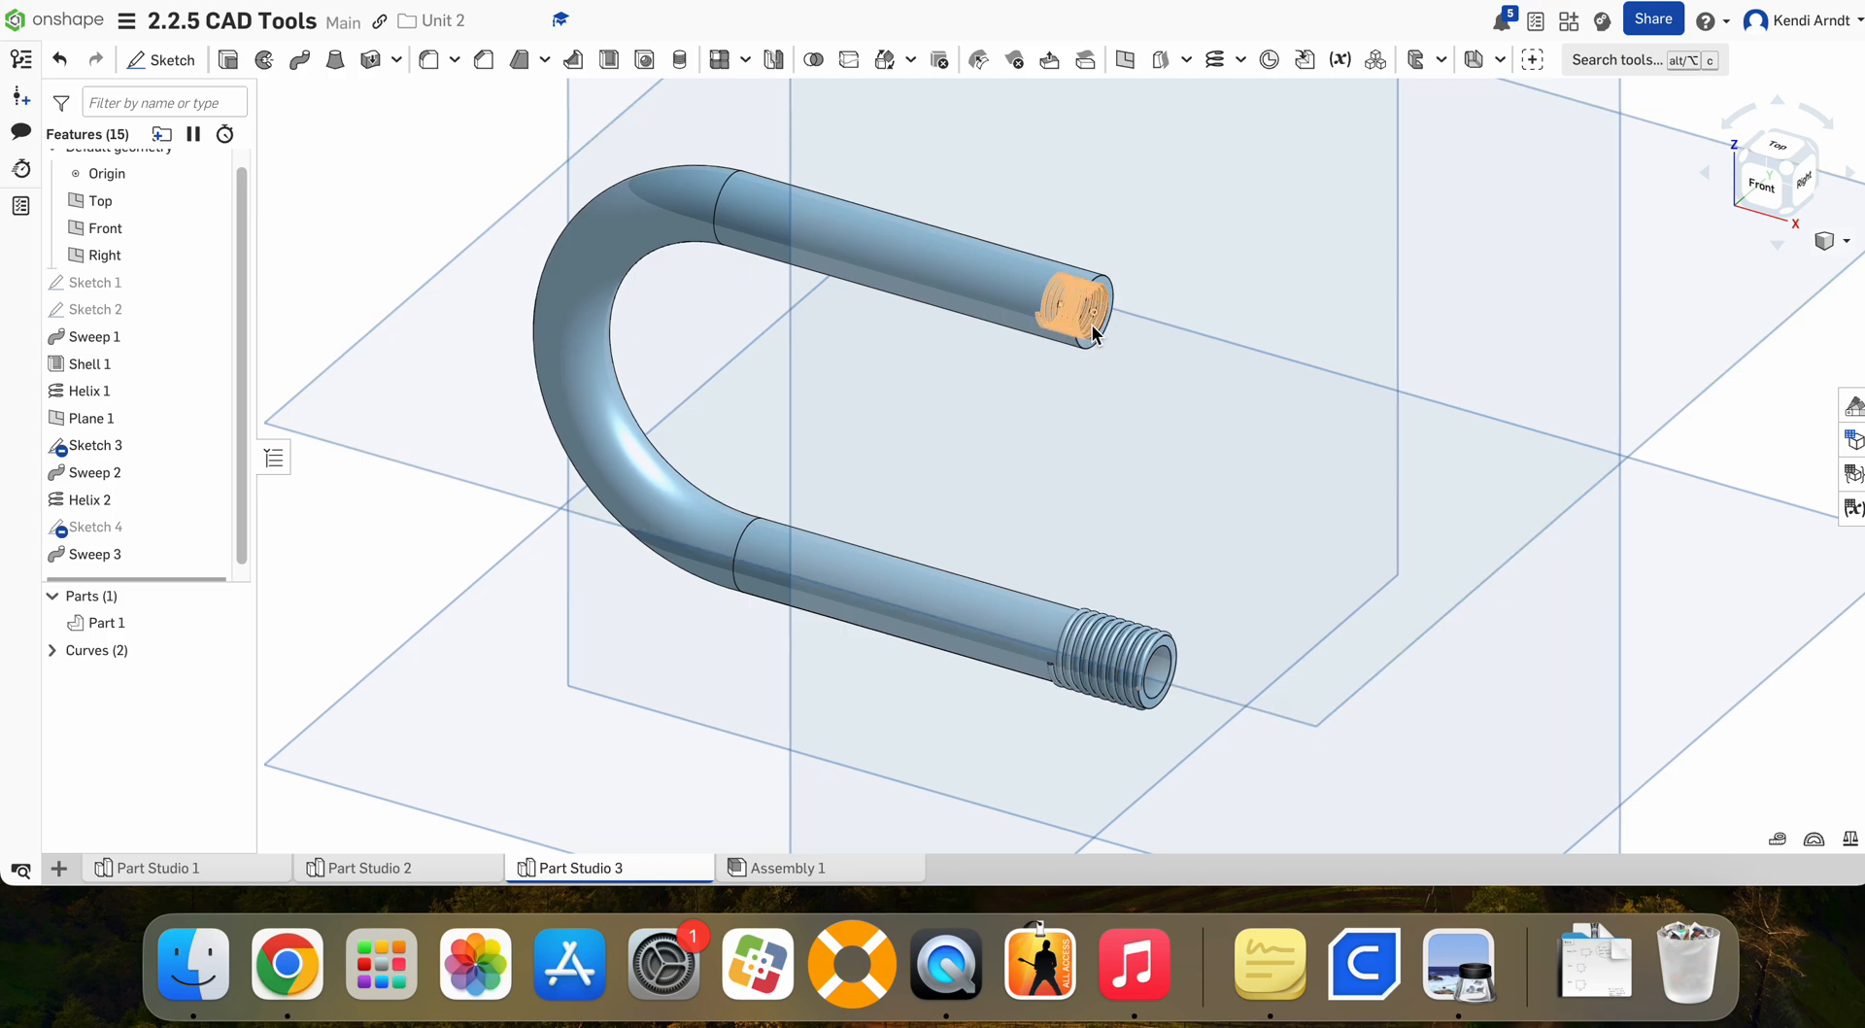
scroll(1090, 323, up, 2)
scroll(1089, 322, up, 3)
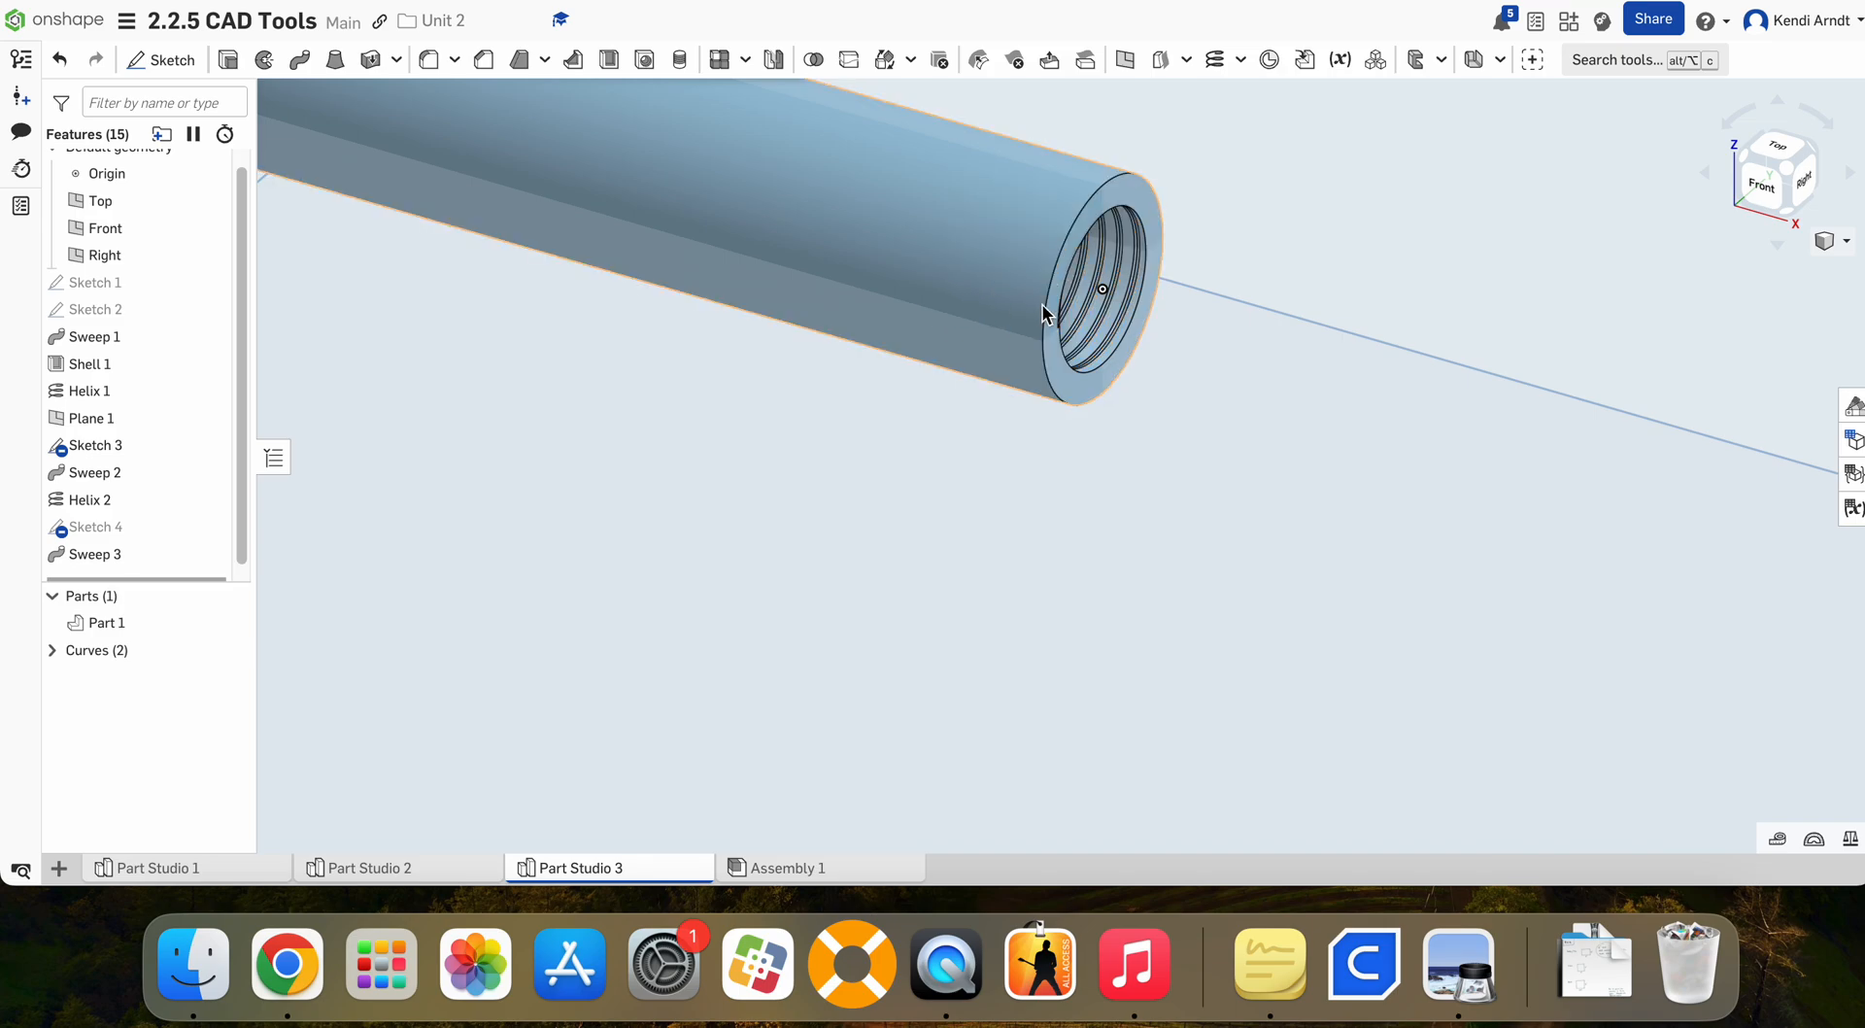
scroll(927, 341, down, 5)
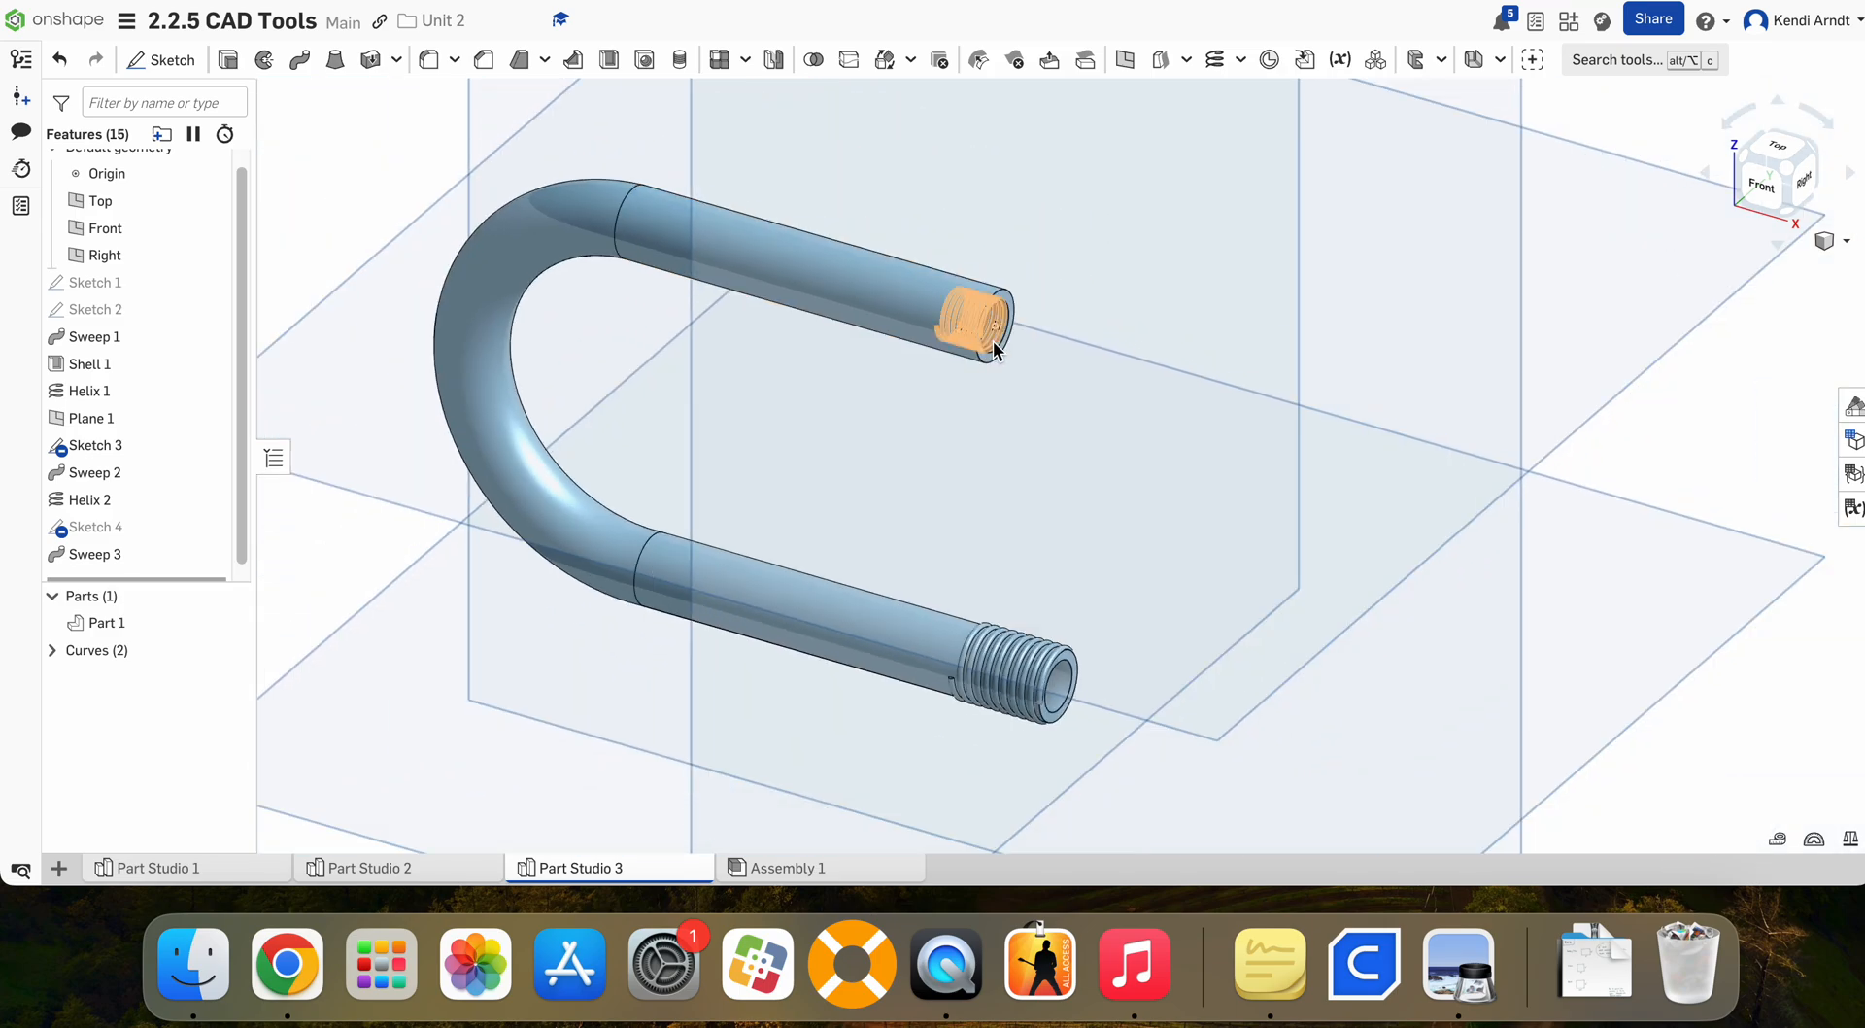
scroll(992, 340, down, 2)
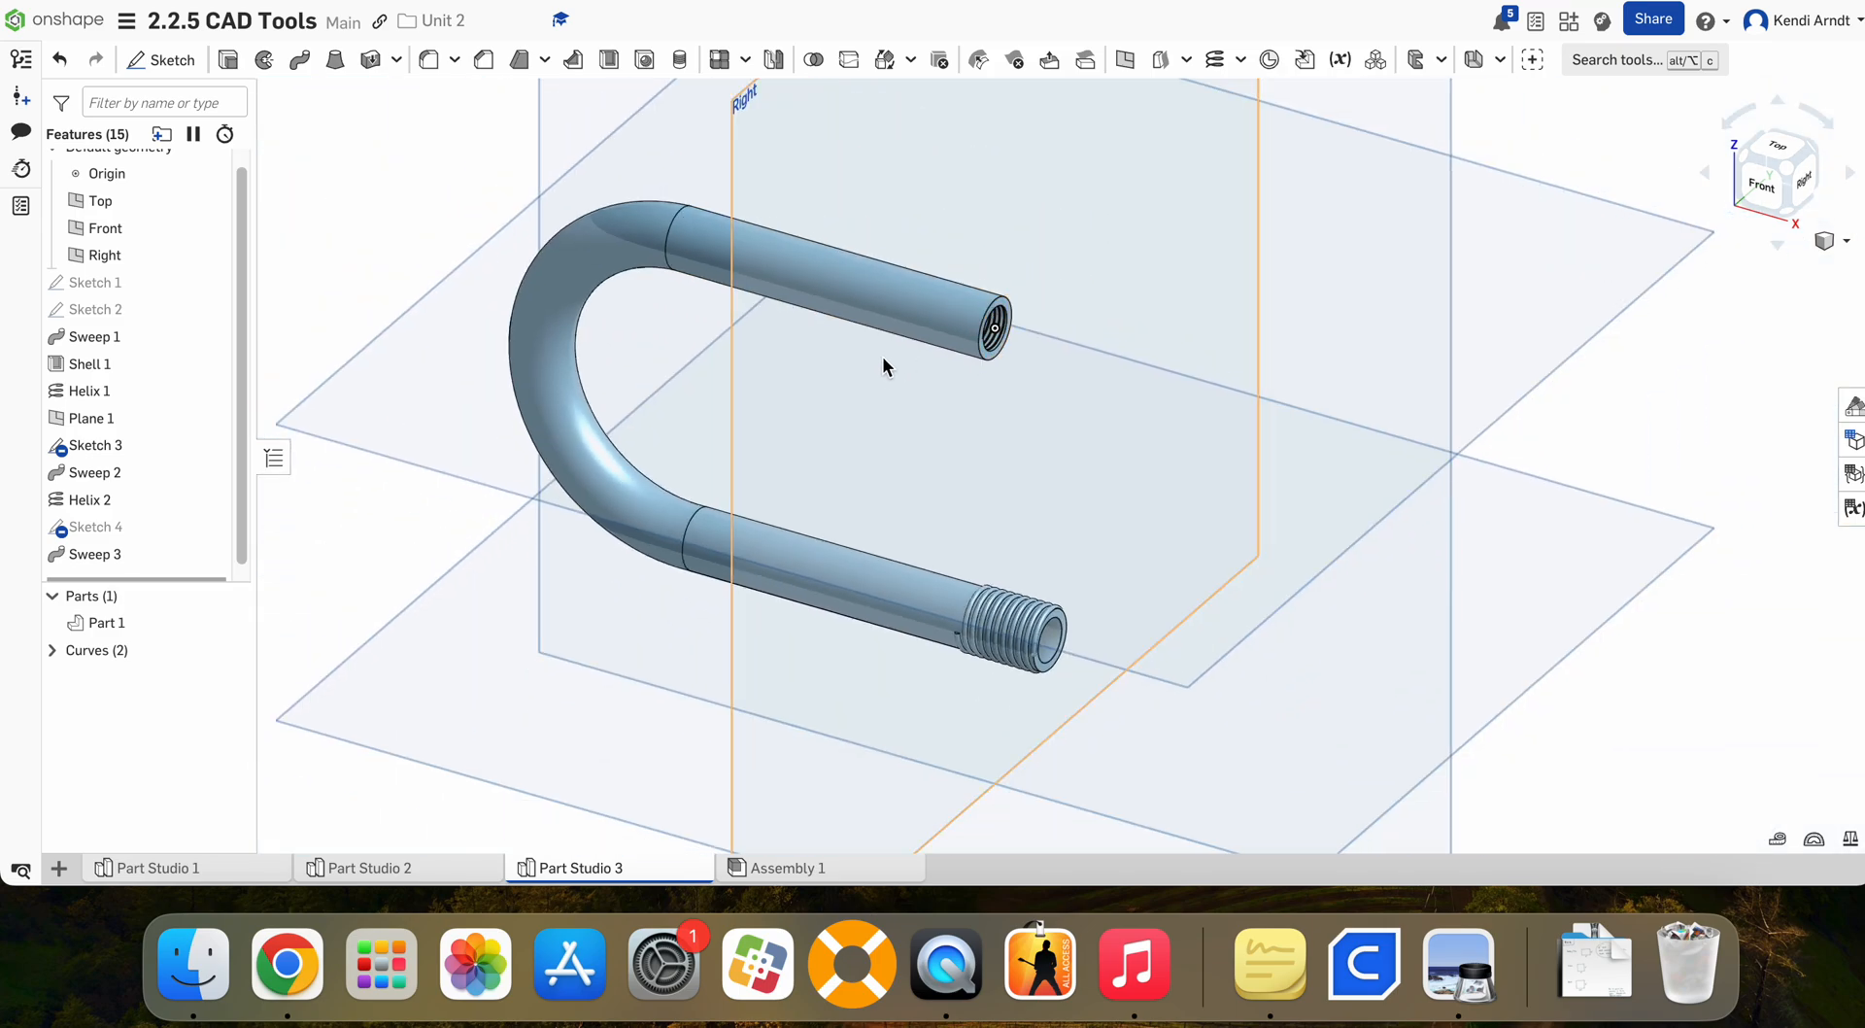